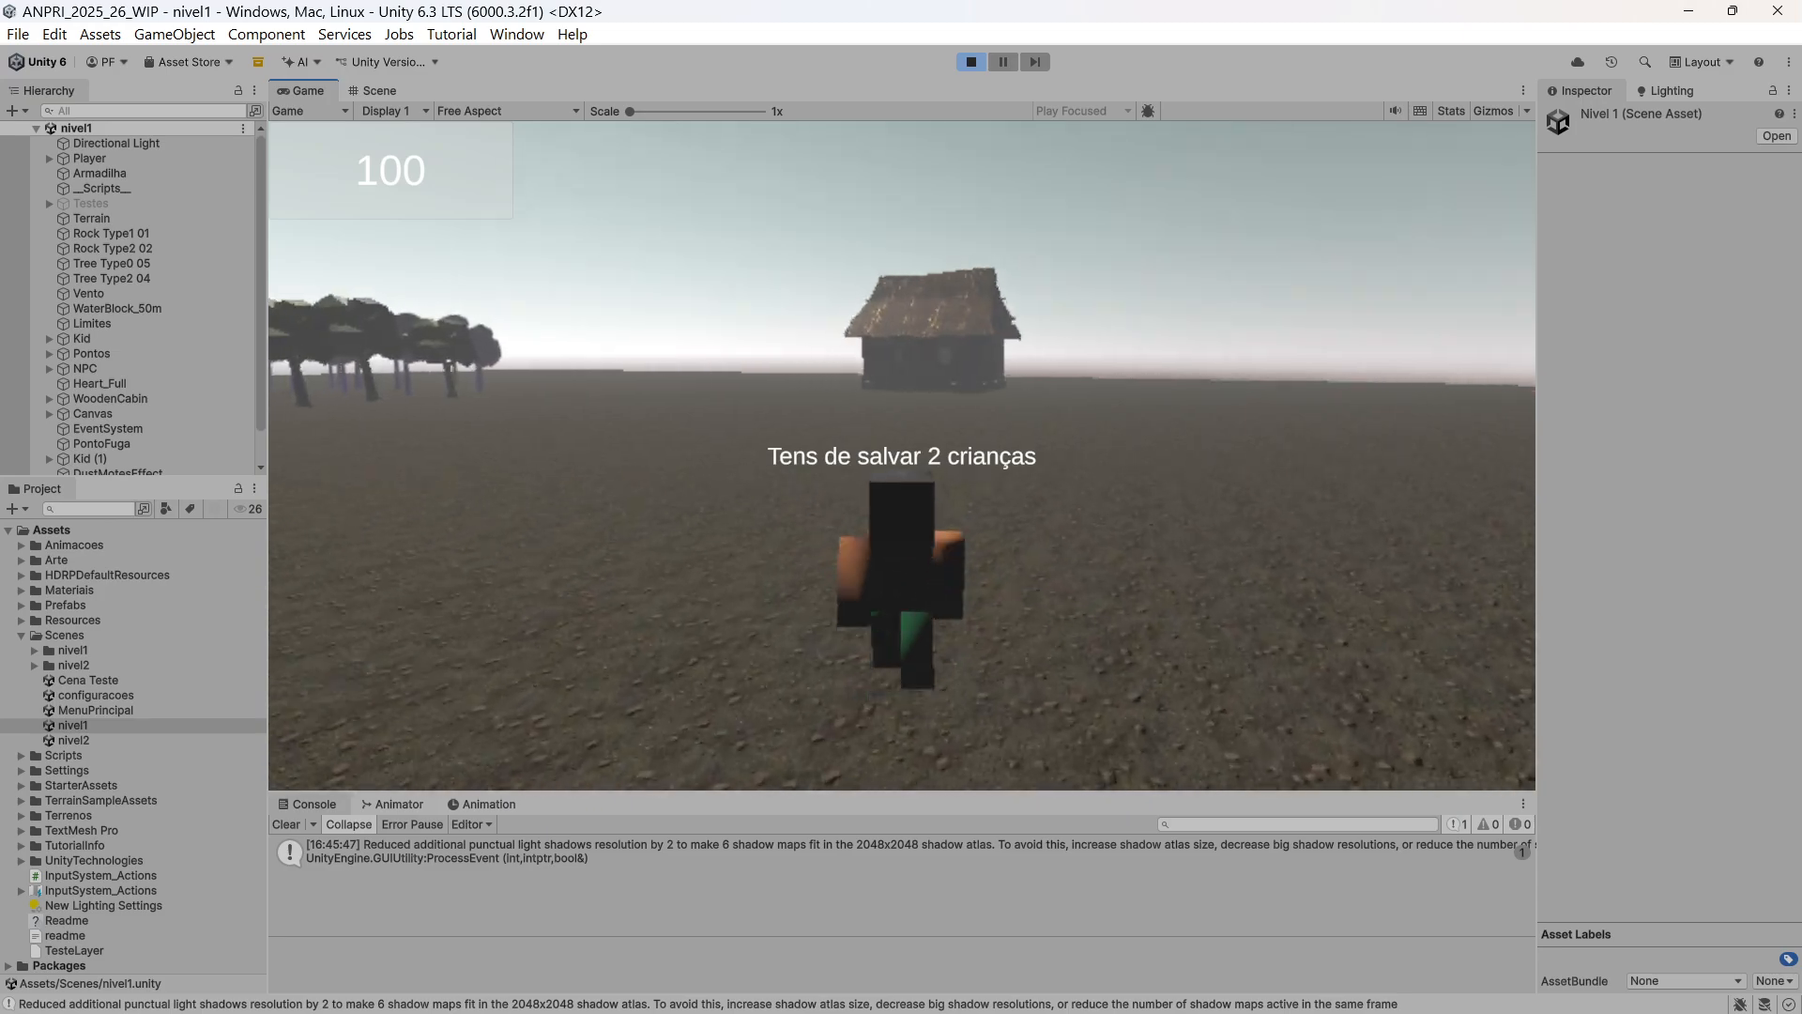
Play-test the level by walking the player to the wooden cabin, pause the game and stop Play mode.
{"action": "key", "text": "w"}
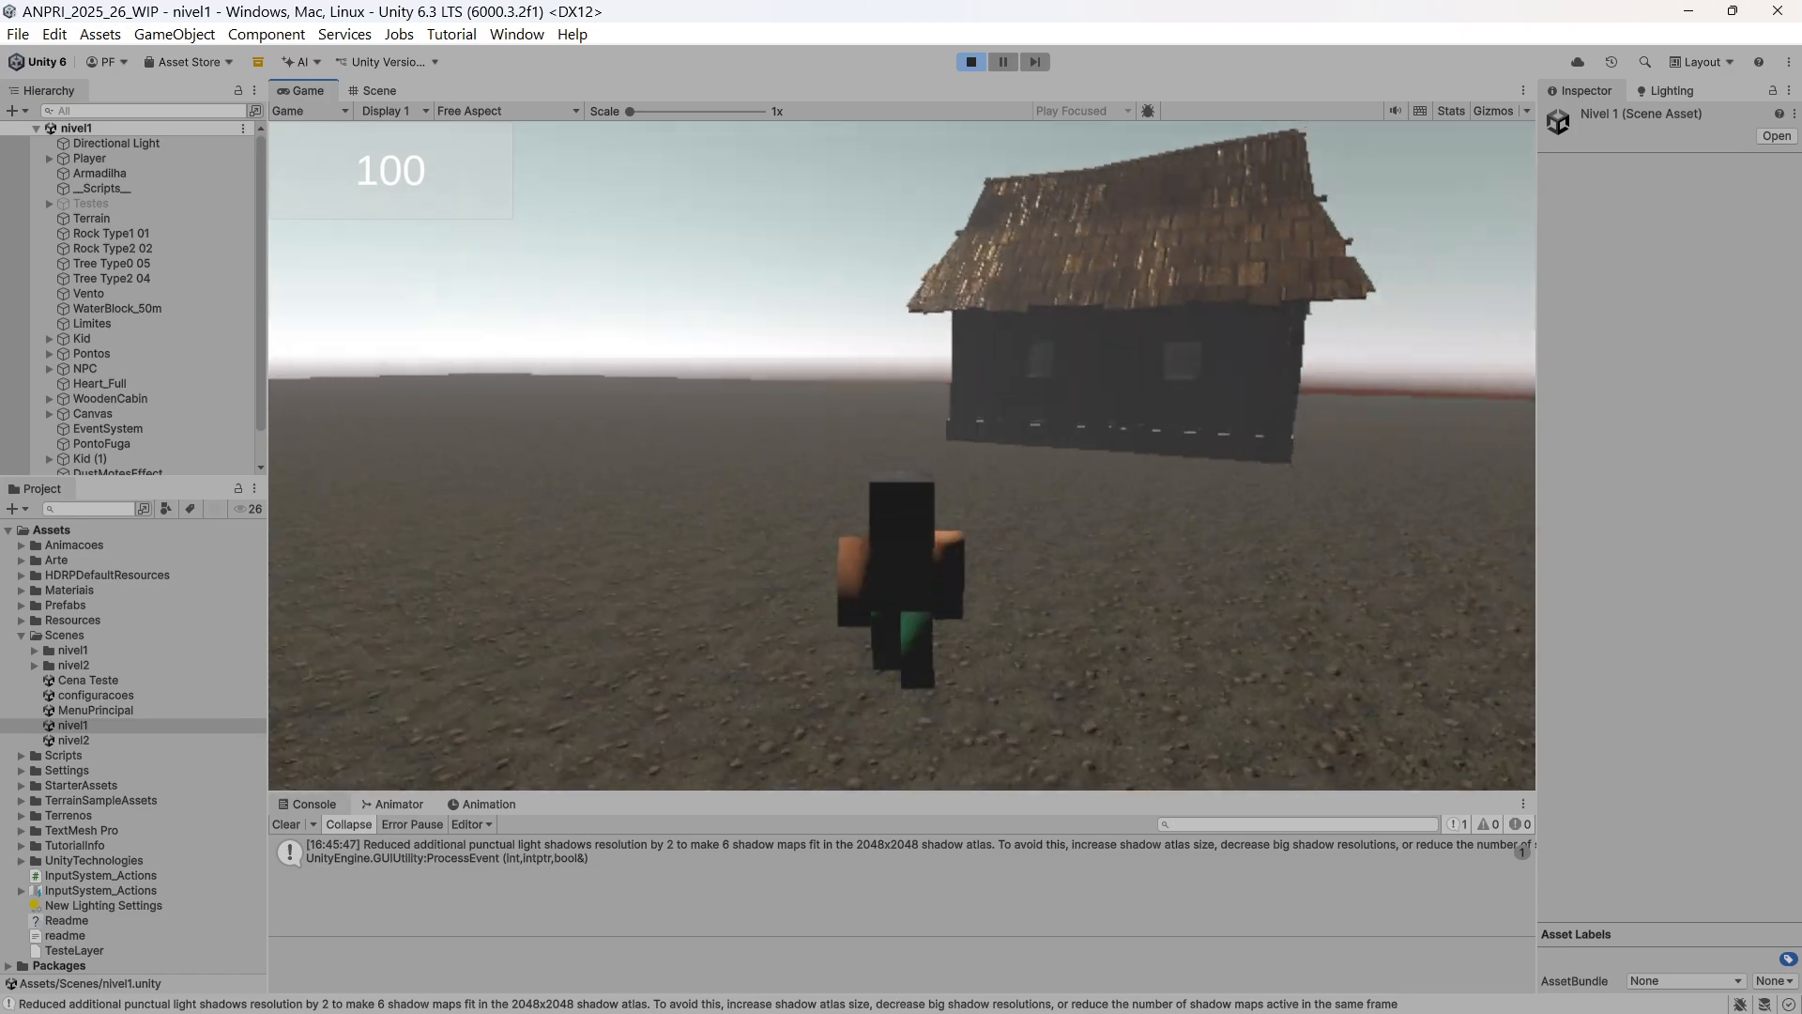
{"action": "key", "text": "w"}
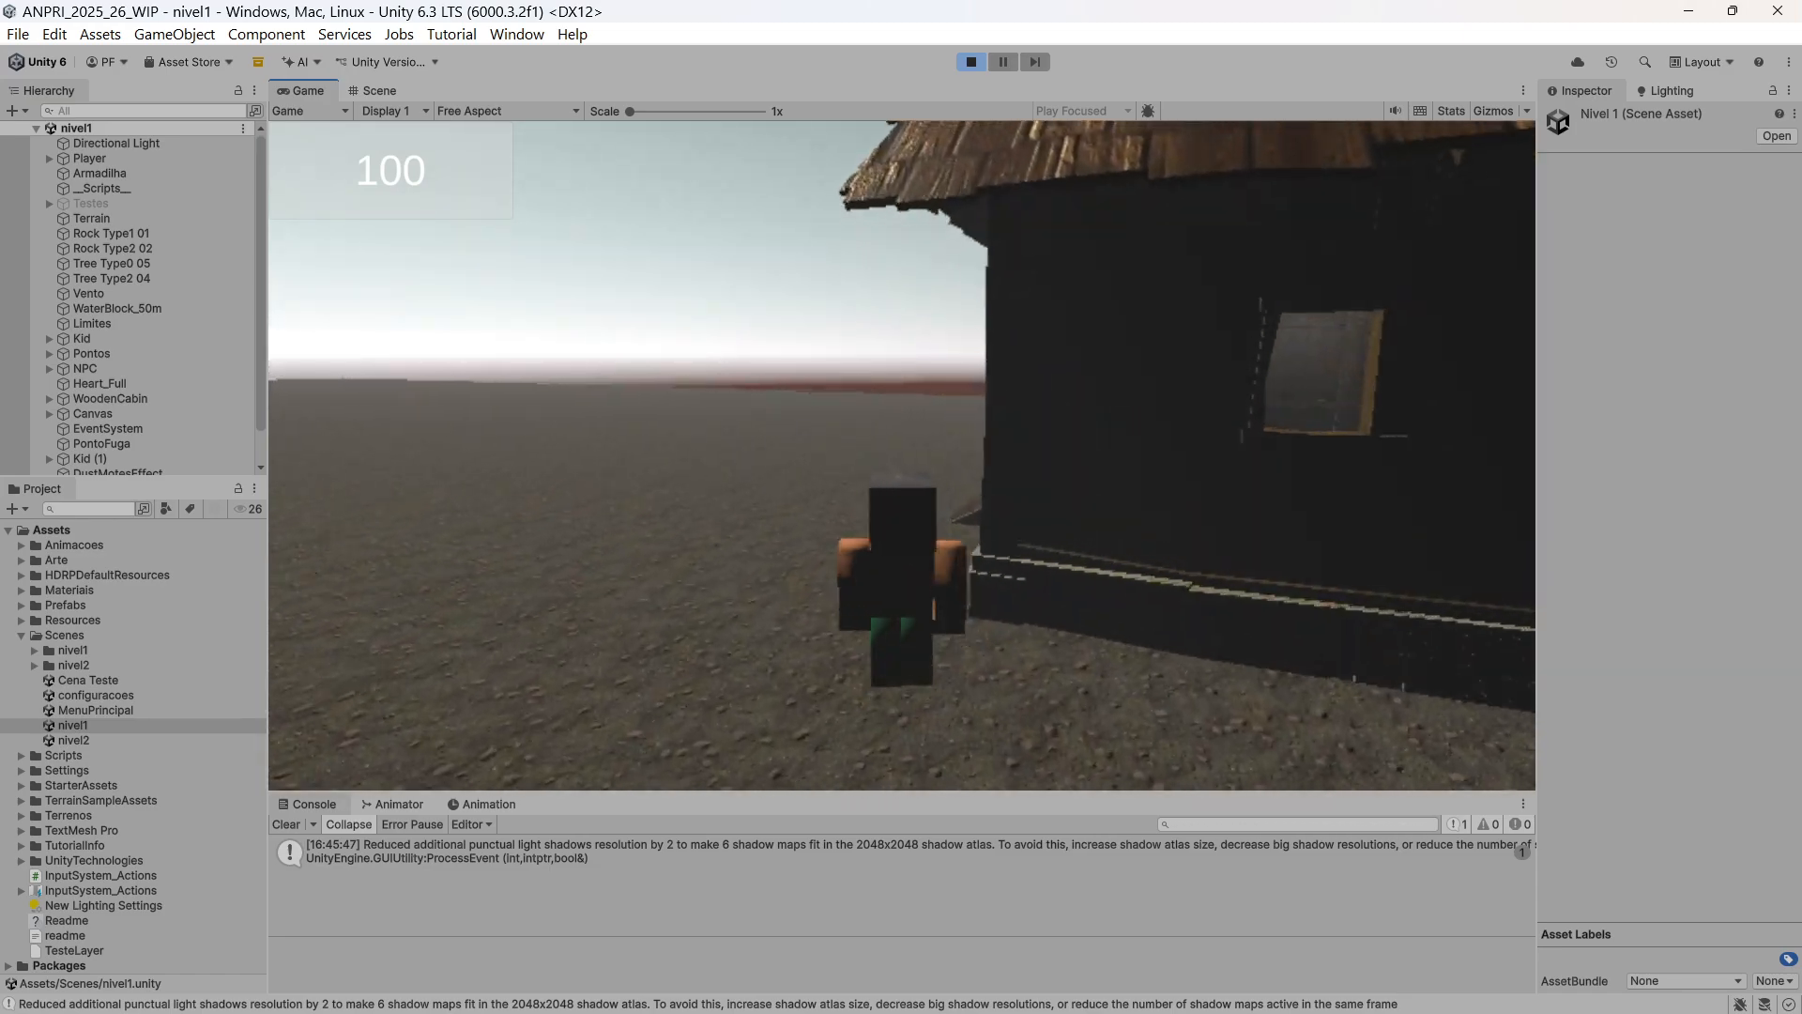
{"action": "key", "text": "w"}
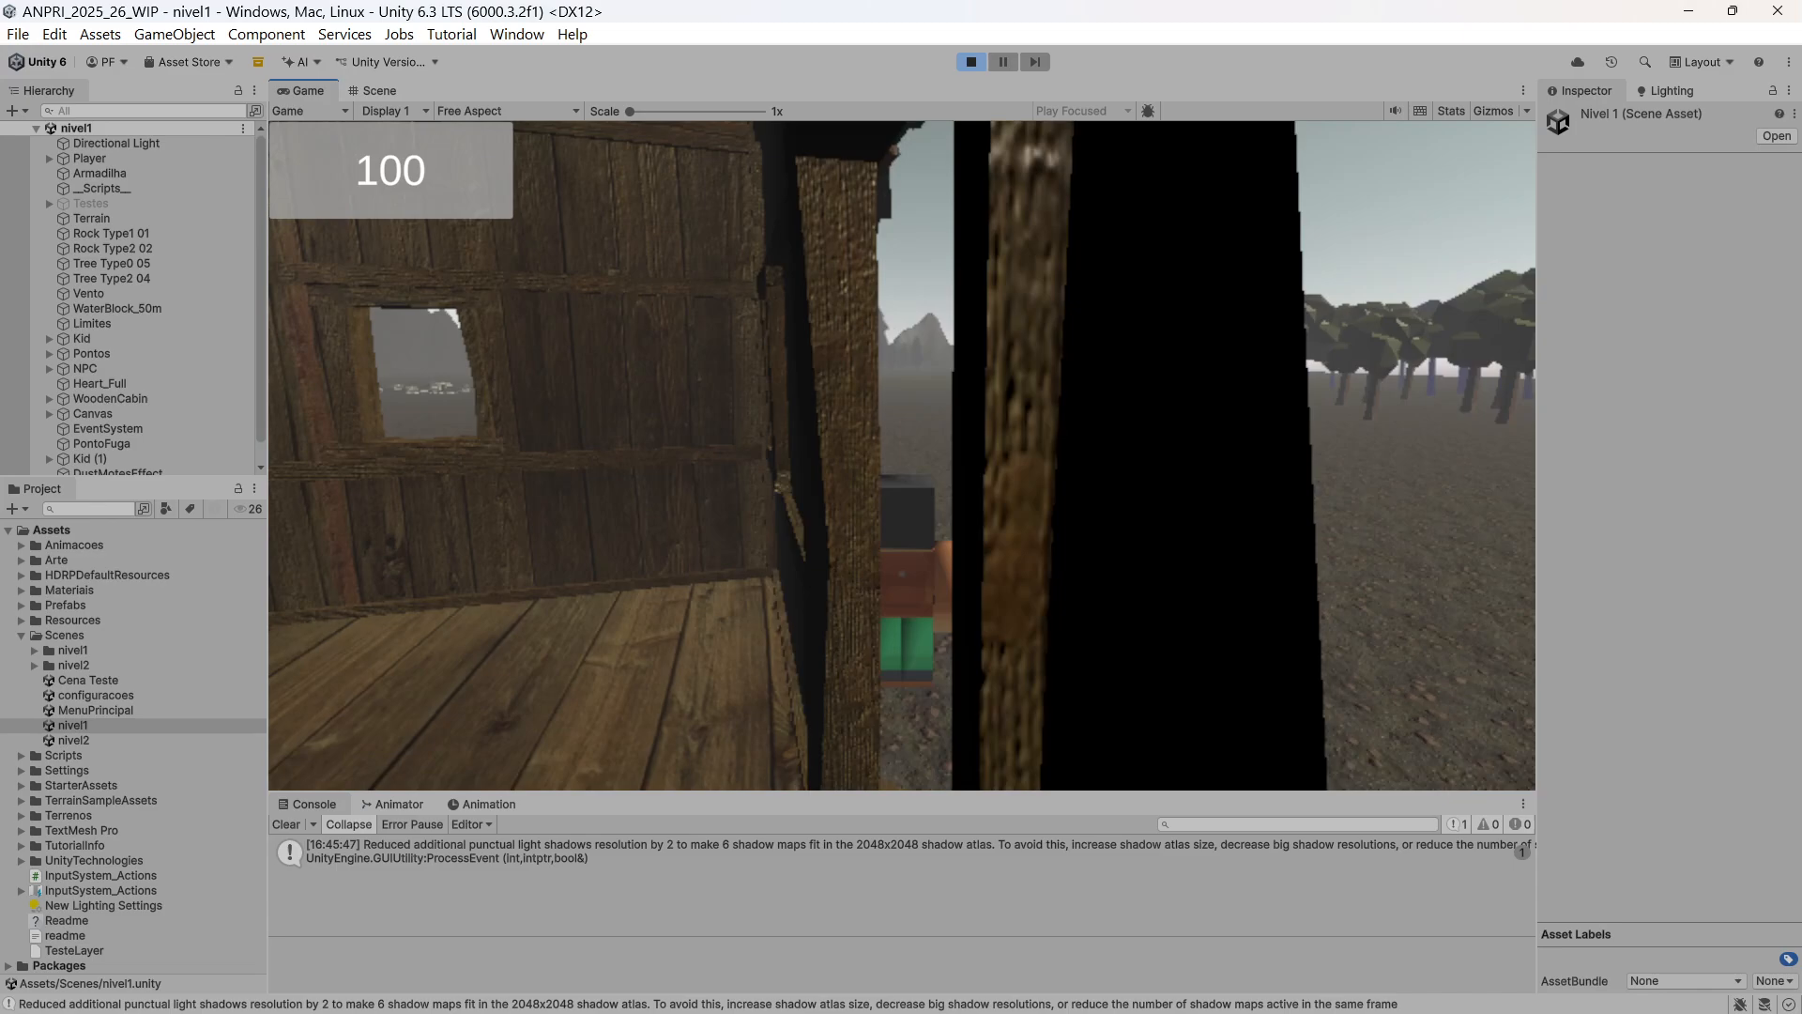
{"action": "key", "text": "Escape"}
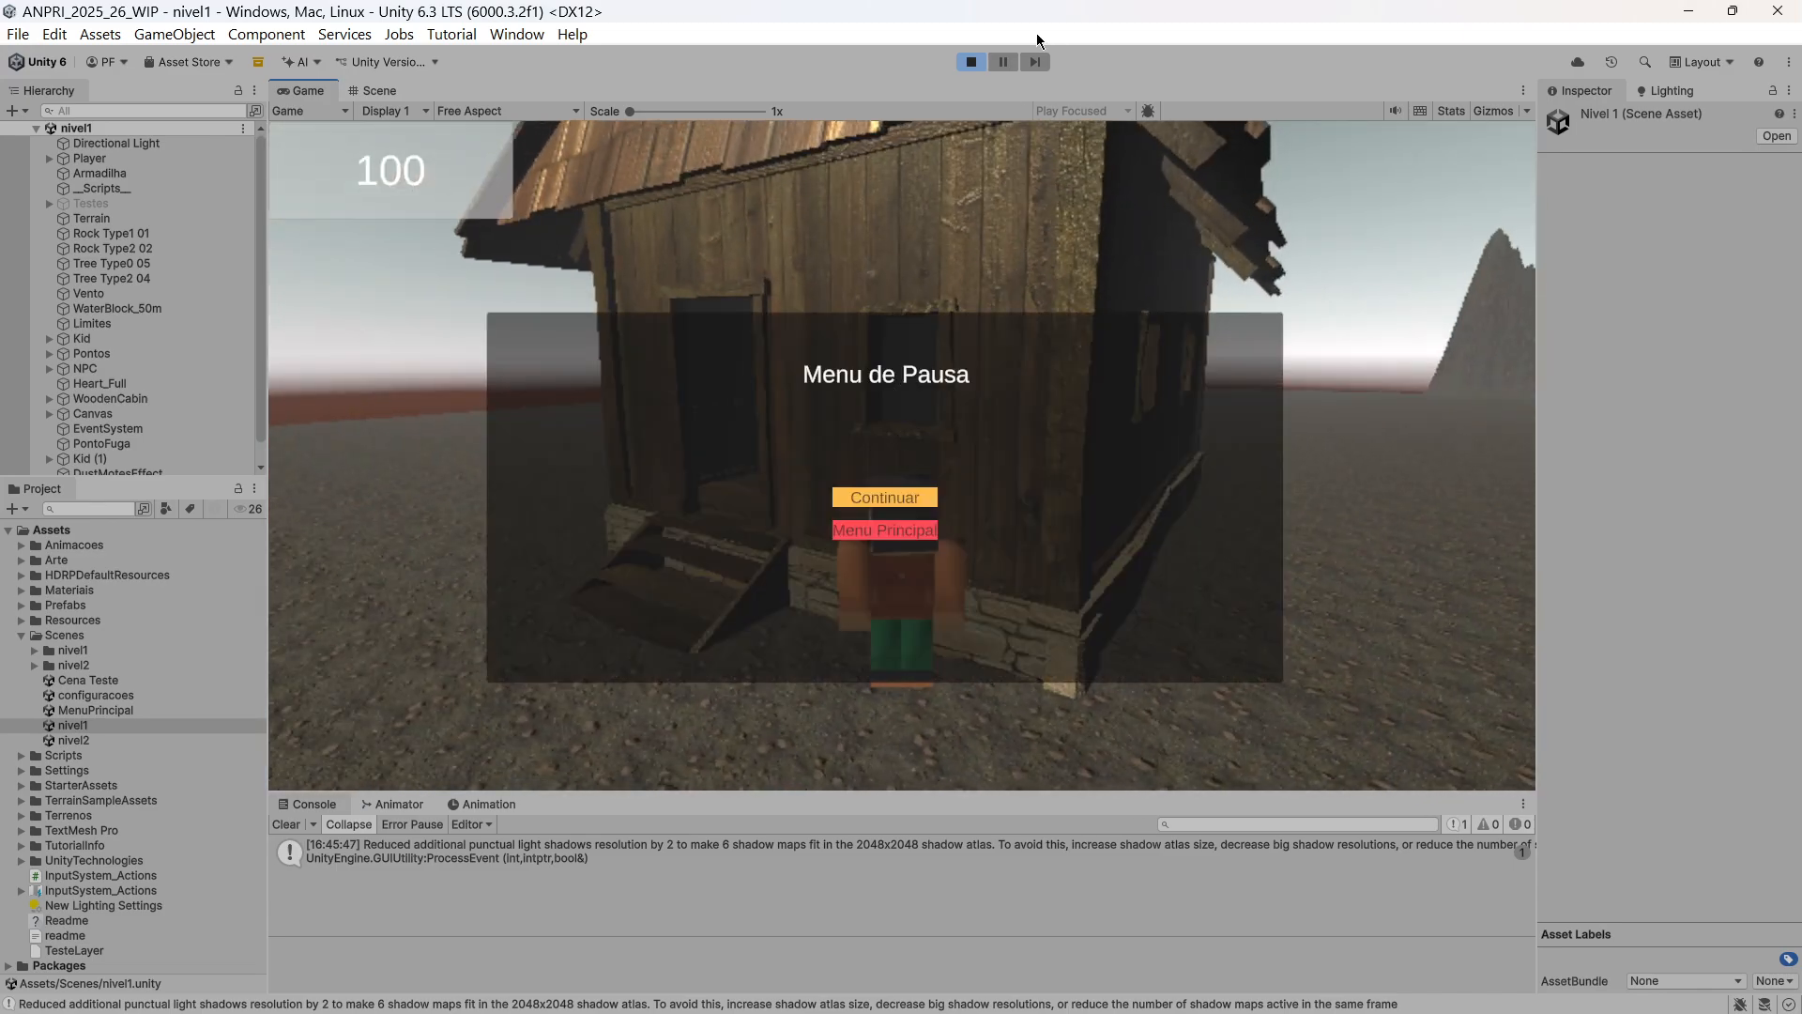
{"action": "left_click", "coordinate": [971, 62]}
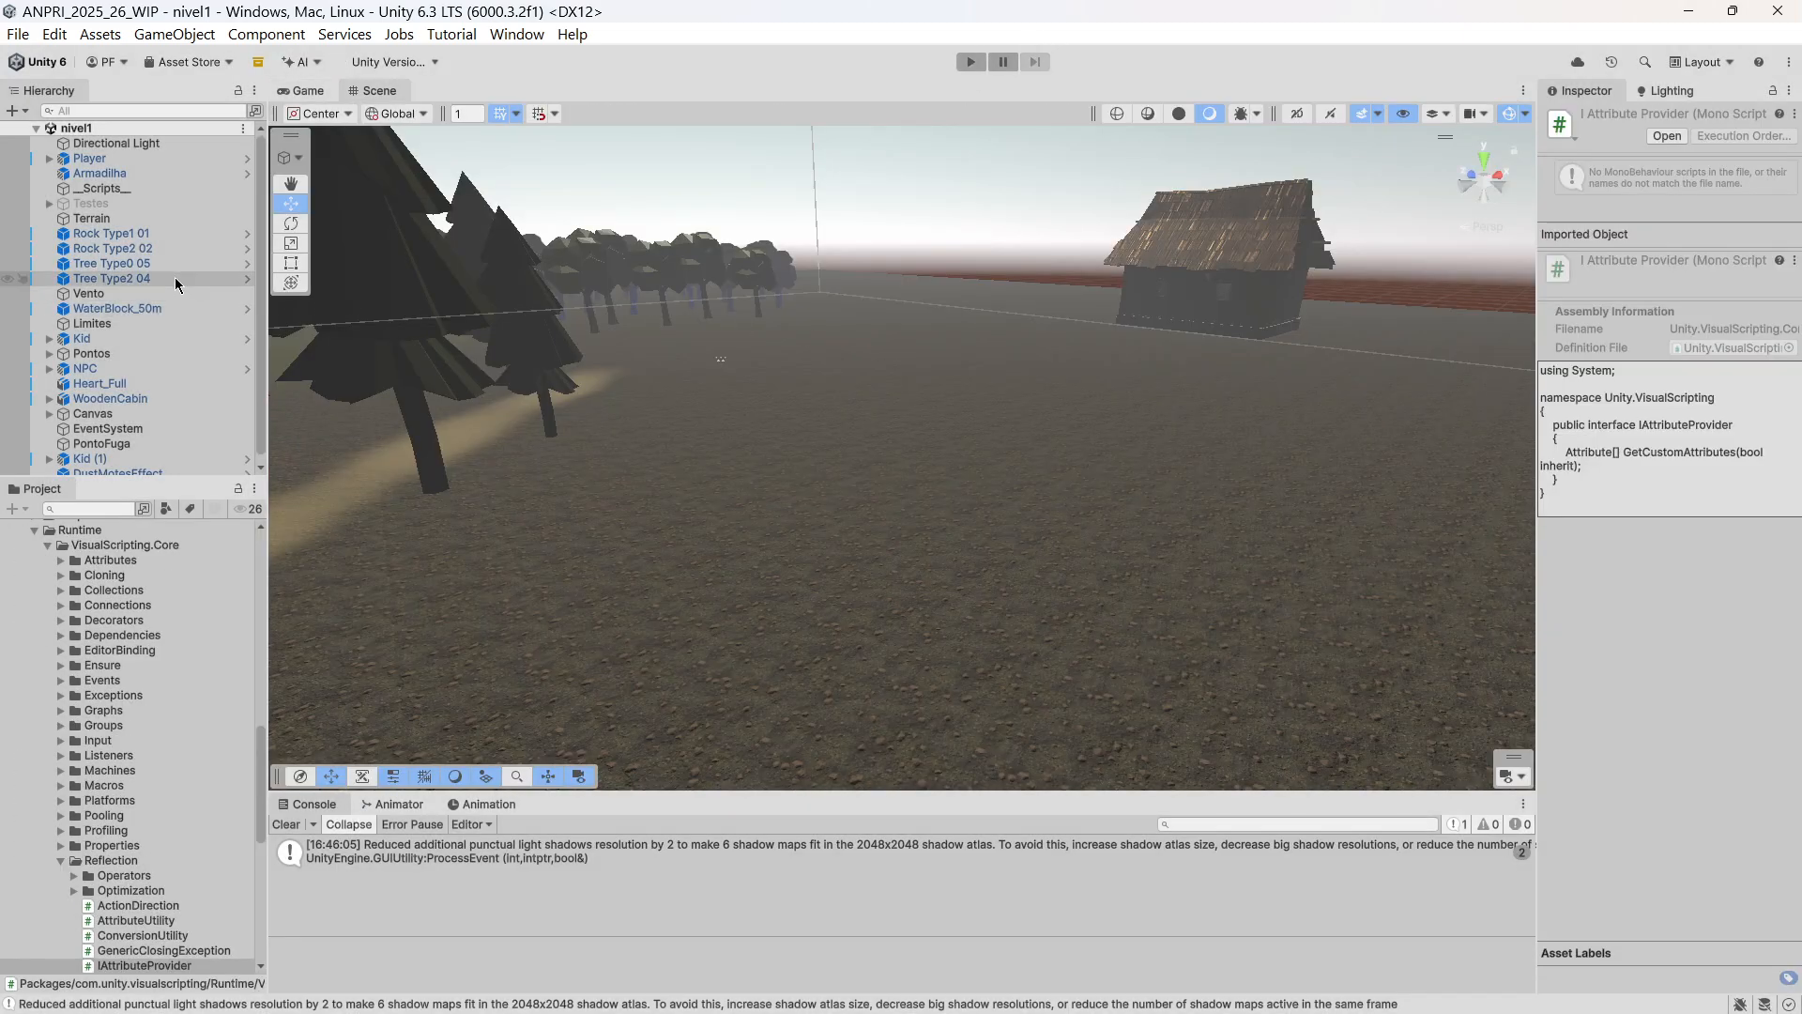
Move the Player object beside the wooden cabin, to about X 106.1, Z 59.7.
{"action": "left_click", "coordinate": [99, 159]}
{"action": "key", "text": "f"}
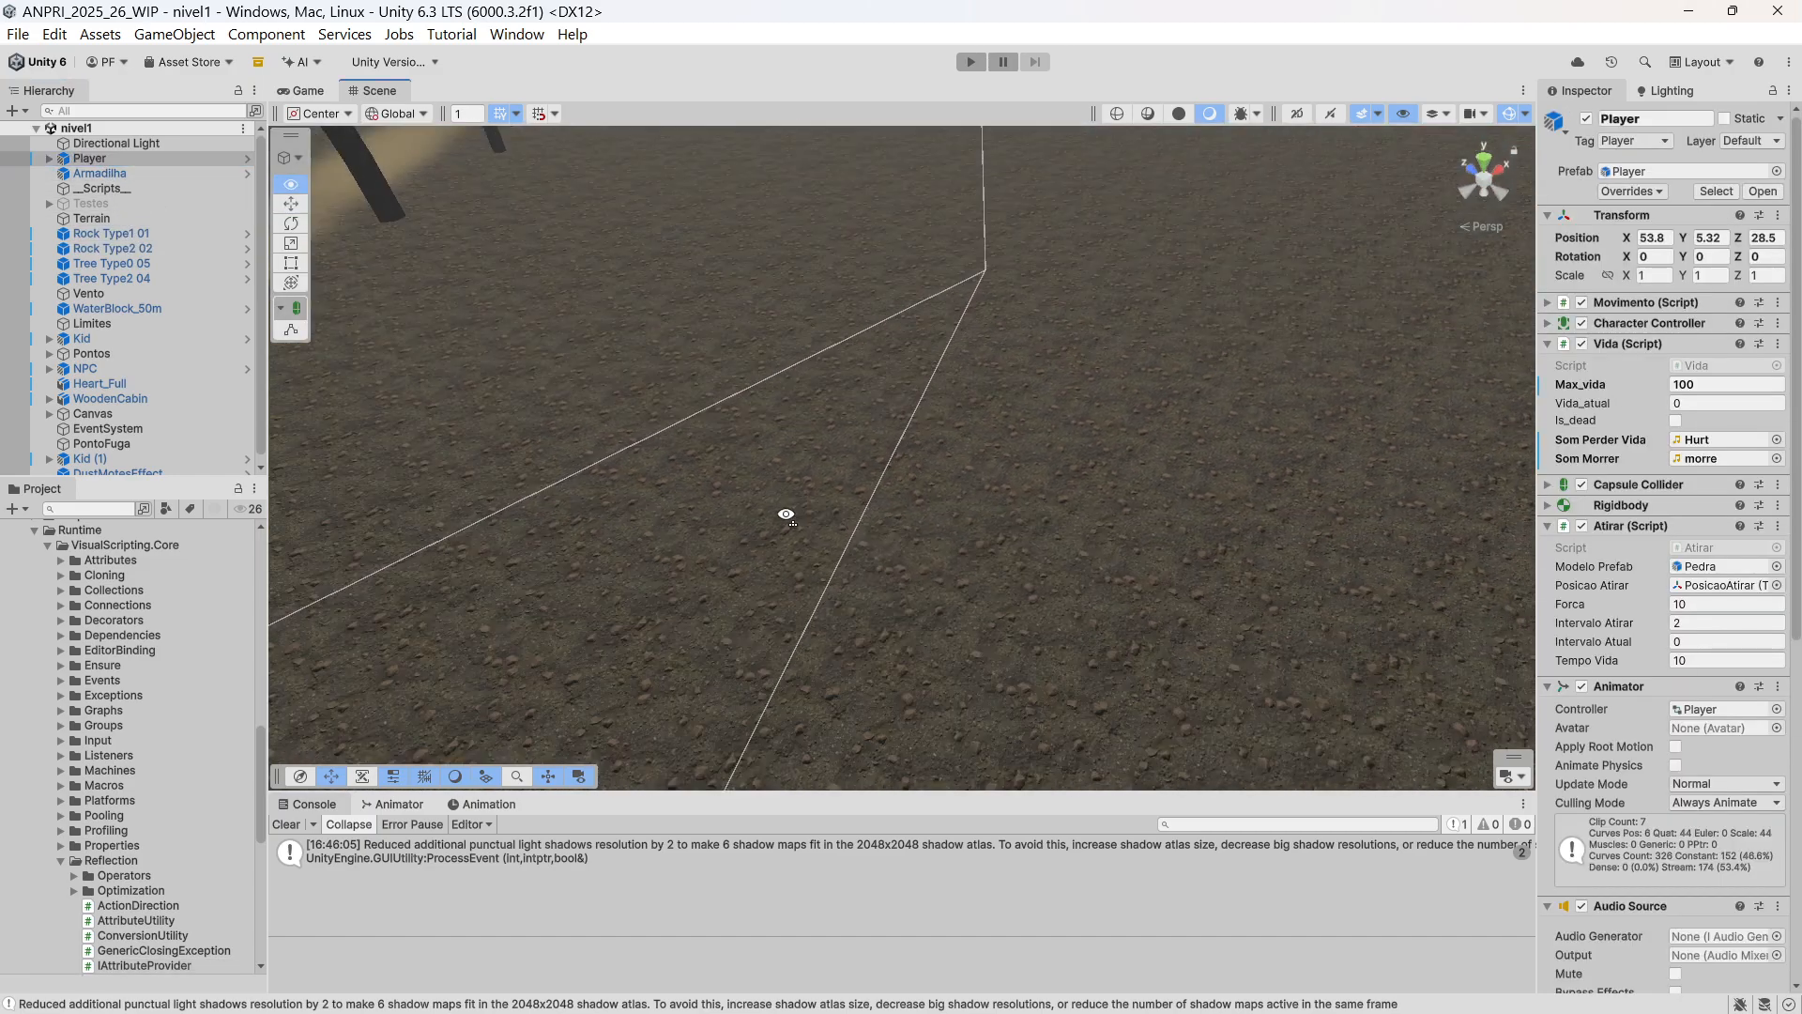
{"action": "scroll", "coordinate": [784, 561], "scroll_direction": "down", "scroll_amount": 6}
{"action": "middle_click_drag", "start_coordinate": [934, 581], "coordinate": [884, 487]}
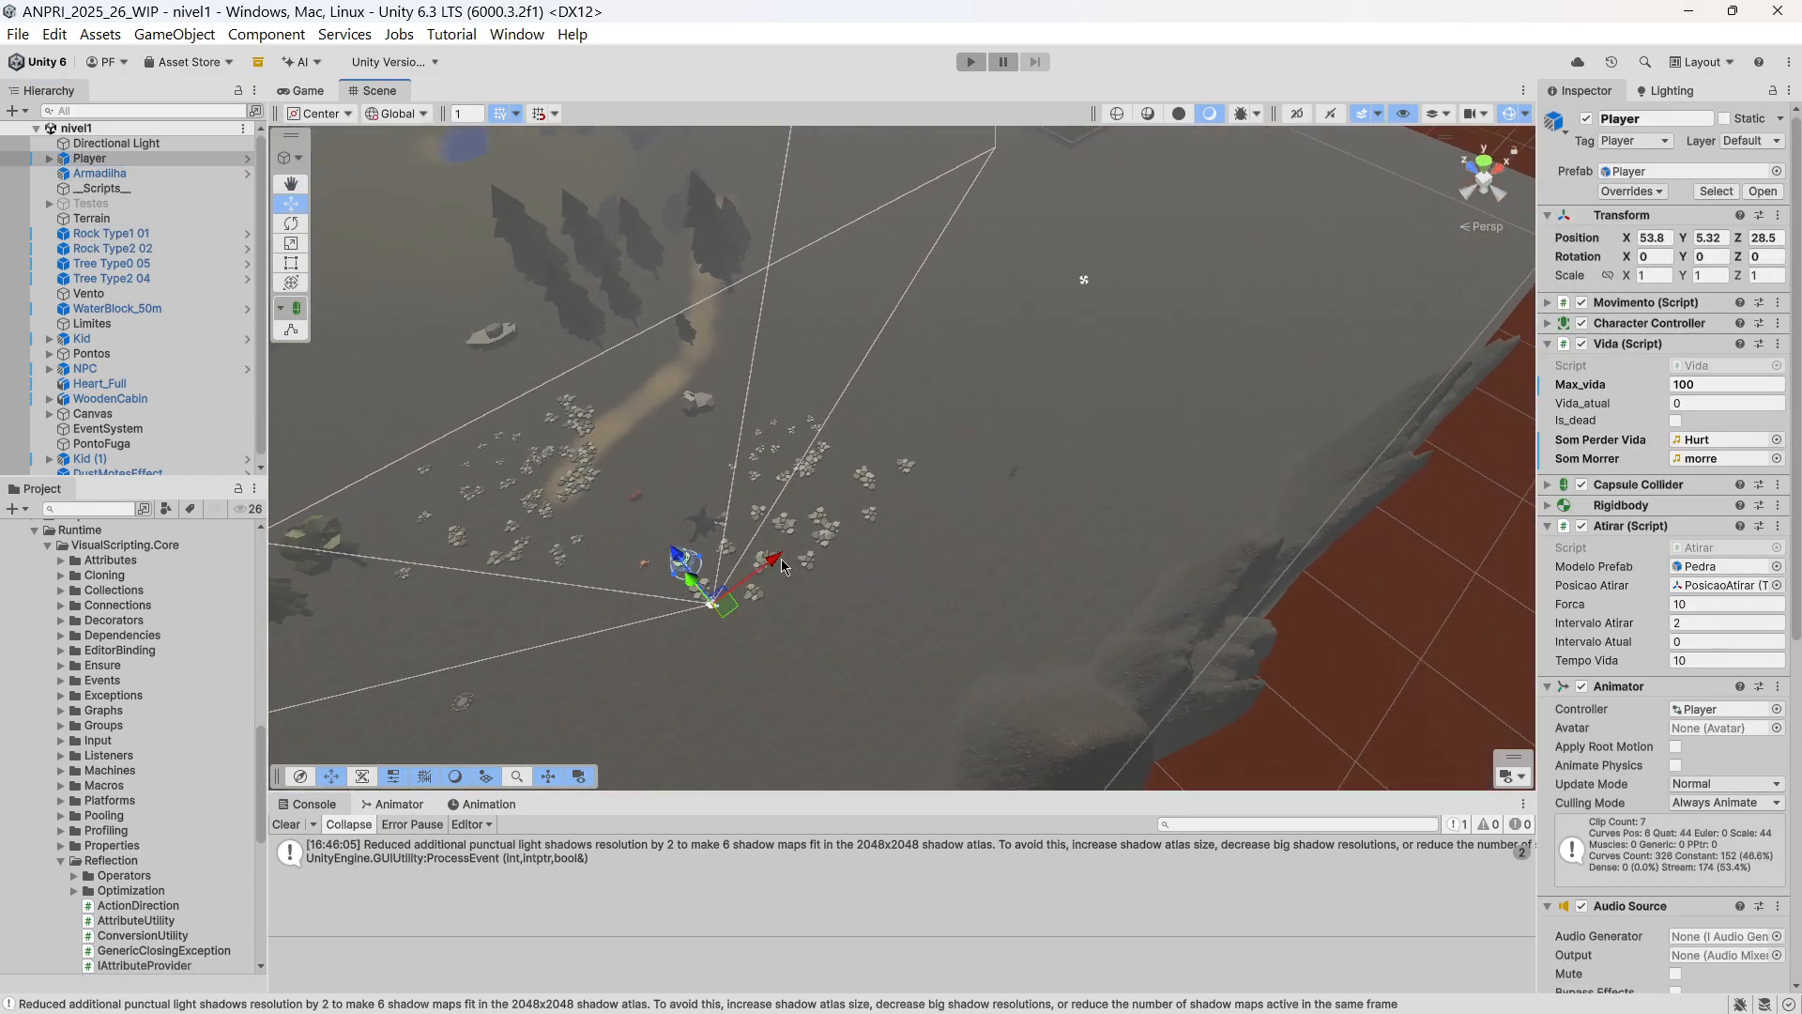
{"action": "left_click_drag", "start_coordinate": [769, 561], "coordinate": [863, 197]}
{"action": "middle_click_drag", "start_coordinate": [924, 192], "coordinate": [849, 436]}
{"action": "left_click_drag", "start_coordinate": [852, 341], "coordinate": [963, 283]}
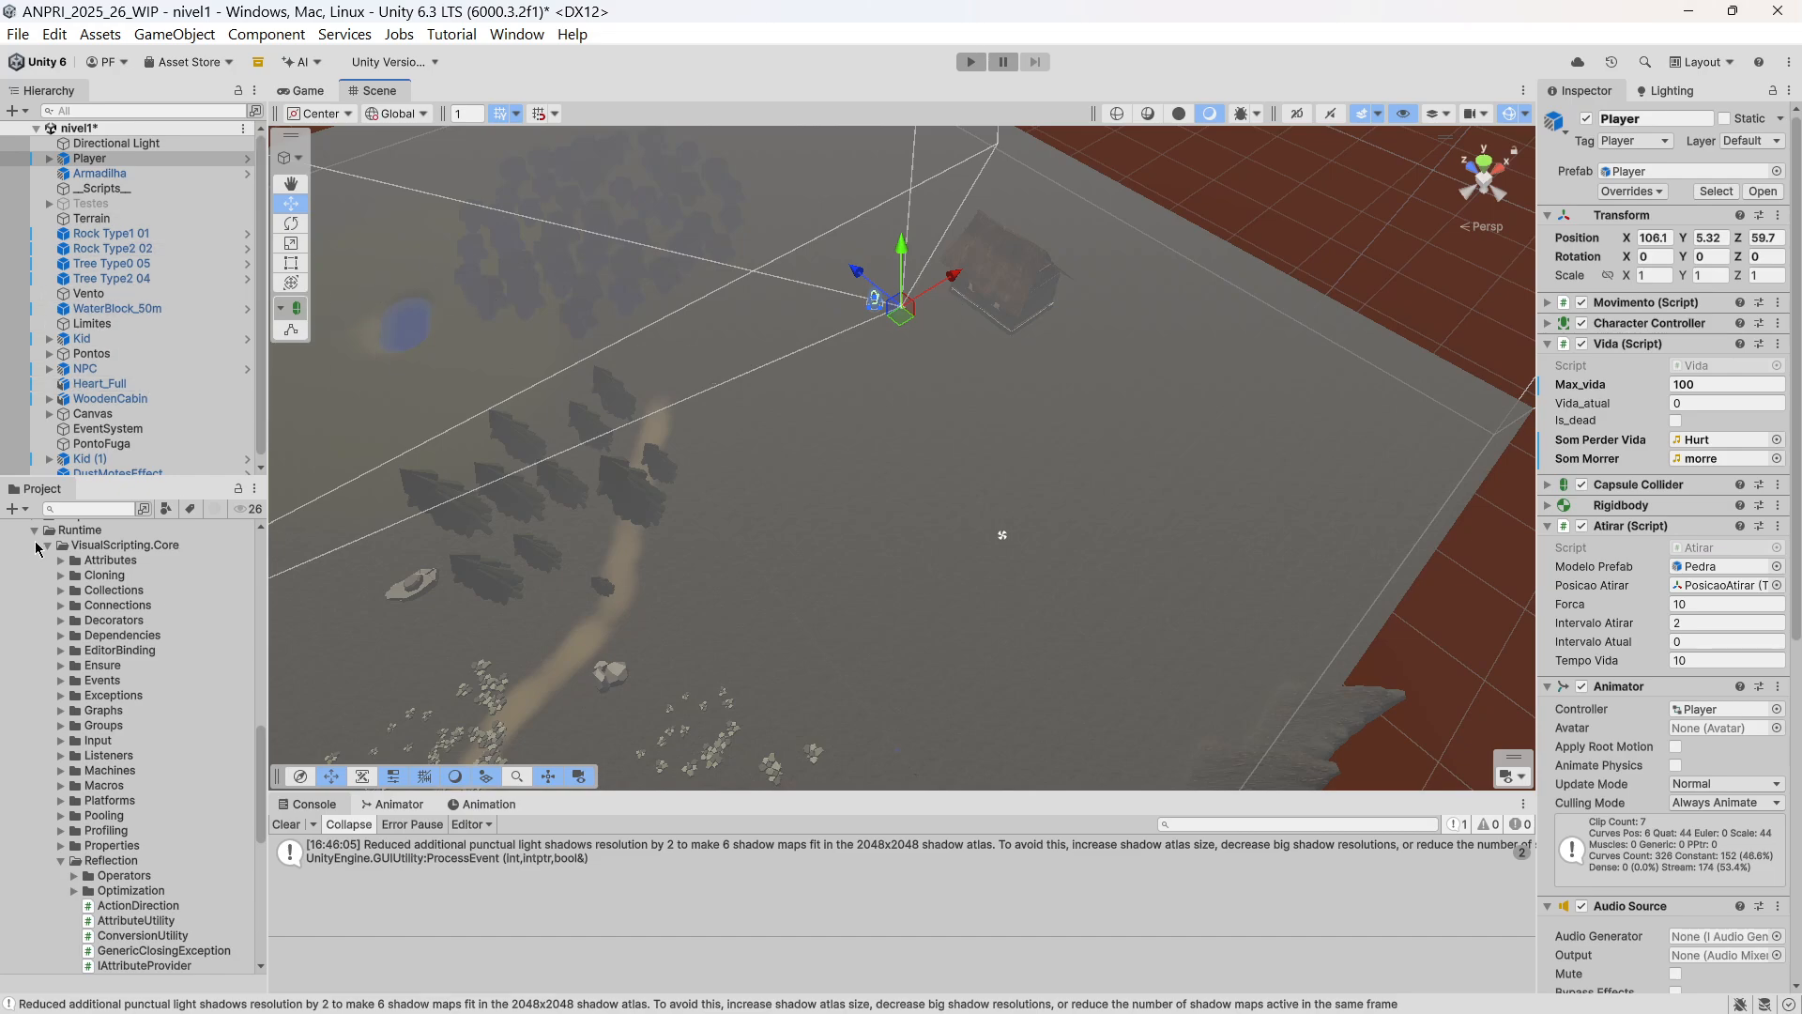
Collapse the Runtime, Visual Scripting, Packages and Scenes folders in the project's file tree.
{"action": "left_click", "coordinate": [33, 532]}
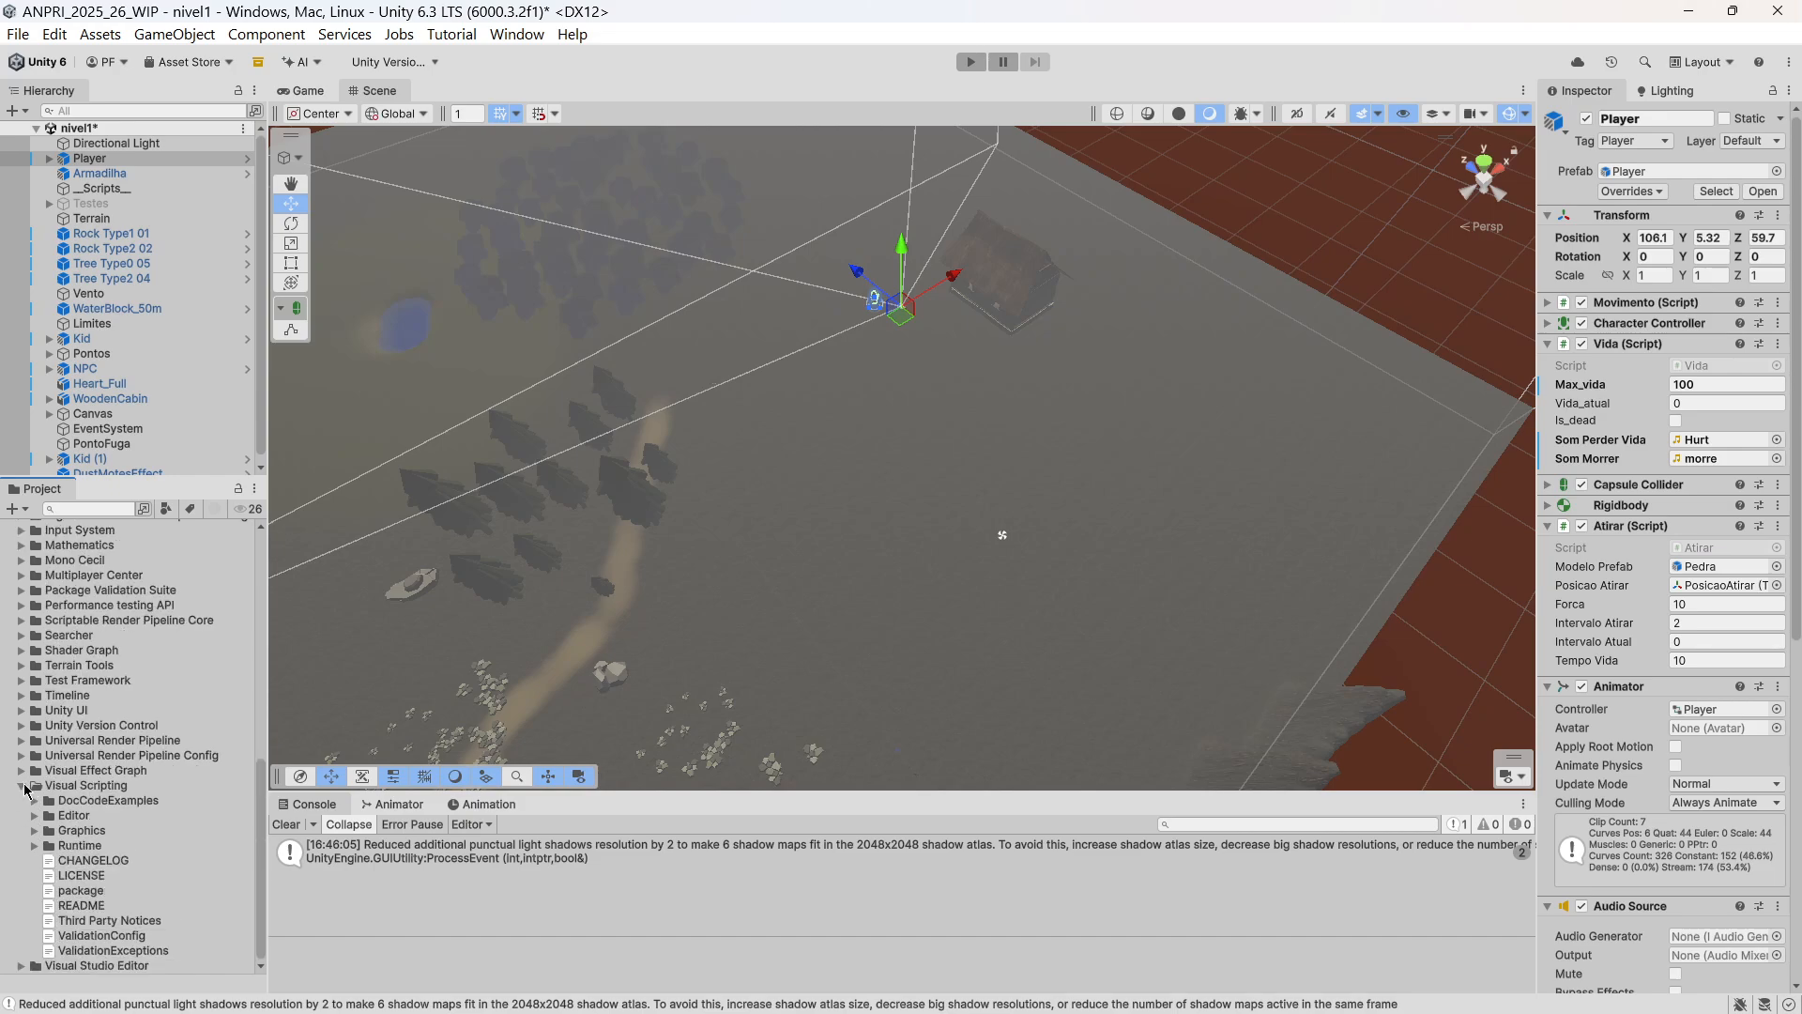
{"action": "left_click", "coordinate": [23, 786]}
{"action": "scroll", "coordinate": [52, 612], "scroll_direction": "up", "scroll_amount": 3}
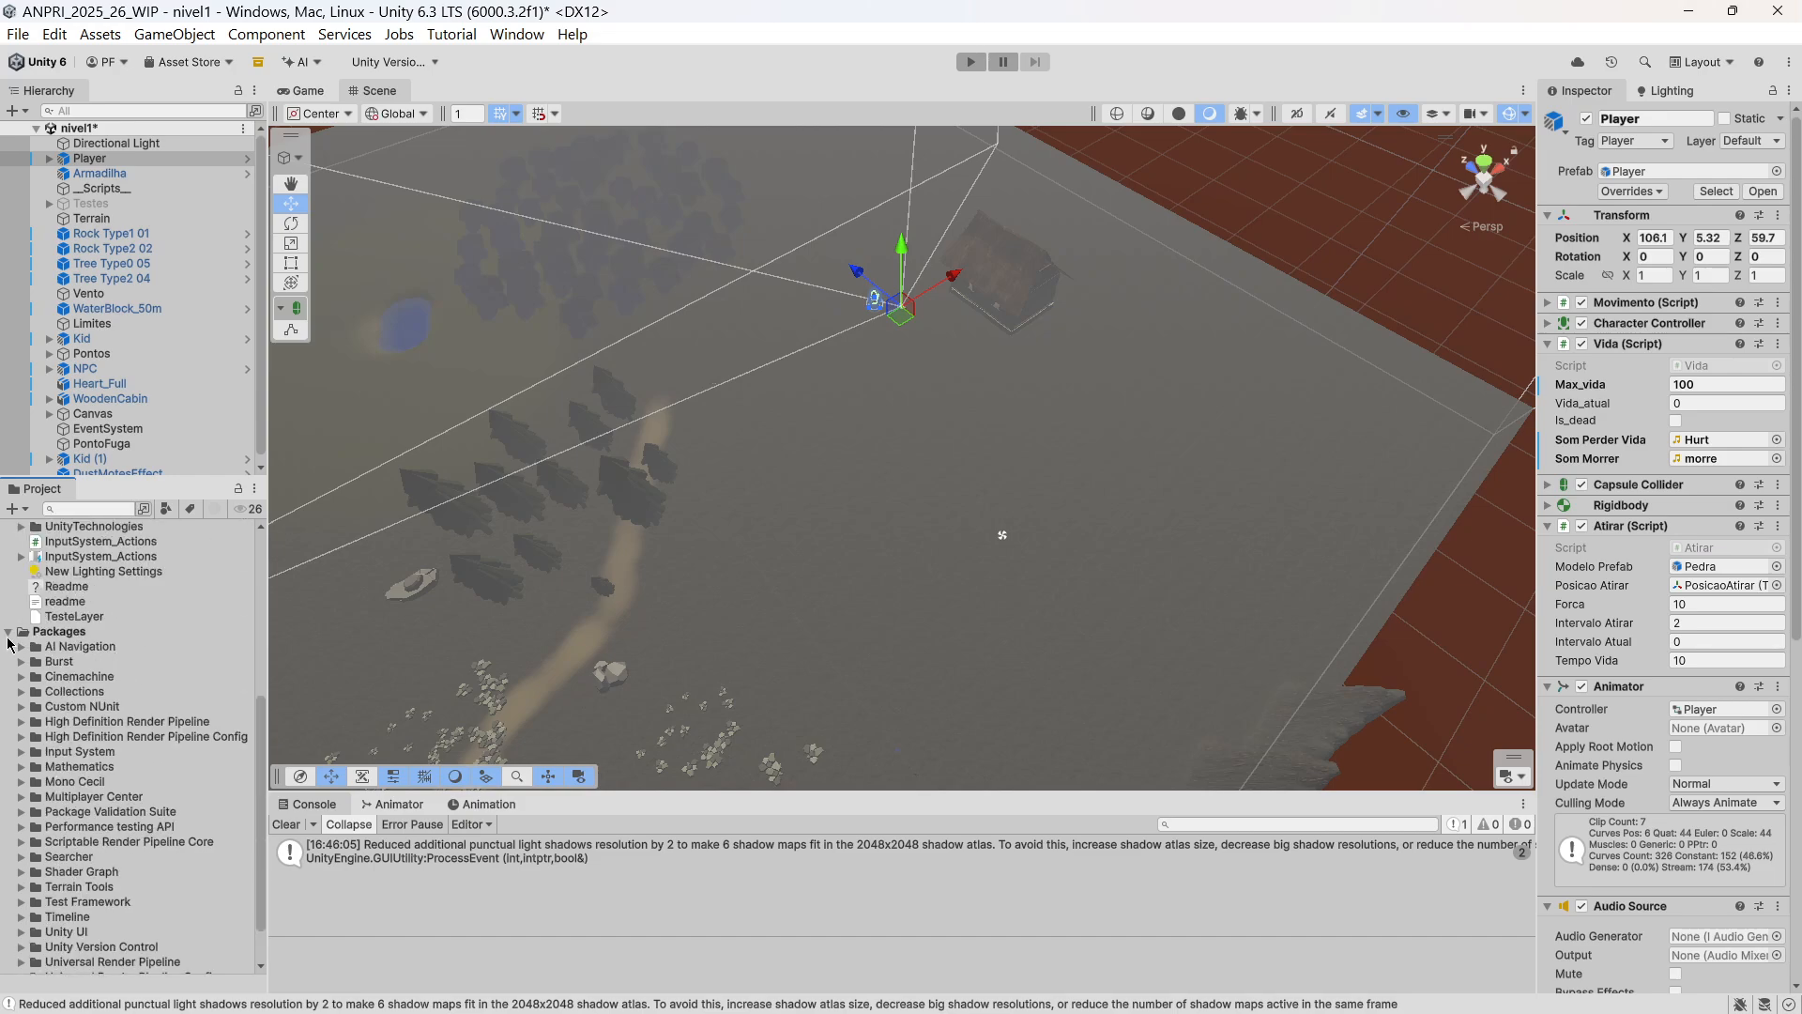
{"action": "left_click", "coordinate": [7, 633]}
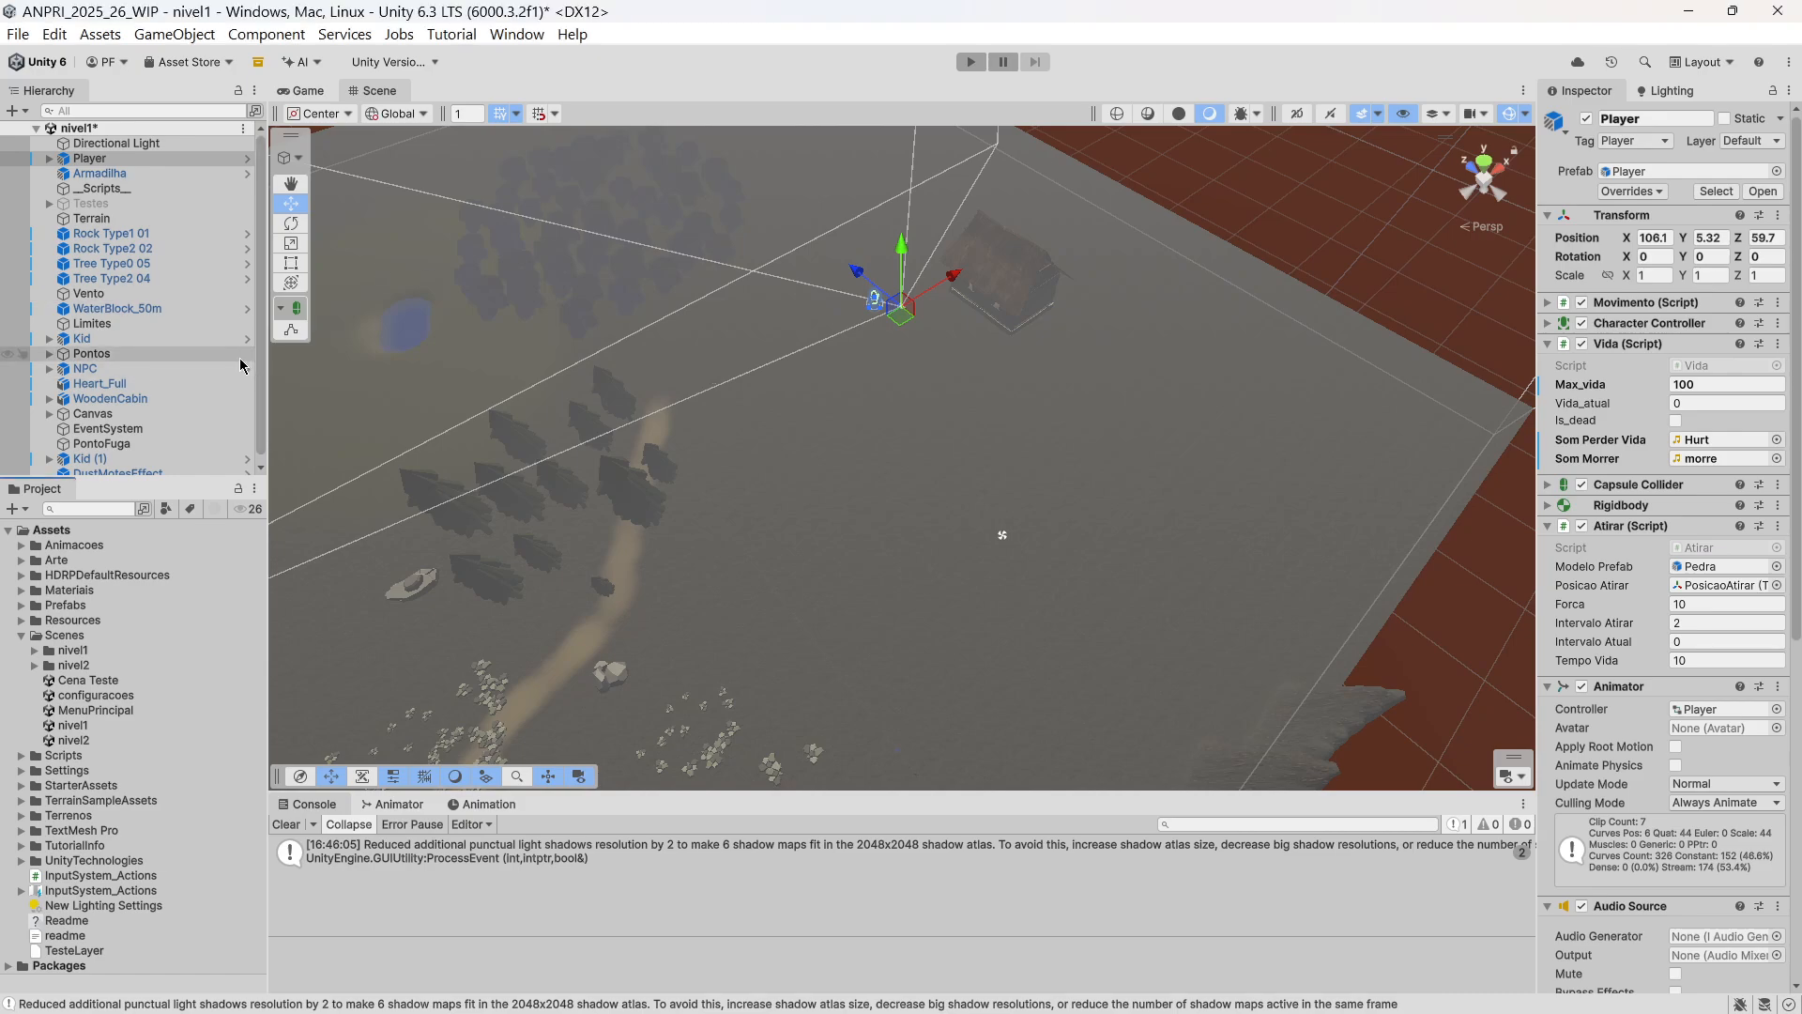
{"action": "left_click", "coordinate": [21, 636]}
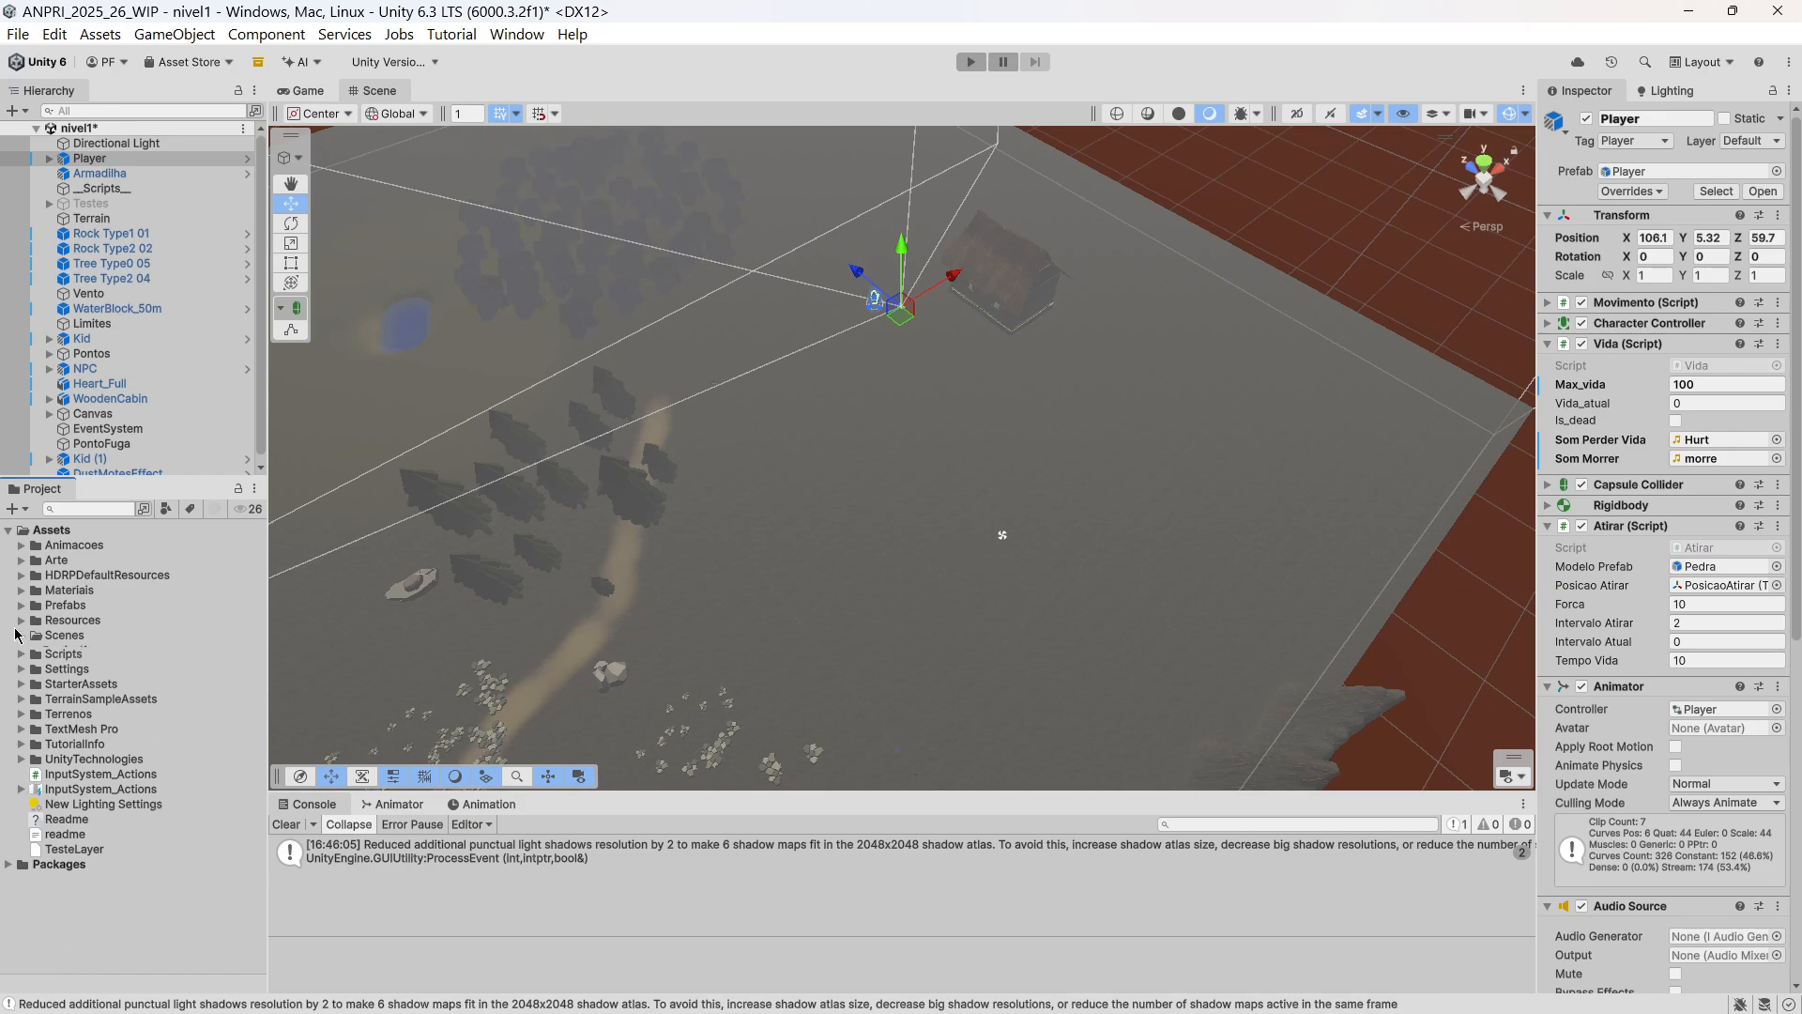
Copy the Player's child Camera and paste it at the root of the nivel1 scene as a standalone object.
{"action": "left_click", "coordinate": [48, 159]}
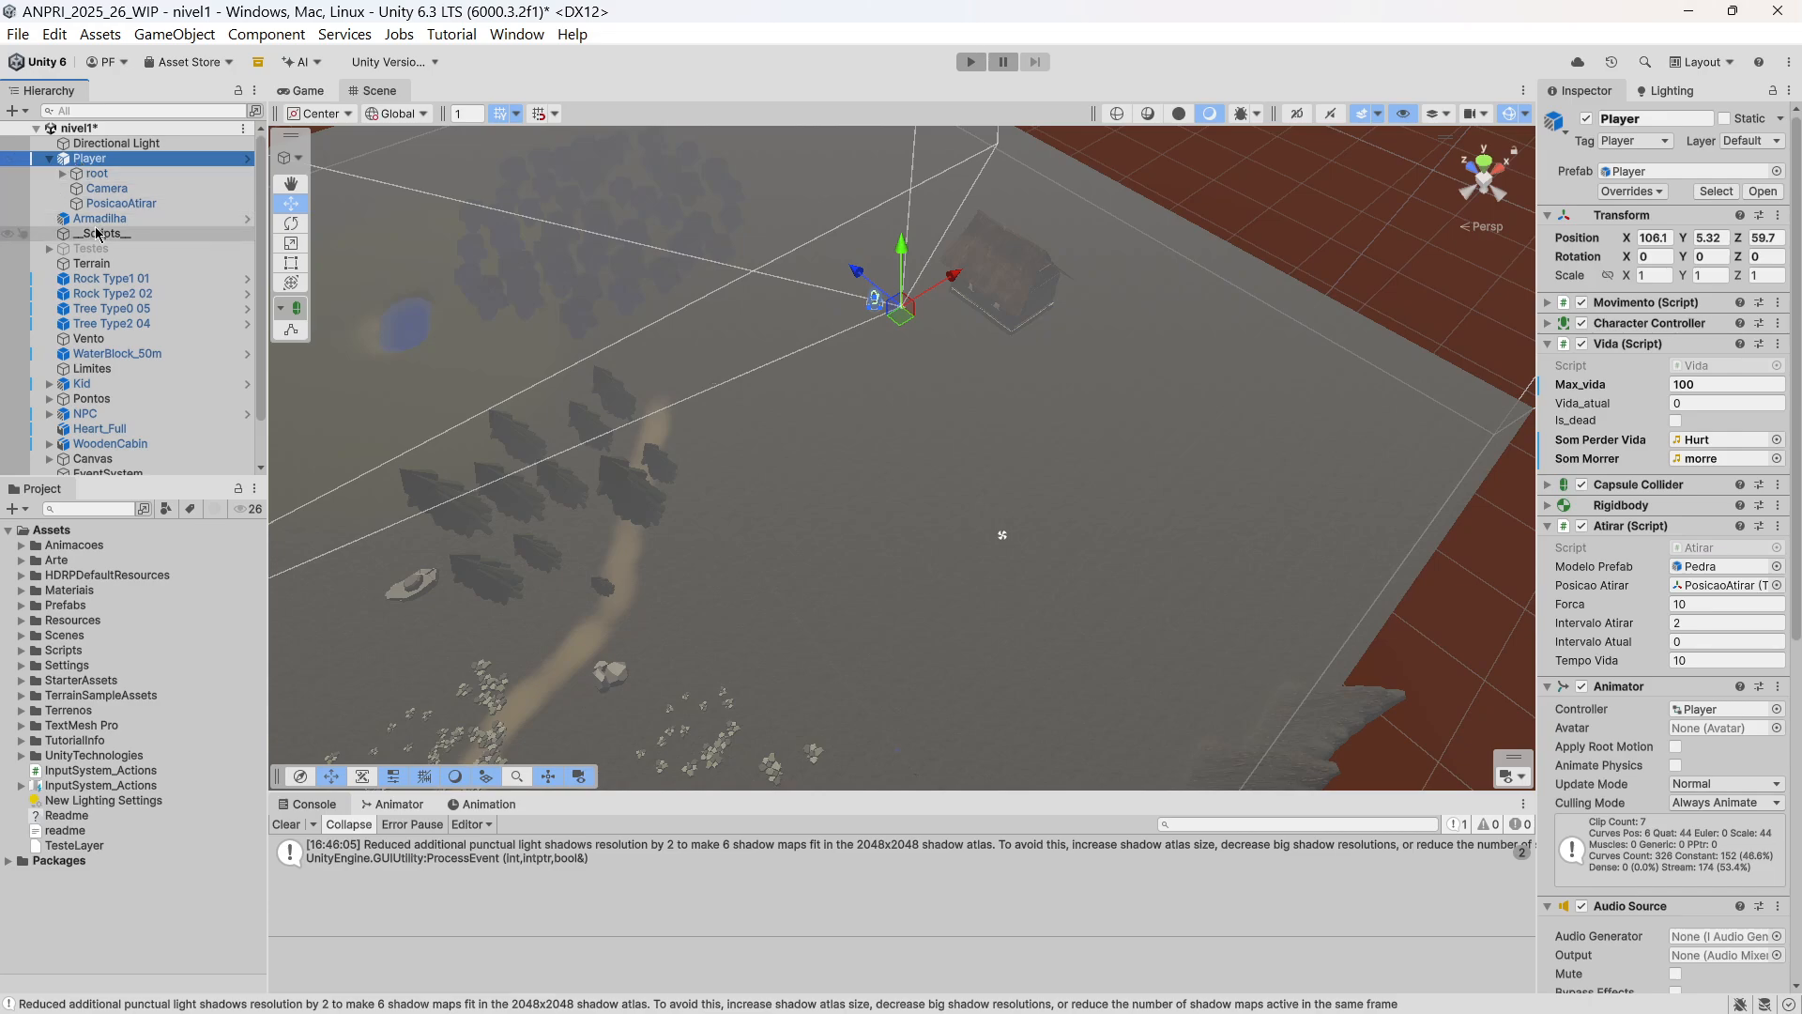
{"action": "right_click", "coordinate": [120, 198]}
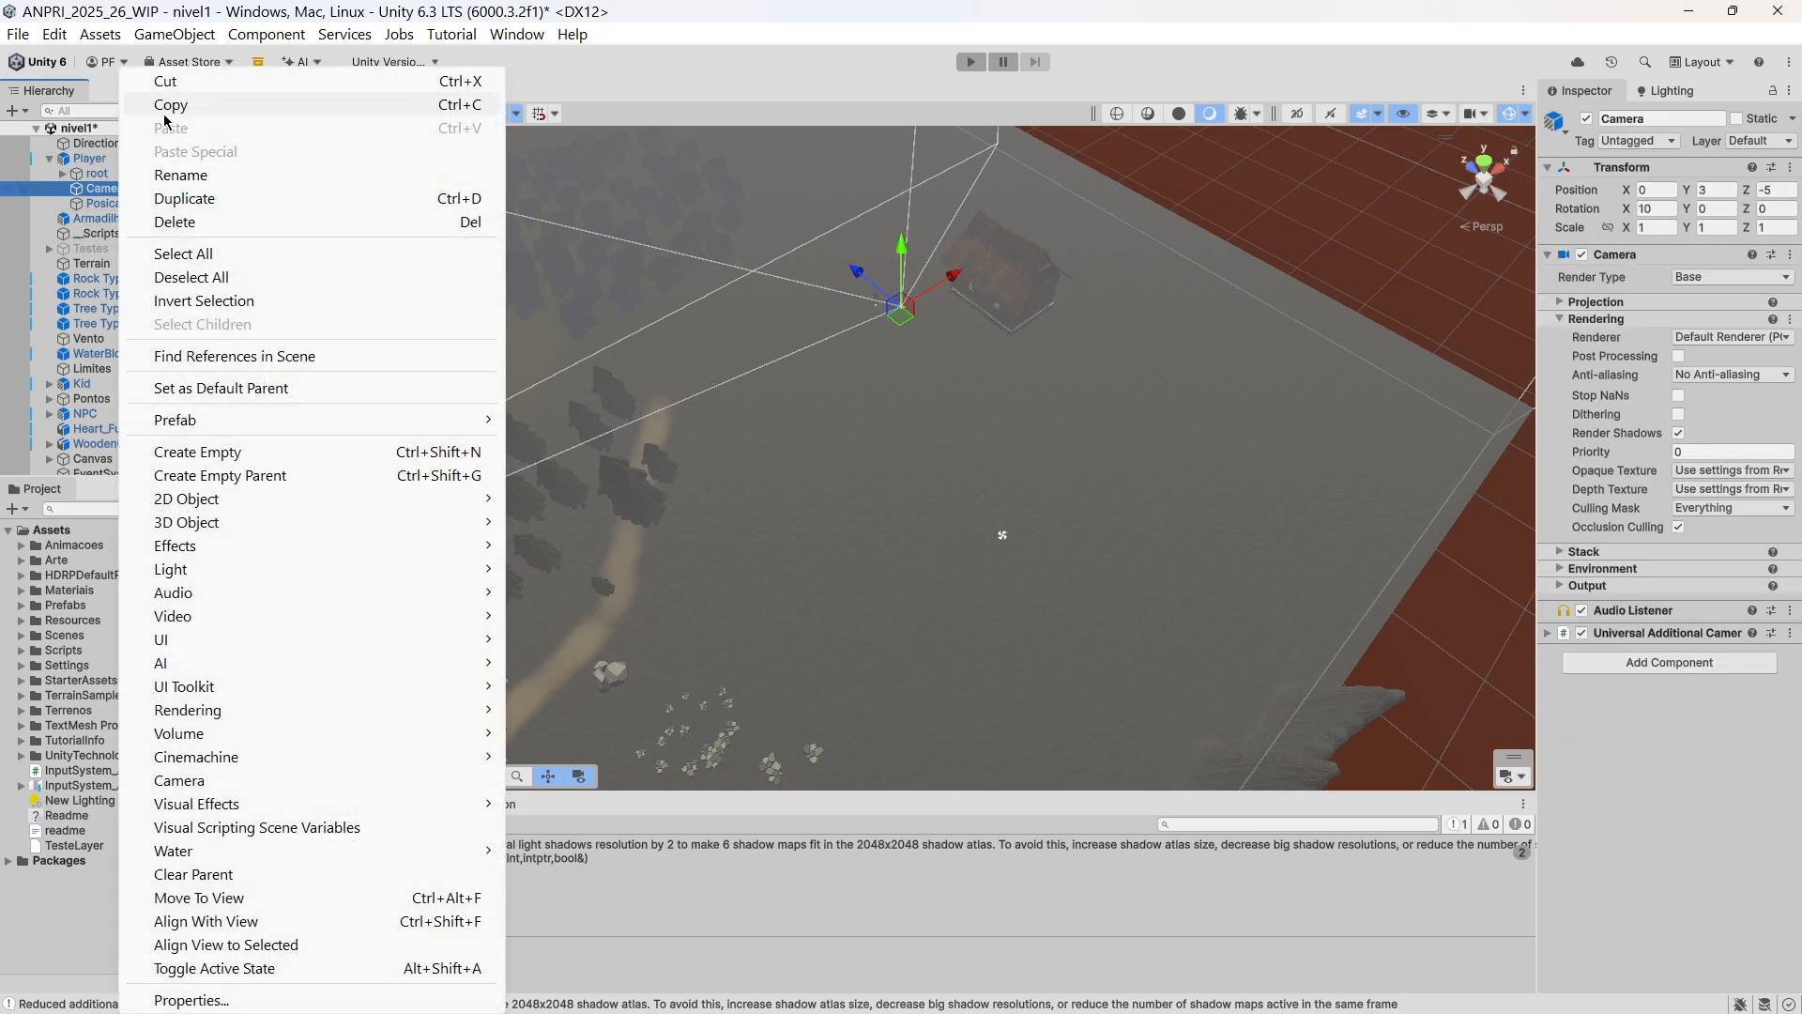
{"action": "left_click", "coordinate": [171, 106]}
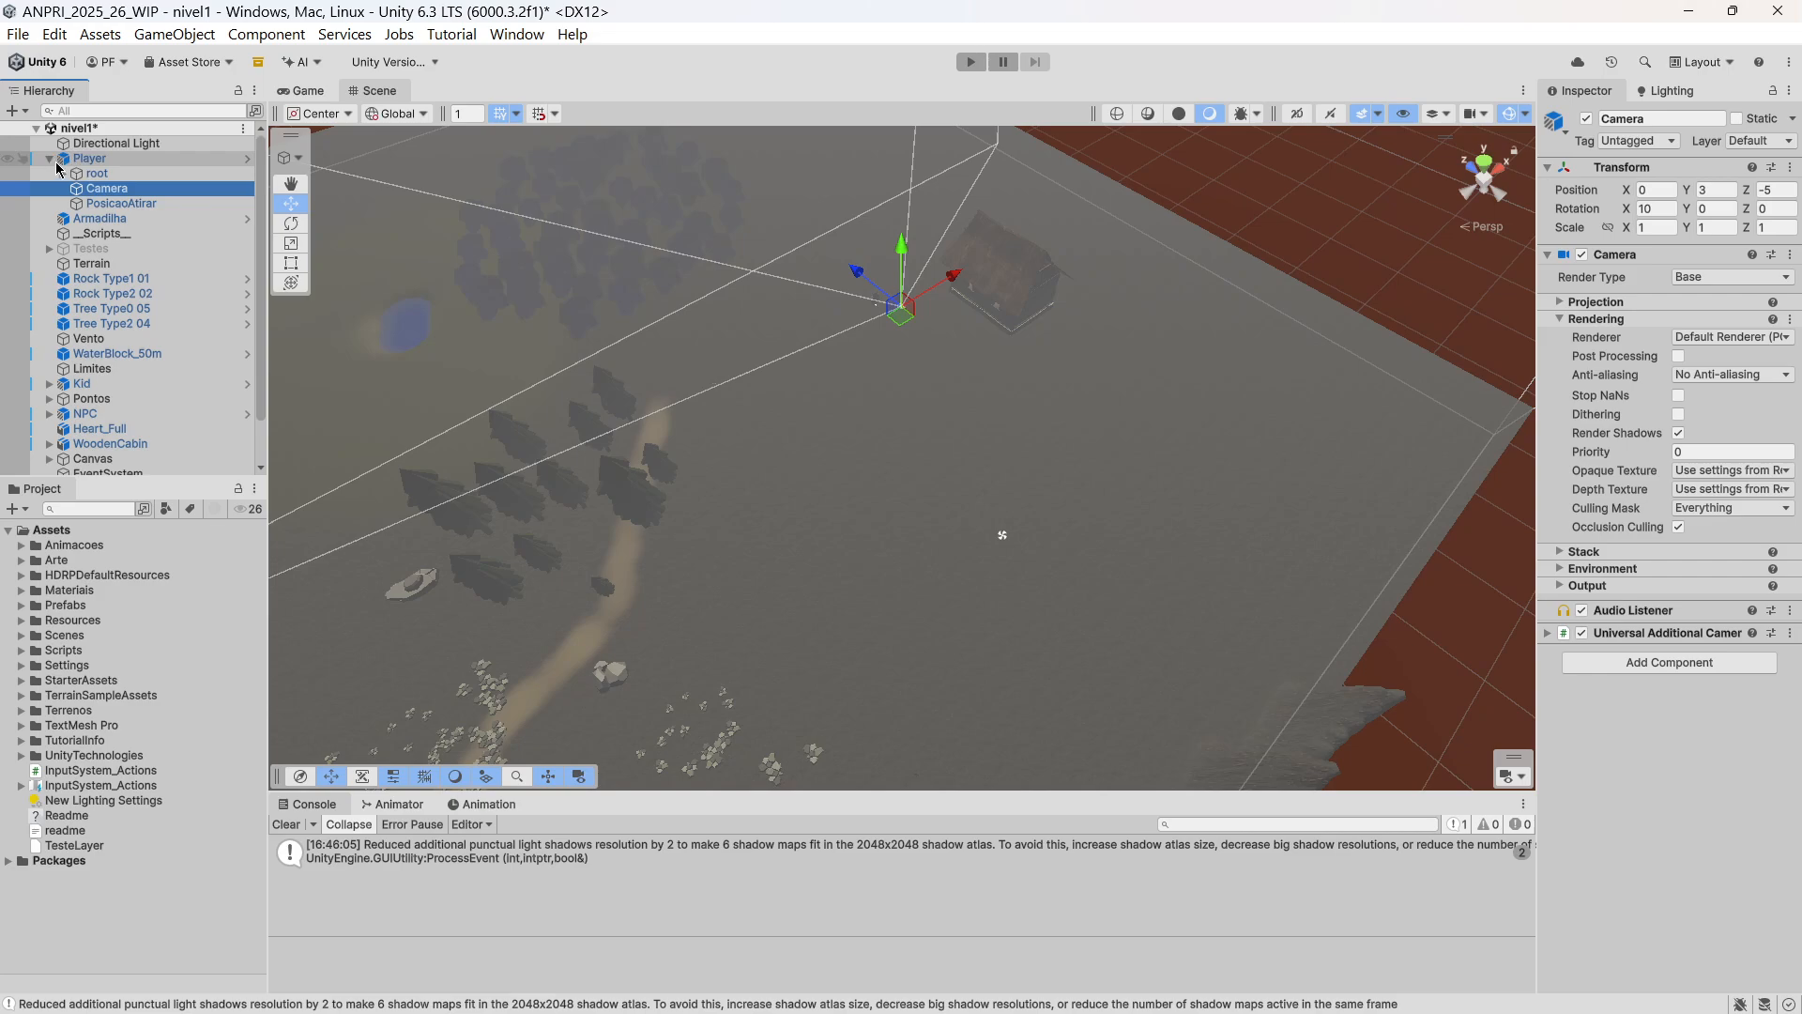
{"action": "left_click", "coordinate": [57, 161]}
{"action": "left_click", "coordinate": [51, 159]}
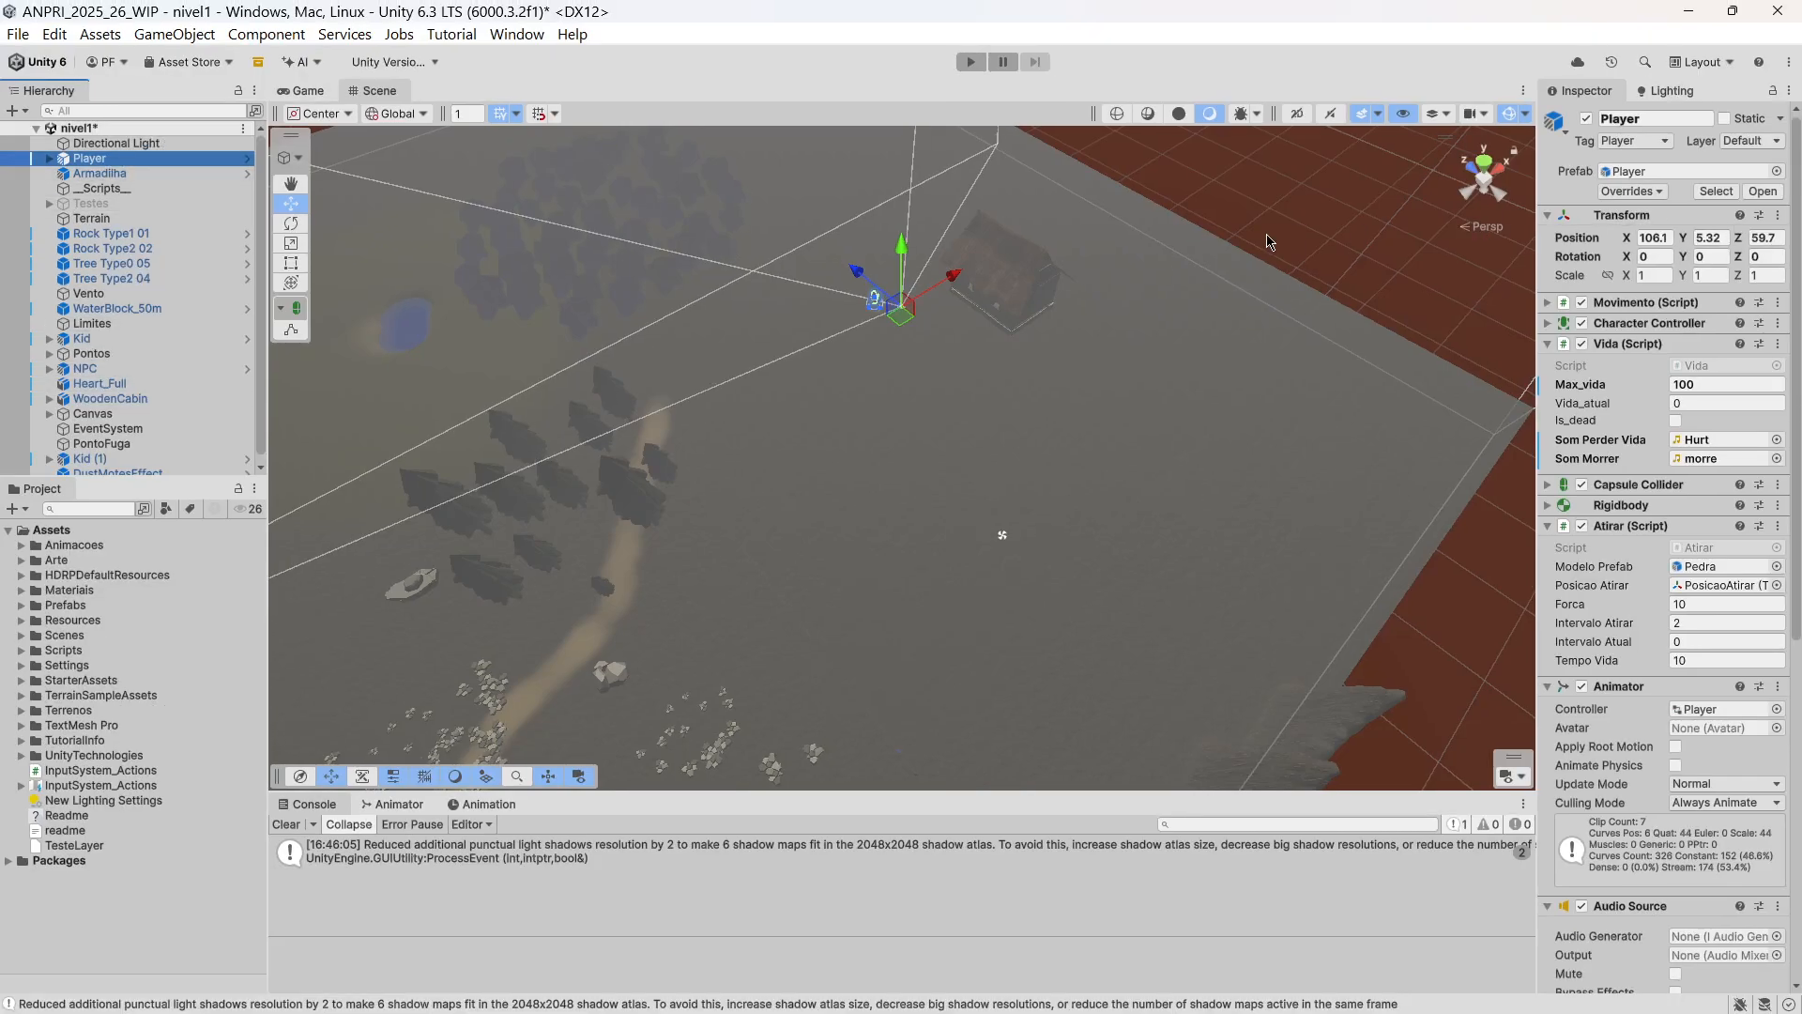
{"action": "left_click", "coordinate": [35, 127]}
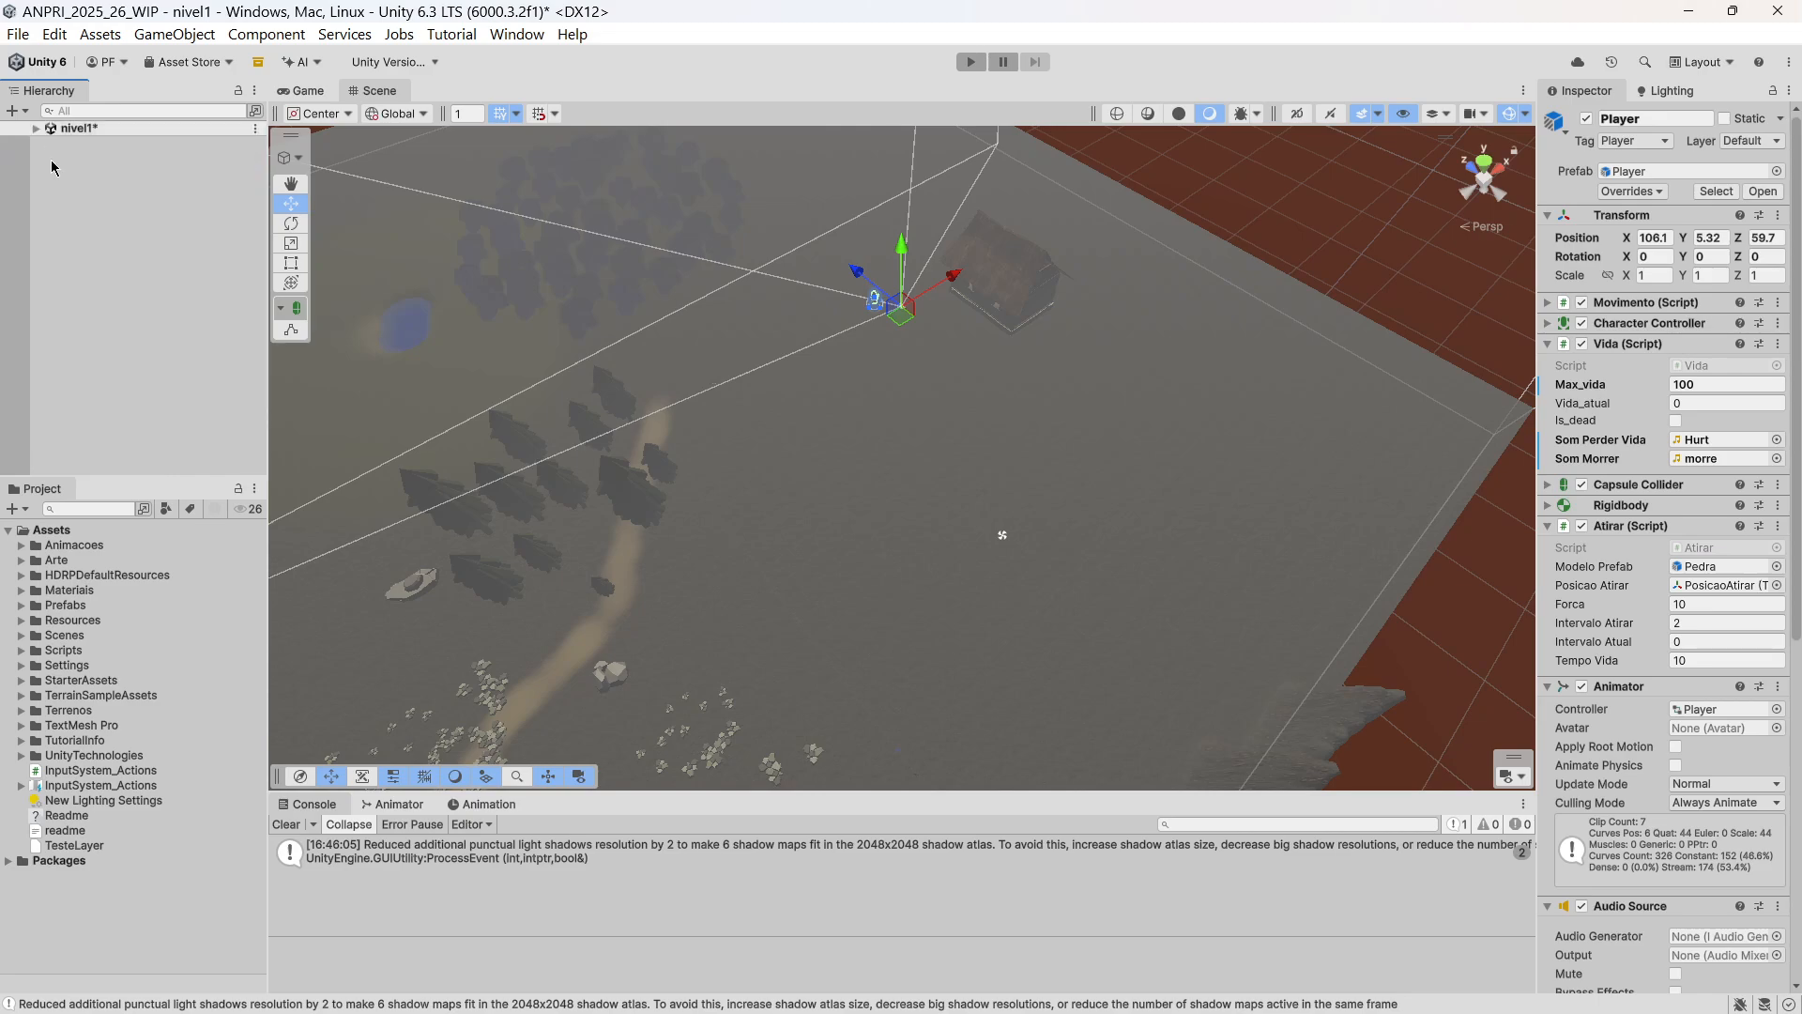
{"action": "right_click", "coordinate": [79, 199]}
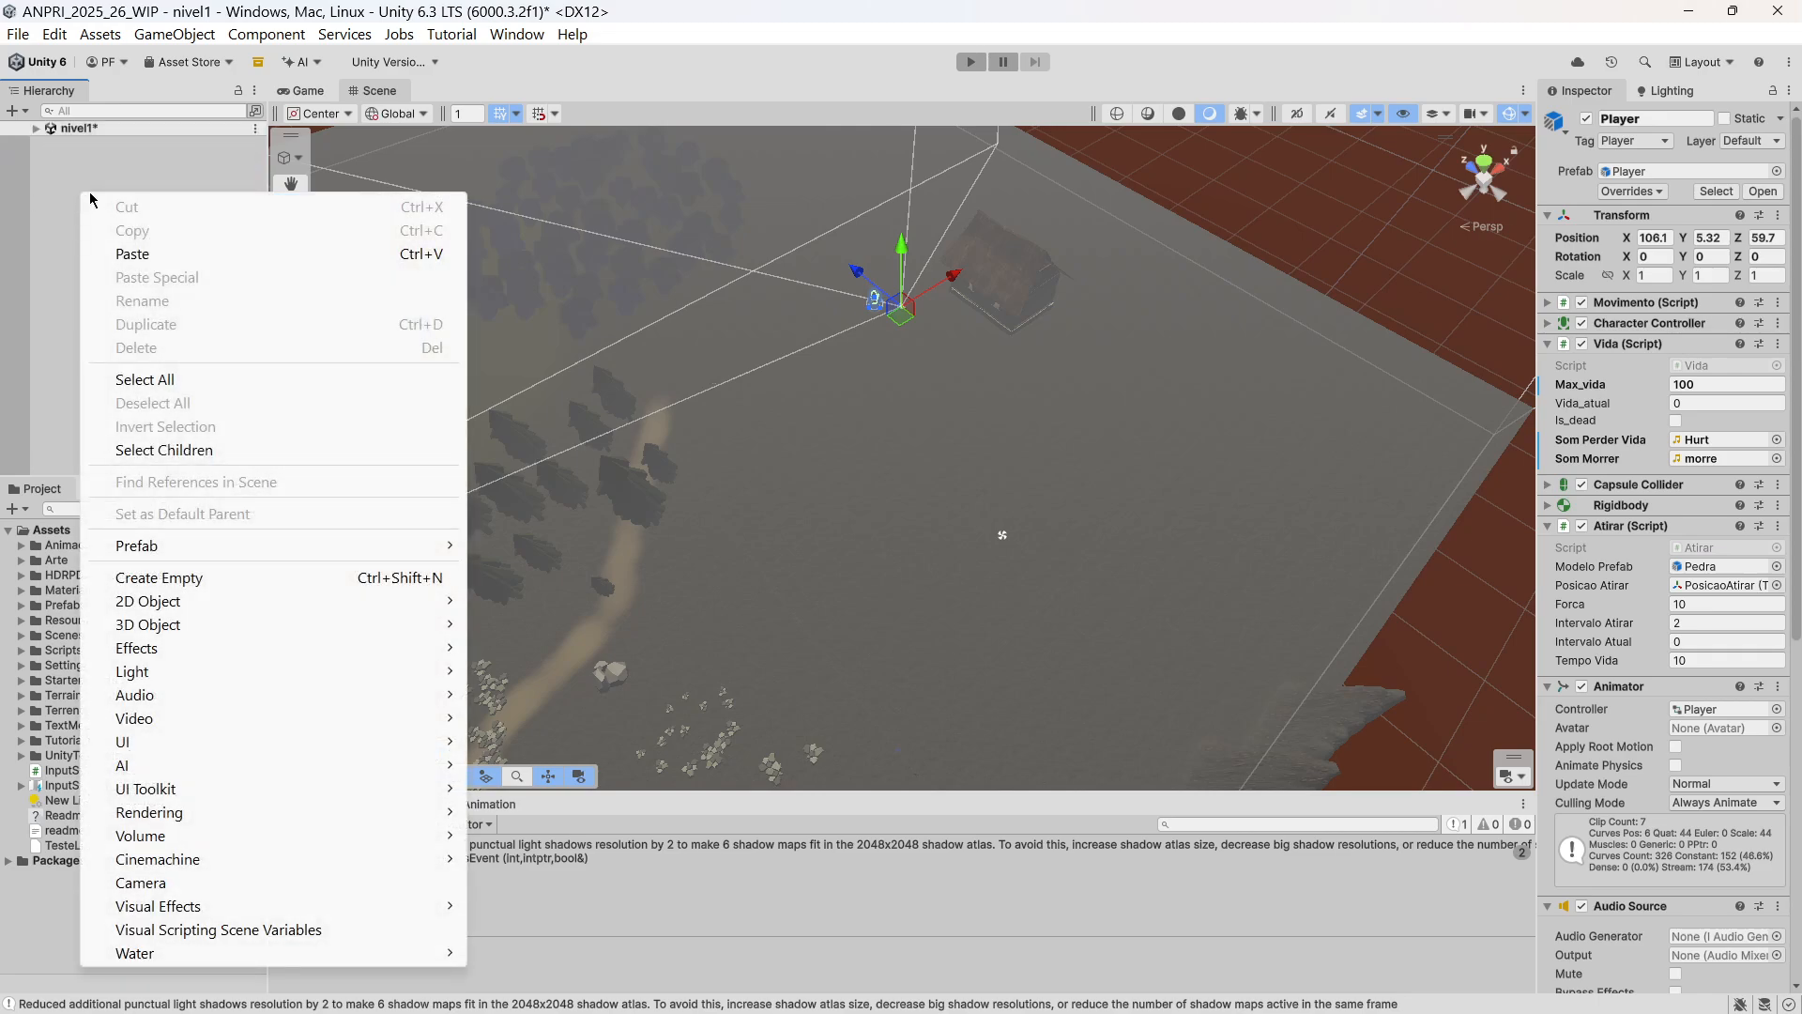
{"action": "left_click", "coordinate": [122, 253]}
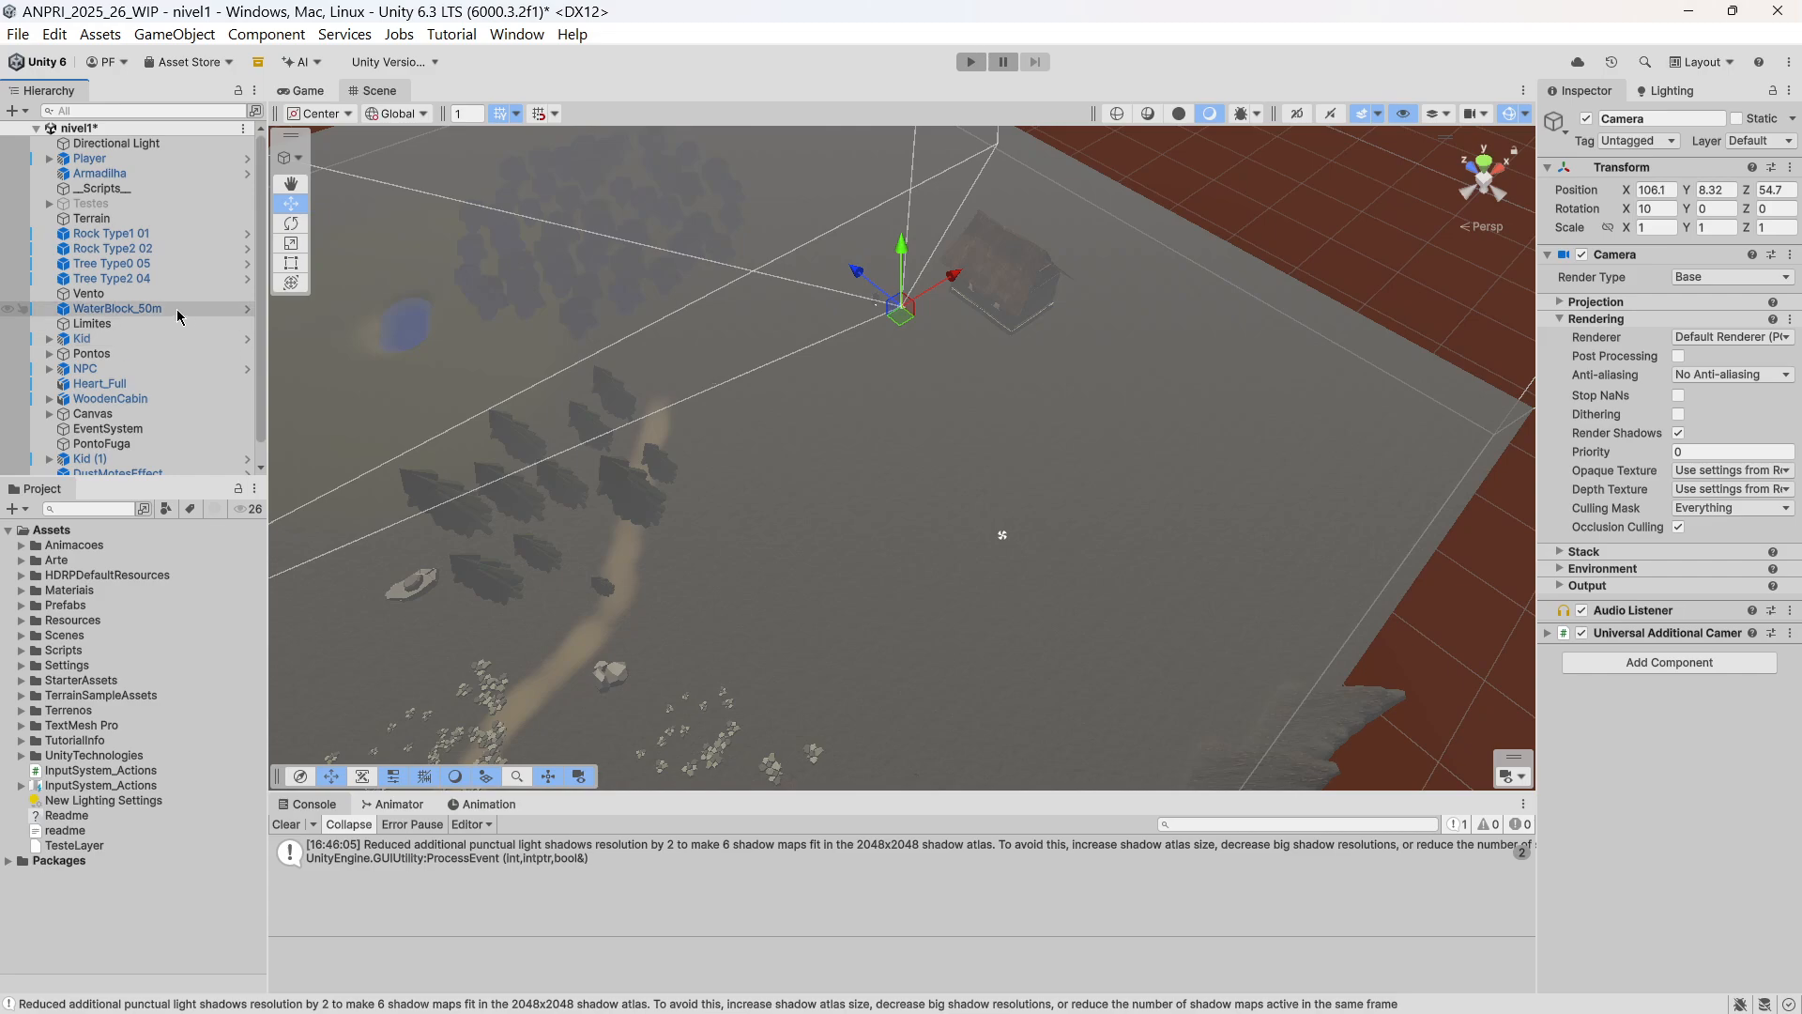
{"action": "scroll", "coordinate": [142, 340], "scroll_direction": "down", "scroll_amount": 1}
{"action": "scroll", "coordinate": [103, 347], "scroll_direction": "up", "scroll_amount": 1}
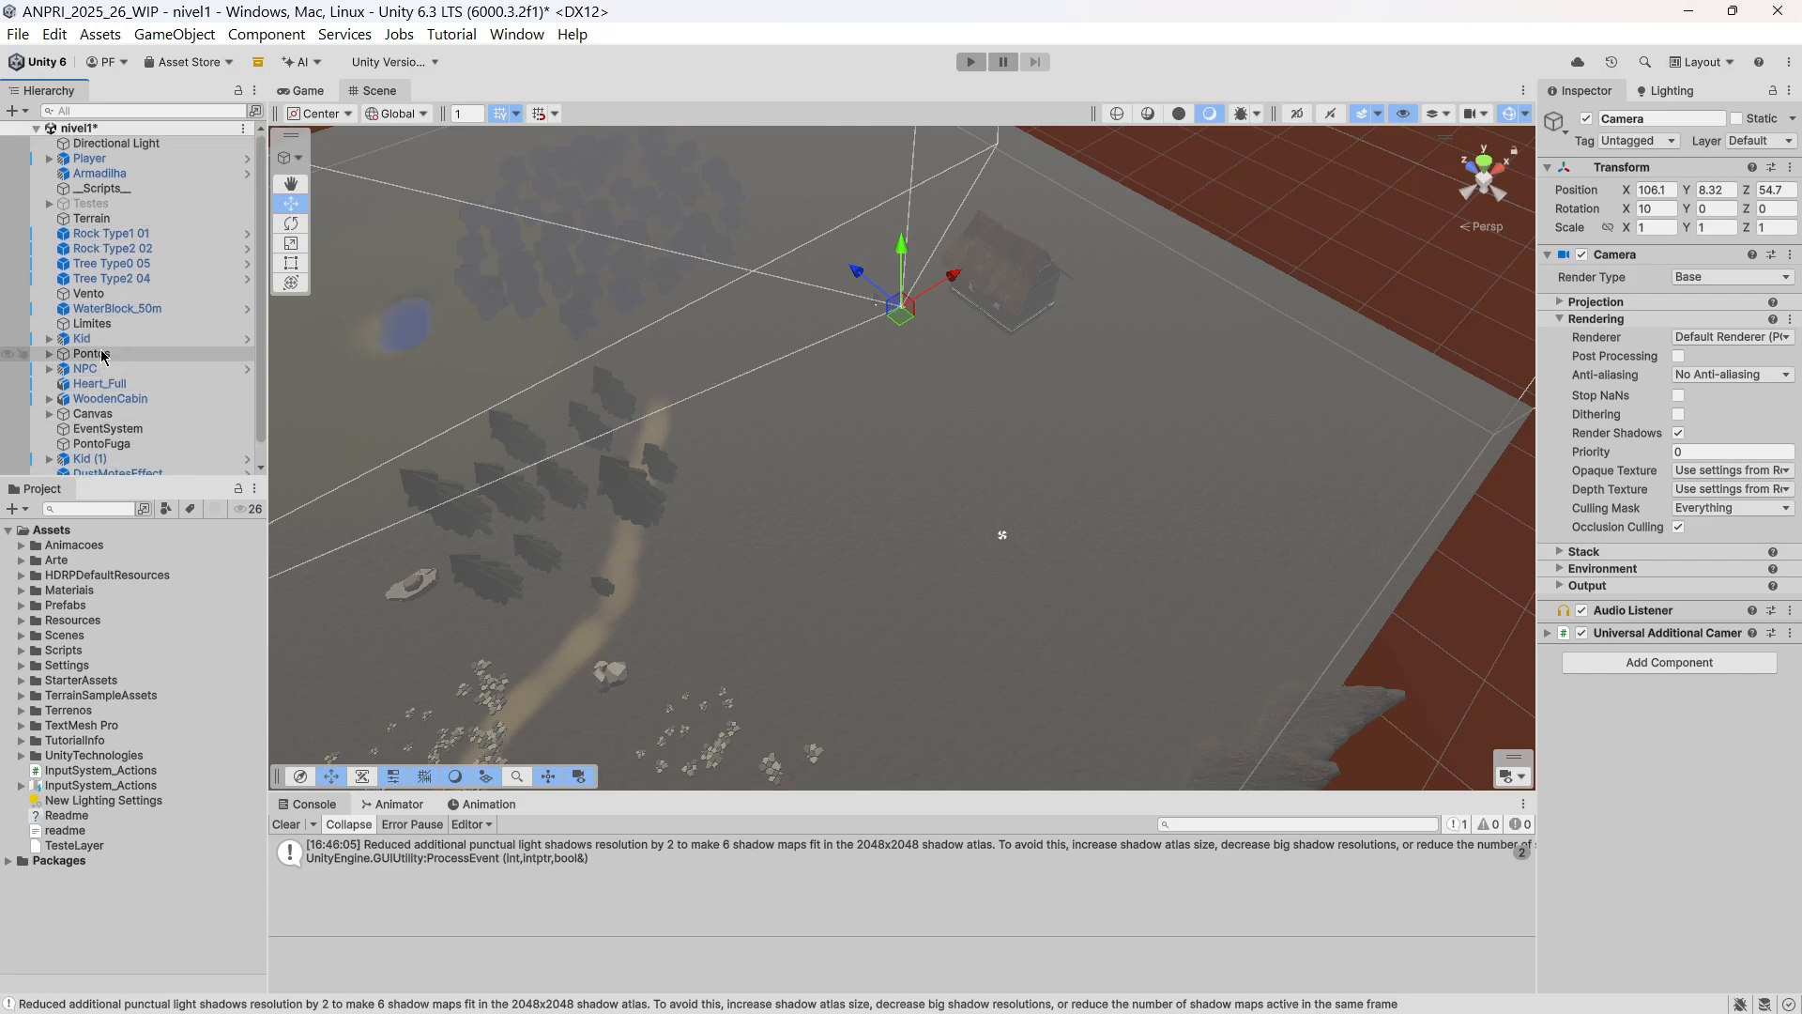
Delete the original Camera nested under the Player and collapse the Player's hierarchy.
{"action": "left_click", "coordinate": [50, 159]}
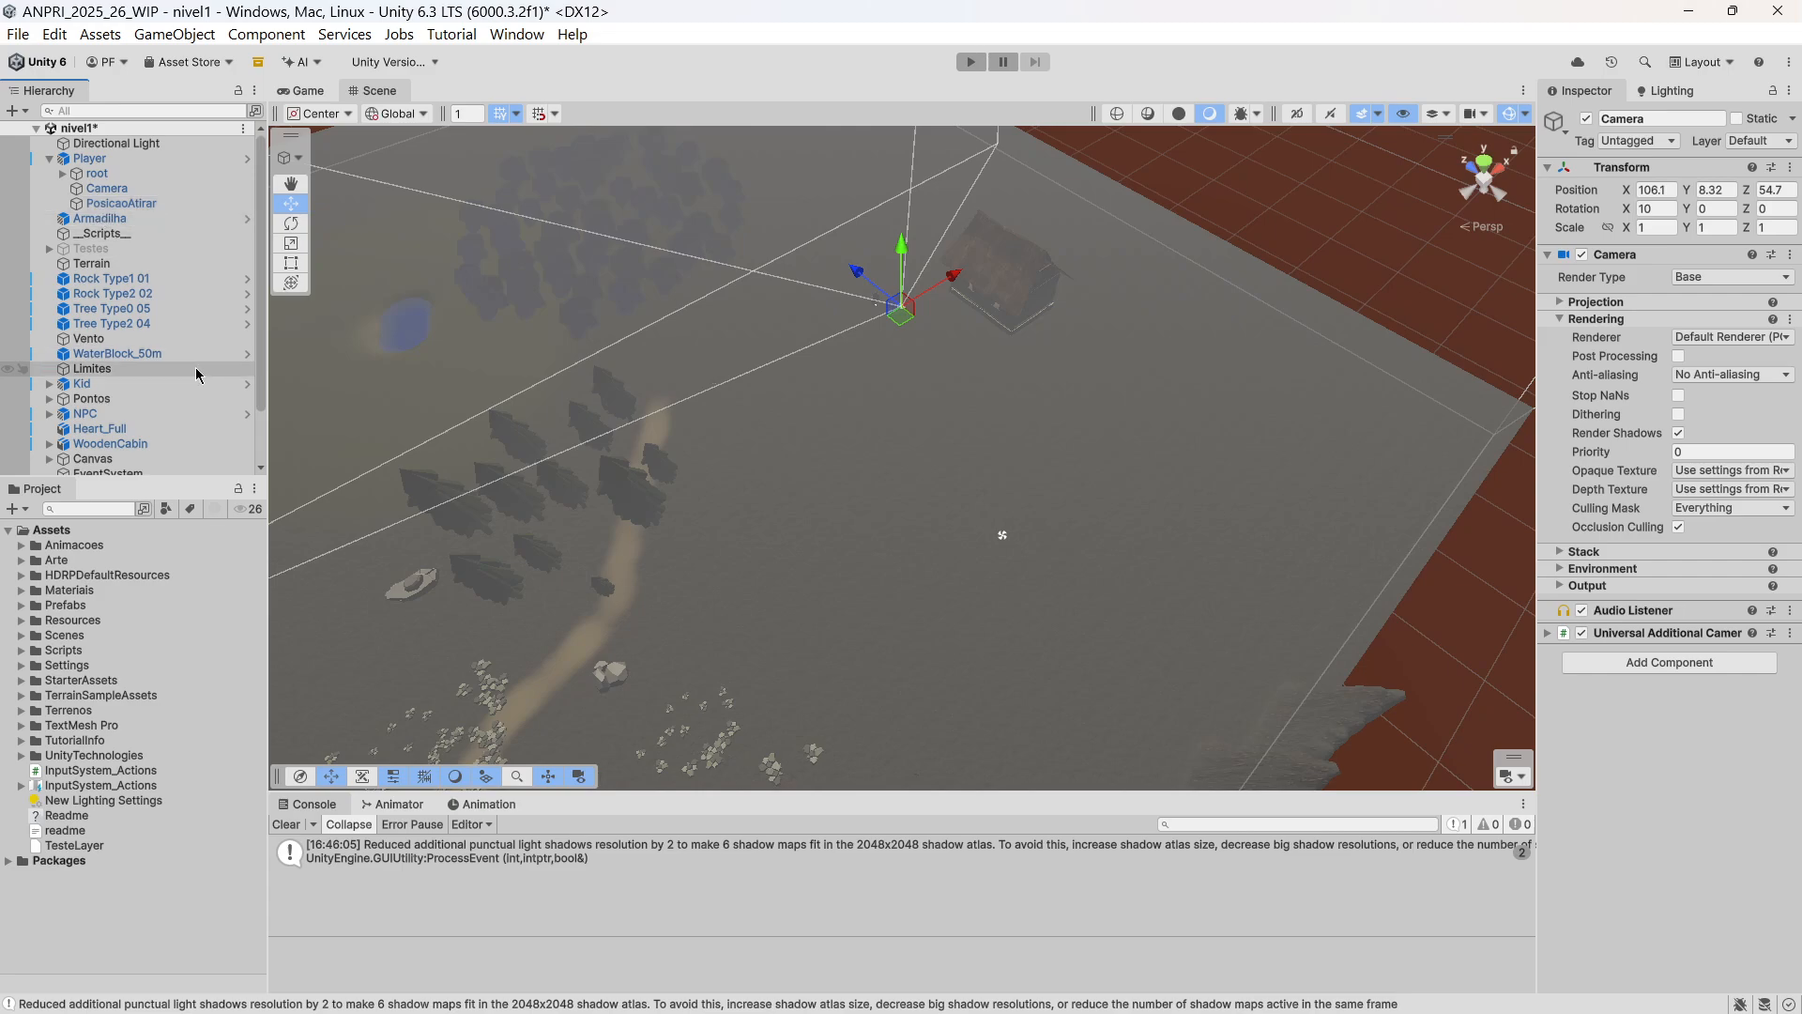
{"action": "left_click", "coordinate": [118, 189]}
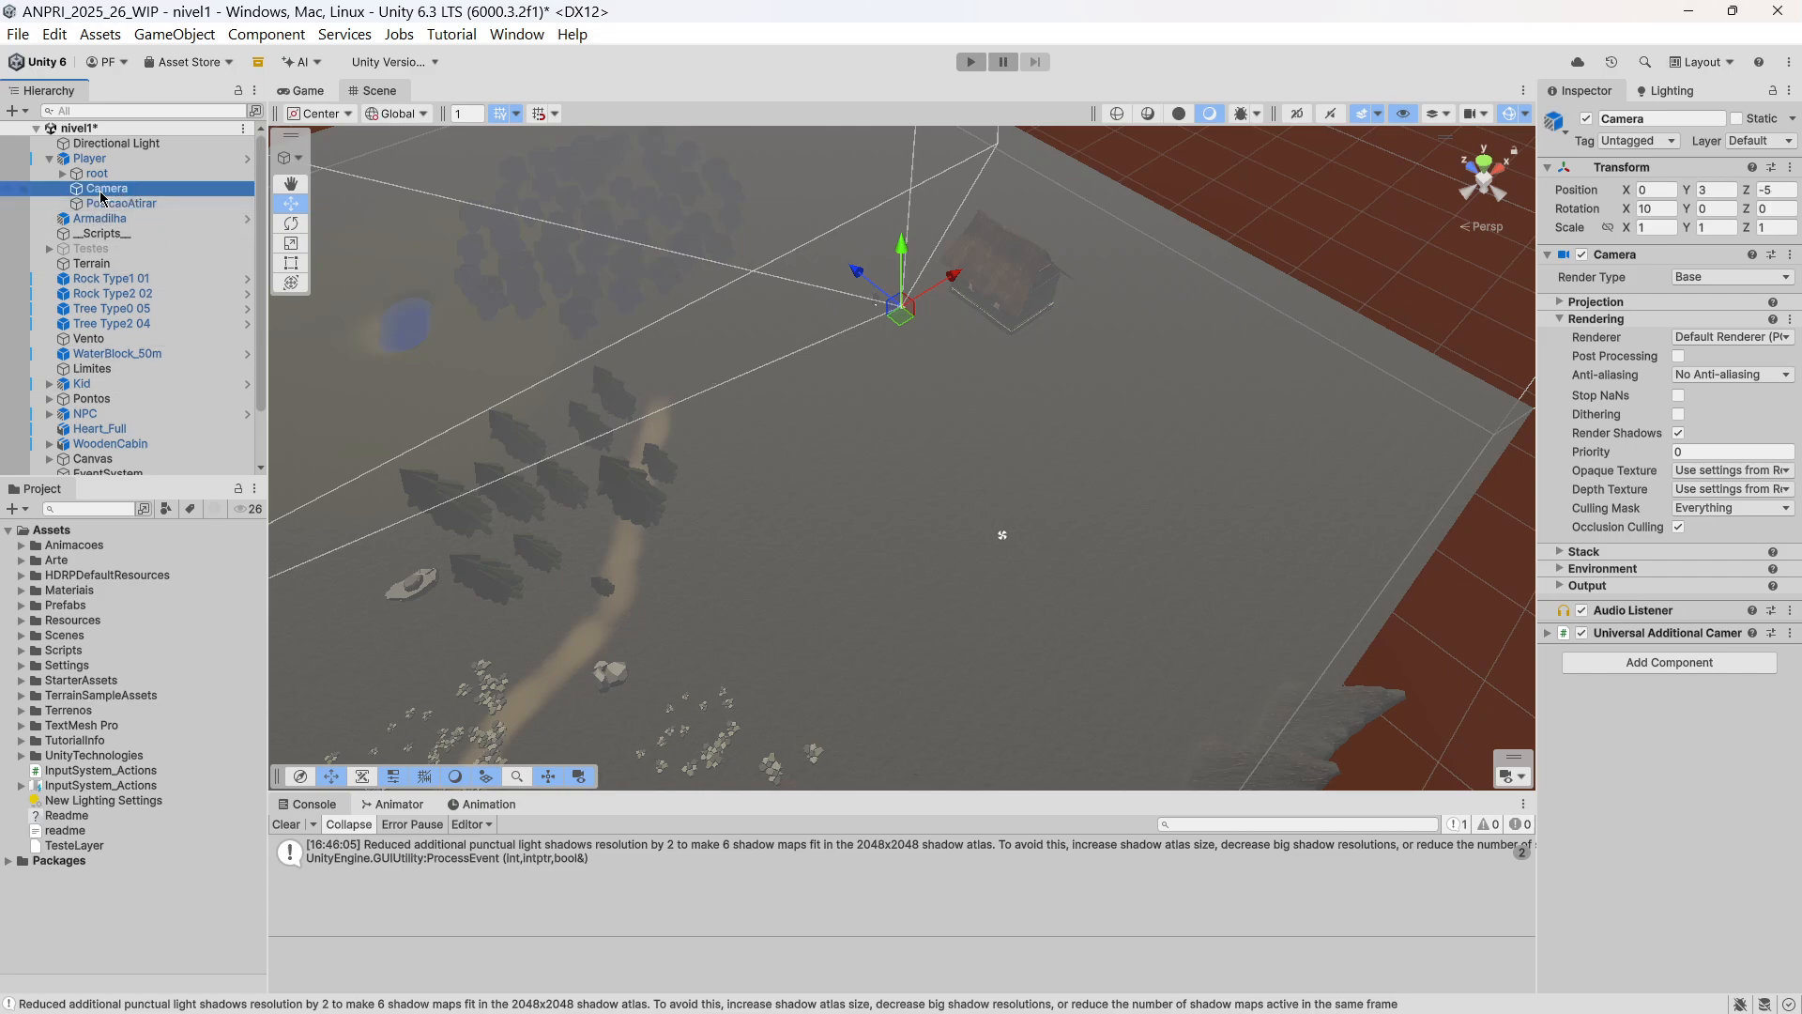
{"action": "right_click", "coordinate": [102, 193]}
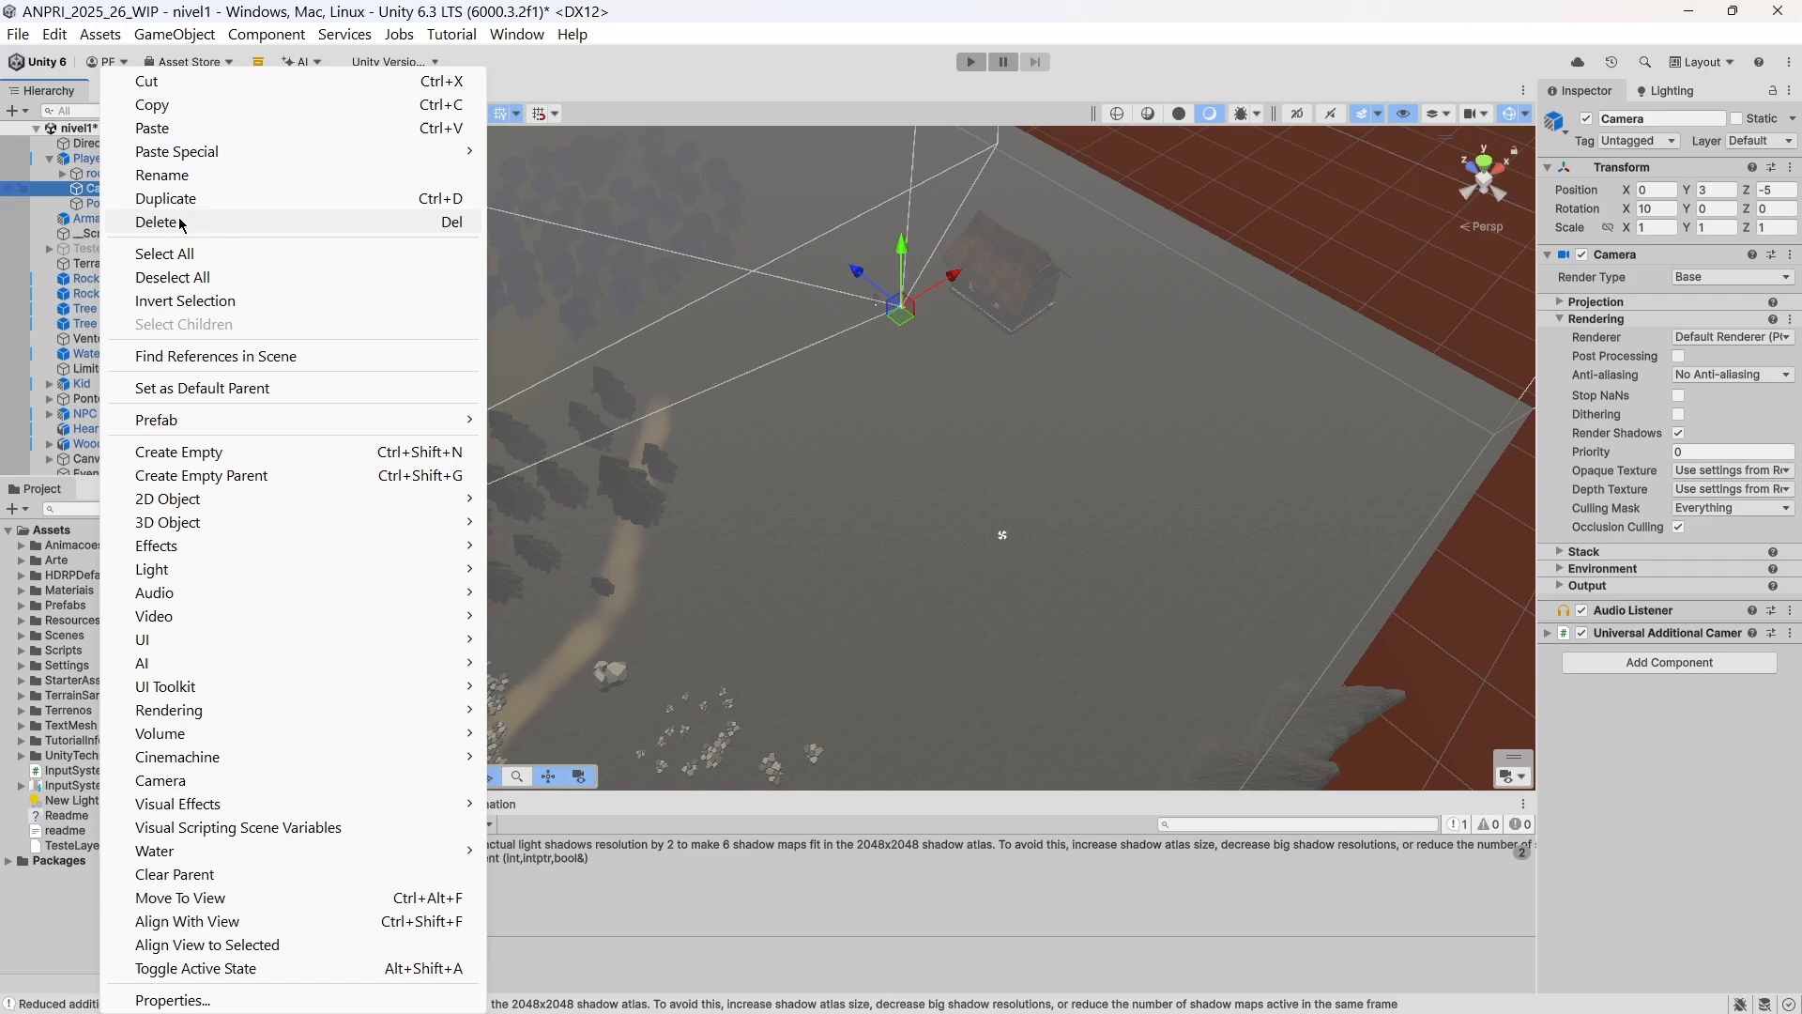
{"action": "left_click", "coordinate": [181, 256]}
{"action": "left_click", "coordinate": [50, 158]}
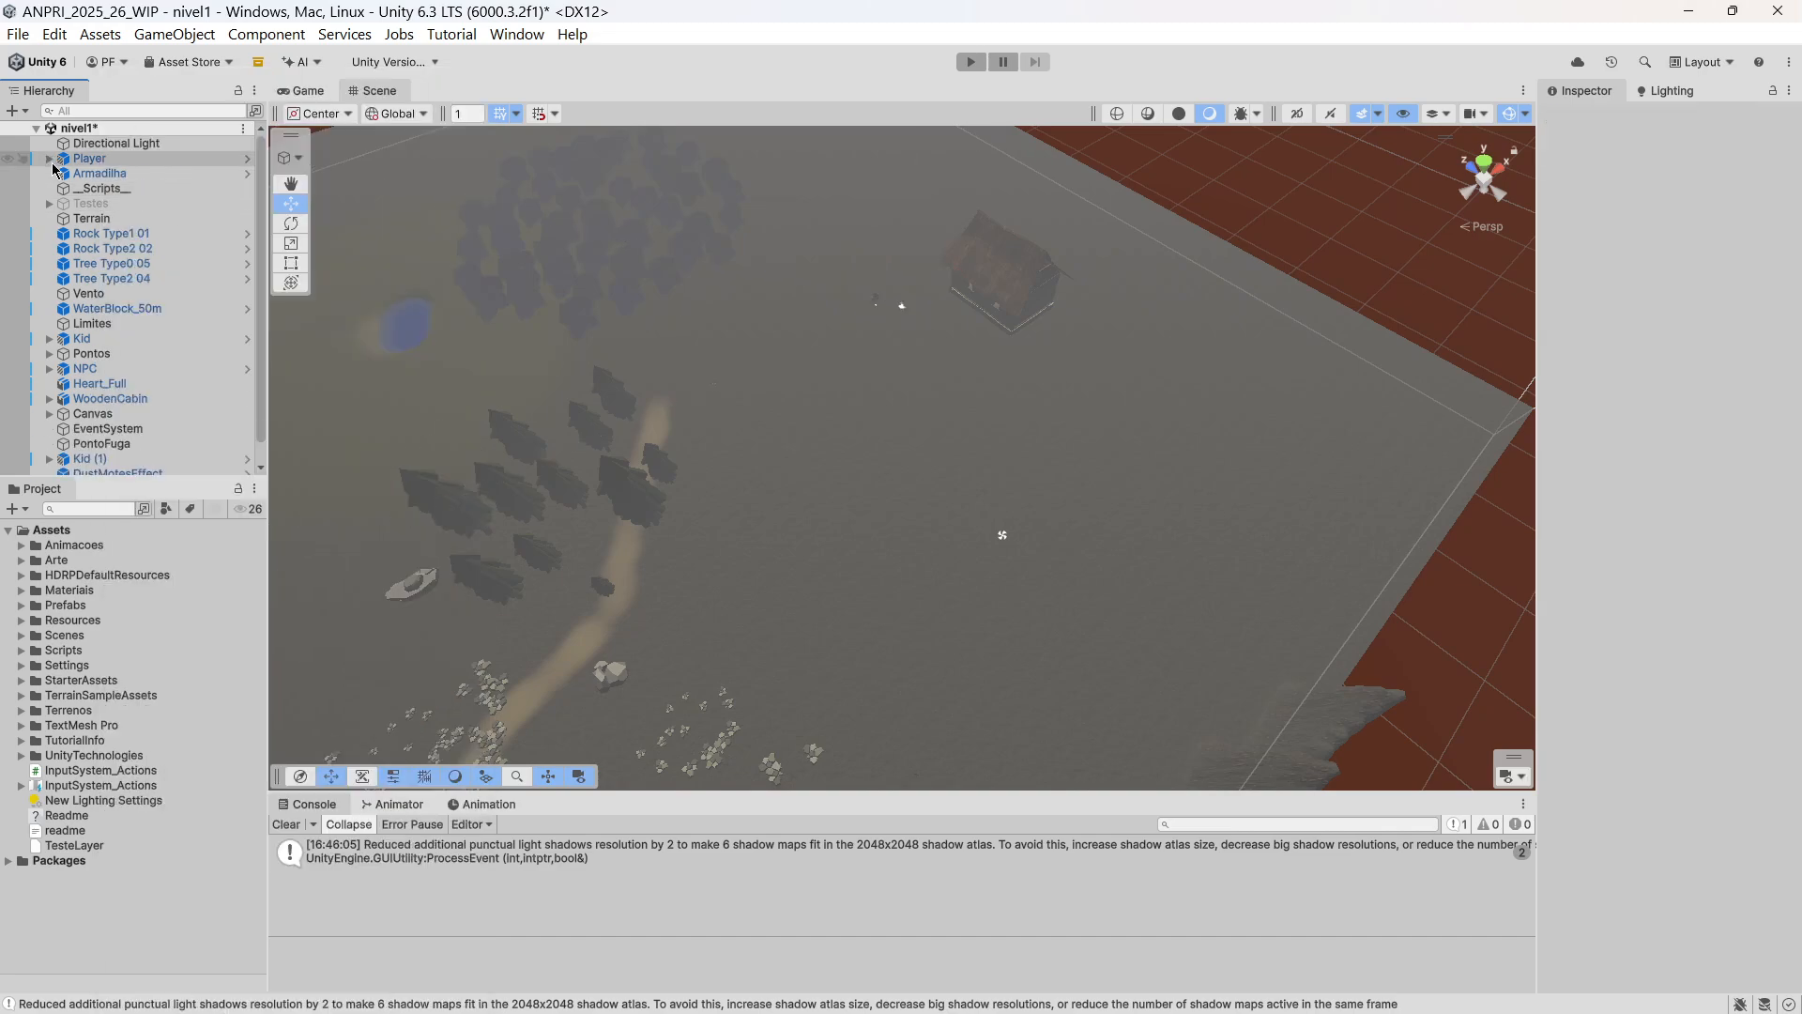
Select the root-level Camera and play-test the scene by moving the player in all directions, ending with Play mode stopped.
{"action": "scroll", "coordinate": [117, 472], "scroll_direction": "down", "scroll_amount": 2}
{"action": "left_click", "coordinate": [125, 468]}
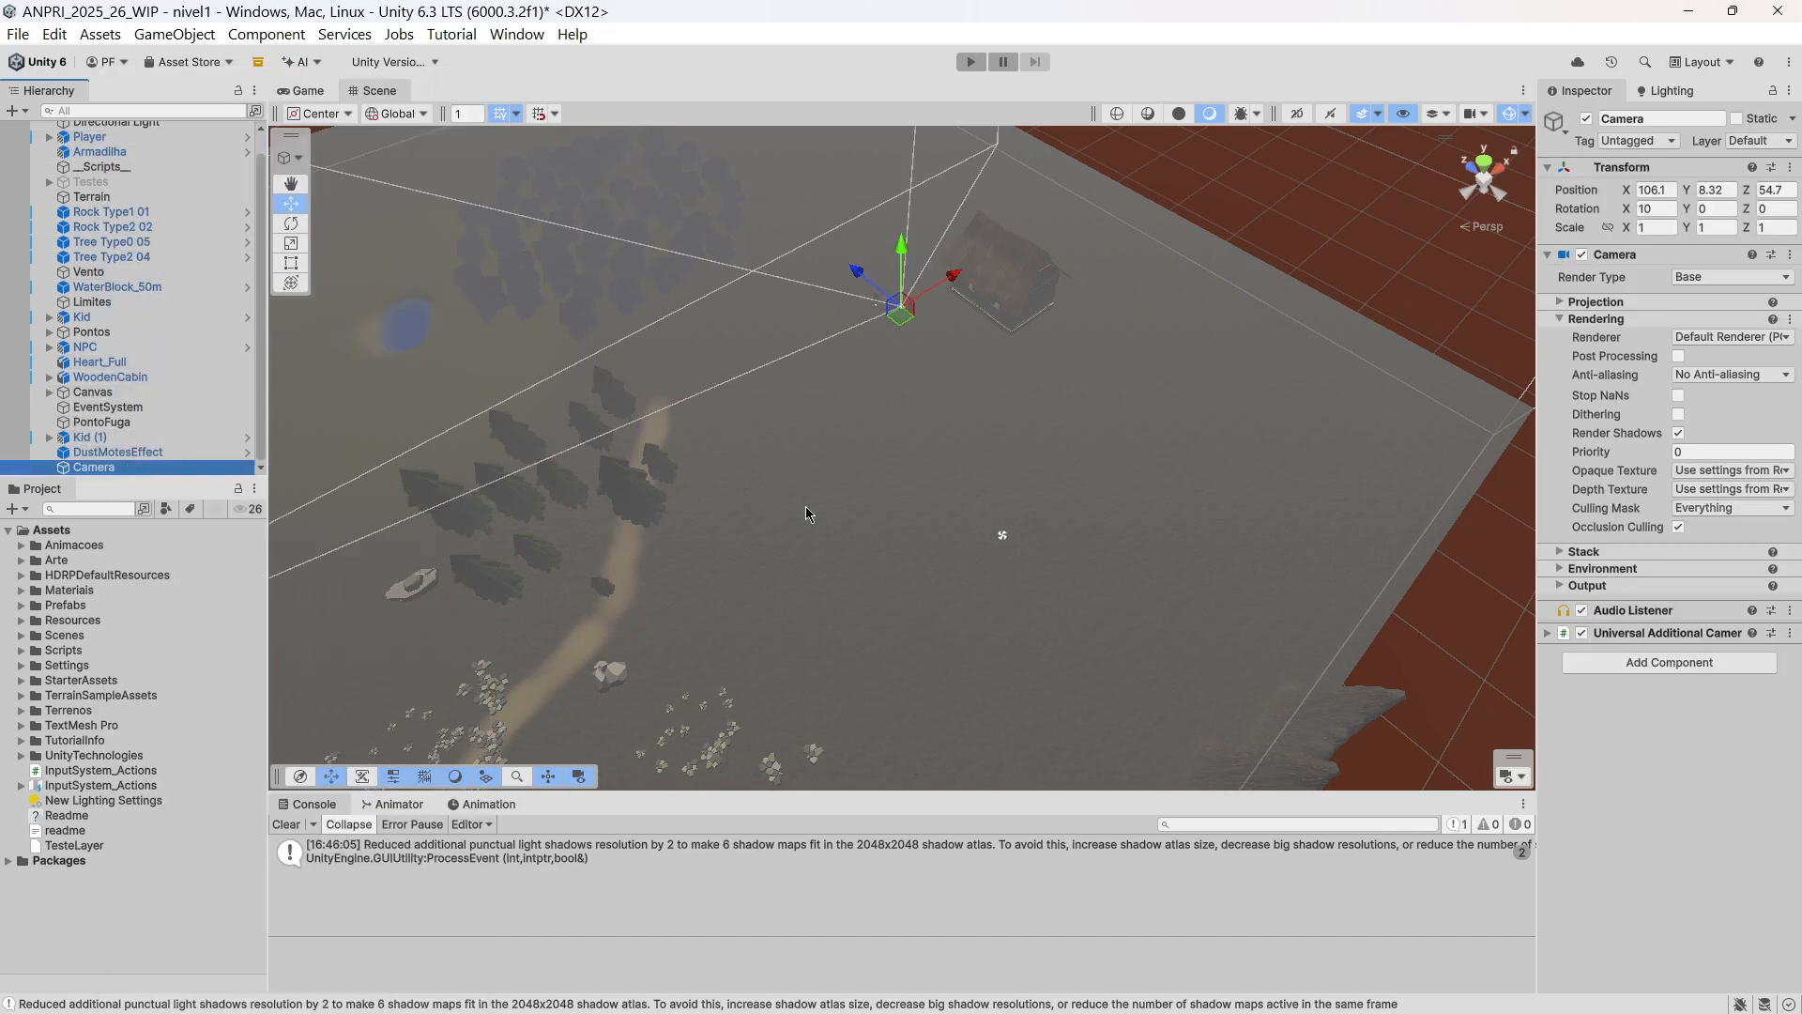
{"action": "scroll", "coordinate": [929, 438], "scroll_direction": "up", "scroll_amount": 6}
{"action": "right_click_drag", "start_coordinate": [931, 572], "coordinate": [916, 376]}
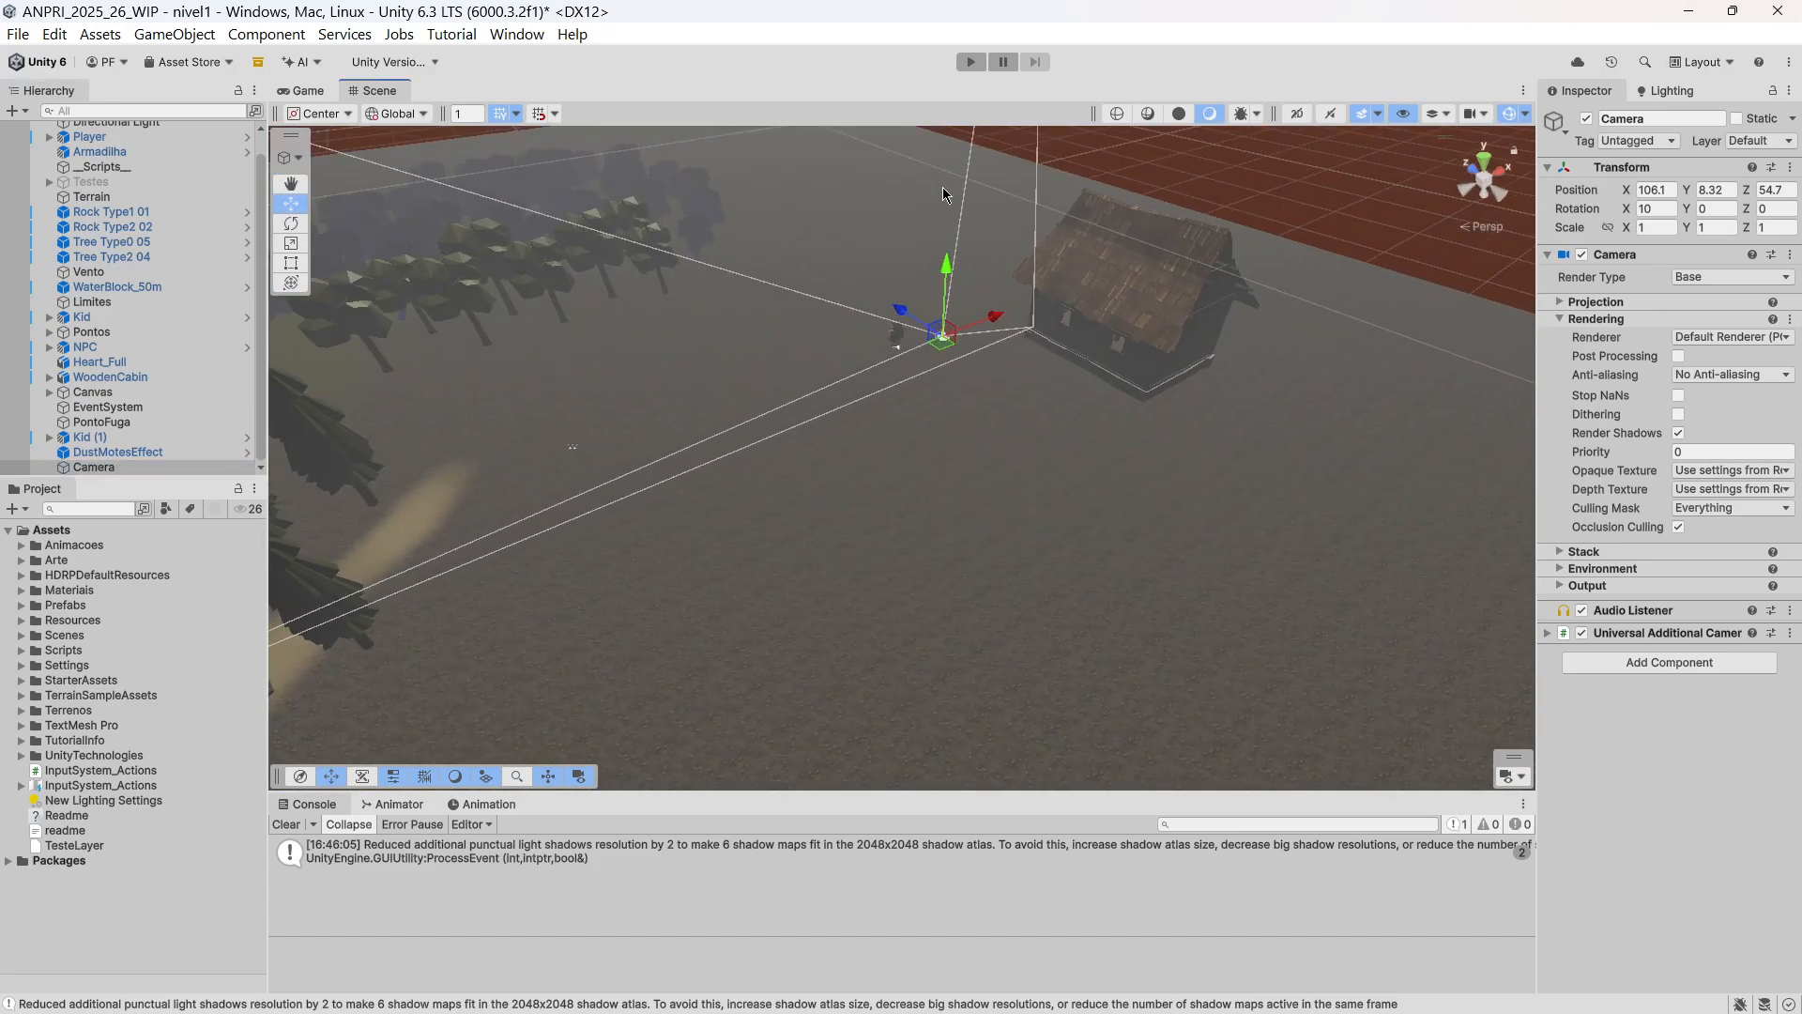
{"action": "left_click", "coordinate": [970, 63]}
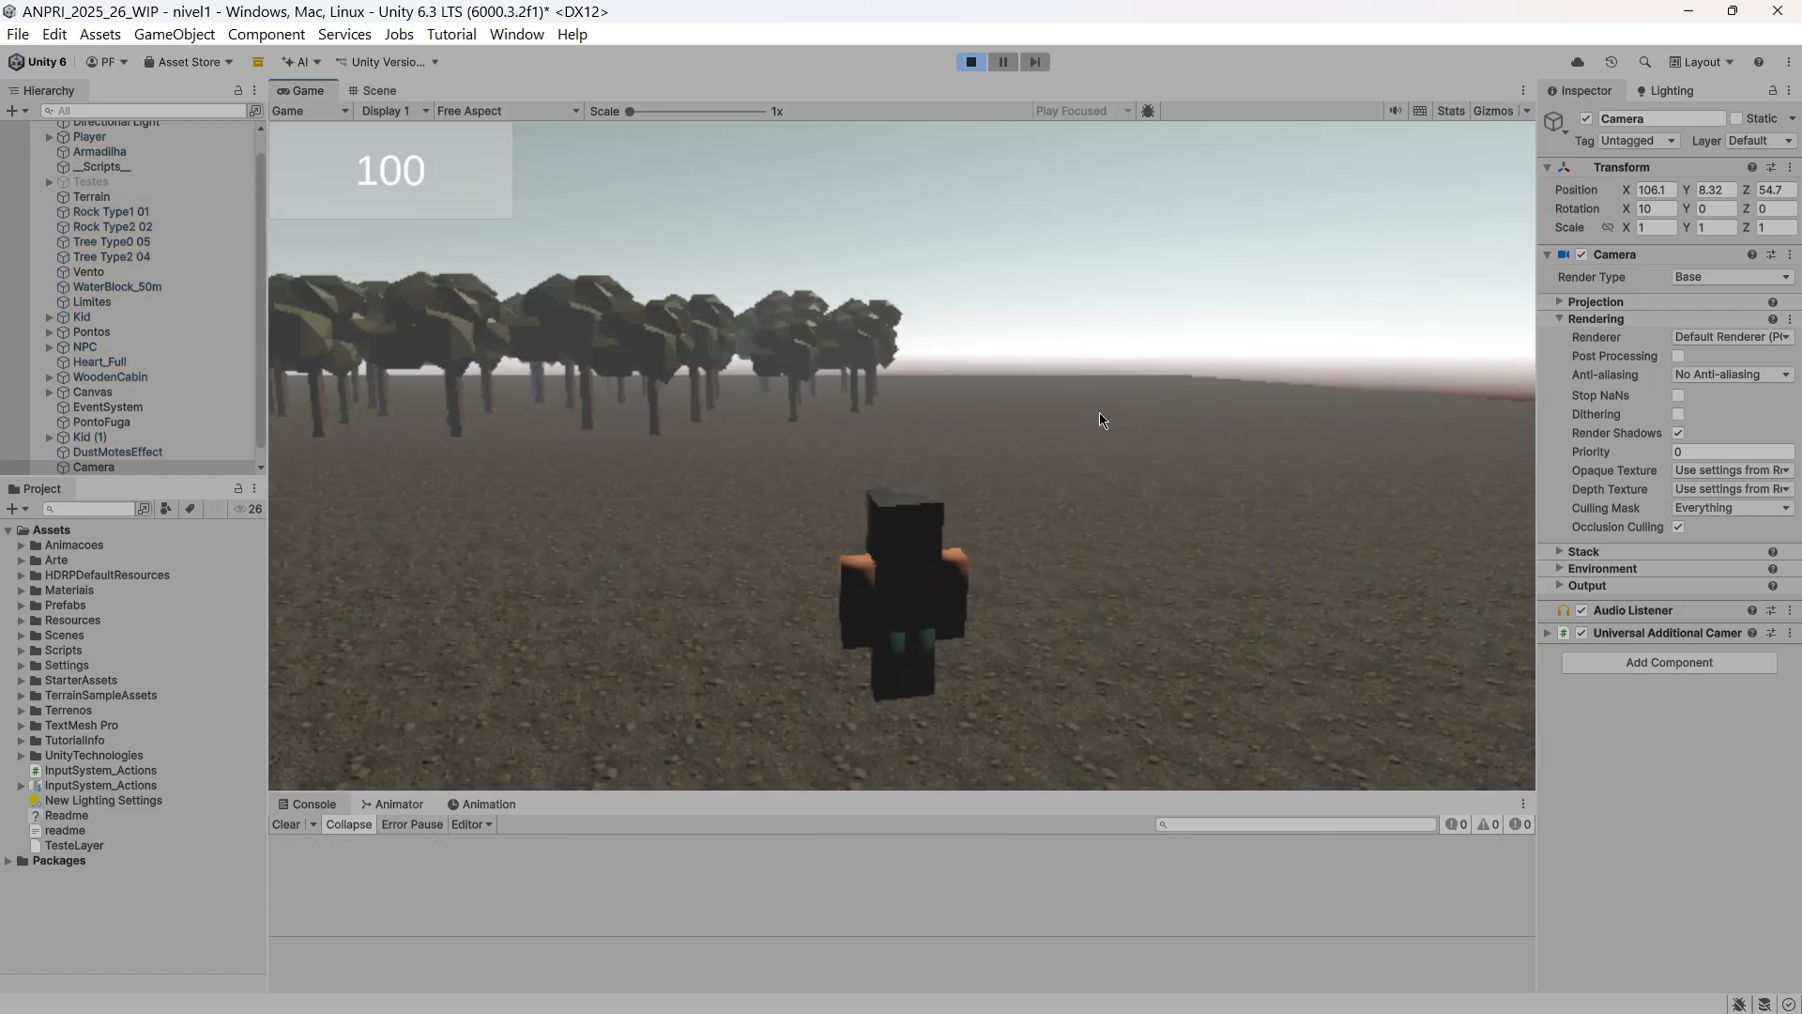
{"action": "left_click", "coordinate": [1092, 413]}
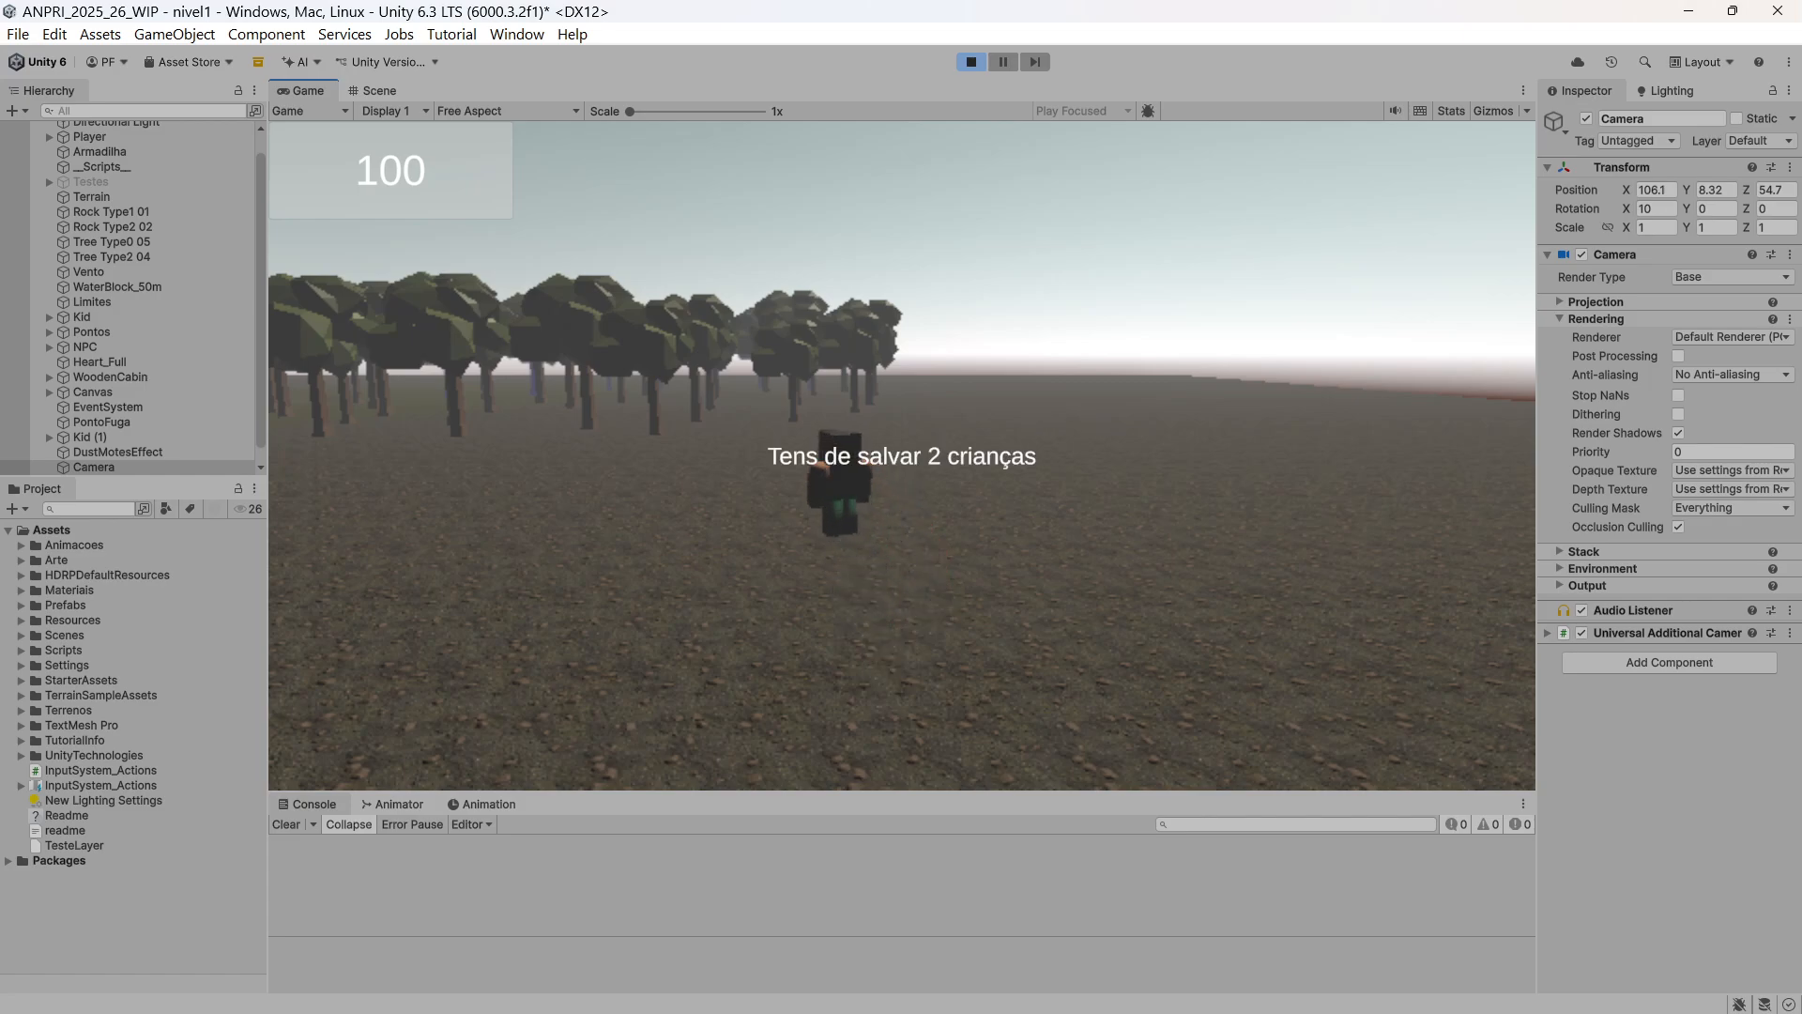
{"action": "key", "text": "w"}
{"action": "key", "text": "a"}
{"action": "key", "text": "s"}
{"action": "key", "text": "d"}
{"action": "key", "text": "w"}
{"action": "key", "text": "Escape"}
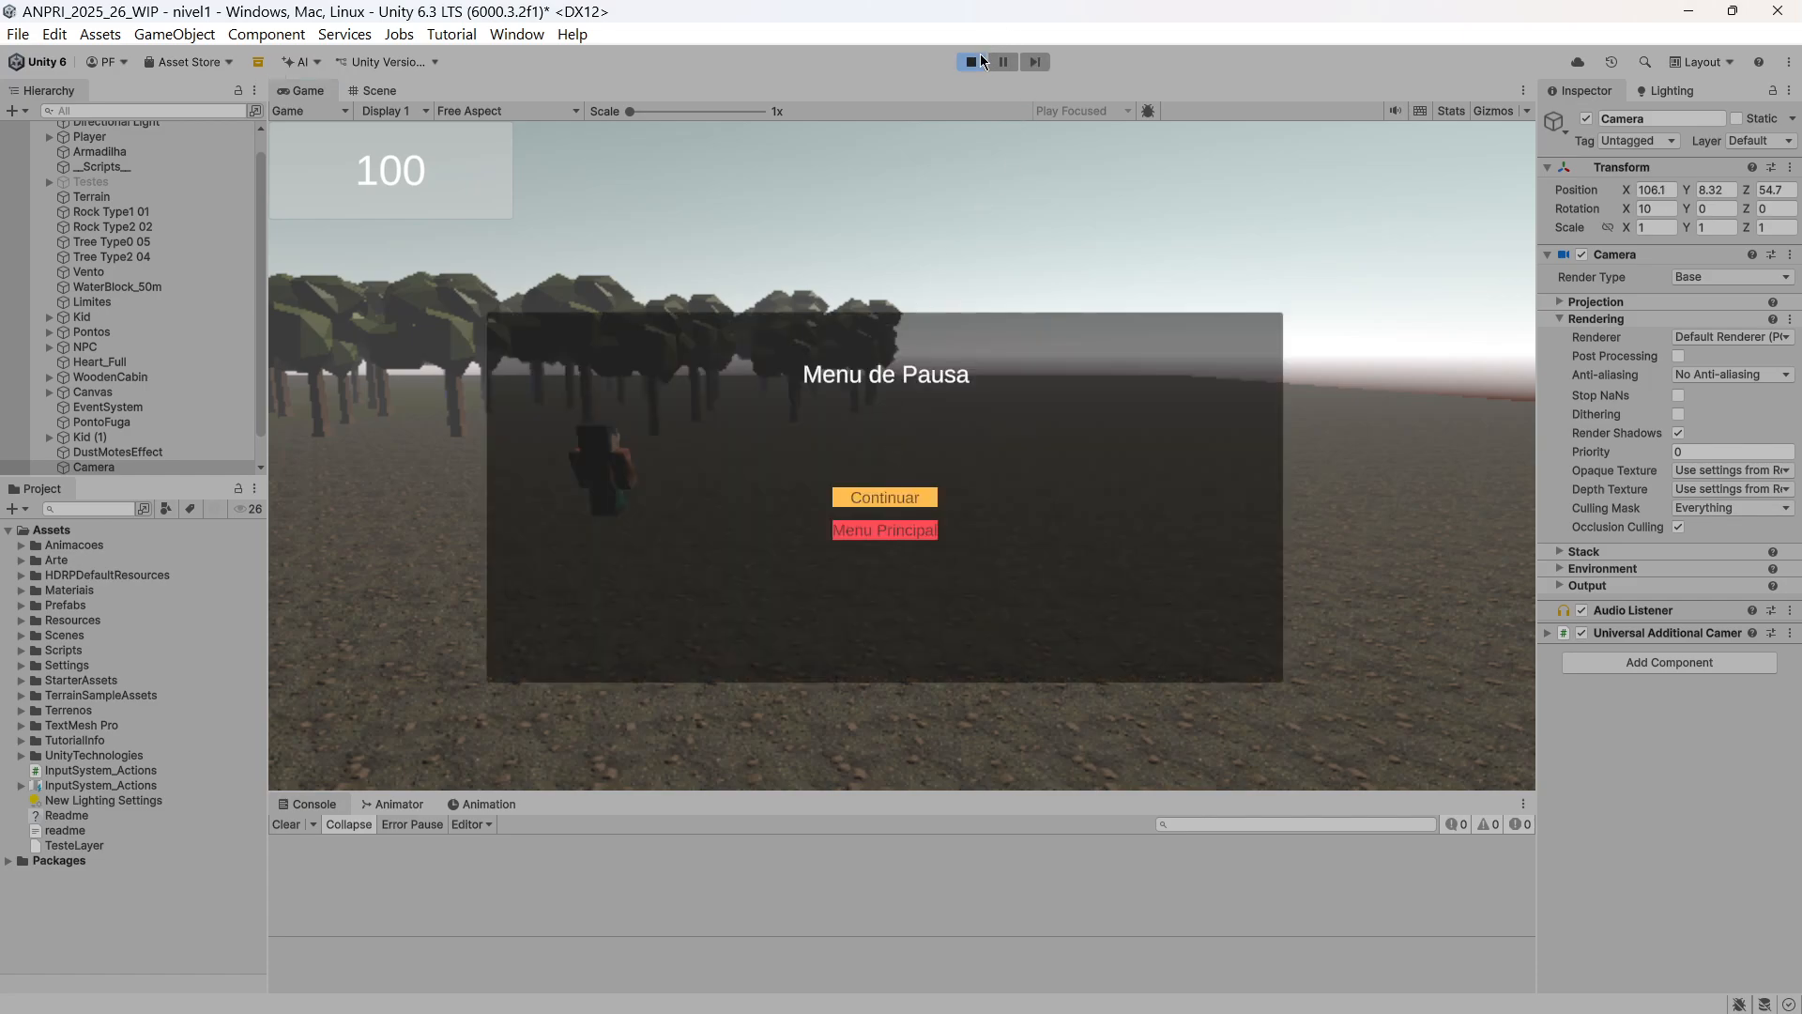
{"action": "left_click", "coordinate": [972, 62]}
Collapse the reopened Packages folder in the project's file tree.
{"action": "scroll", "coordinate": [58, 577], "scroll_direction": "up", "scroll_amount": 3}
{"action": "scroll", "coordinate": [29, 601], "scroll_direction": "up", "scroll_amount": 5}
{"action": "left_click", "coordinate": [9, 602]}
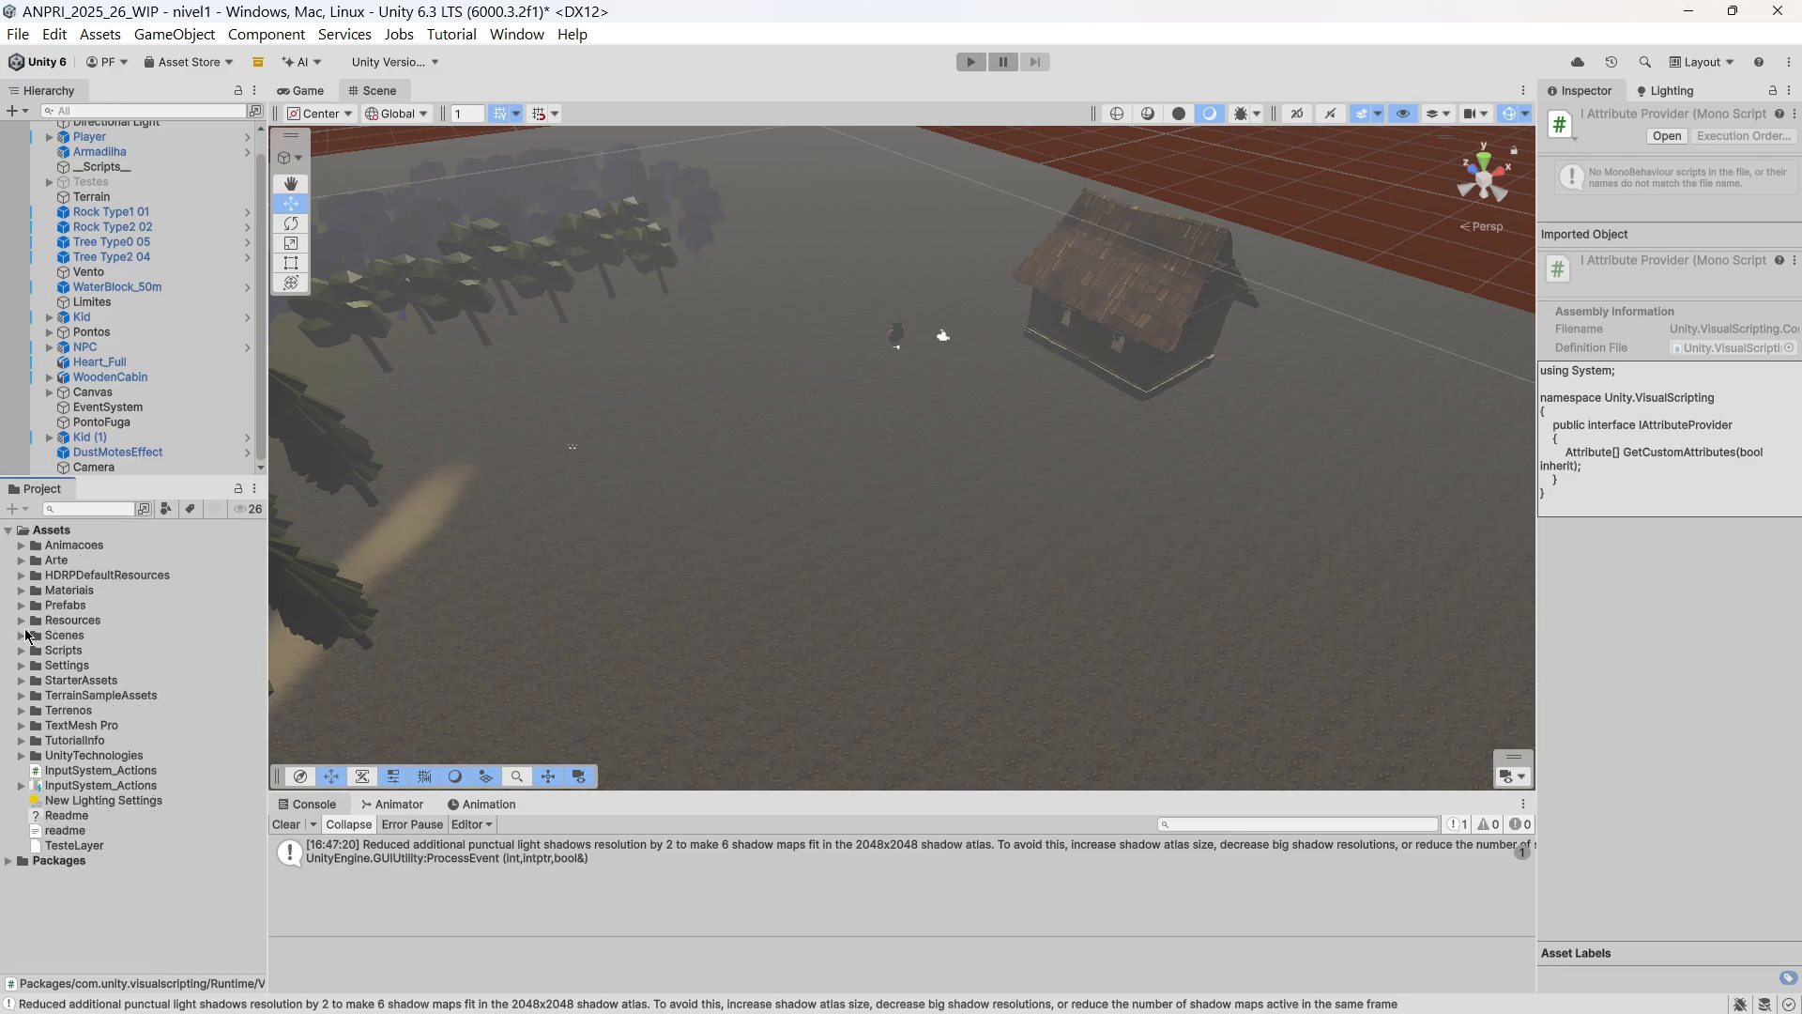
Add a Cinemachine ClearShot Camera to the scene and widen the Inspector to show its full settings.
{"action": "left_click", "coordinate": [68, 545]}
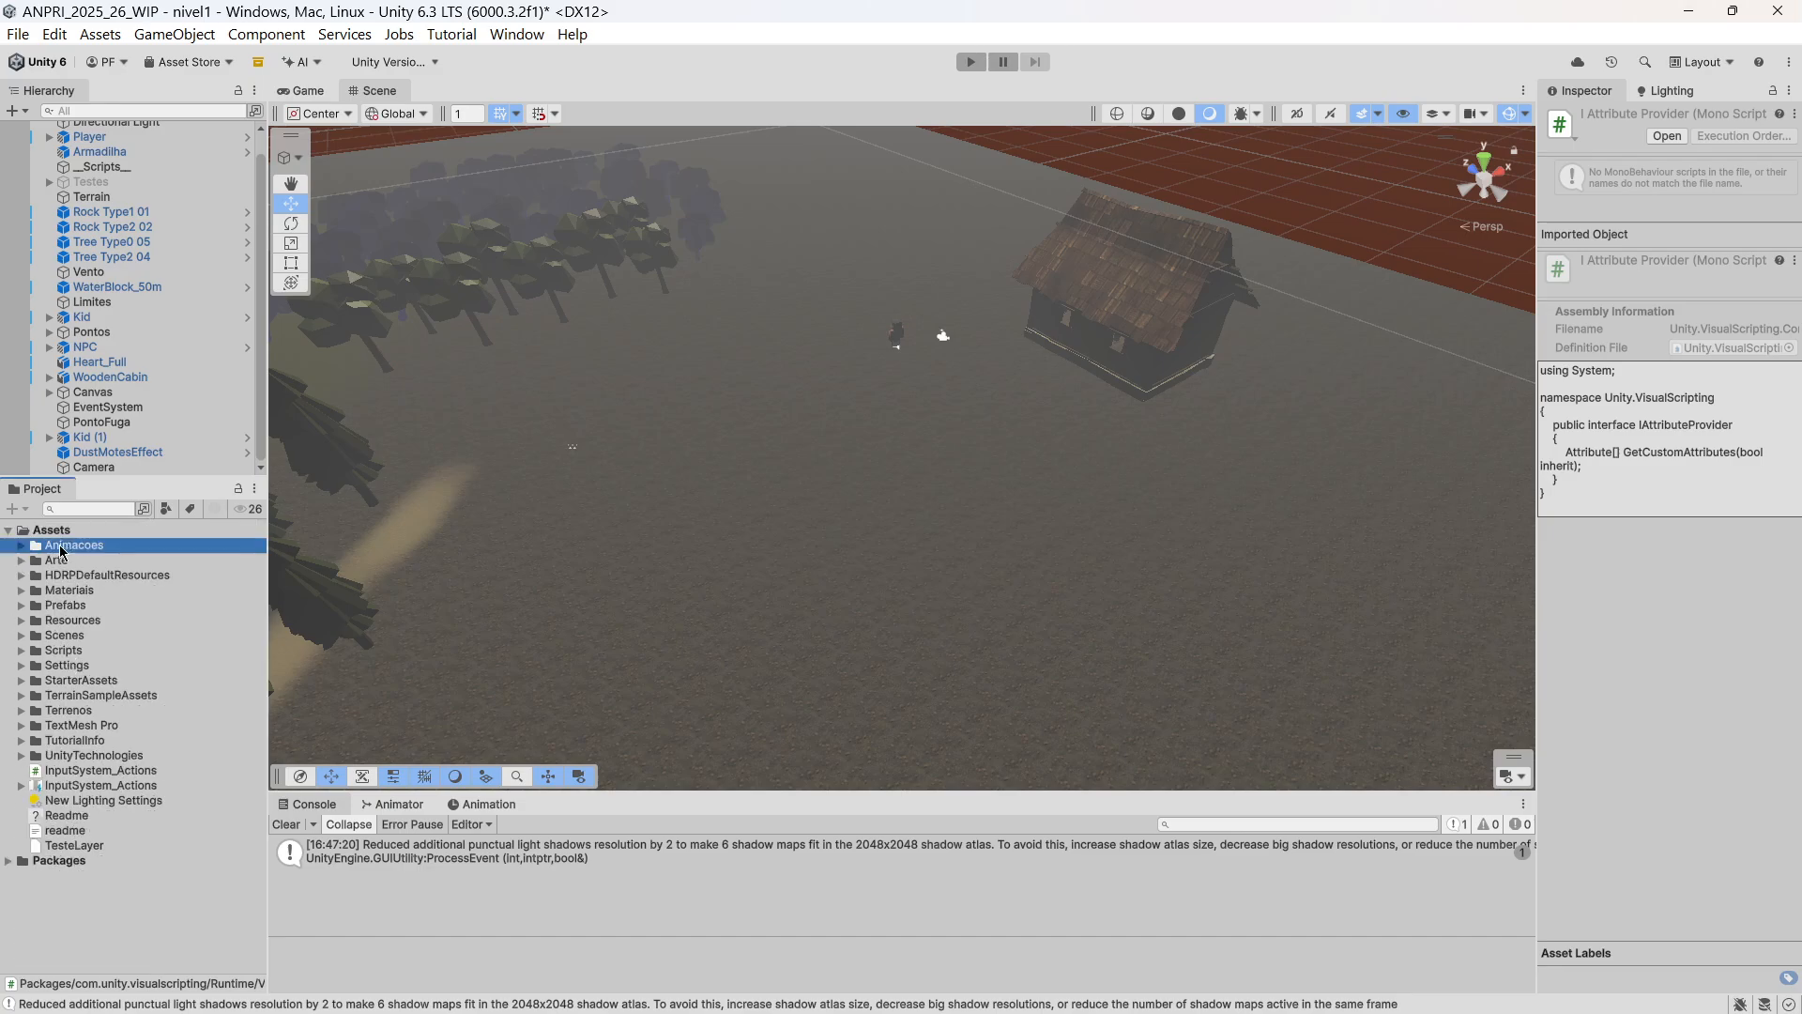
{"action": "left_click", "coordinate": [184, 35]}
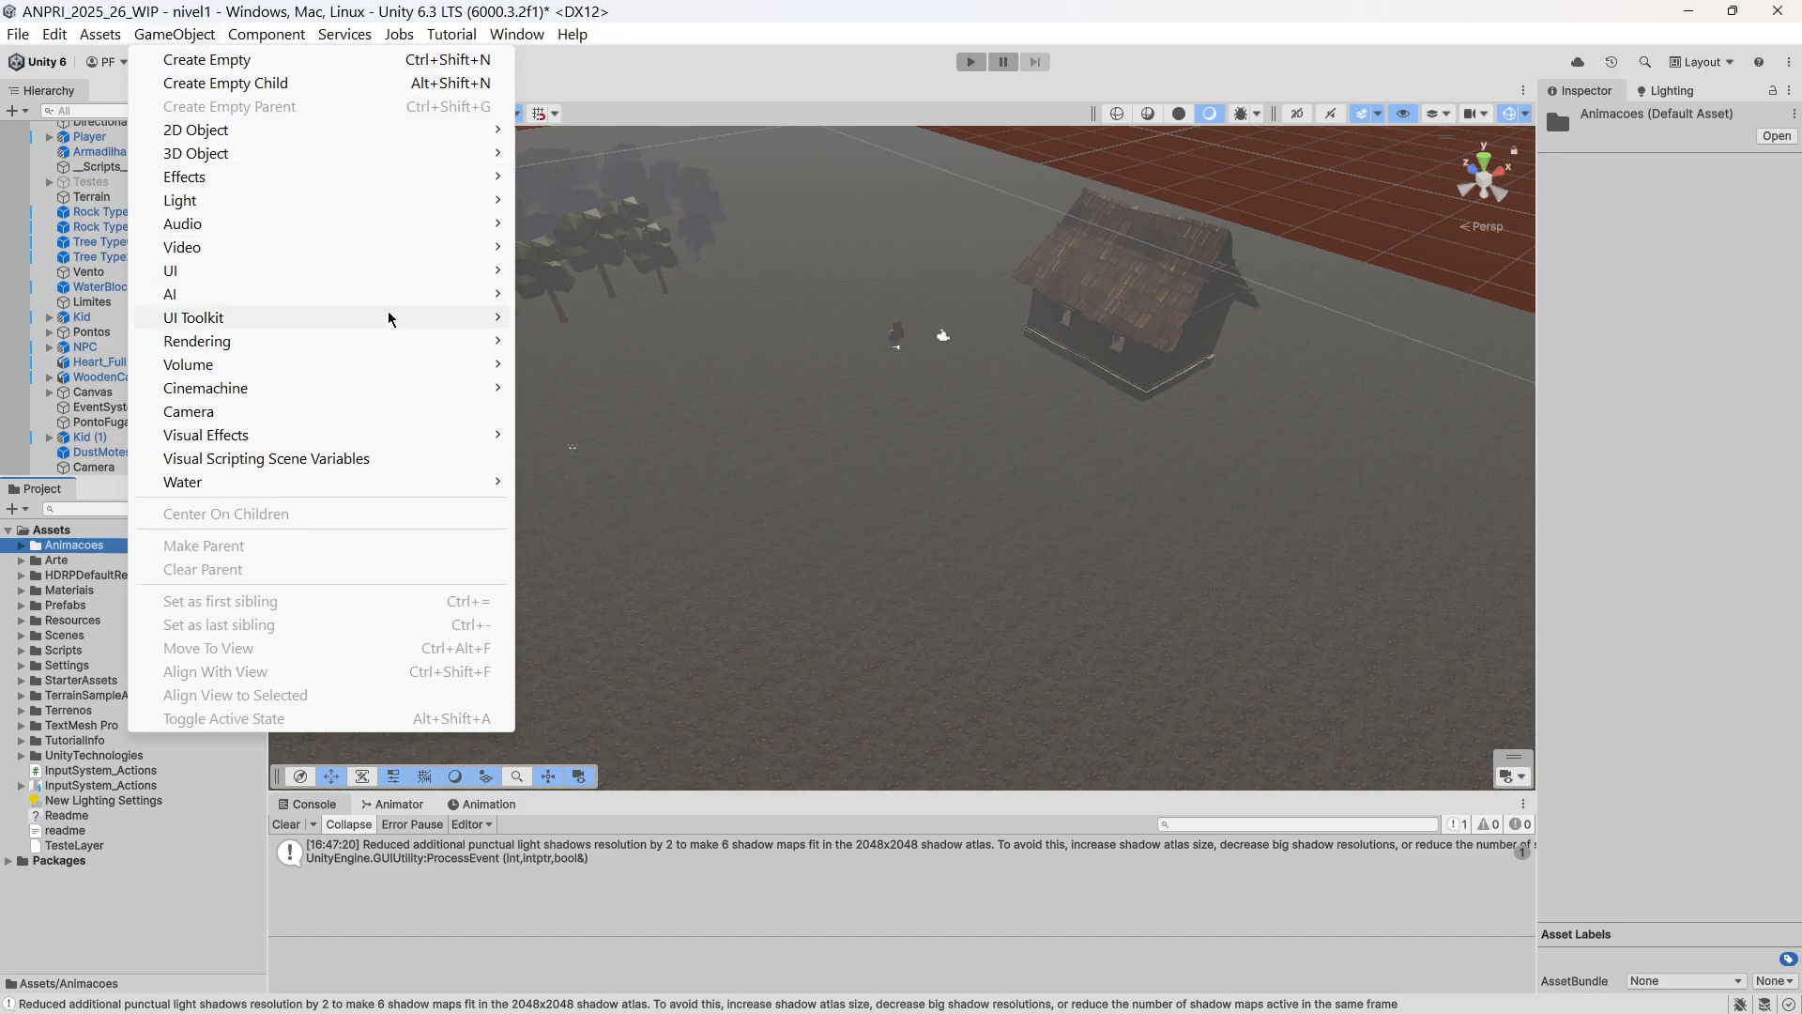
{"action": "mouse_move", "coordinate": [416, 393]}
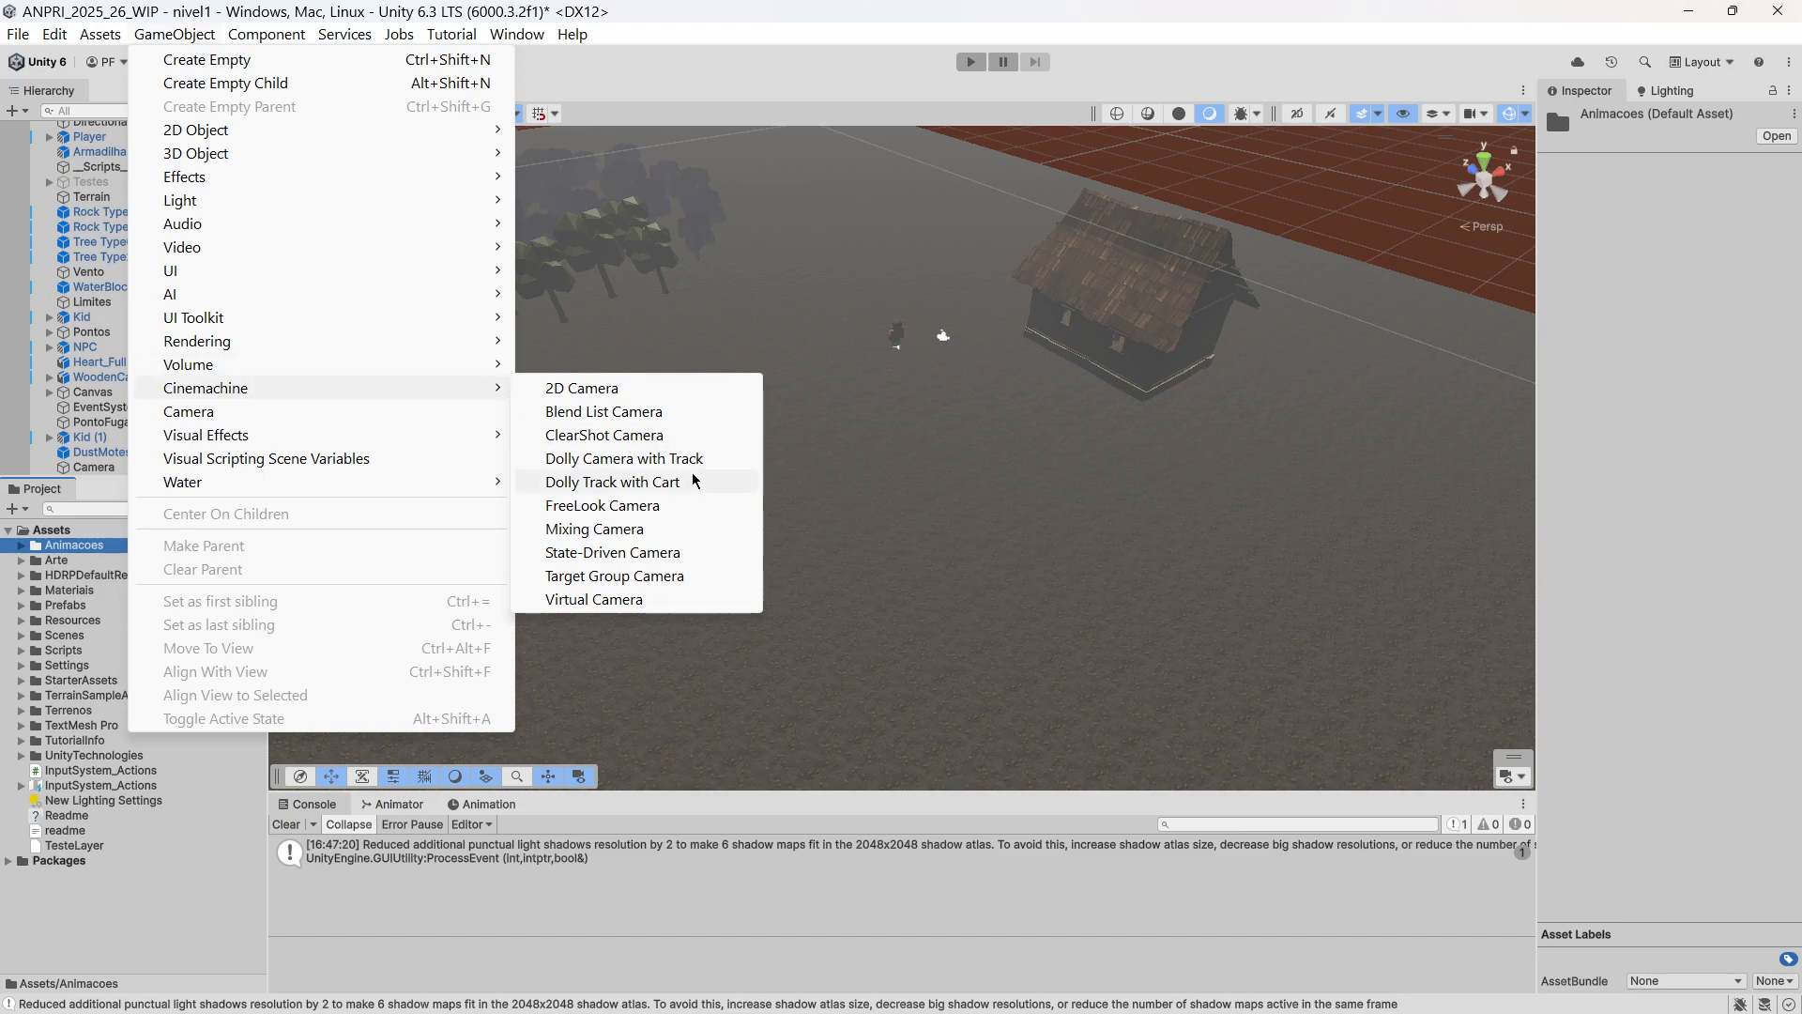
{"action": "left_click", "coordinate": [648, 436]}
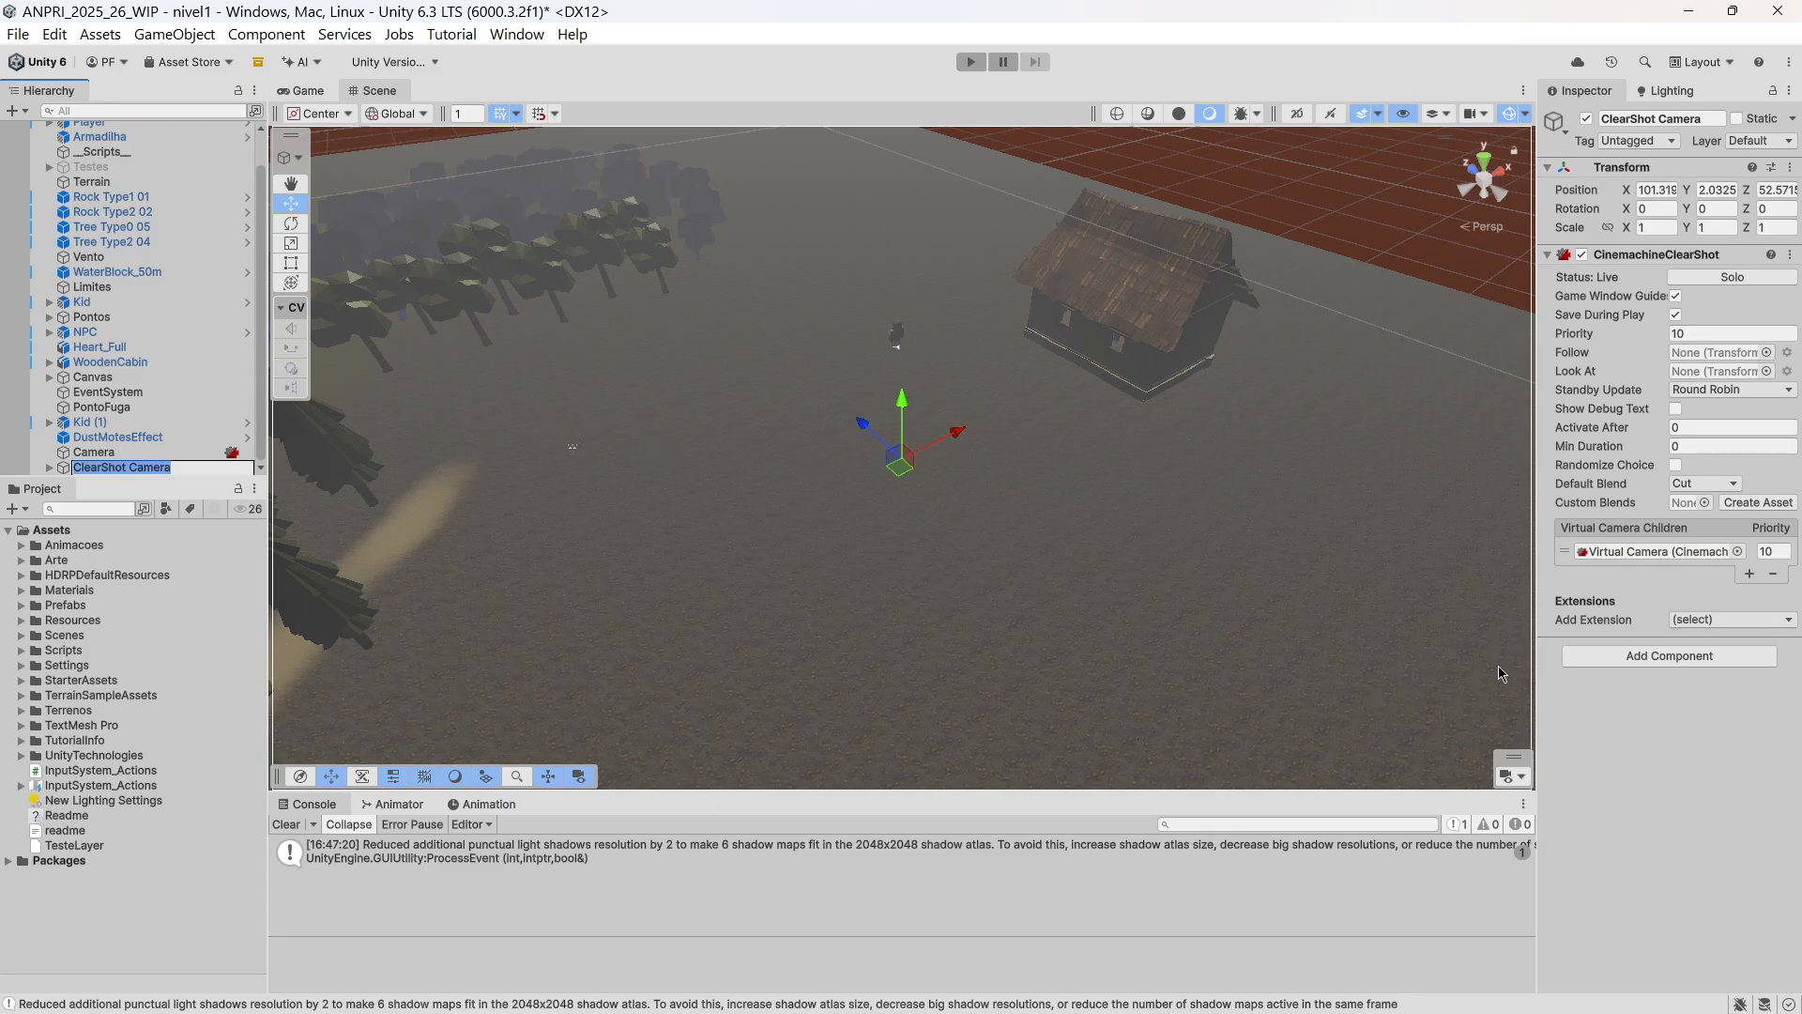
{"action": "left_click_drag", "start_coordinate": [1540, 663], "coordinate": [1396, 652]}
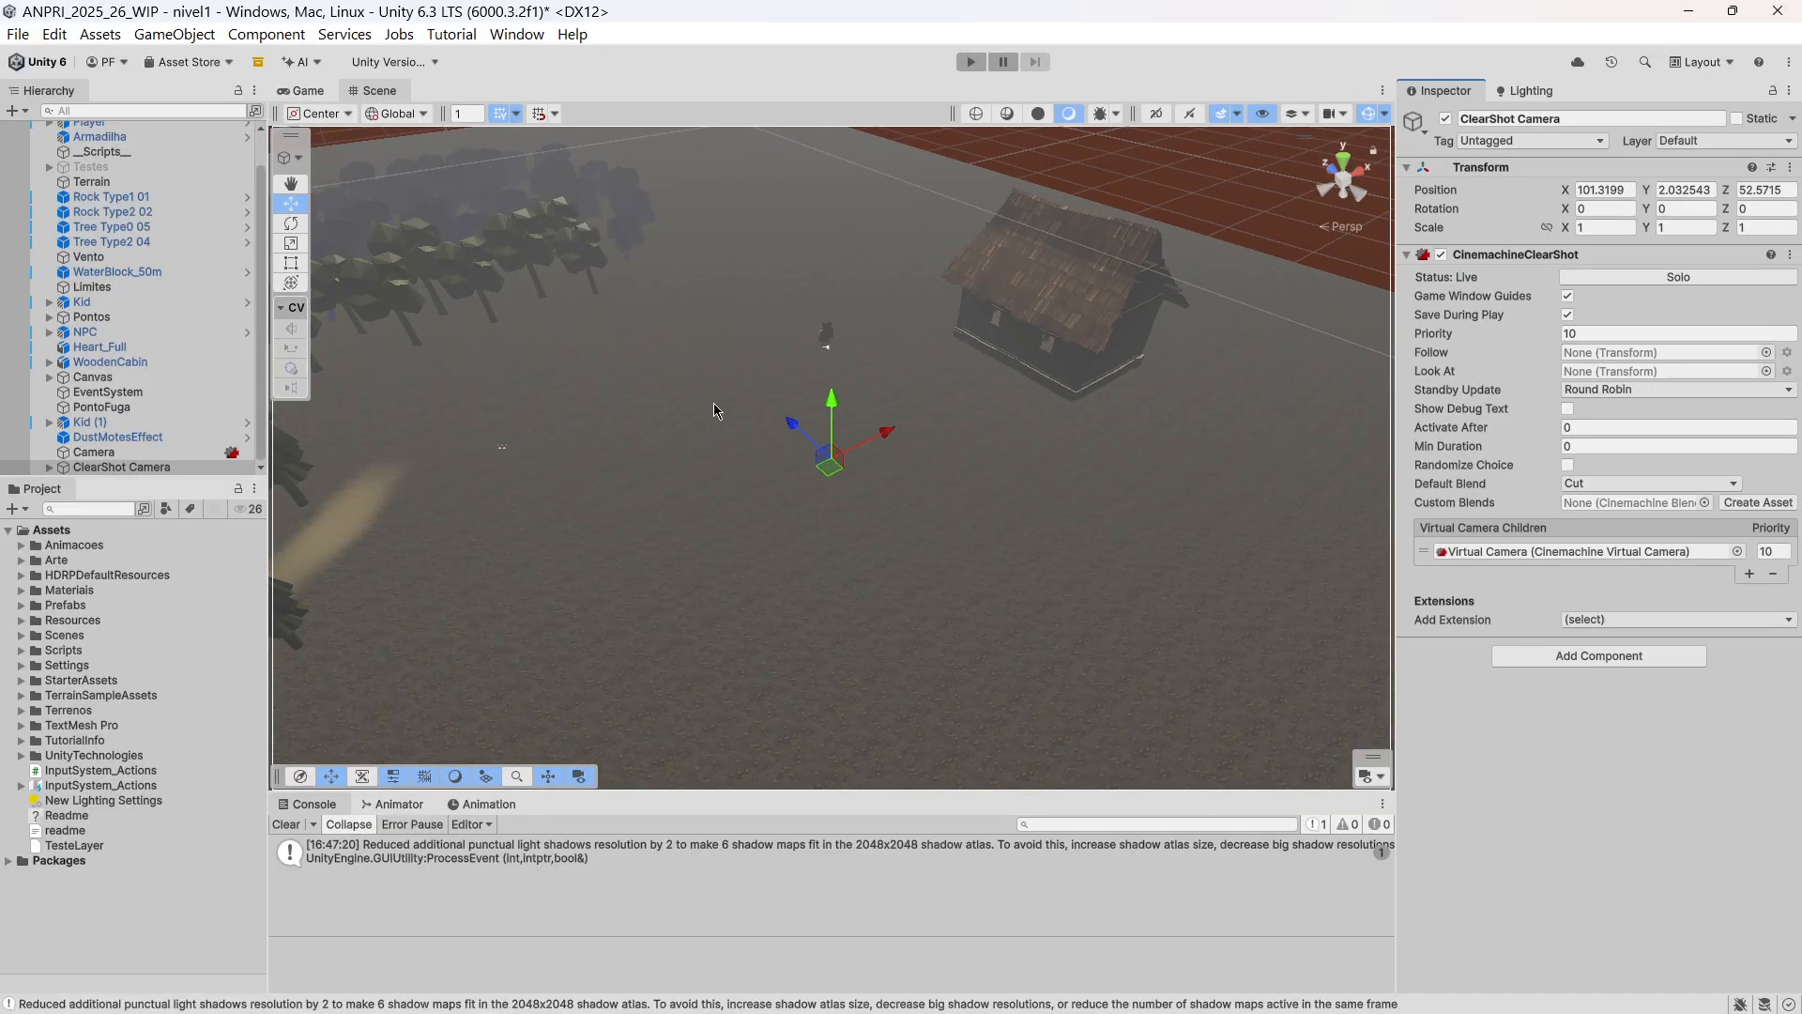
Create an empty child object under the Player and name it Camera.
{"action": "scroll", "coordinate": [200, 336], "scroll_direction": "up", "scroll_amount": 2}
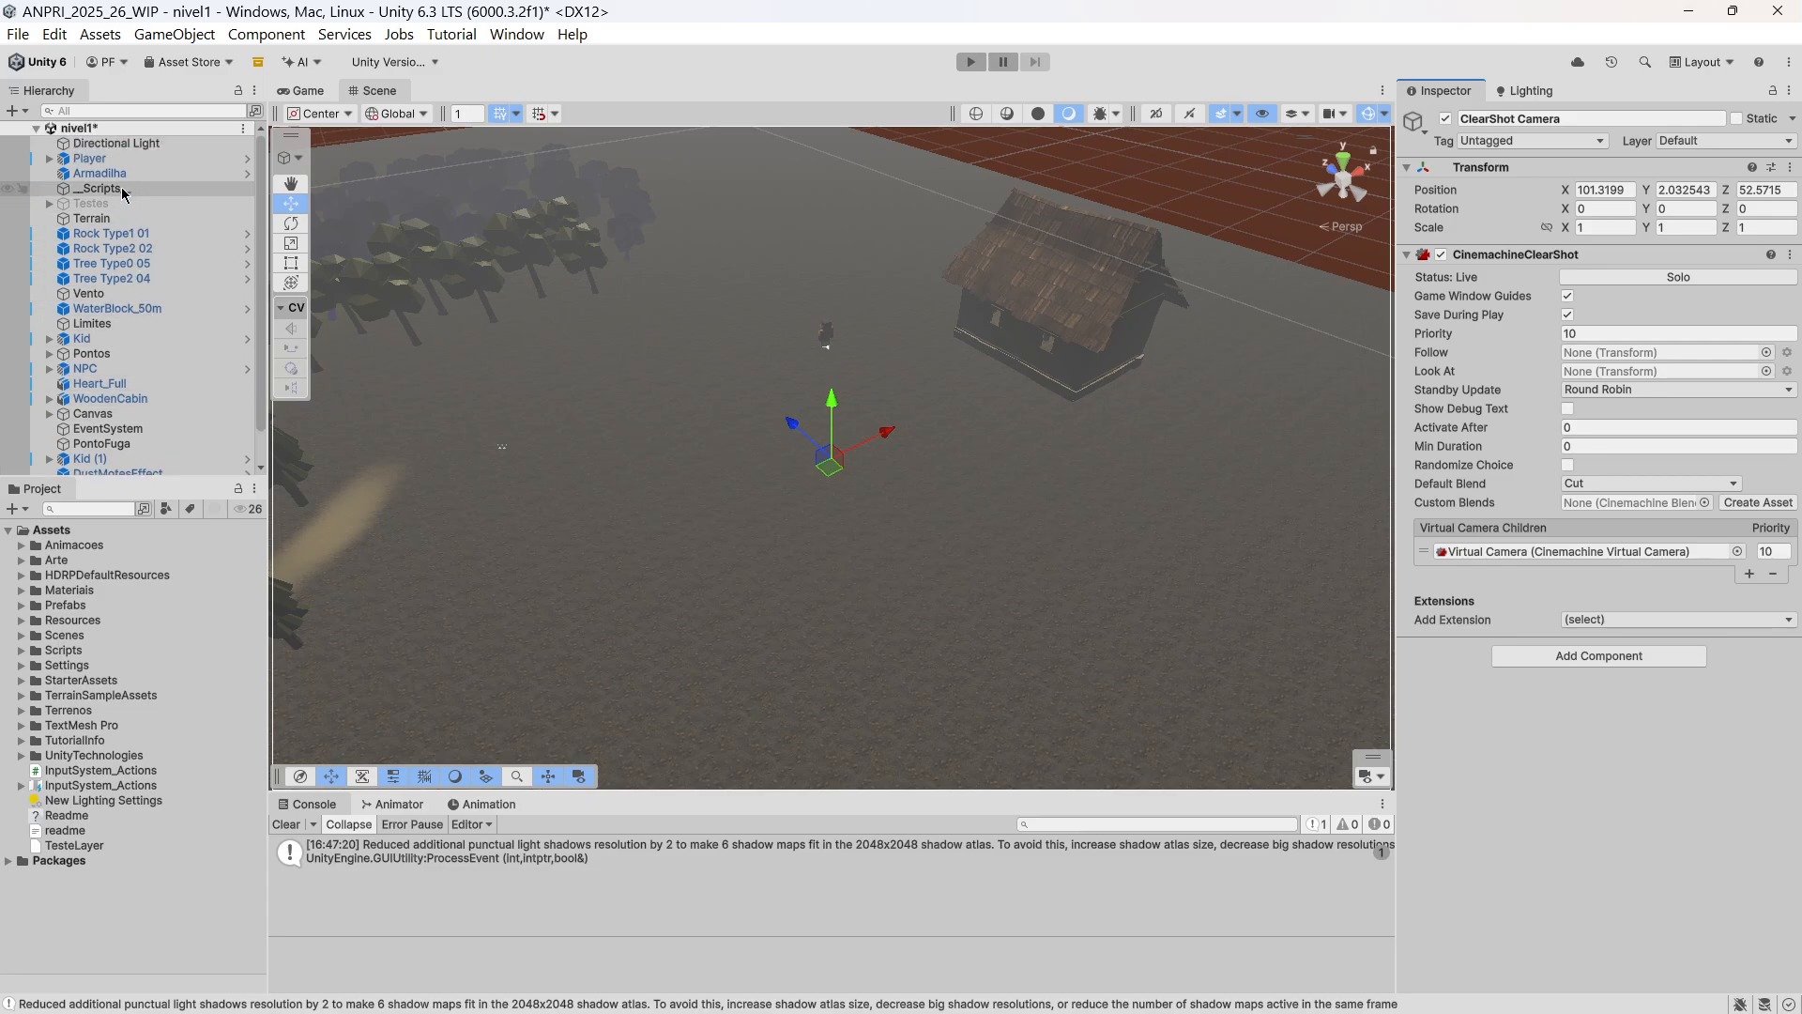
{"action": "left_click", "coordinate": [52, 159]}
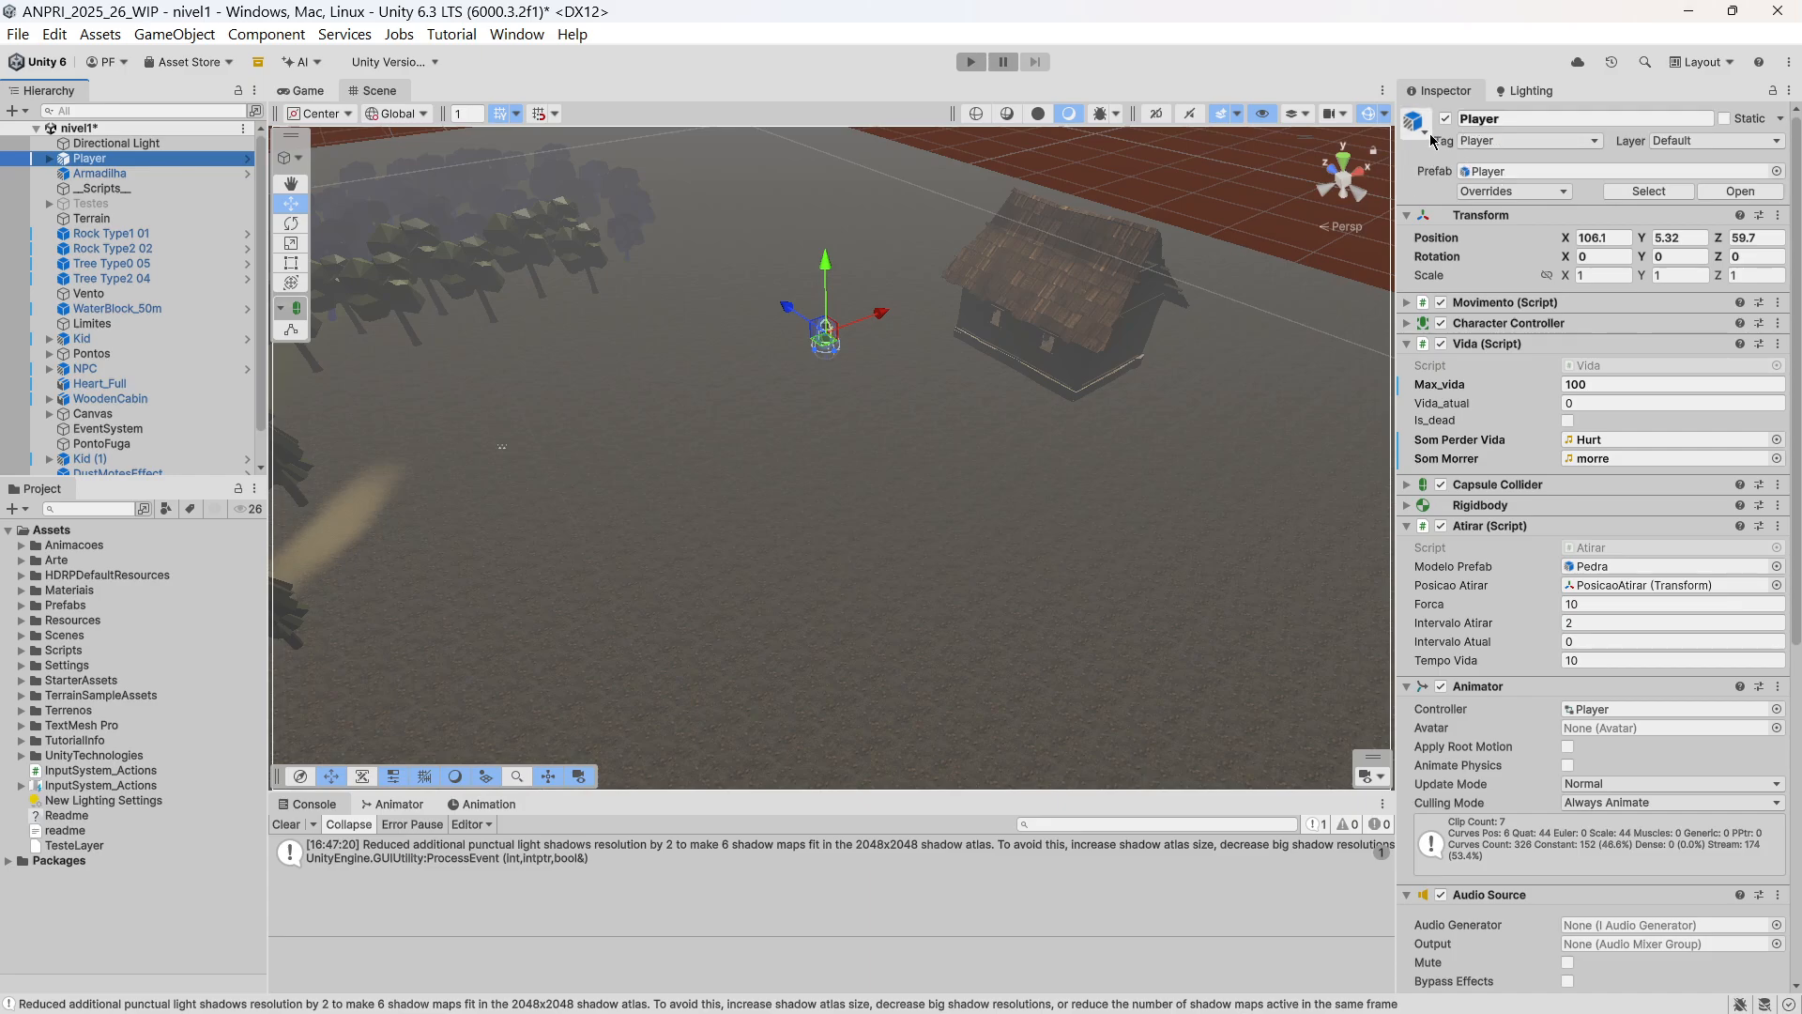
{"action": "left_click", "coordinate": [49, 158]}
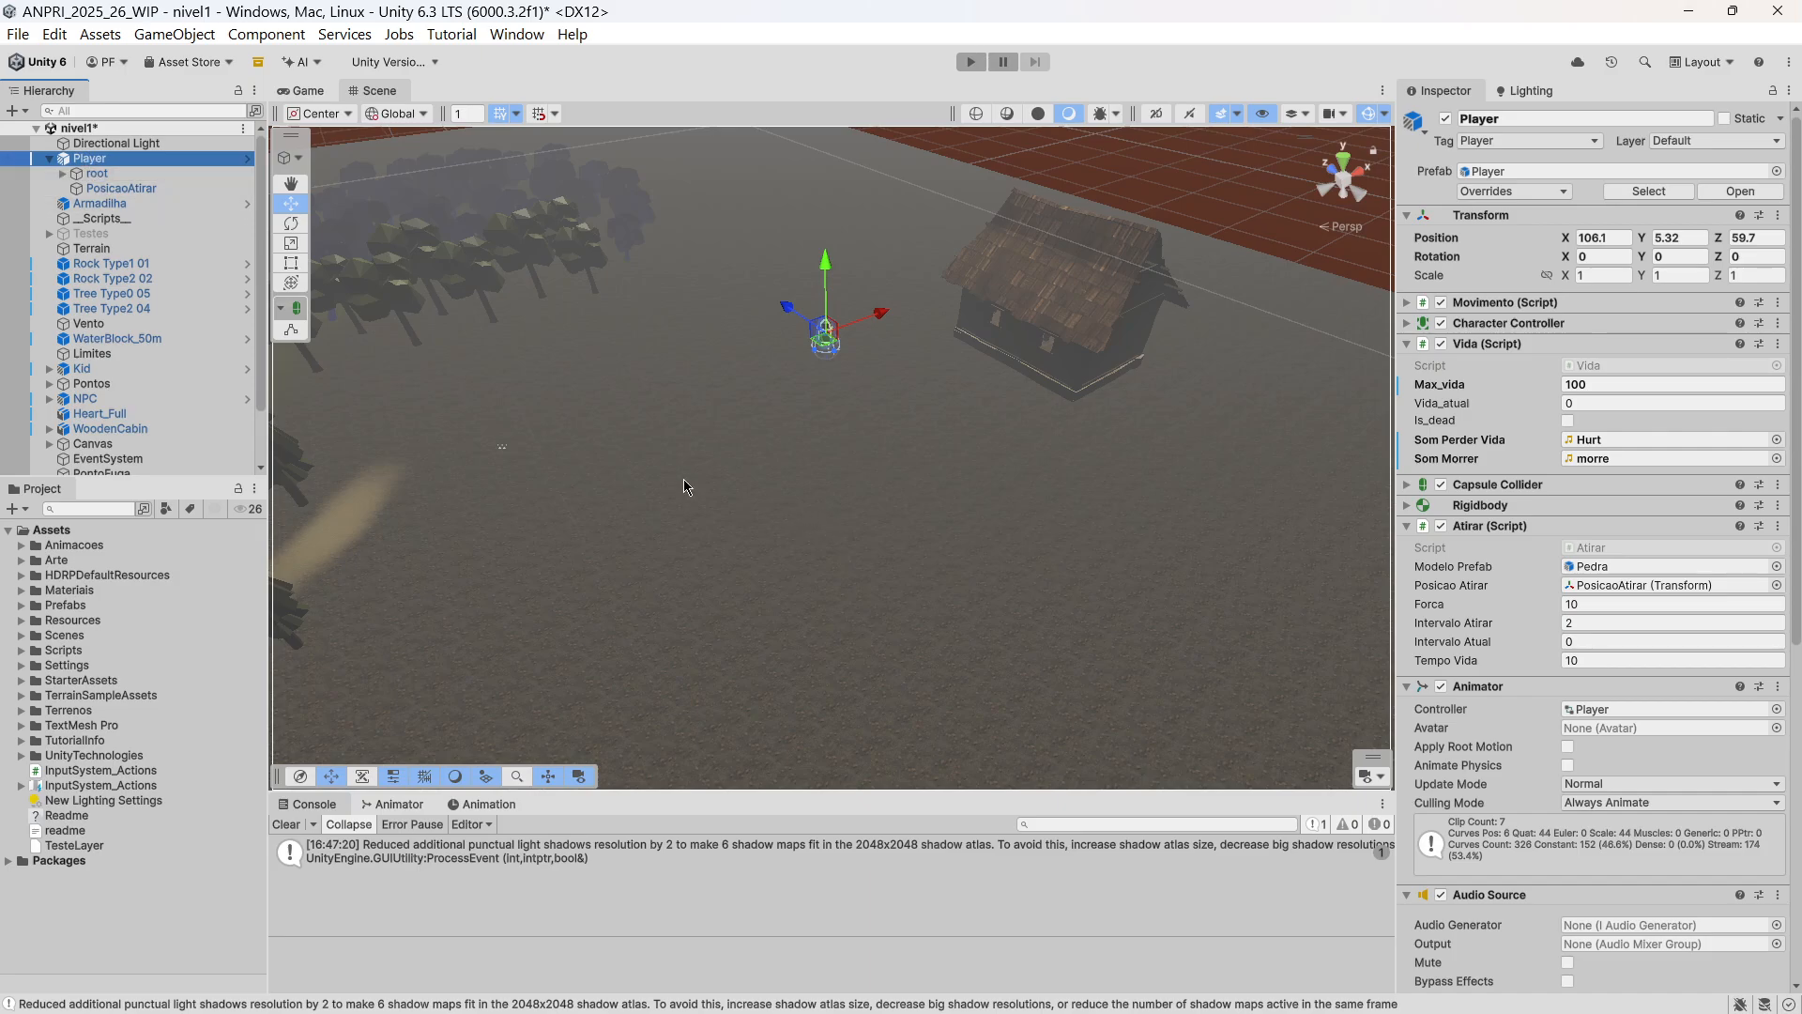
{"action": "right_click", "coordinate": [100, 168]}
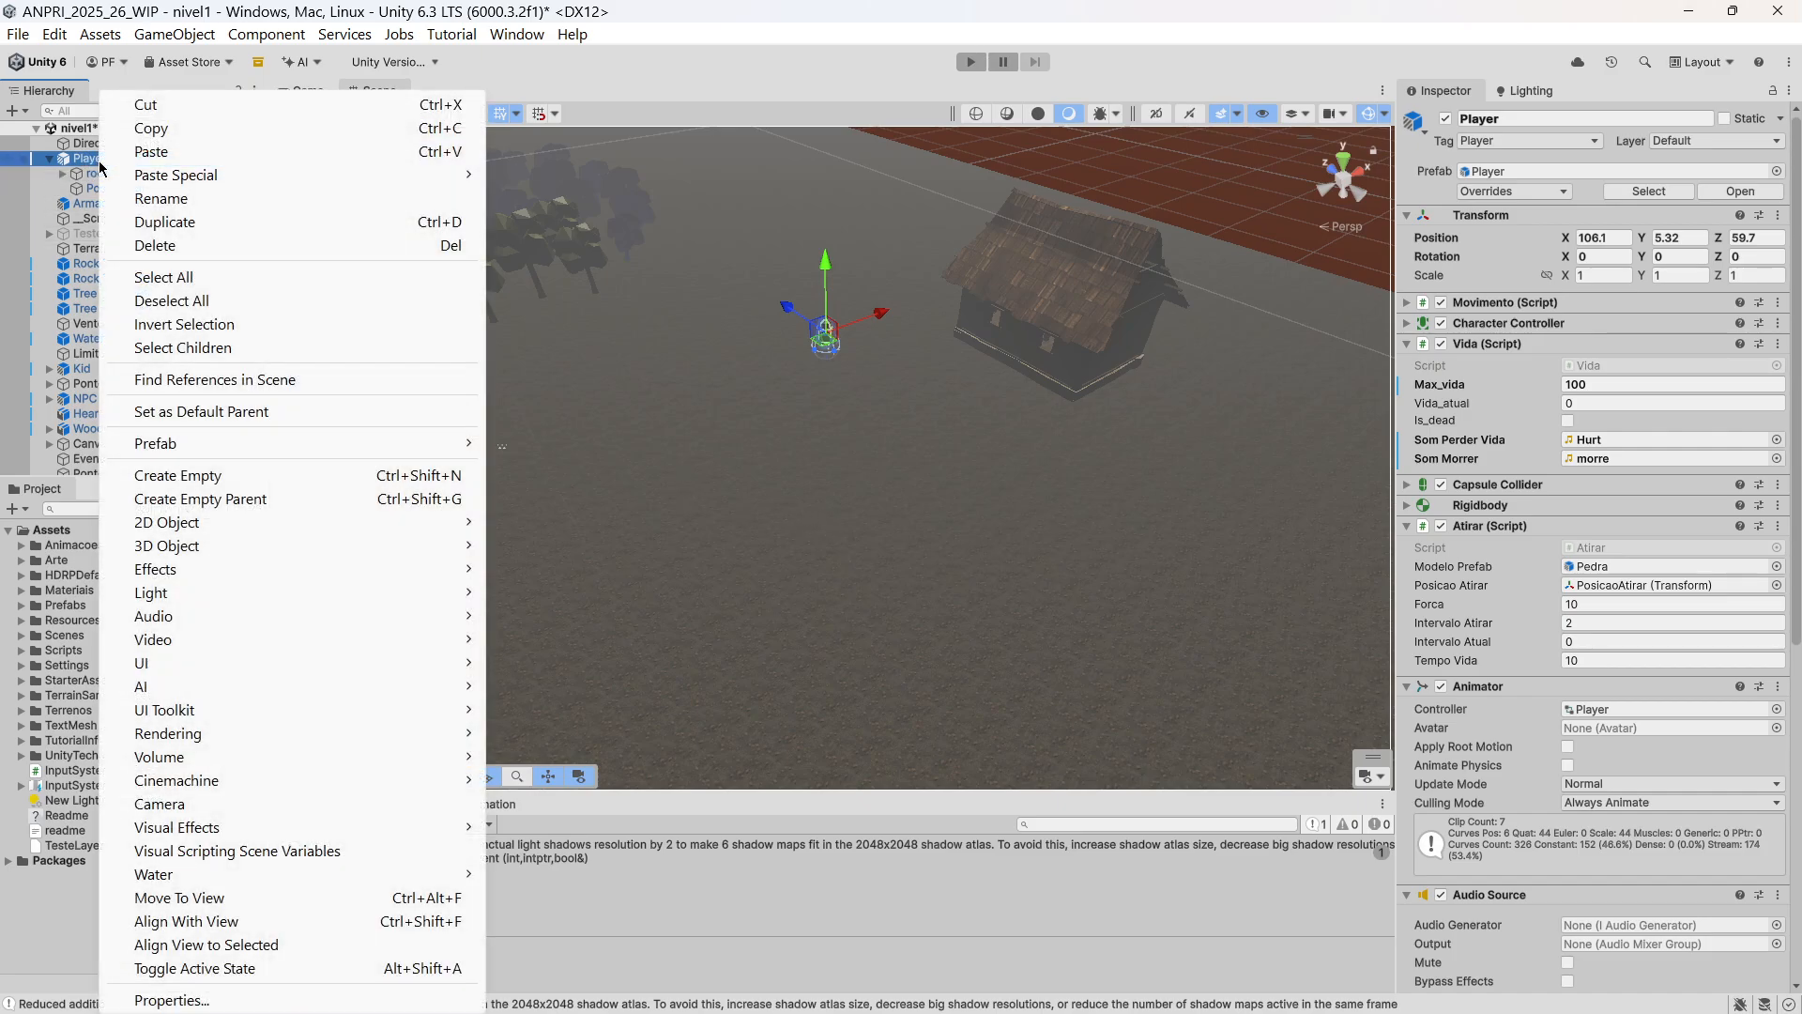
{"action": "left_click", "coordinate": [217, 476]}
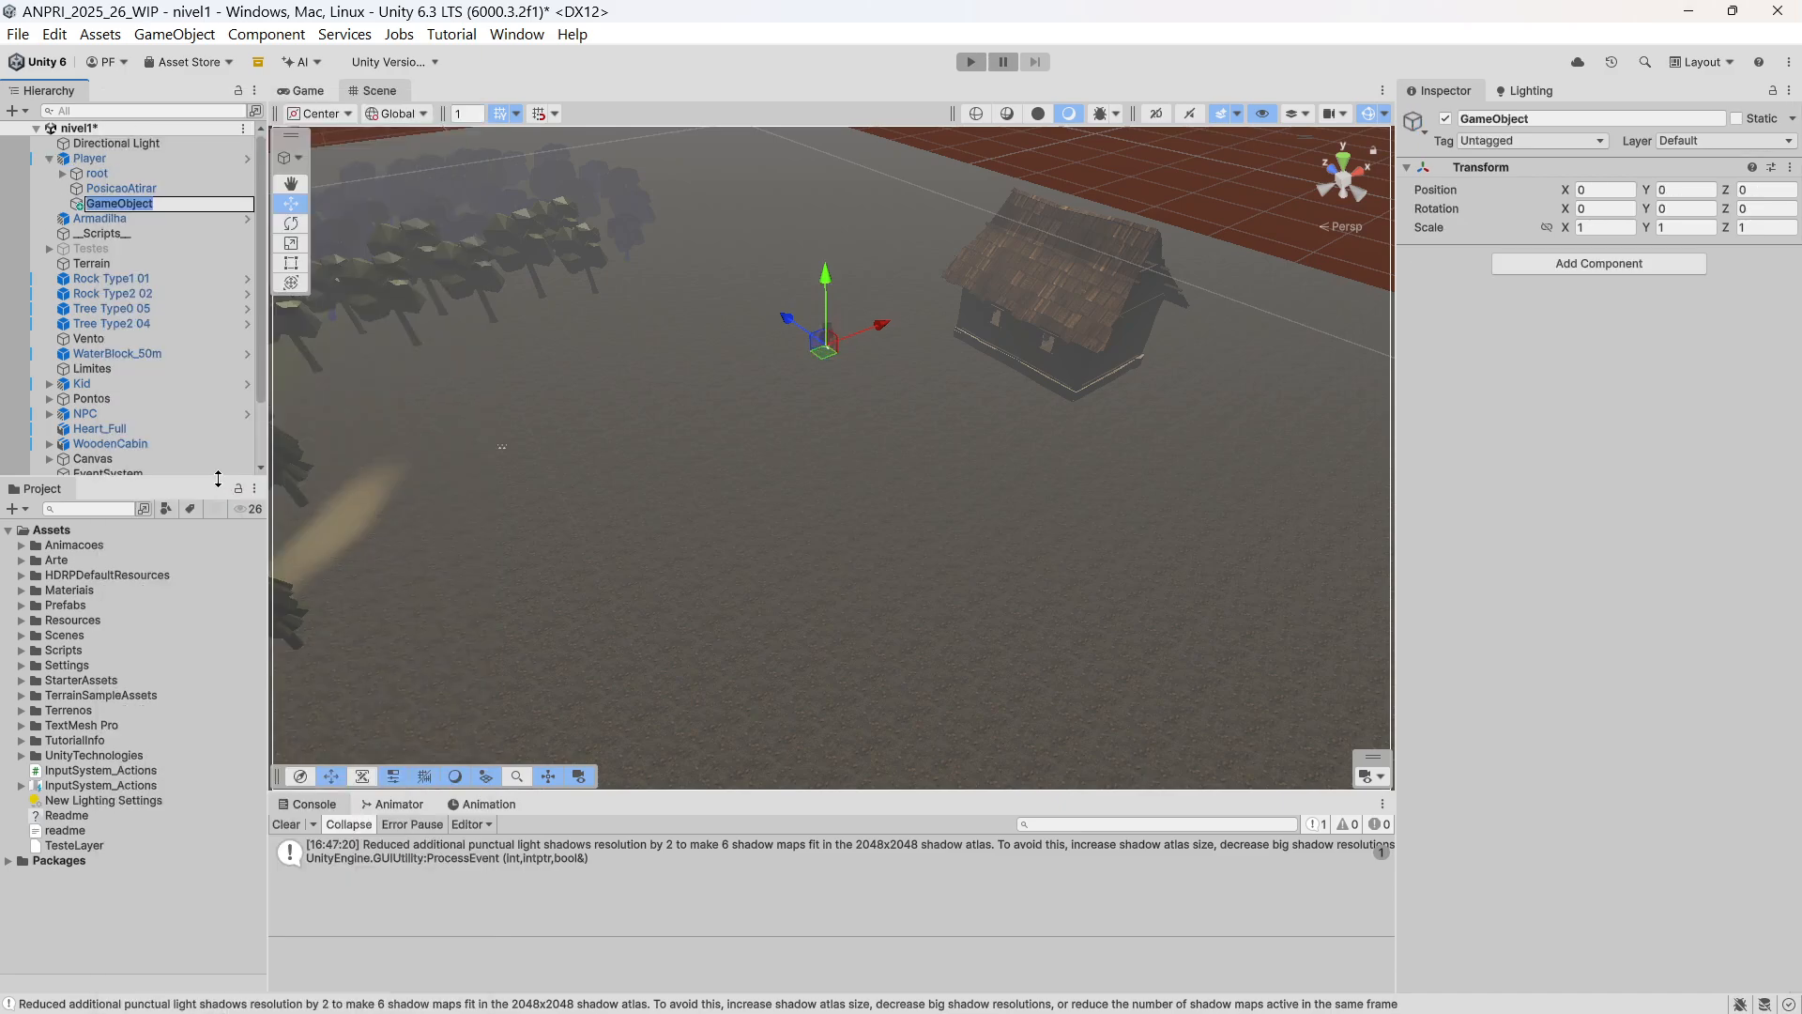
{"action": "type", "text": "Camera"}
{"action": "key", "text": "Return"}
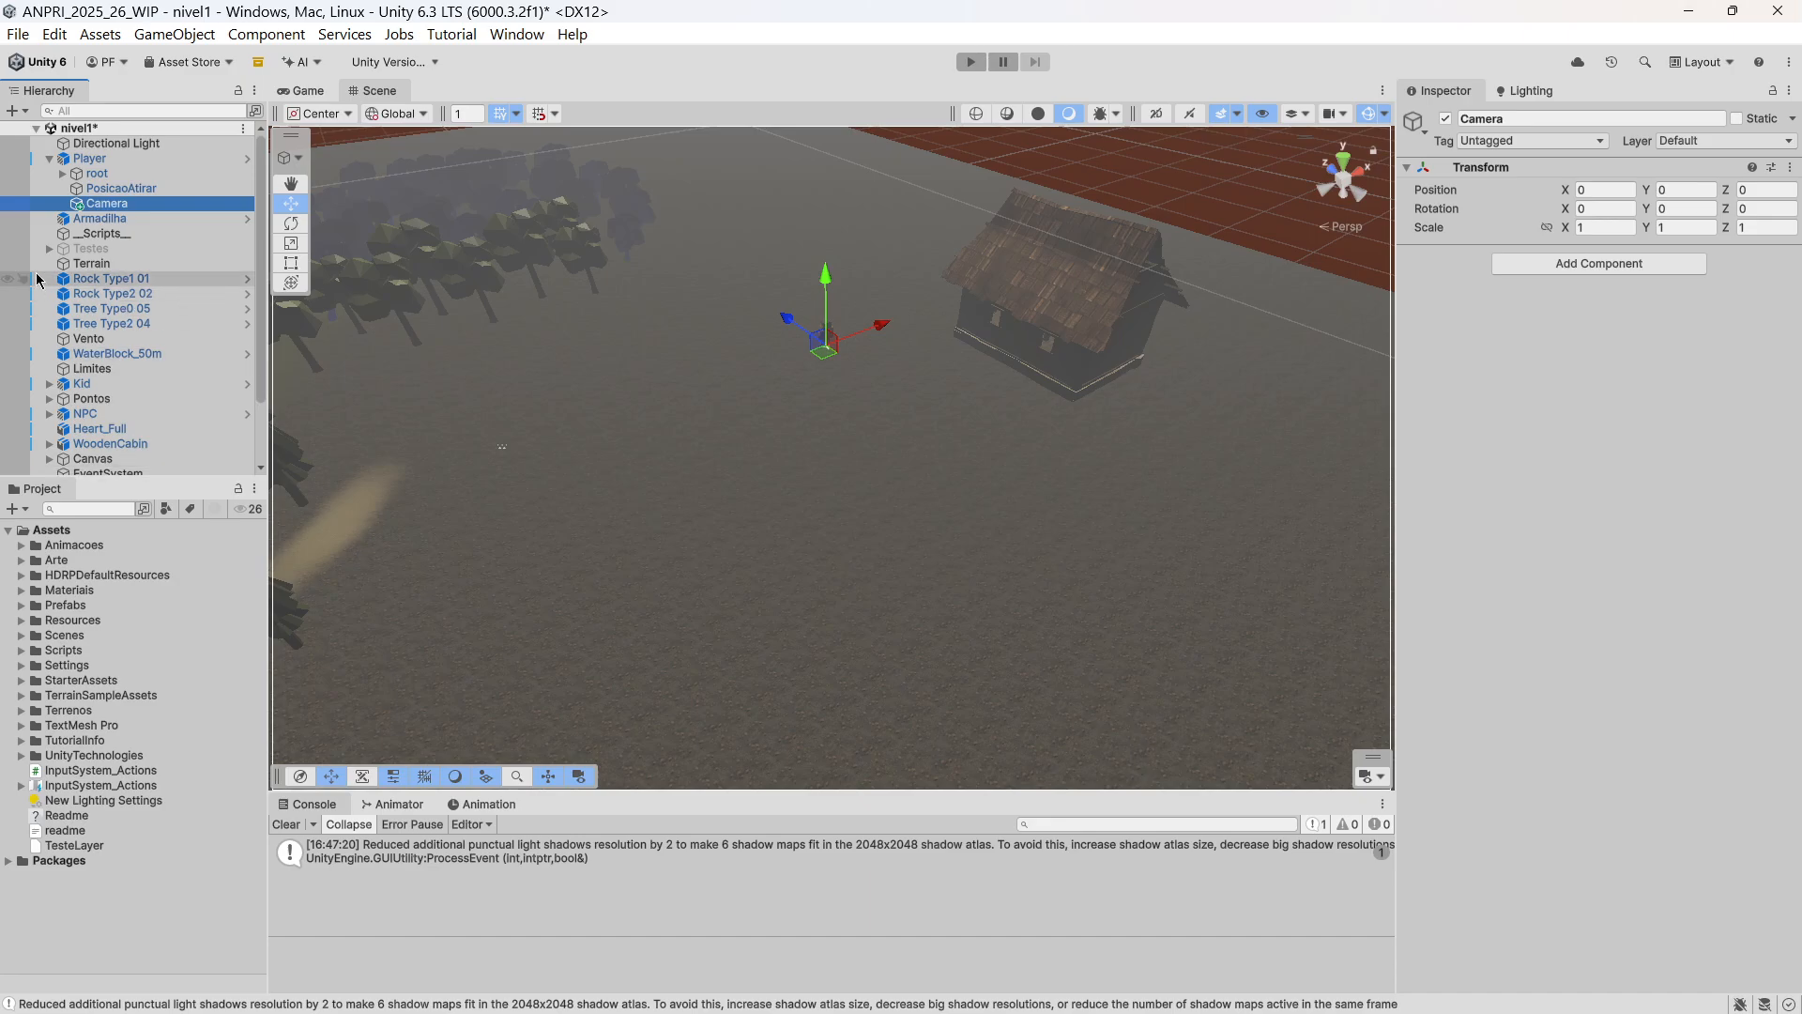
Frame the Player from the side in the Scene view and set the tool handle position to Pivot.
{"action": "left_click", "coordinate": [90, 166]}
{"action": "double_click", "coordinate": [89, 166]}
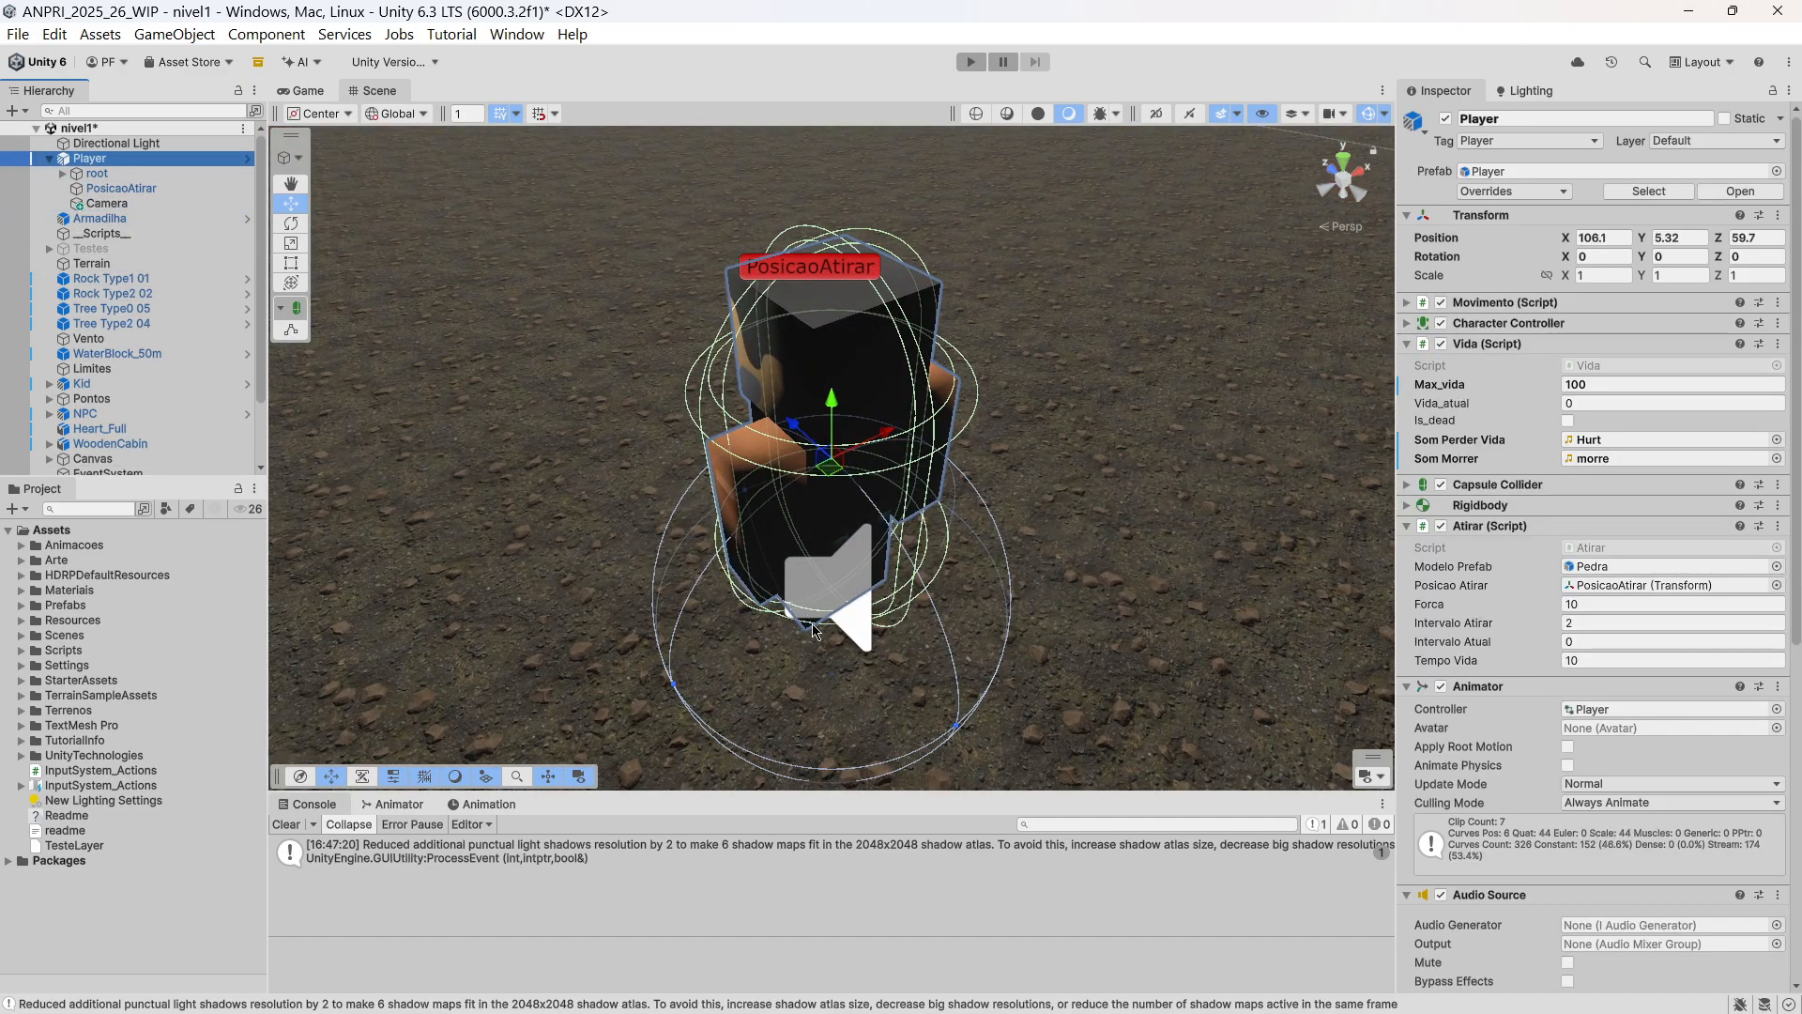
{"action": "right_click_drag", "start_coordinate": [814, 631], "coordinate": [667, 498]}
{"action": "middle_click_drag", "start_coordinate": [667, 498], "coordinate": [1038, 440]}
{"action": "scroll", "coordinate": [972, 520], "scroll_direction": "down", "scroll_amount": 5}
{"action": "middle_click_drag", "start_coordinate": [769, 568], "coordinate": [943, 465]}
{"action": "right_click_drag", "start_coordinate": [788, 535], "coordinate": [732, 594]}
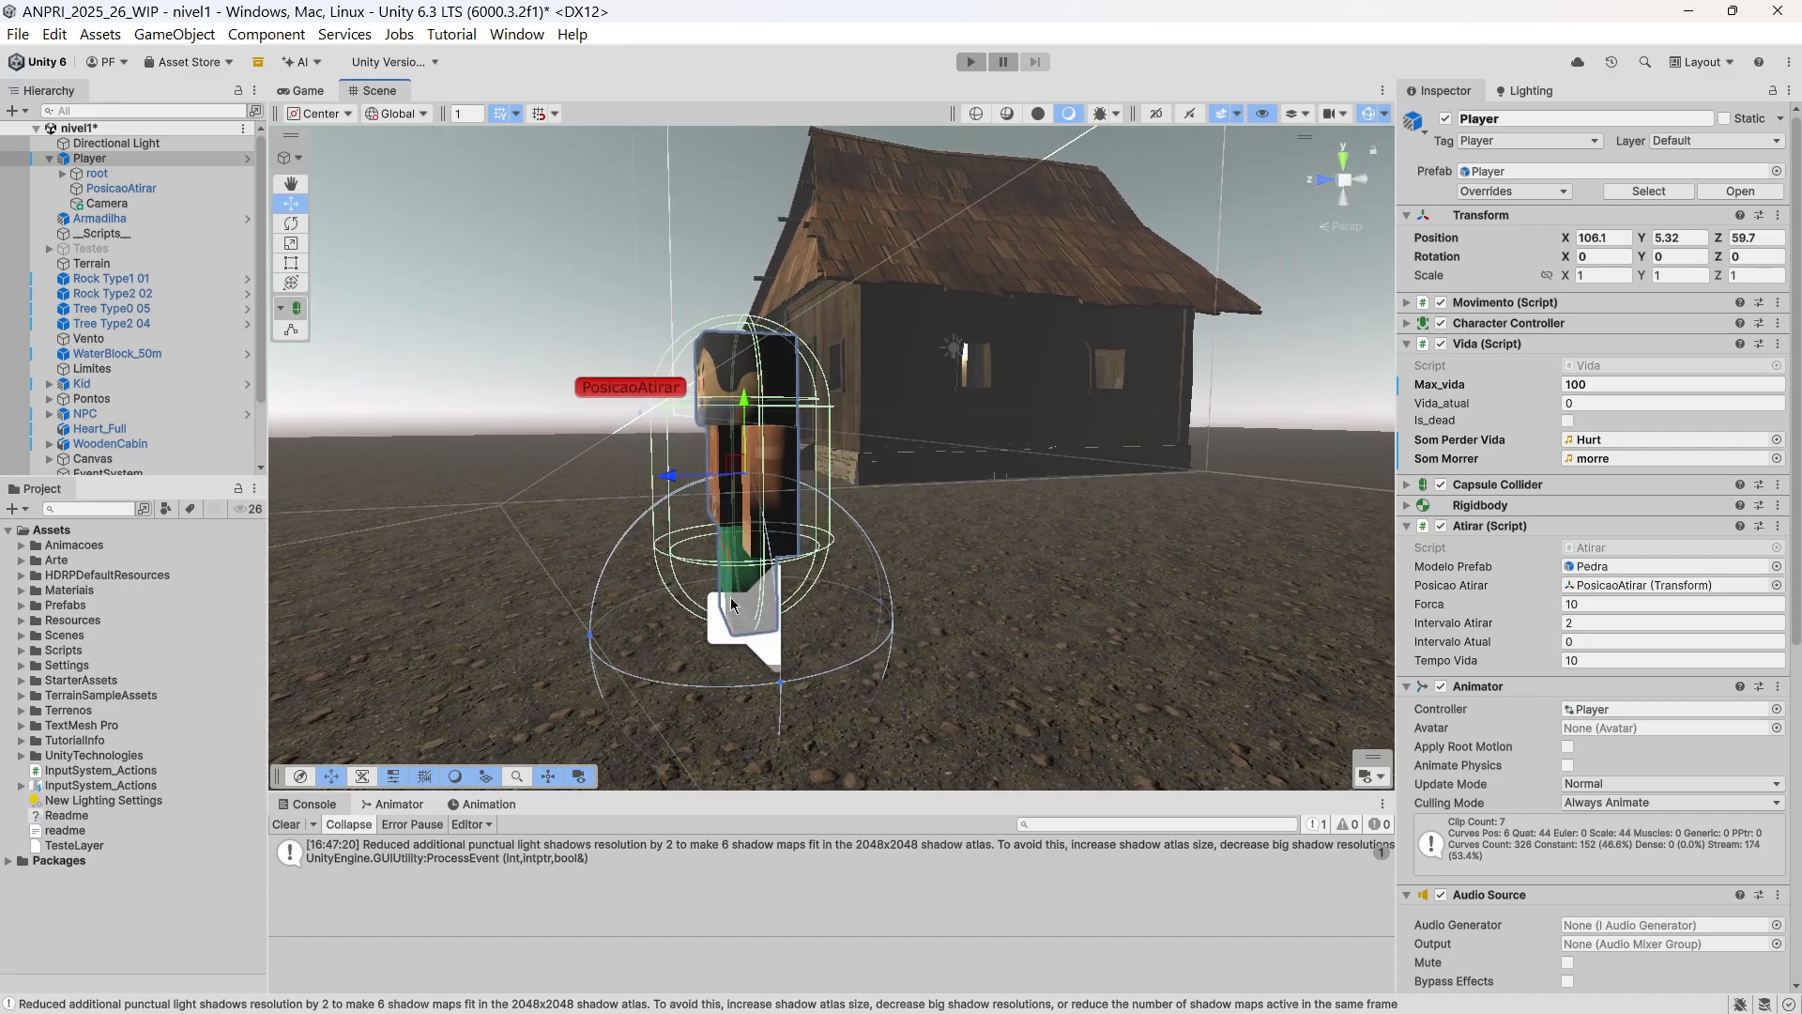
{"action": "left_click", "coordinate": [349, 117]}
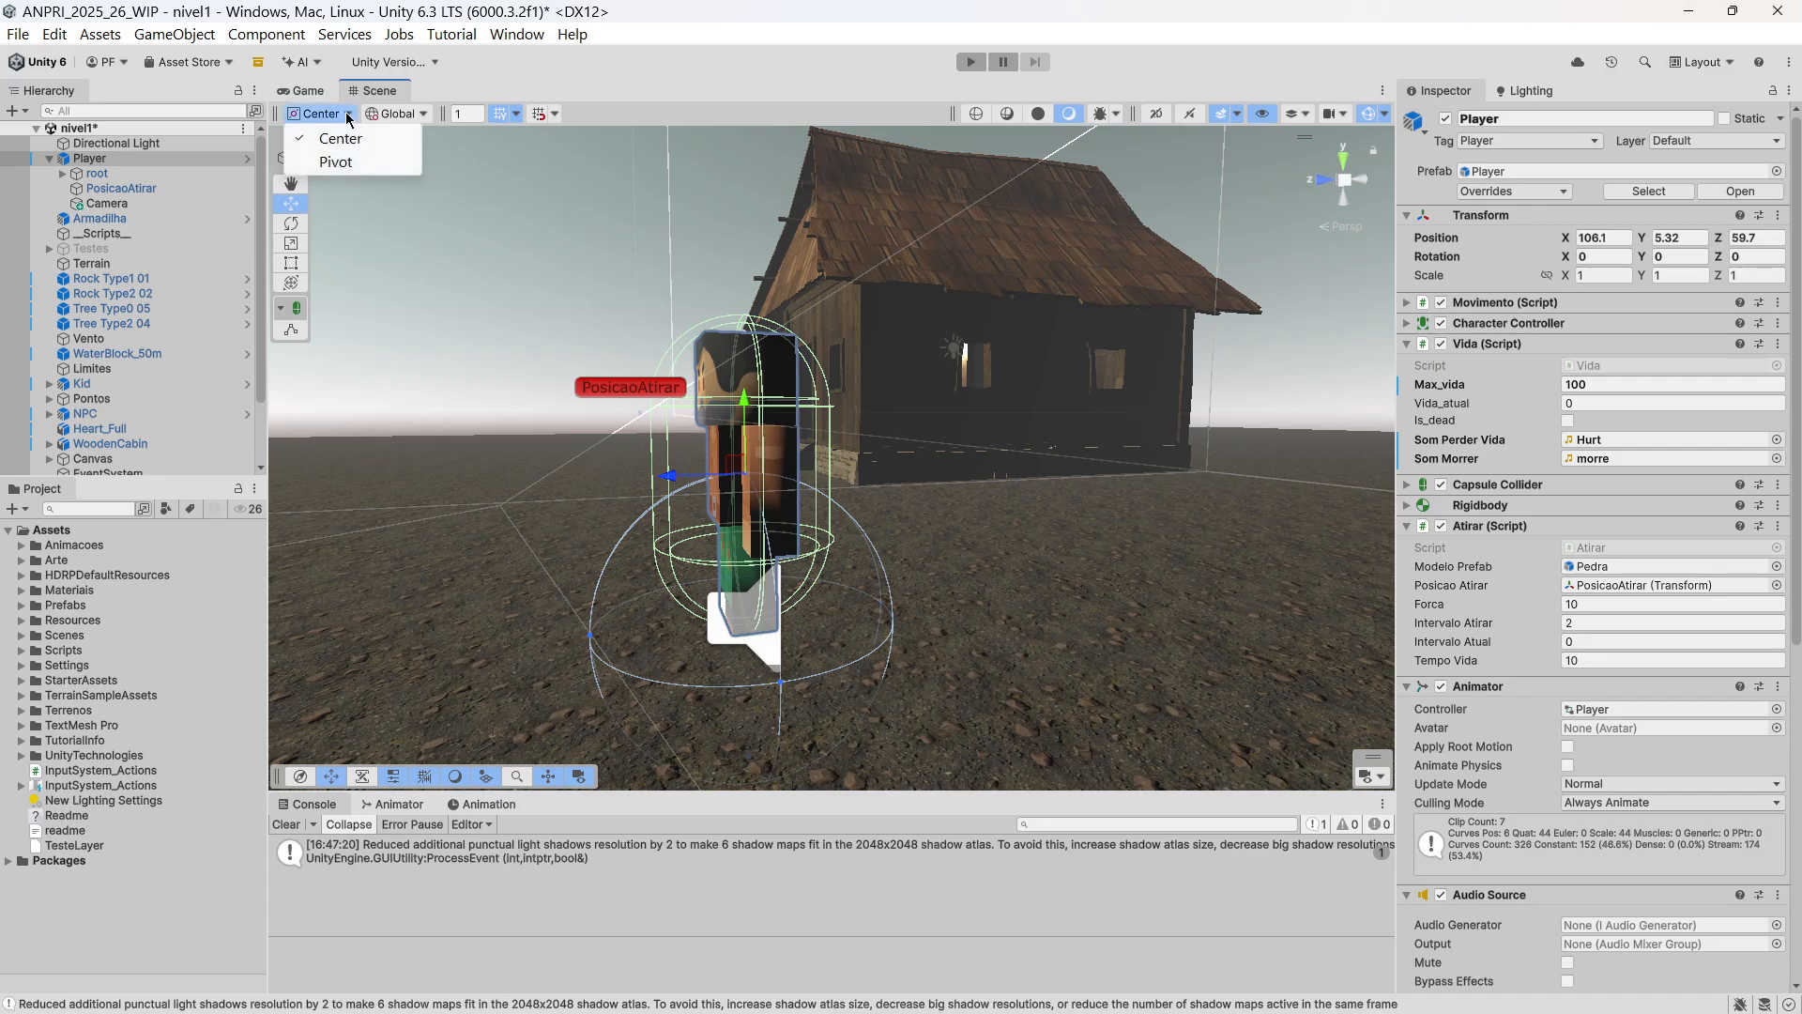
{"action": "left_click", "coordinate": [342, 161]}
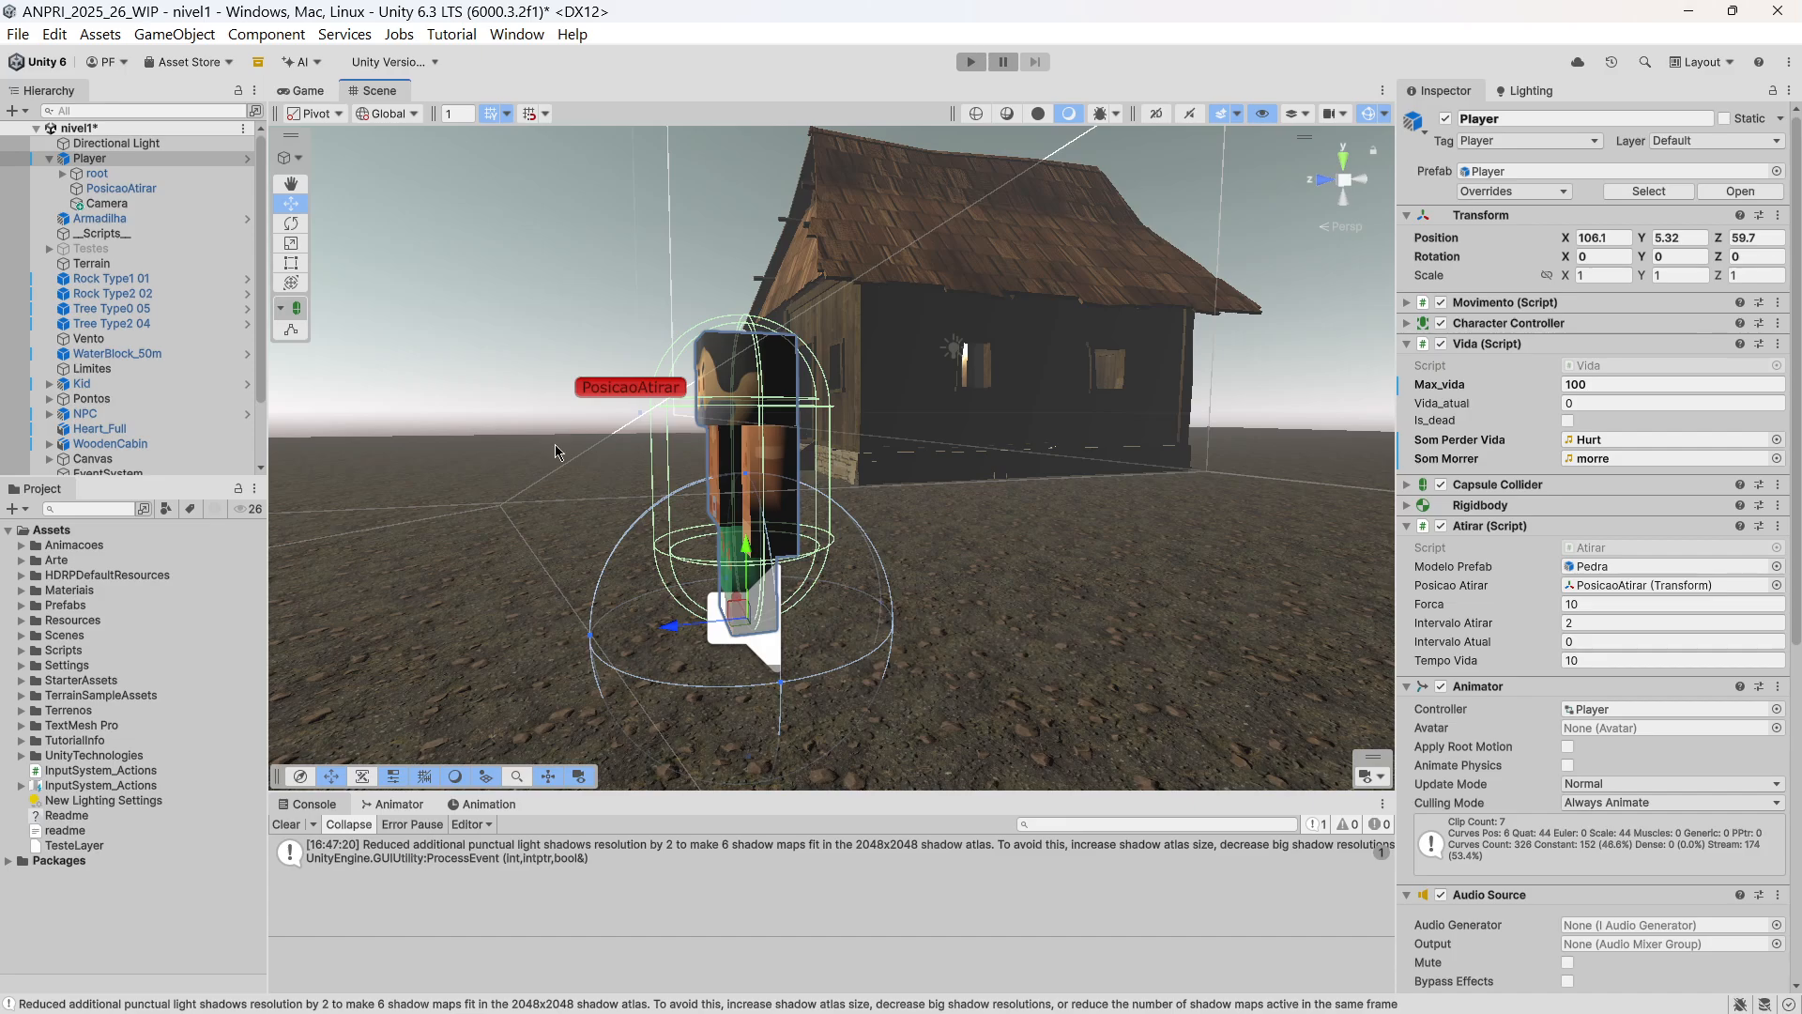
Raise the Player's empty Camera child from the feet to head height, at about Y 1.6.
{"action": "left_click", "coordinate": [163, 201]}
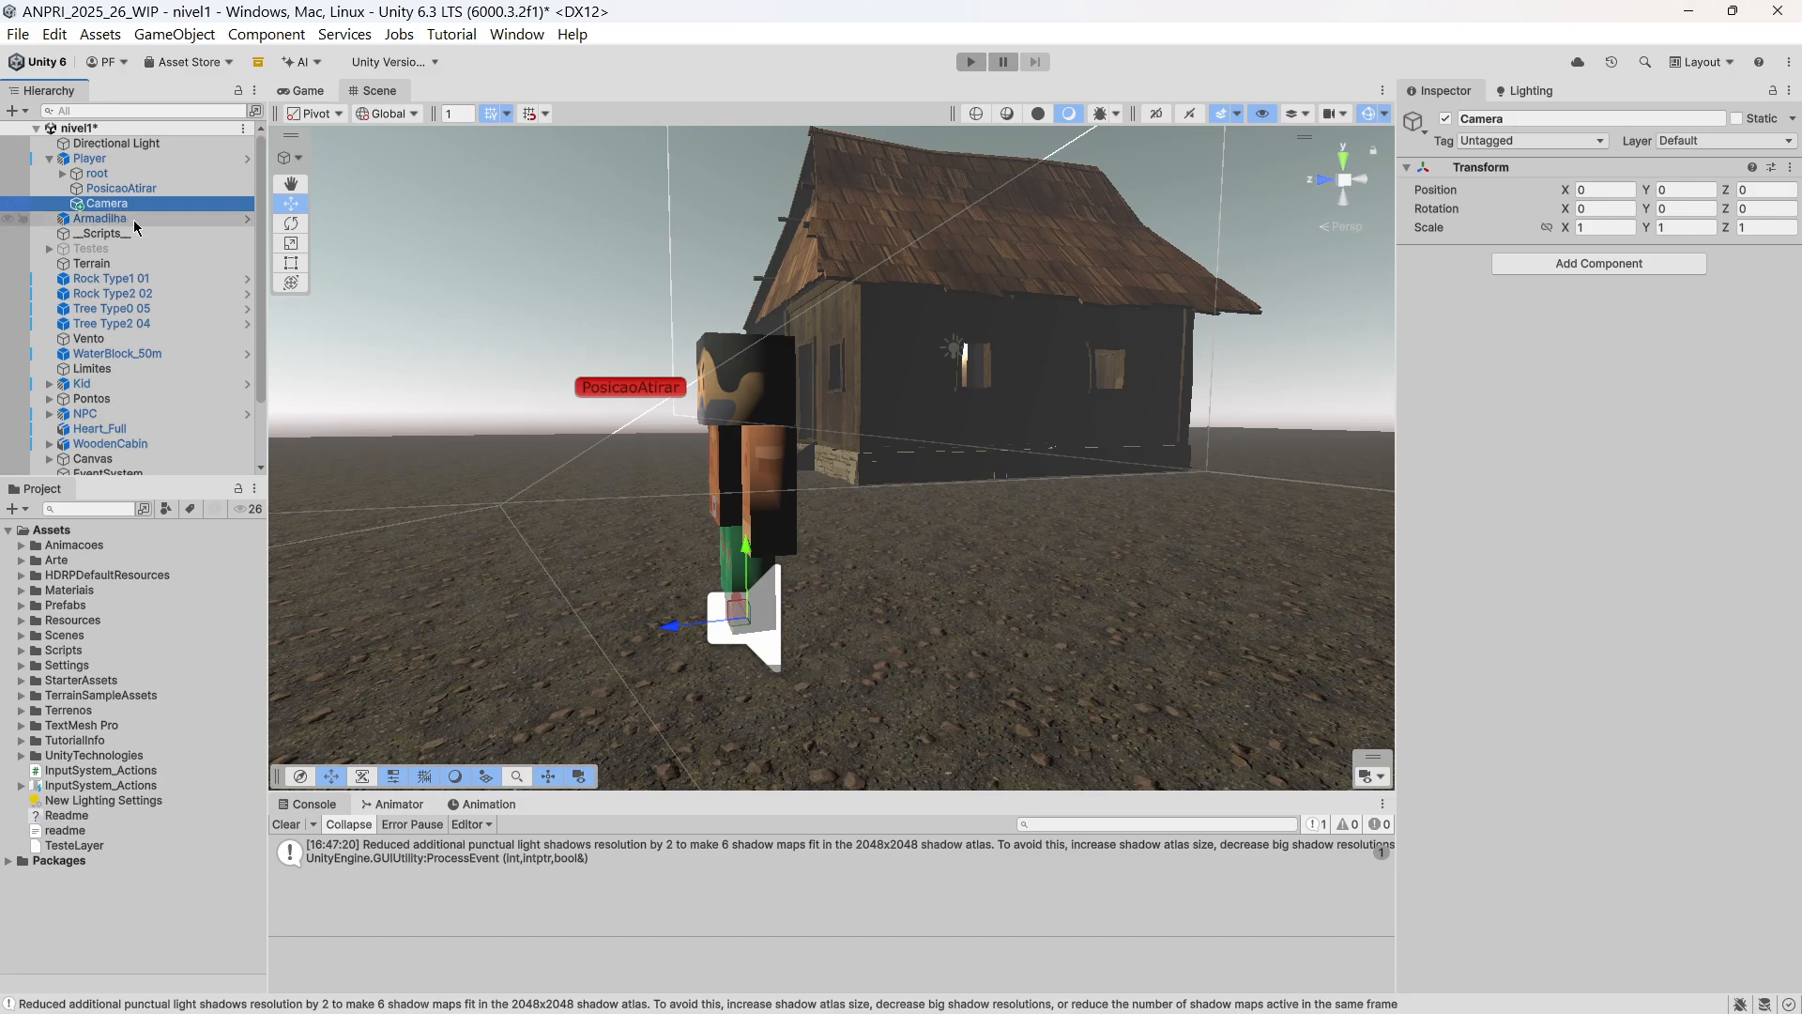
{"action": "left_click_drag", "start_coordinate": [751, 549], "coordinate": [751, 313]}
{"action": "right_click_drag", "start_coordinate": [939, 328], "coordinate": [1023, 428]}
{"action": "middle_click_drag", "start_coordinate": [1190, 402], "coordinate": [809, 428]}
{"action": "right_click_drag", "start_coordinate": [809, 428], "coordinate": [893, 488]}
{"action": "middle_click_drag", "start_coordinate": [892, 487], "coordinate": [962, 437]}
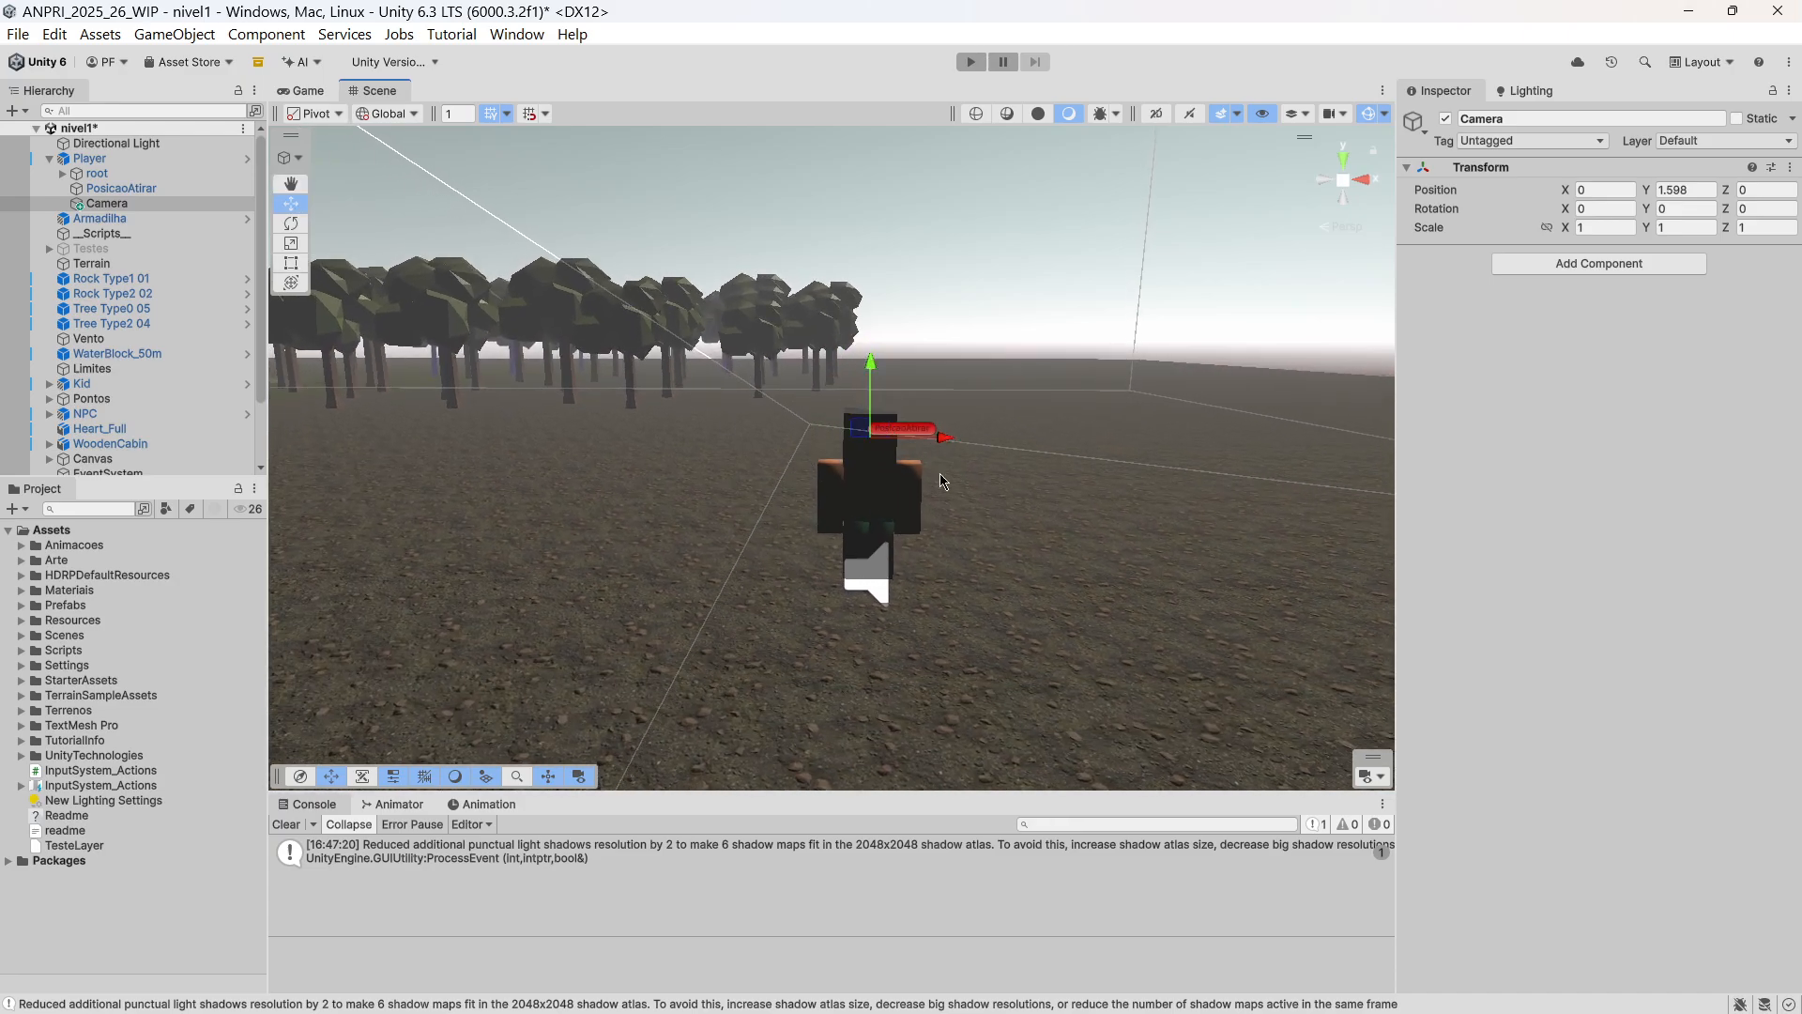
Move the Player's Camera child just above the head, to about X 0.01, Y 2.134, Z 0.07.
{"action": "right_click_drag", "start_coordinate": [910, 388], "coordinate": [907, 413]}
{"action": "middle_click_drag", "start_coordinate": [907, 413], "coordinate": [917, 540]}
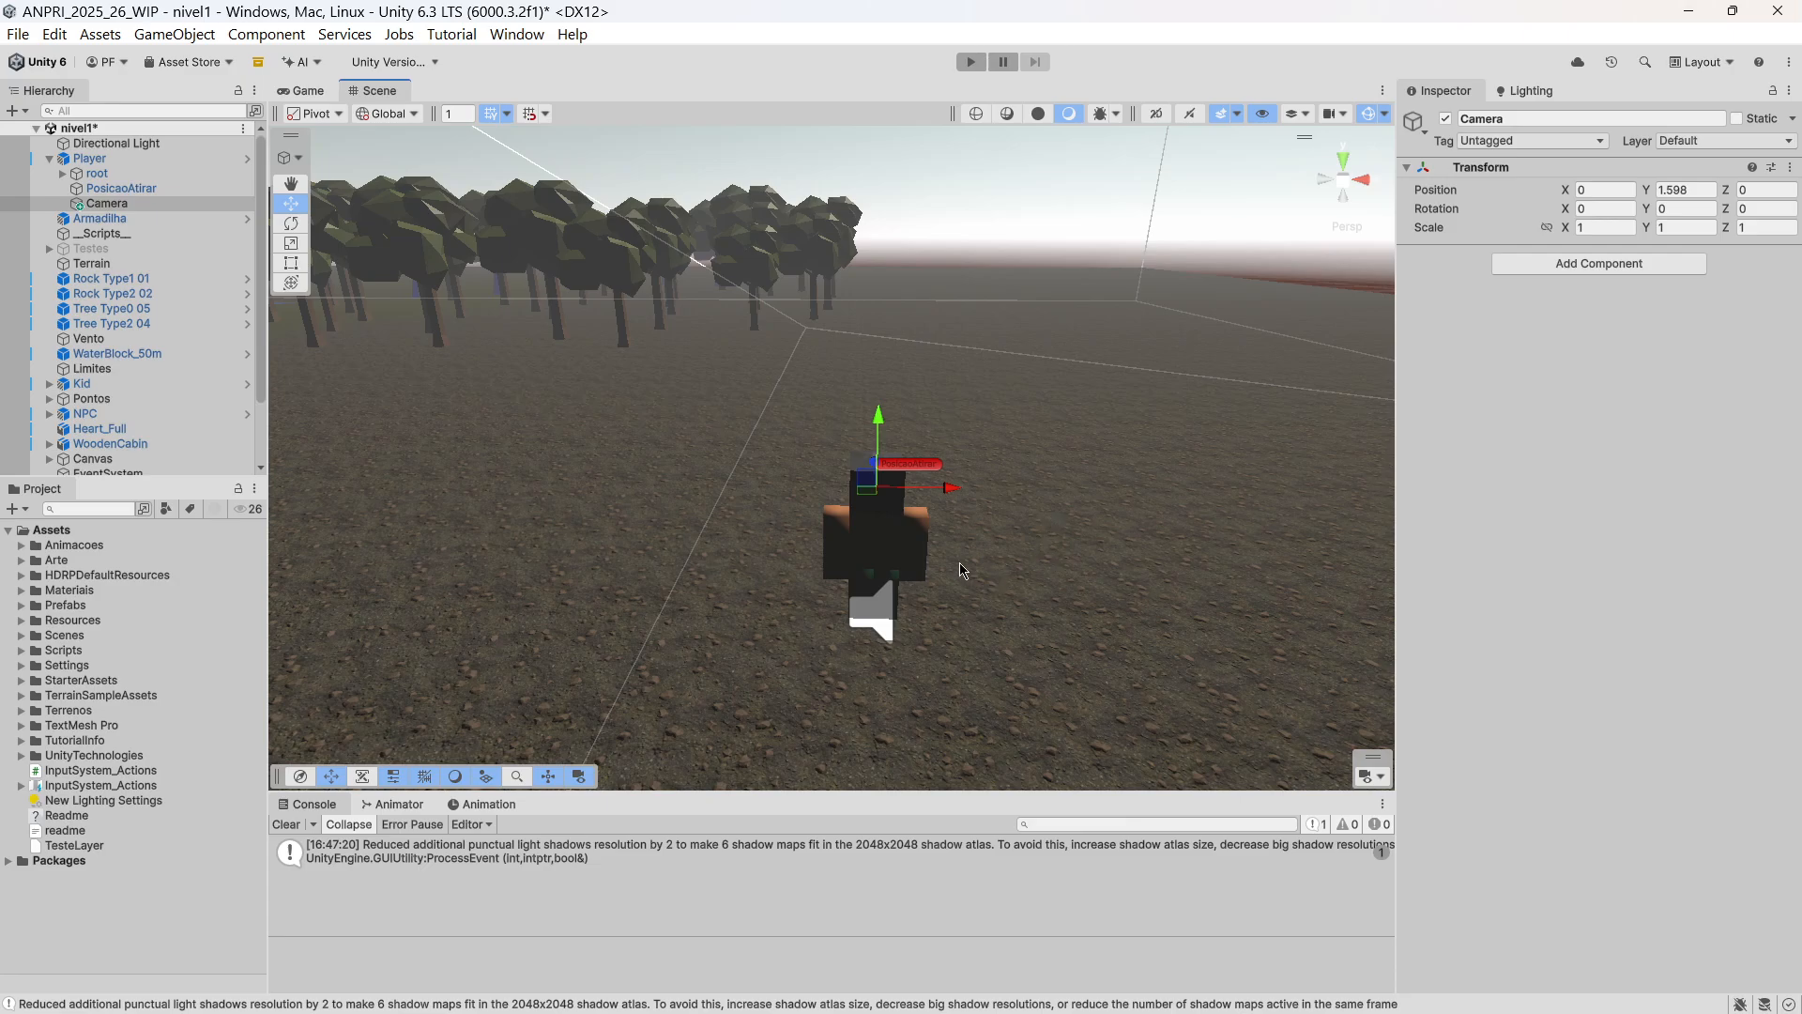
{"action": "mouse_move", "coordinate": [956, 501]}
{"action": "left_mouse_down"}
{"action": "mouse_move", "coordinate": [1019, 498]}
{"action": "mouse_move", "coordinate": [892, 499]}
{"action": "mouse_move", "coordinate": [949, 502]}
{"action": "left_mouse_up"}
{"action": "right_click_drag", "start_coordinate": [638, 499], "coordinate": [1051, 519]}
{"action": "middle_click_drag", "start_coordinate": [704, 497], "coordinate": [1141, 340]}
{"action": "left_click_drag", "start_coordinate": [1201, 310], "coordinate": [1221, 199]}
{"action": "left_click_drag", "start_coordinate": [1133, 276], "coordinate": [1127, 287]}
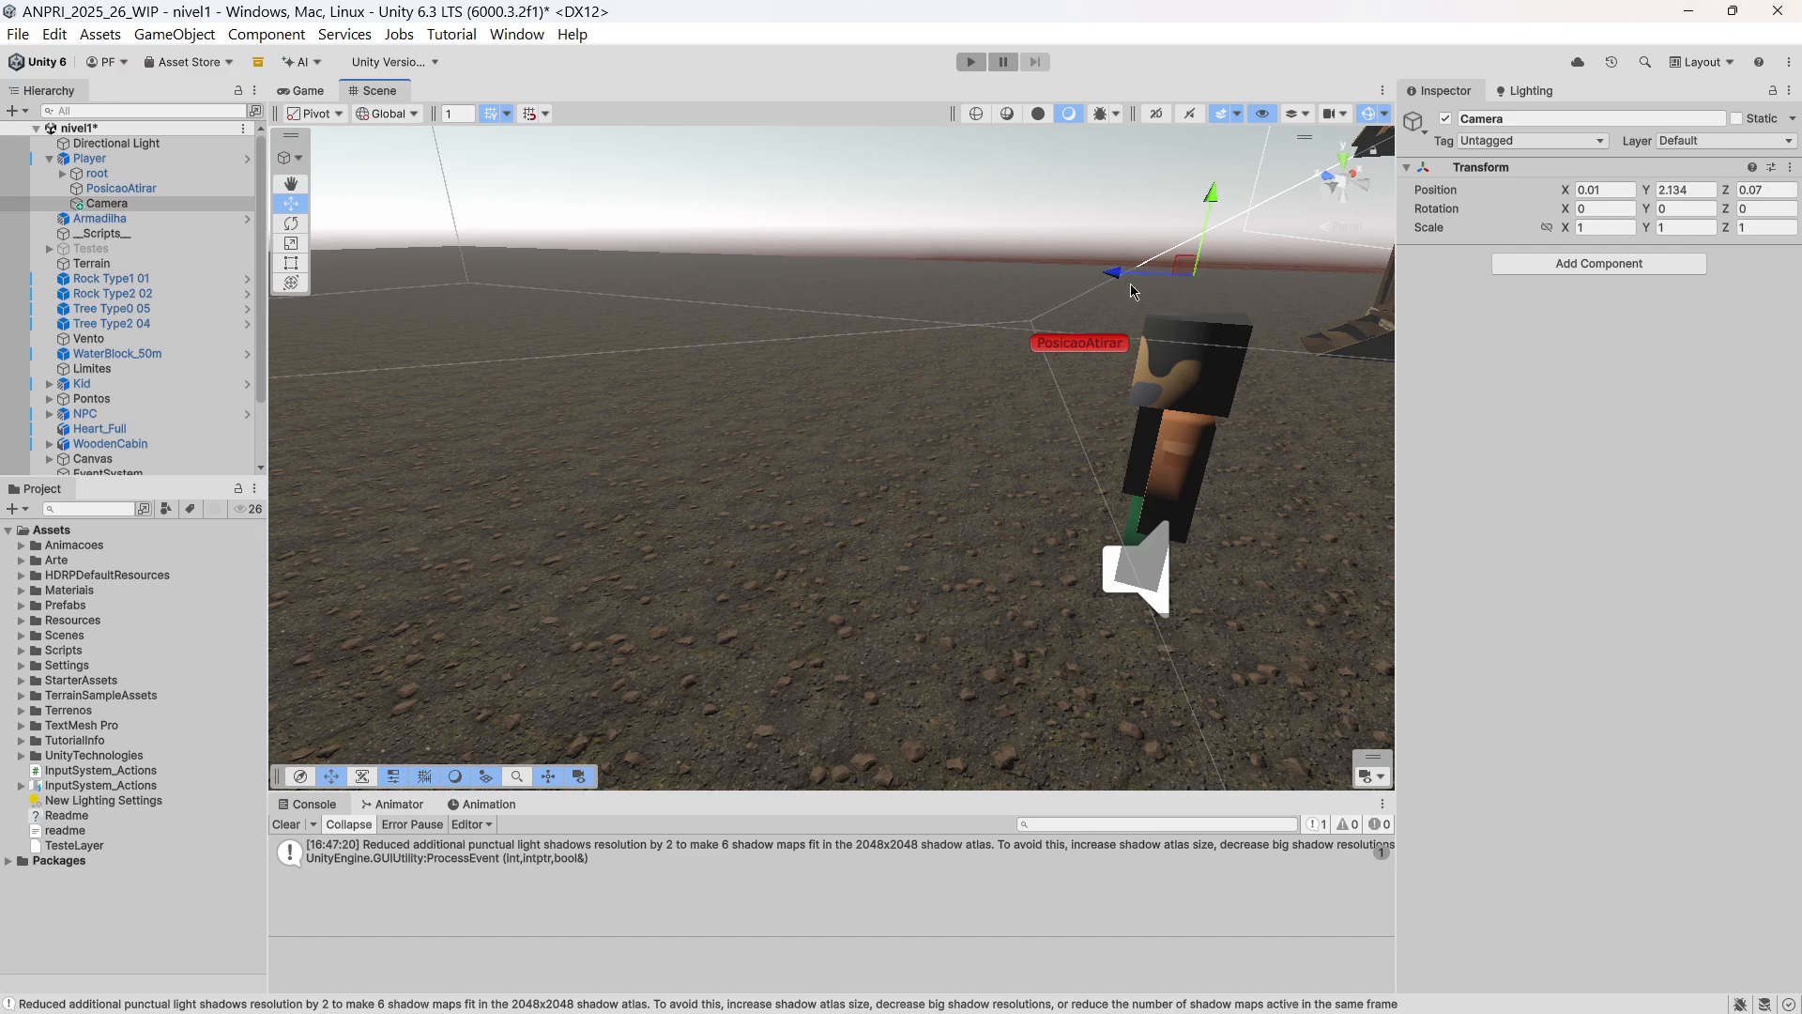
Examine the Camera child's placement above the Player's head from behind.
{"action": "right_click_drag", "start_coordinate": [1273, 353], "coordinate": [1052, 458]}
{"action": "scroll", "coordinate": [1052, 455], "scroll_direction": "down", "scroll_amount": 5}
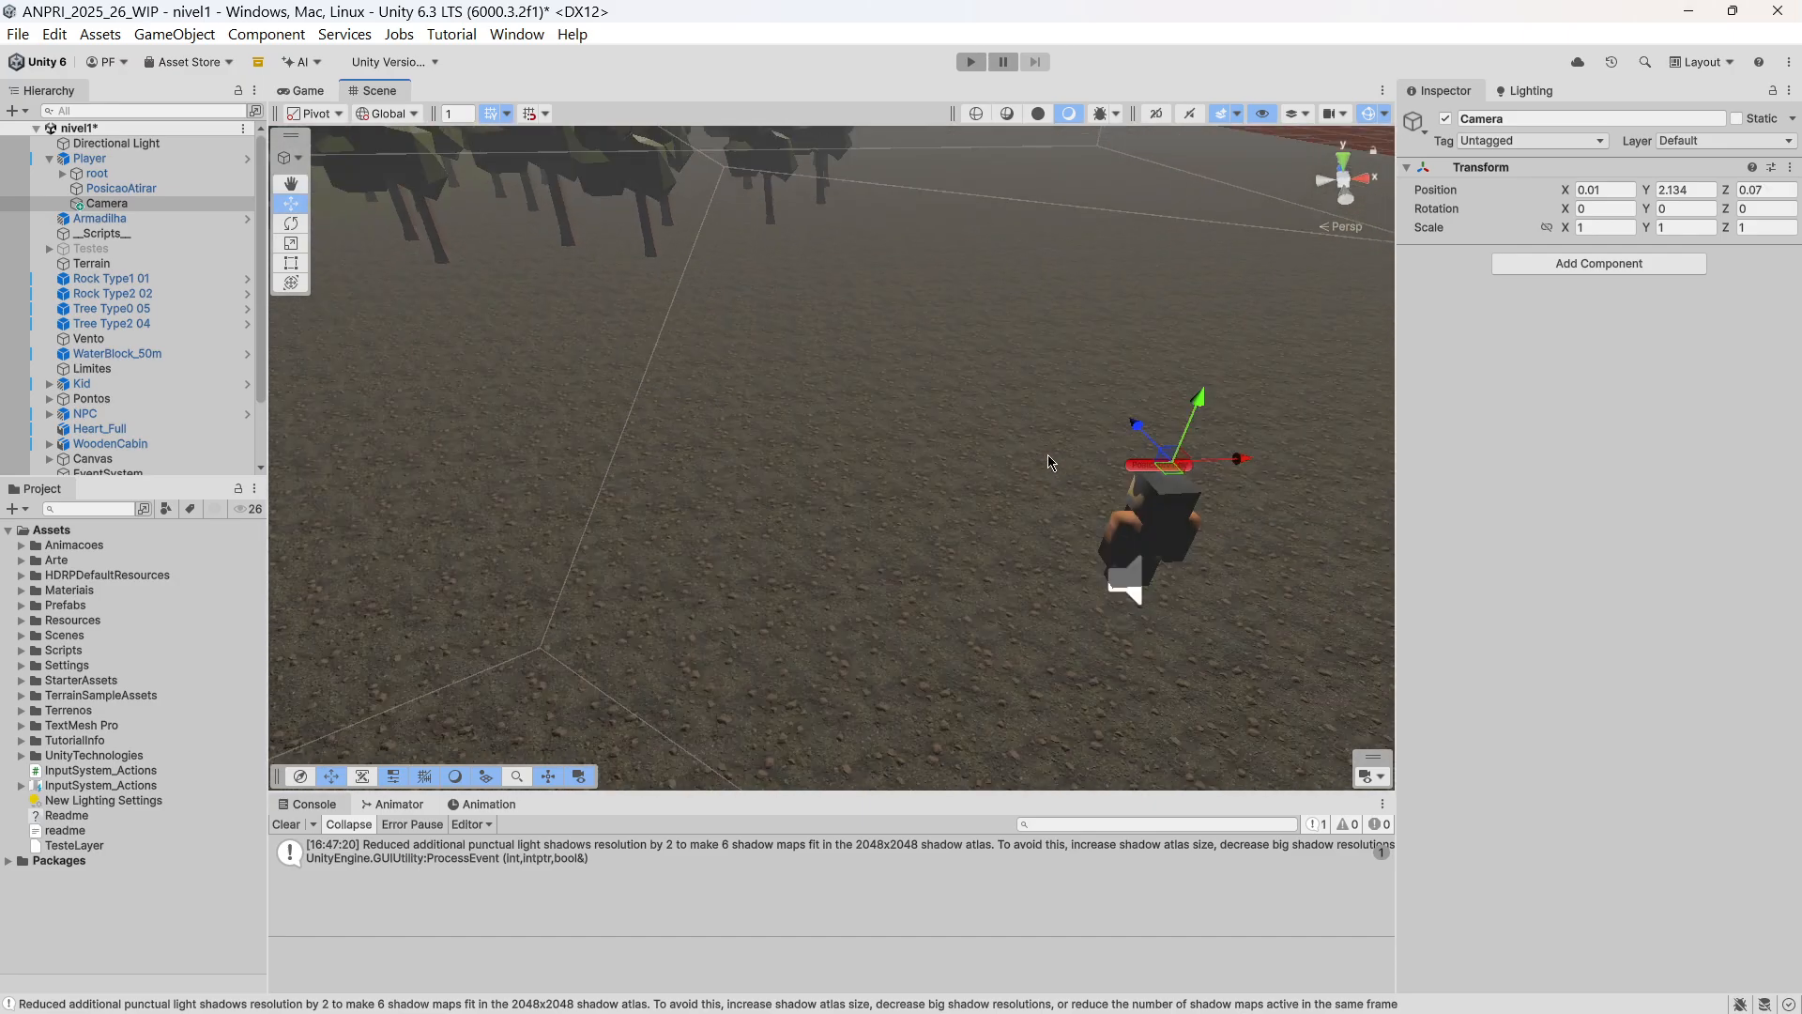
{"action": "middle_click_drag", "start_coordinate": [1008, 448], "coordinate": [781, 402]}
{"action": "right_click_drag", "start_coordinate": [836, 523], "coordinate": [841, 486]}
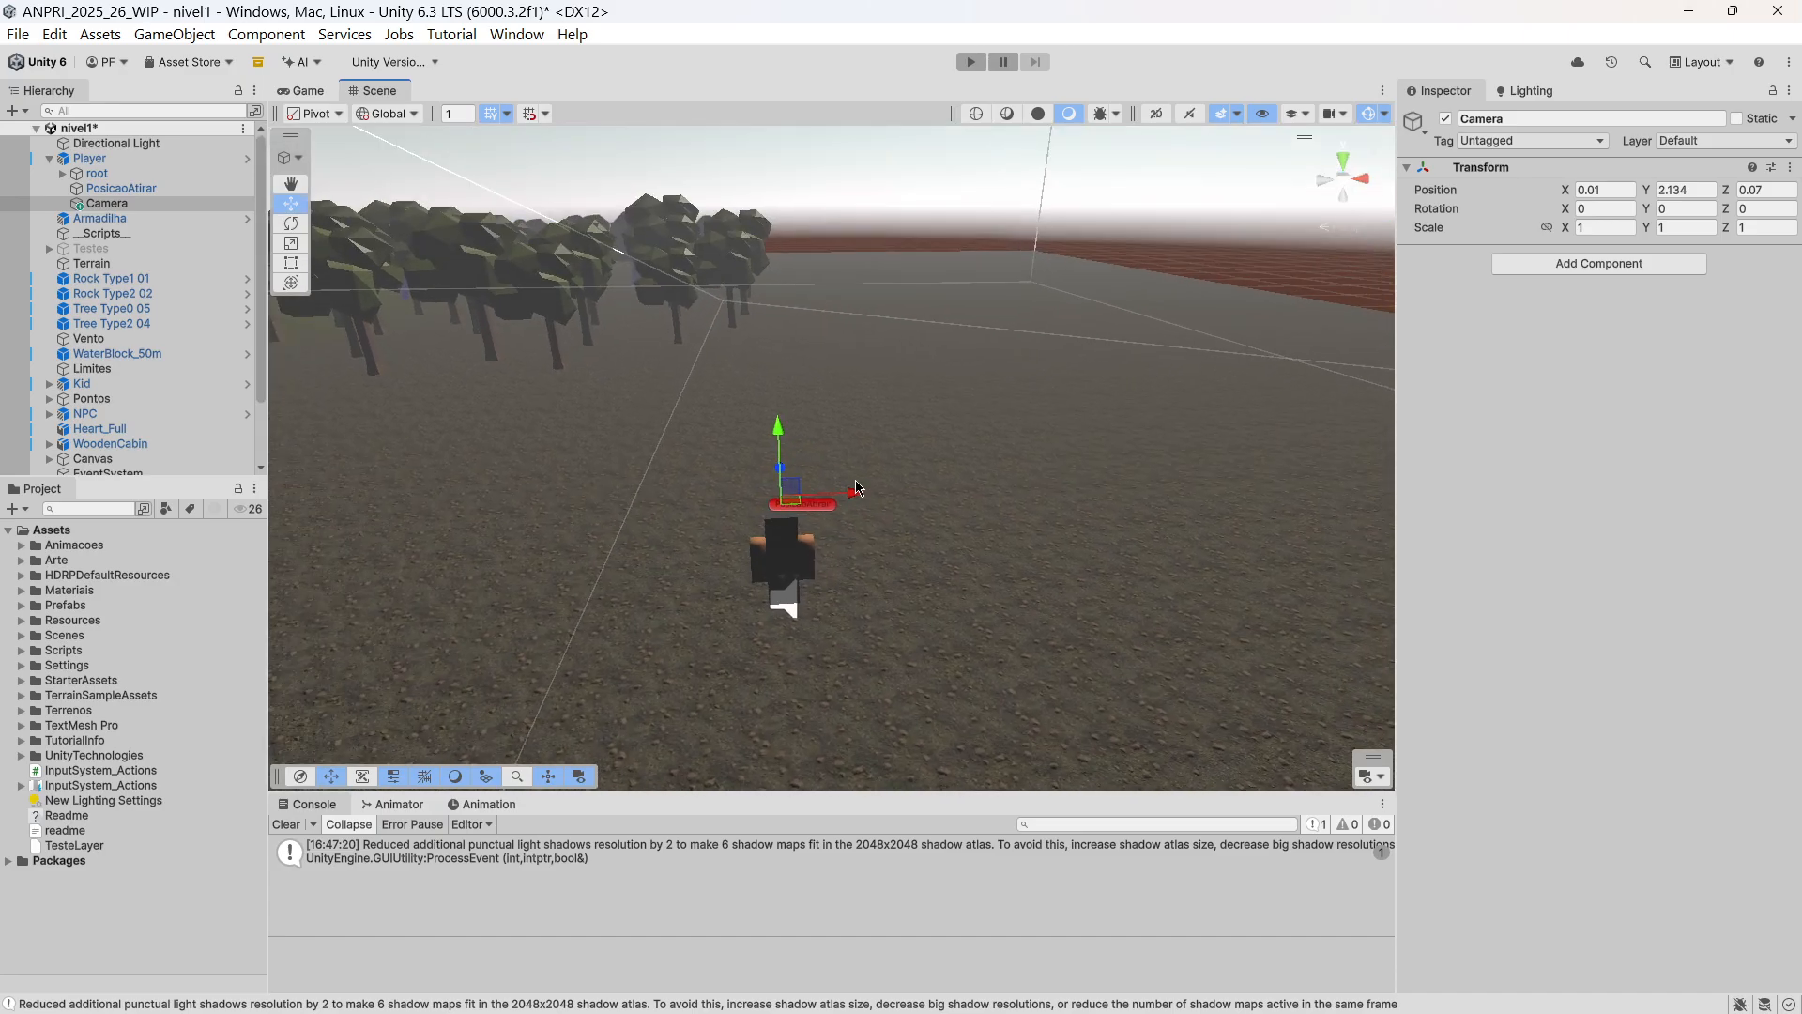
{"action": "middle_click_drag", "start_coordinate": [765, 490], "coordinate": [797, 427]}
{"action": "middle_click_drag", "start_coordinate": [927, 634], "coordinate": [906, 693]}
{"action": "middle_click_drag", "start_coordinate": [894, 419], "coordinate": [896, 235]}
Assign the MainCamera tag to the root-level Camera that carries the CinemachineBrain.
{"action": "scroll", "coordinate": [131, 375], "scroll_direction": "down", "scroll_amount": 3}
{"action": "left_click", "coordinate": [120, 453]}
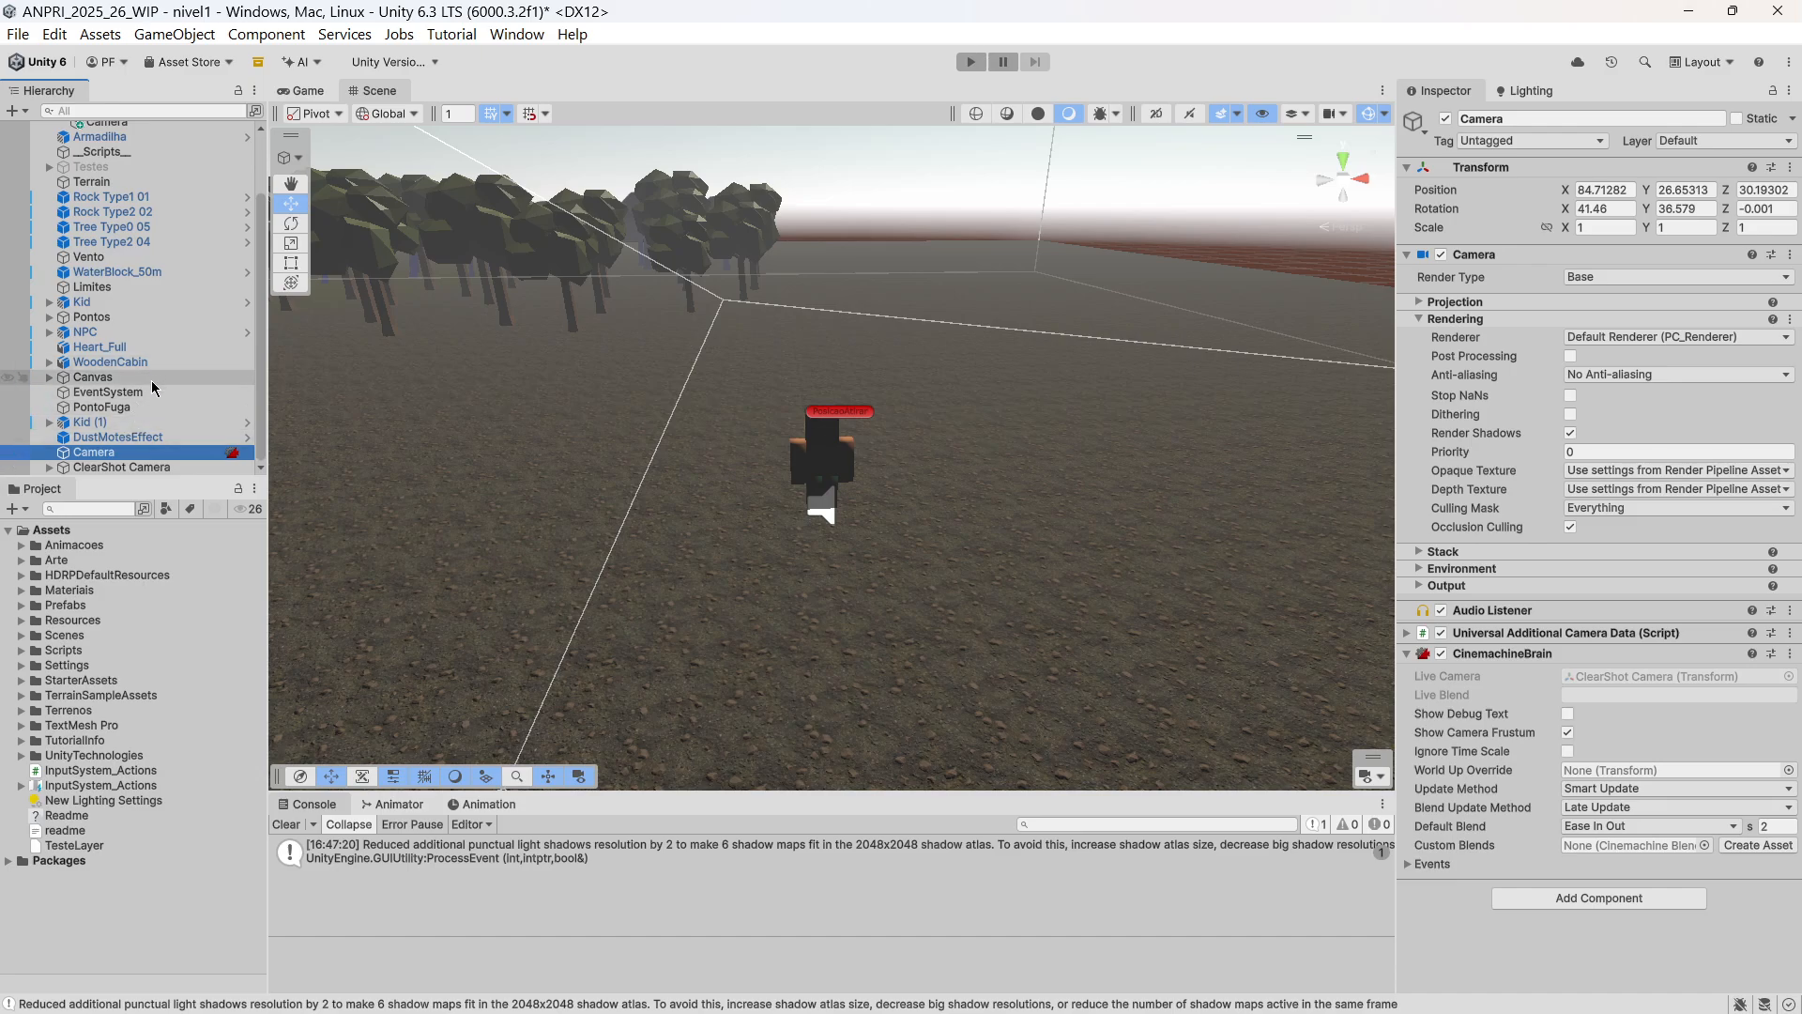
{"action": "left_click", "coordinate": [178, 467]}
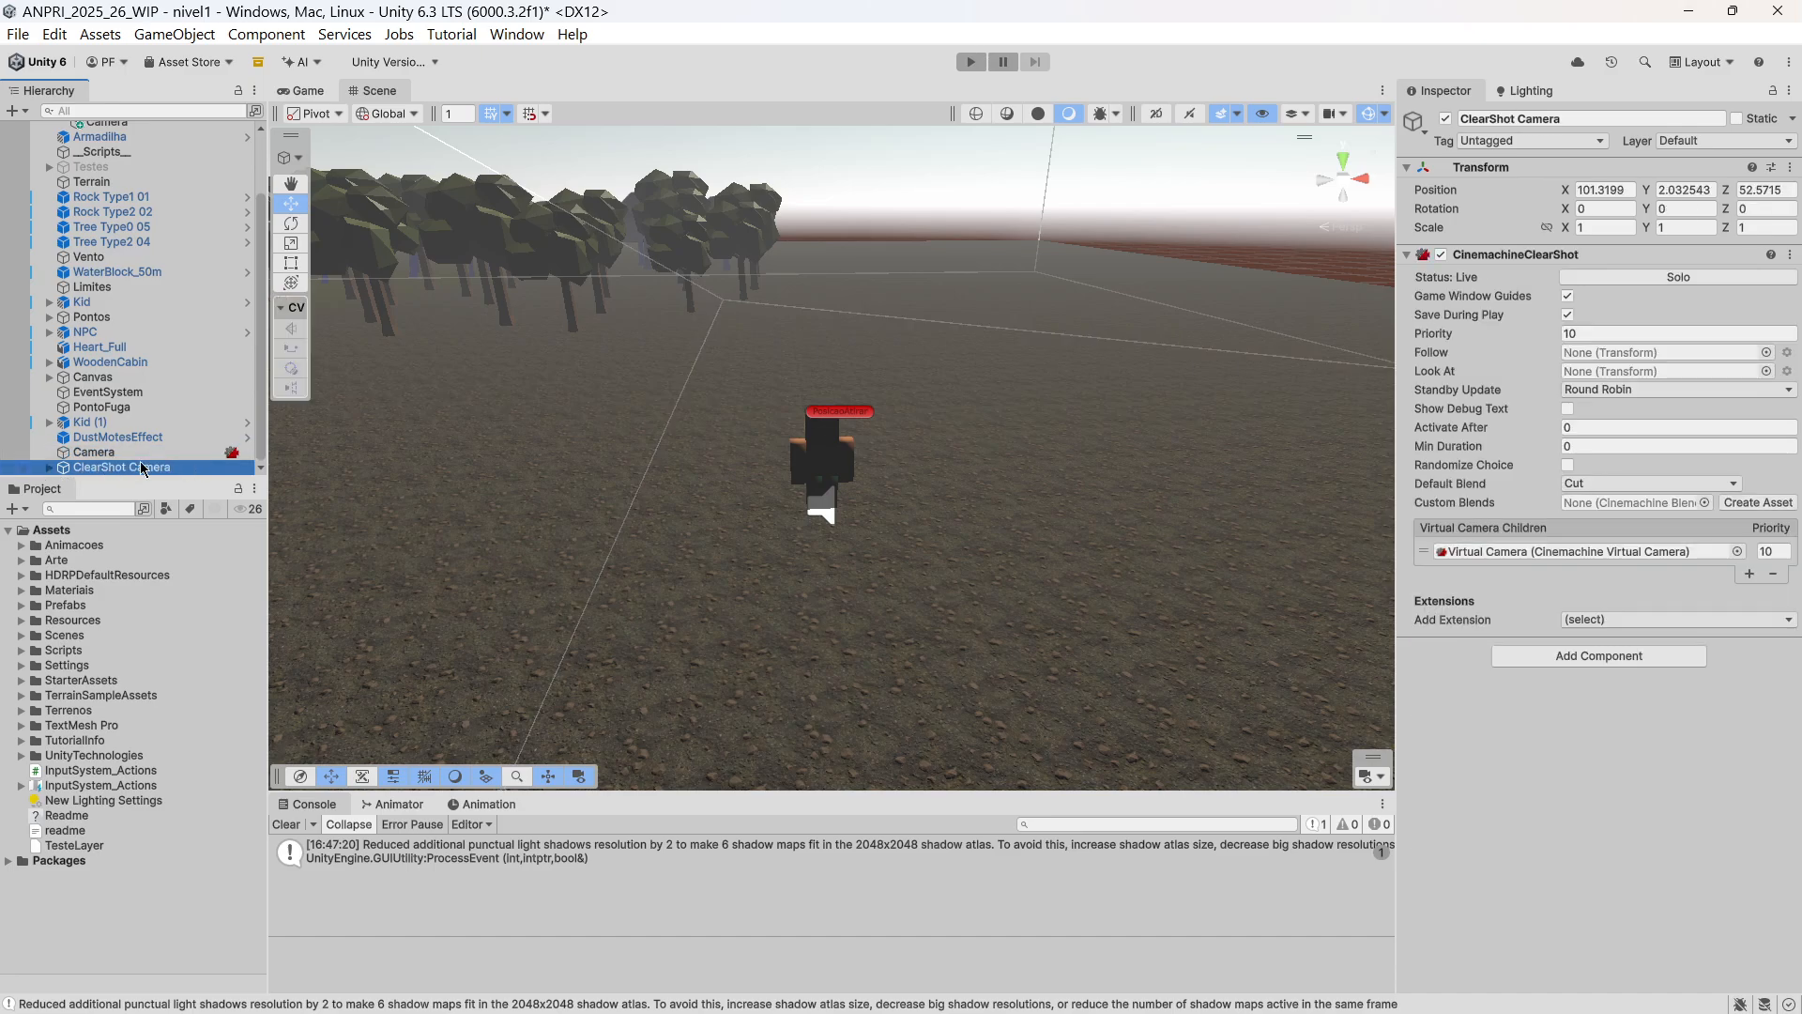
{"action": "left_click", "coordinate": [122, 452]}
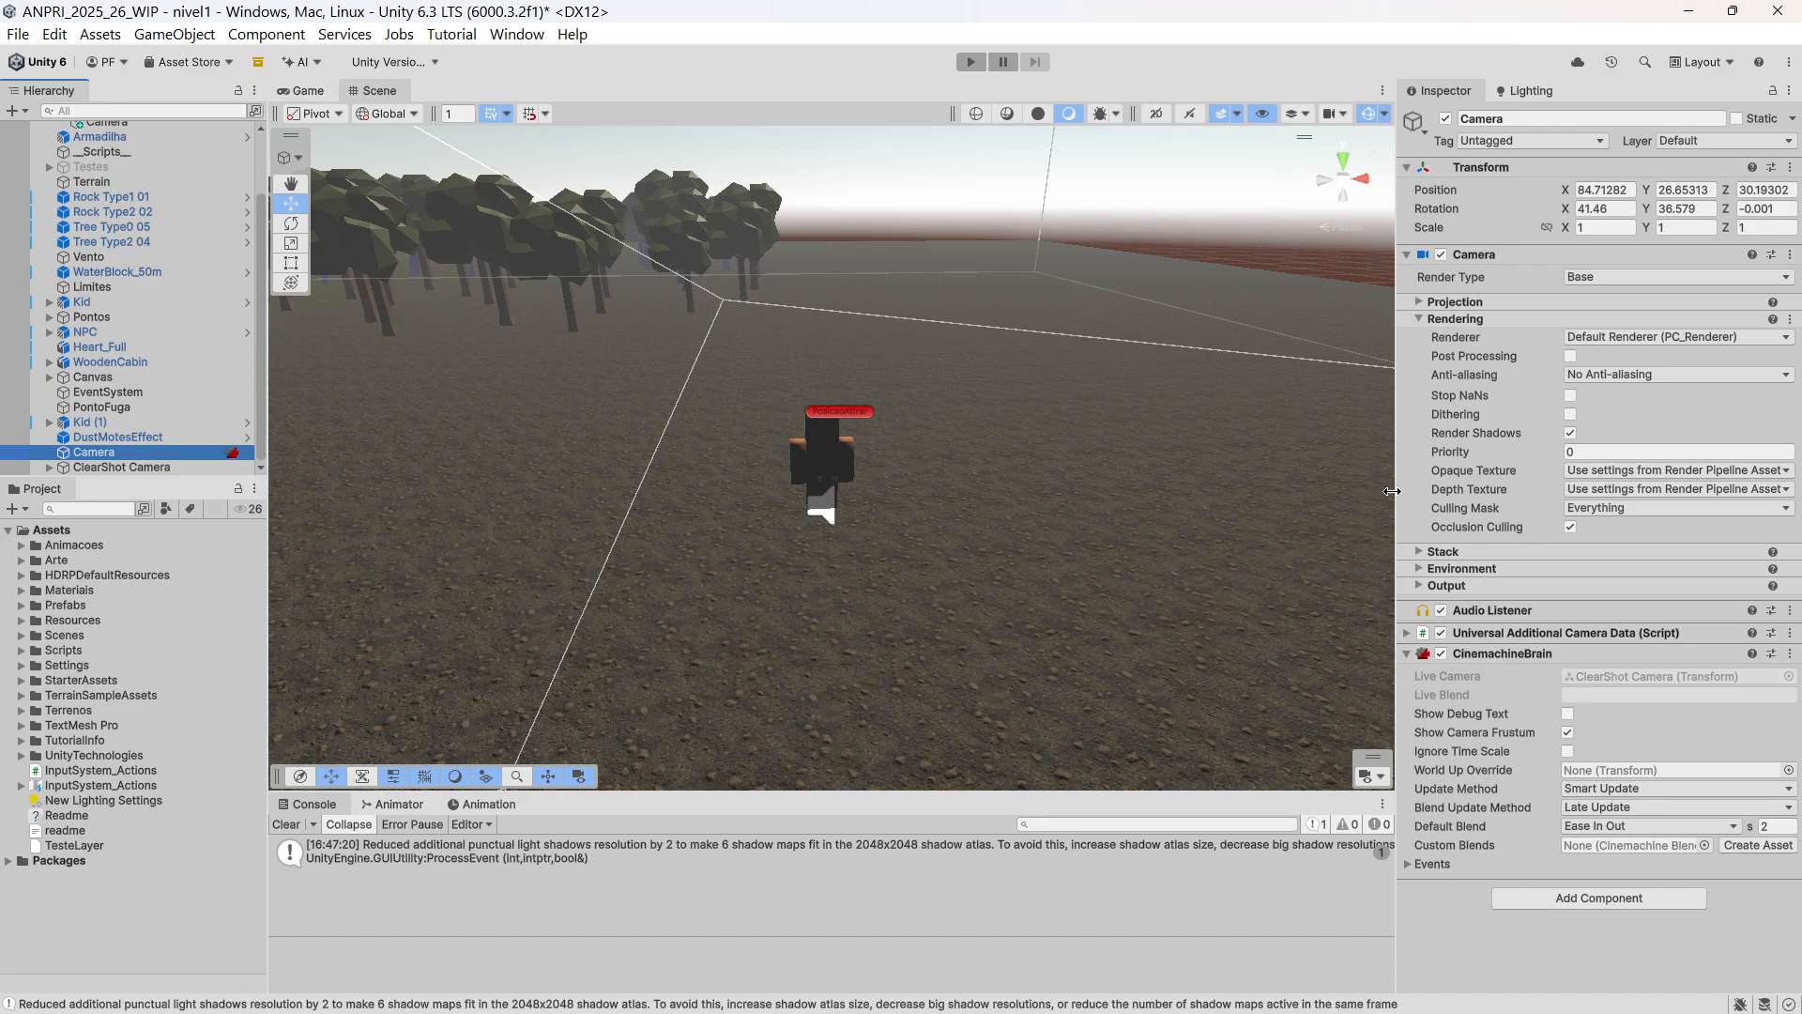
{"action": "left_click", "coordinate": [1527, 144]}
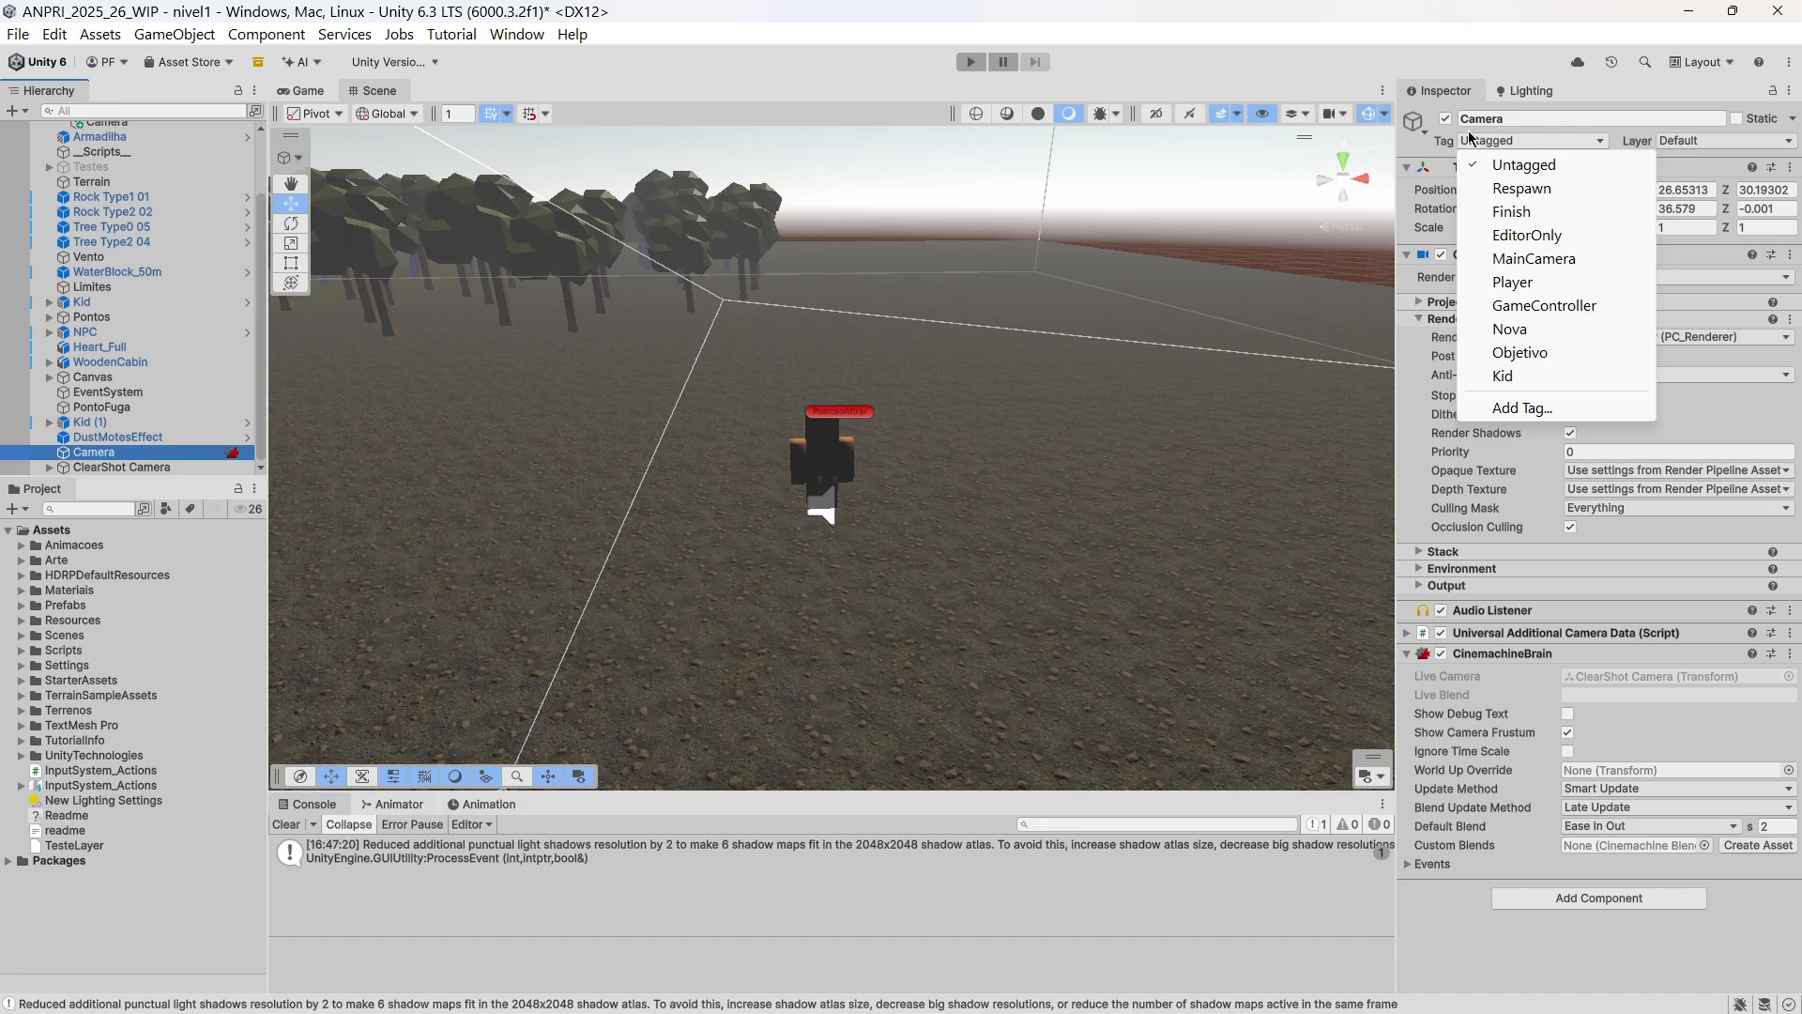
{"action": "left_click", "coordinate": [1523, 267]}
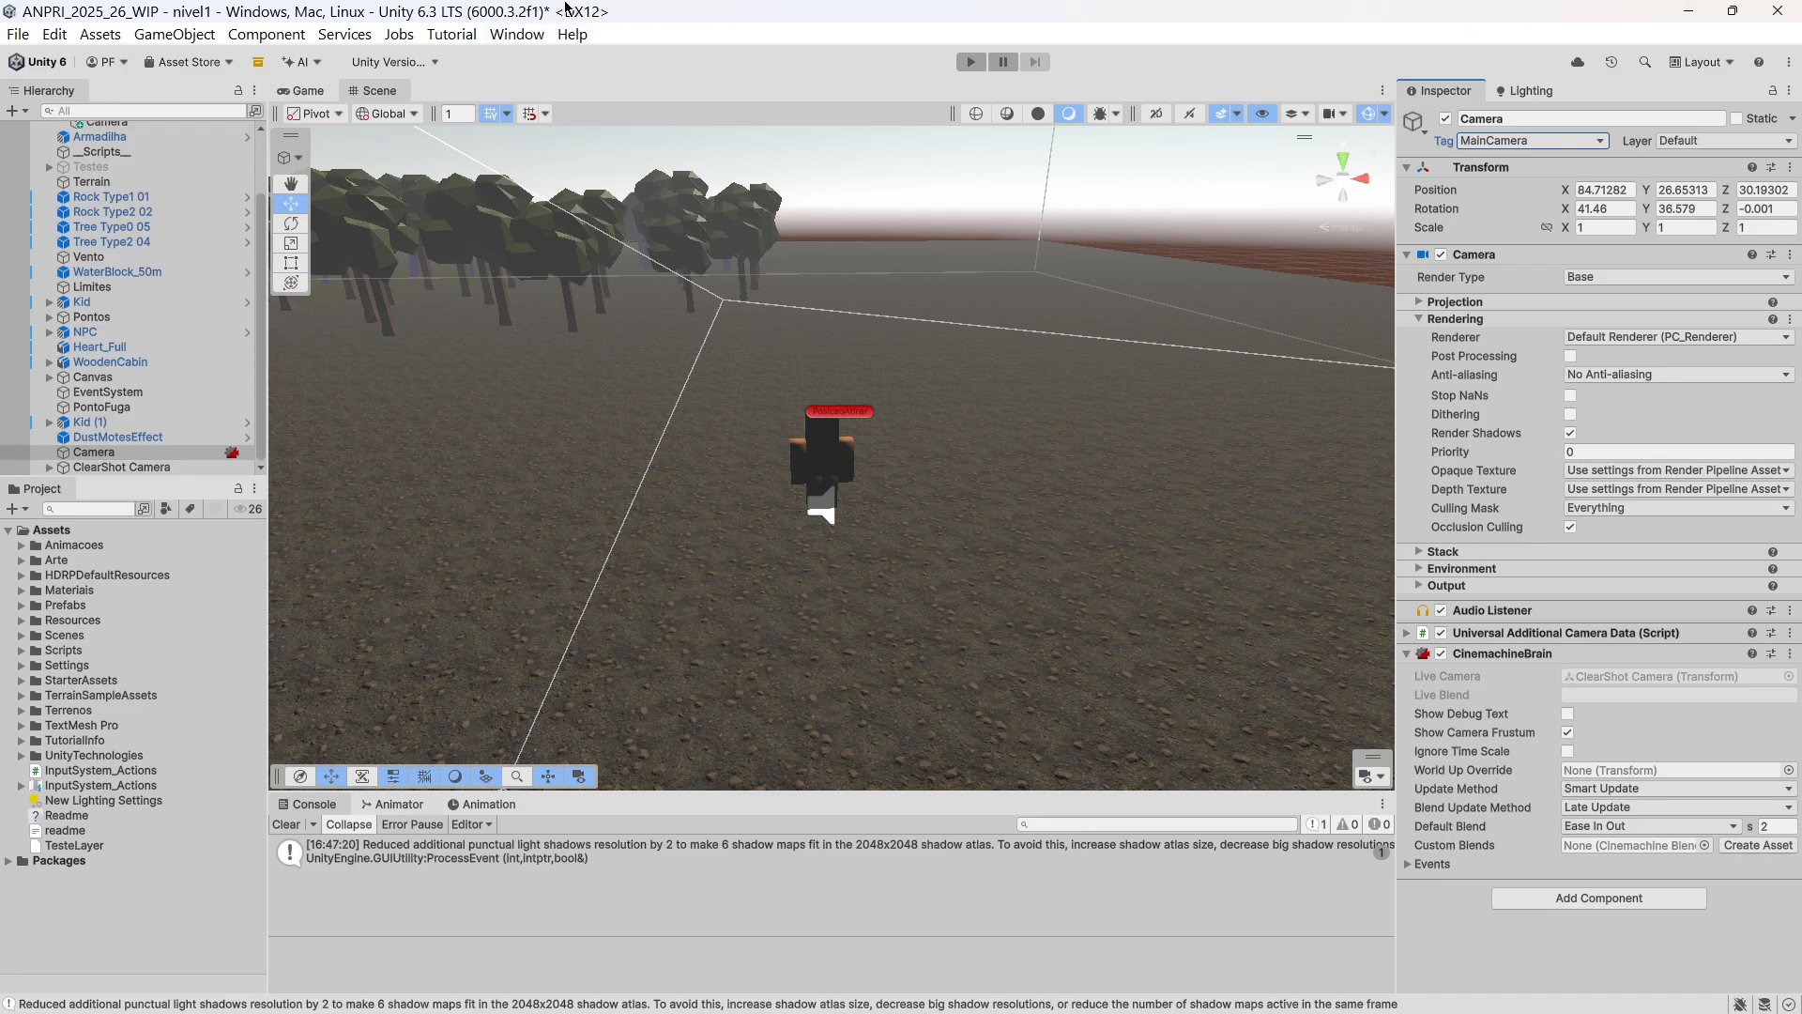
Open the Package Manager and search the project's packages for "cine".
{"action": "left_click", "coordinate": [533, 36]}
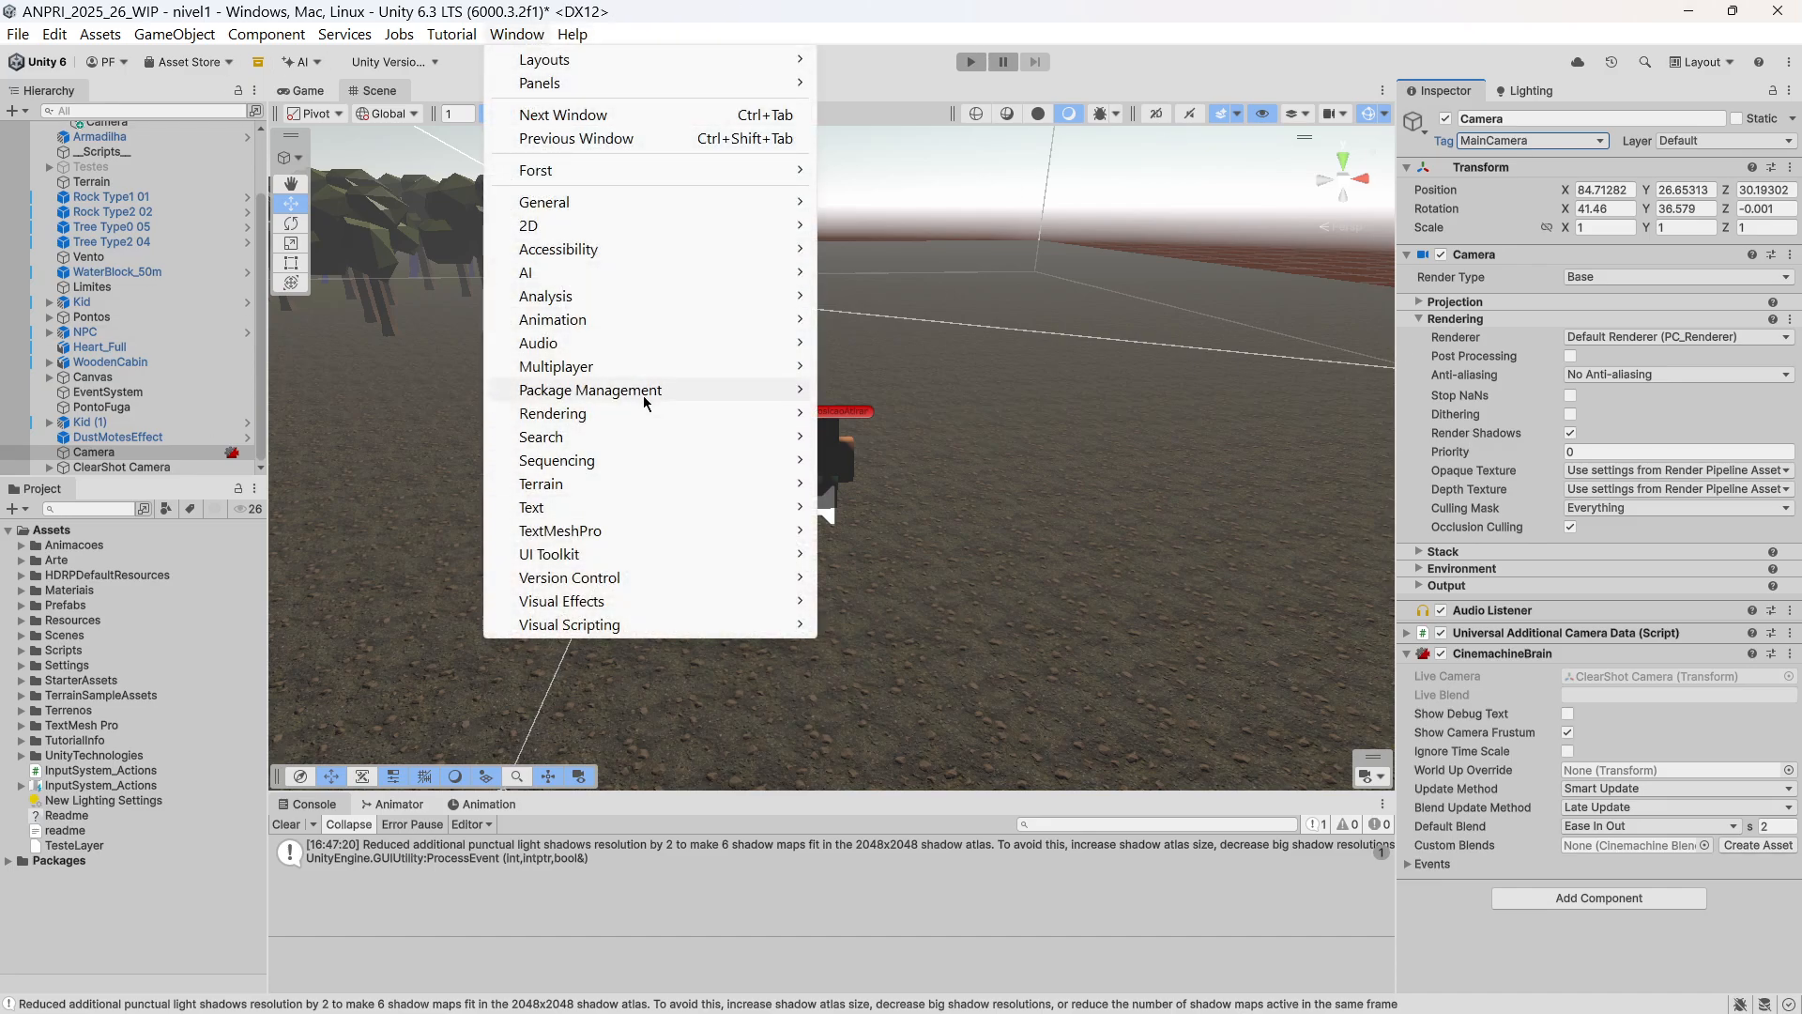
{"action": "mouse_move", "coordinate": [644, 401]}
{"action": "left_click", "coordinate": [932, 392]}
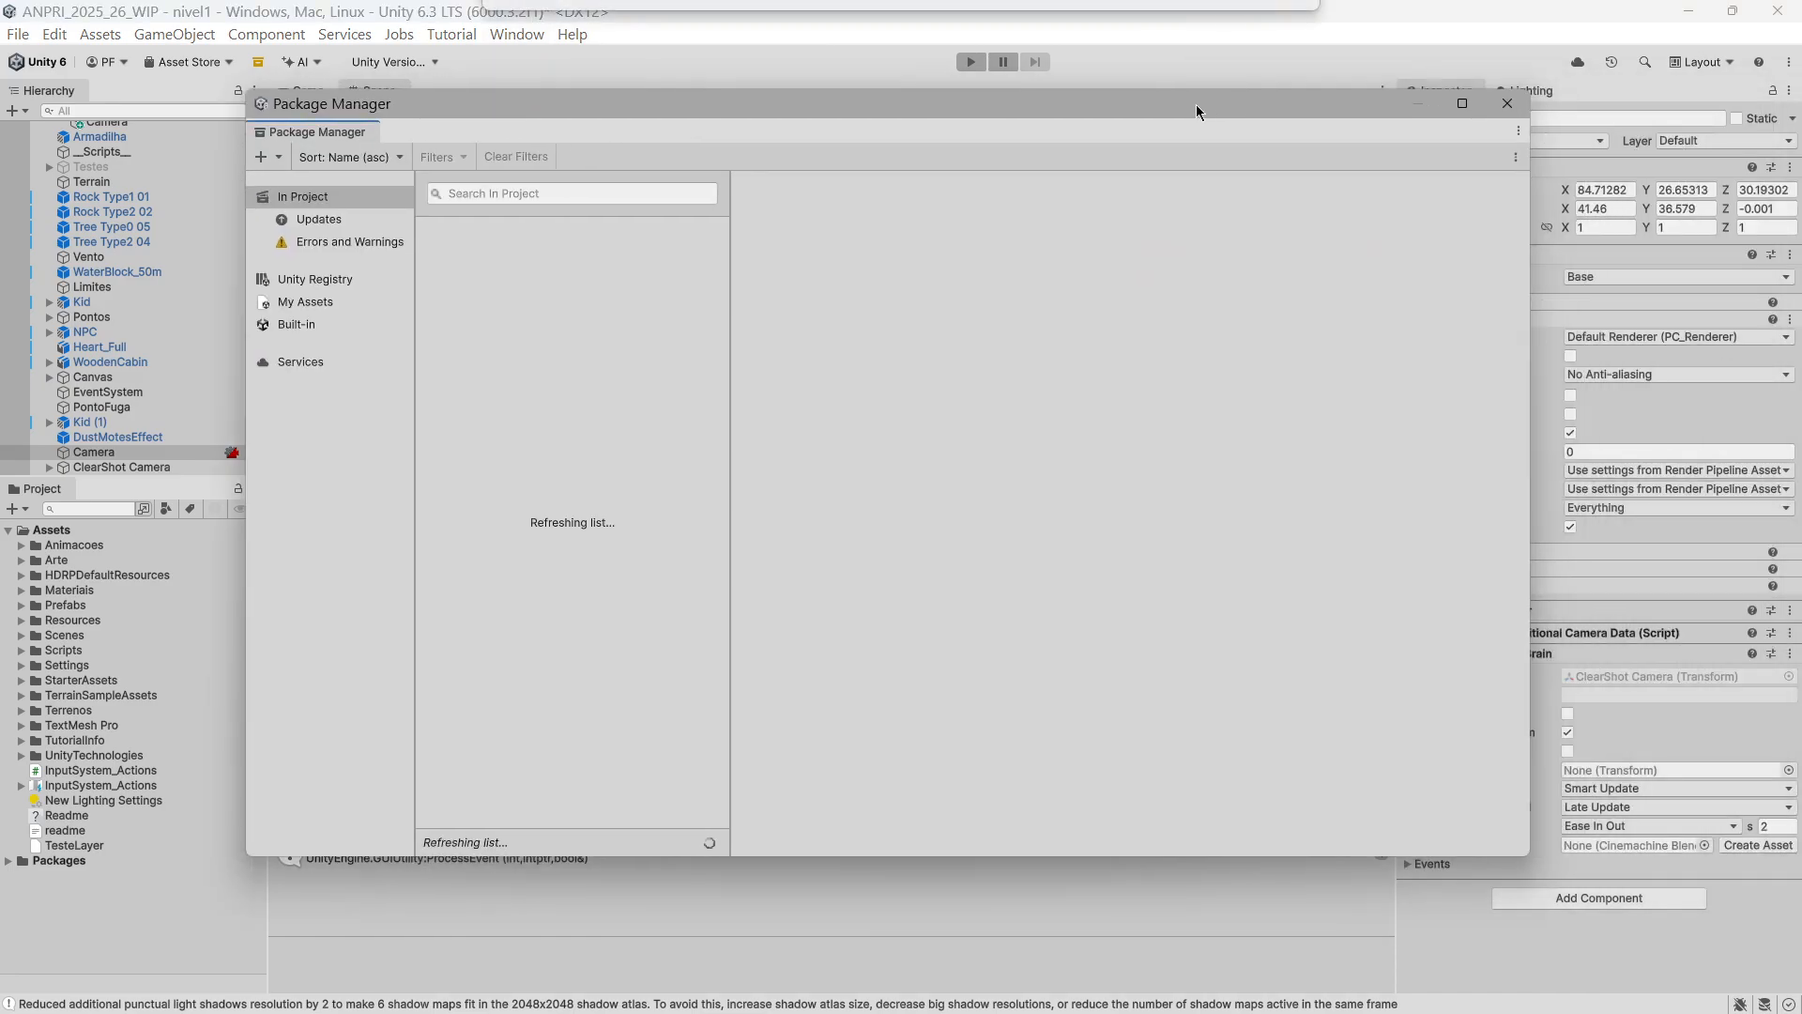
{"action": "left_click_drag", "start_coordinate": [1213, 103], "coordinate": [1156, 116]}
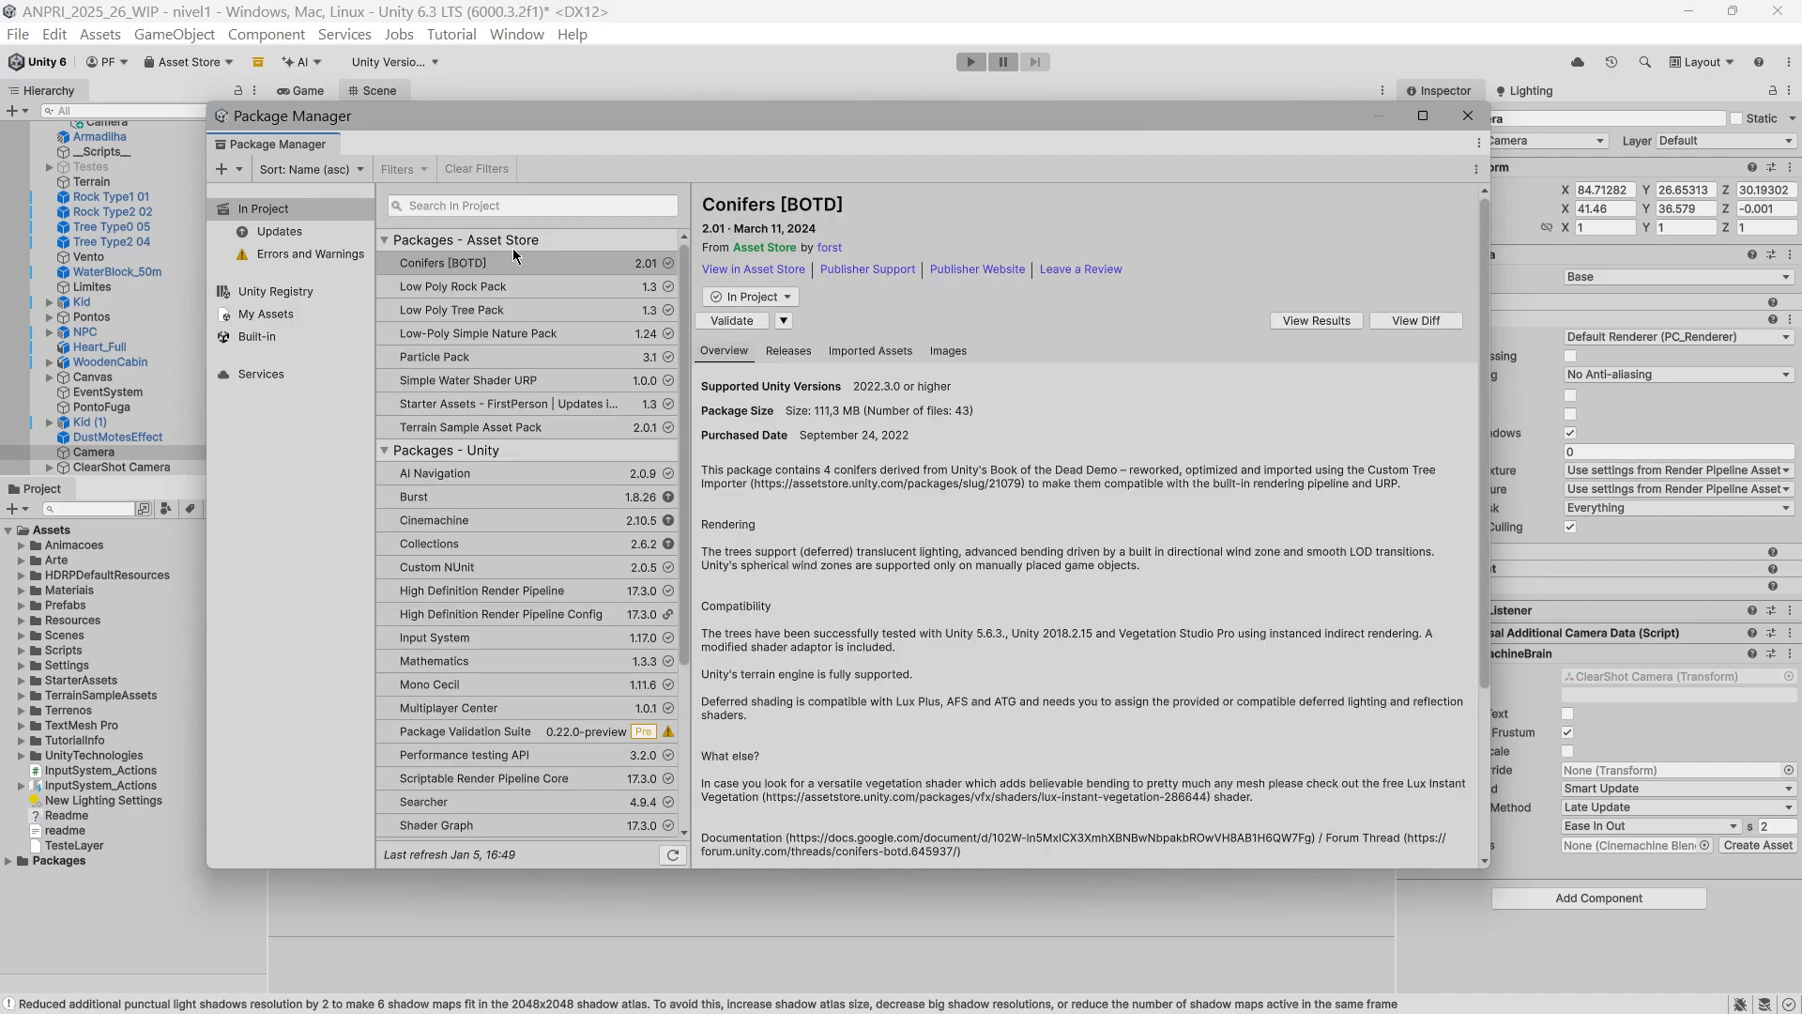
{"action": "left_click", "coordinate": [470, 205]}
{"action": "type", "text": "cine"}
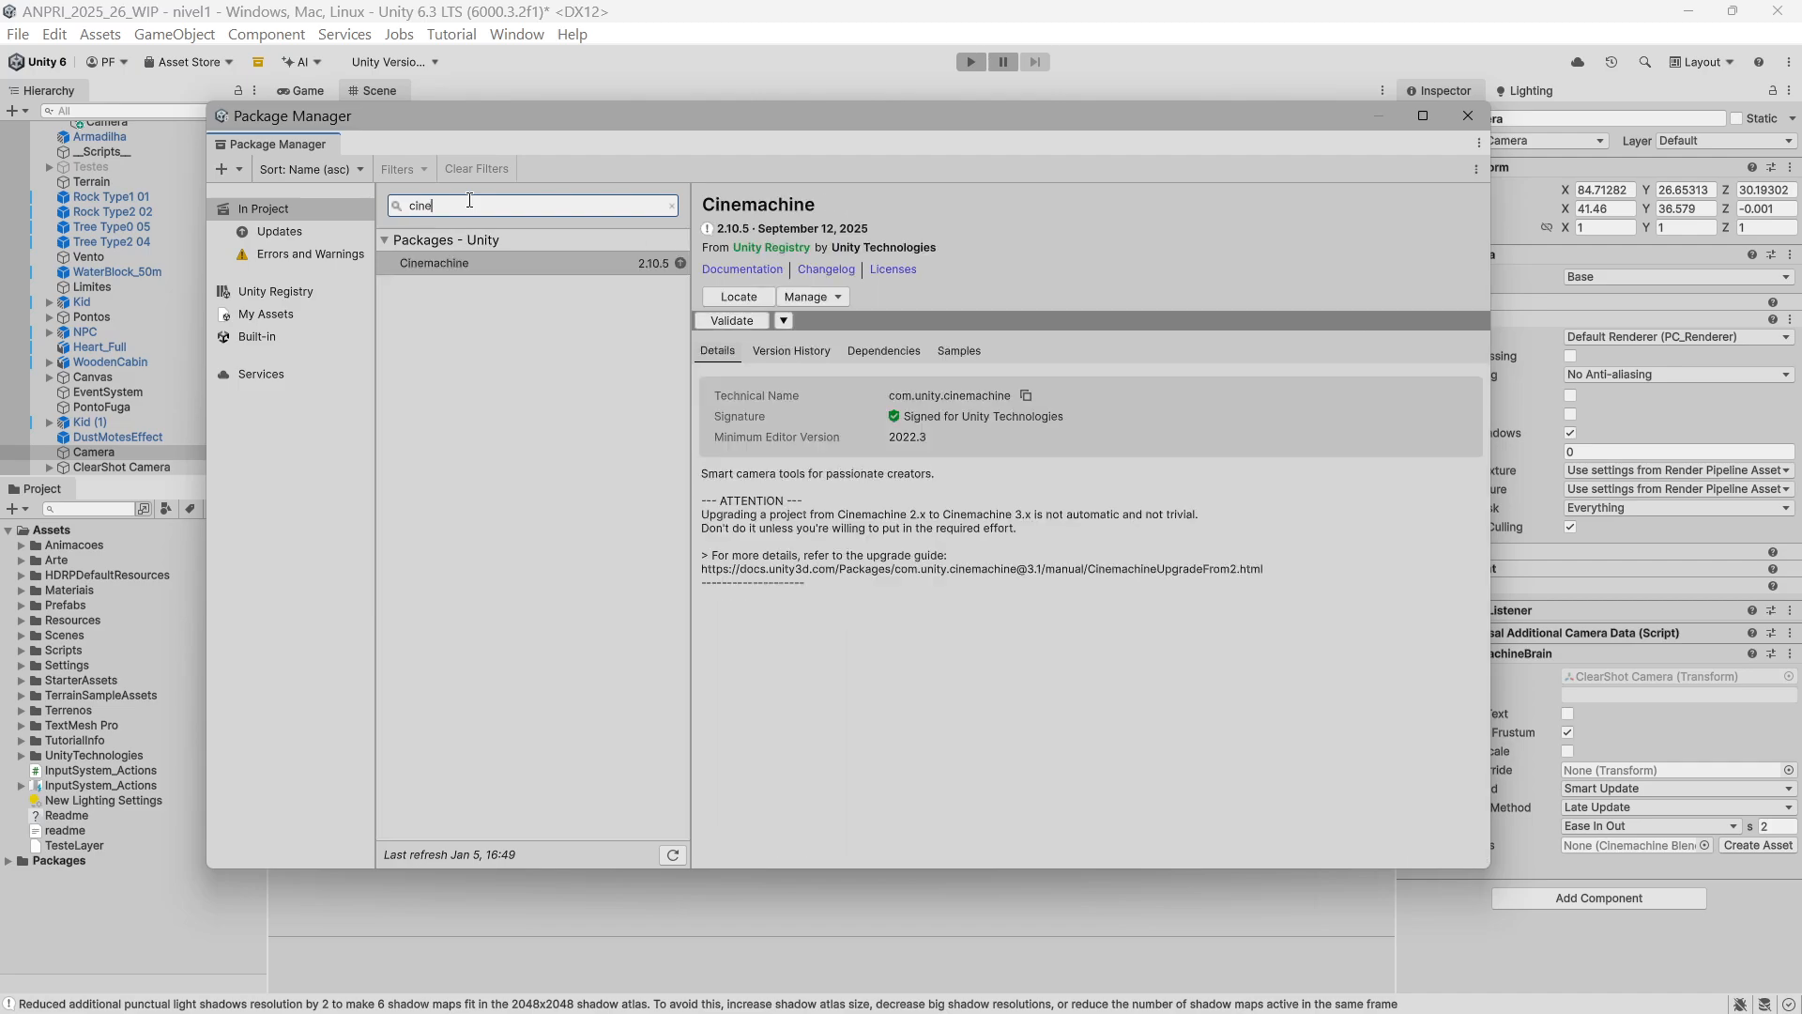
Check the Cinemachine package's management options without applying any, and close the Package Manager.
{"action": "left_click", "coordinate": [599, 265]}
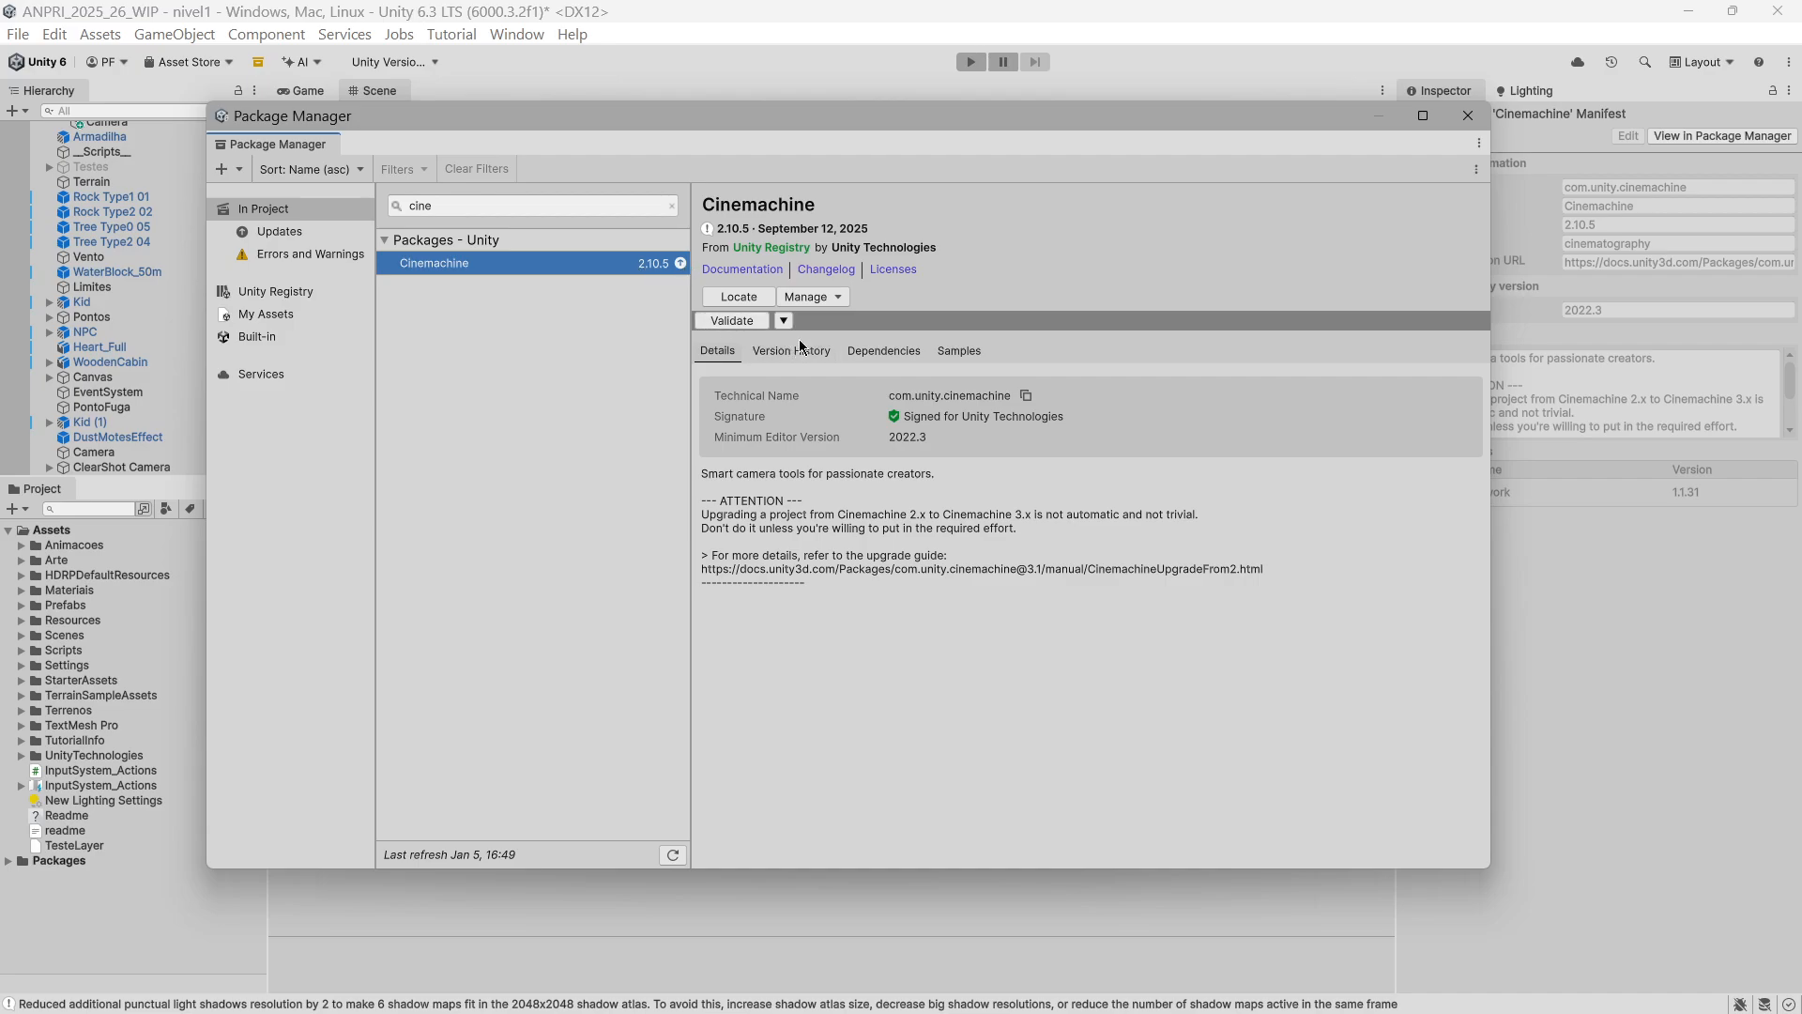
{"action": "left_click", "coordinate": [837, 298]}
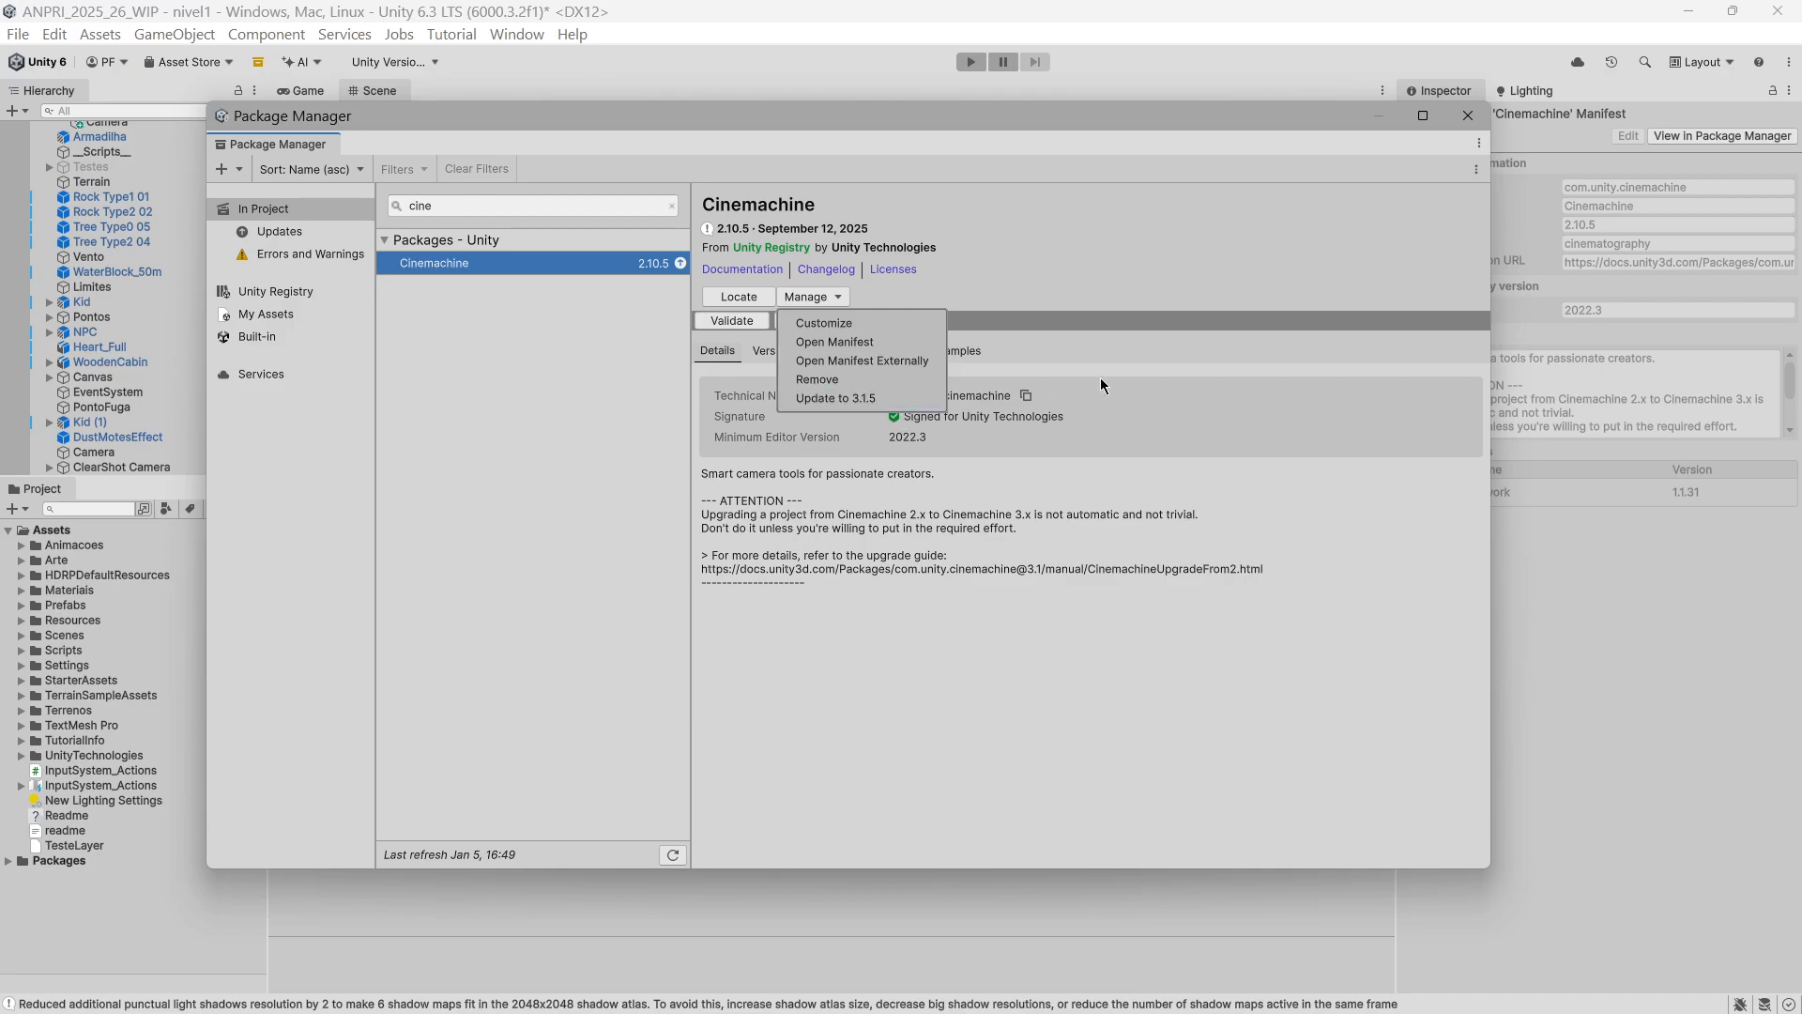
{"action": "left_click", "coordinate": [1387, 206]}
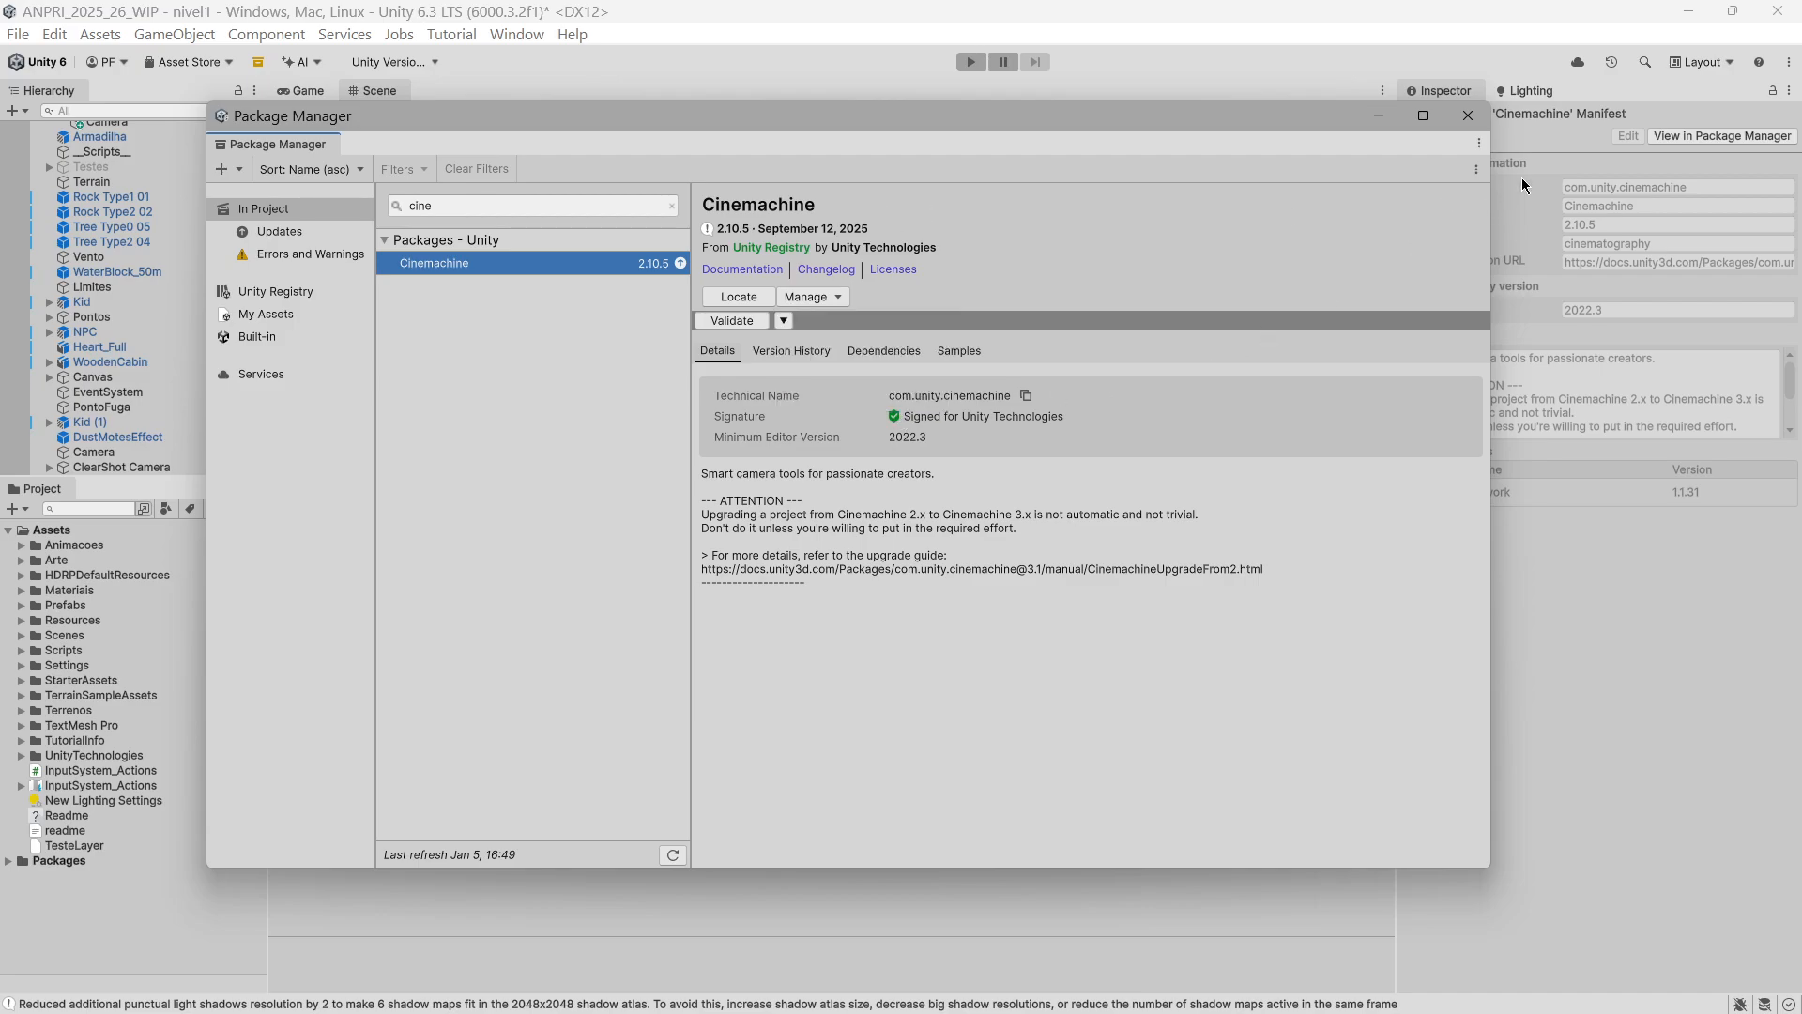
{"action": "left_click", "coordinate": [1469, 119]}
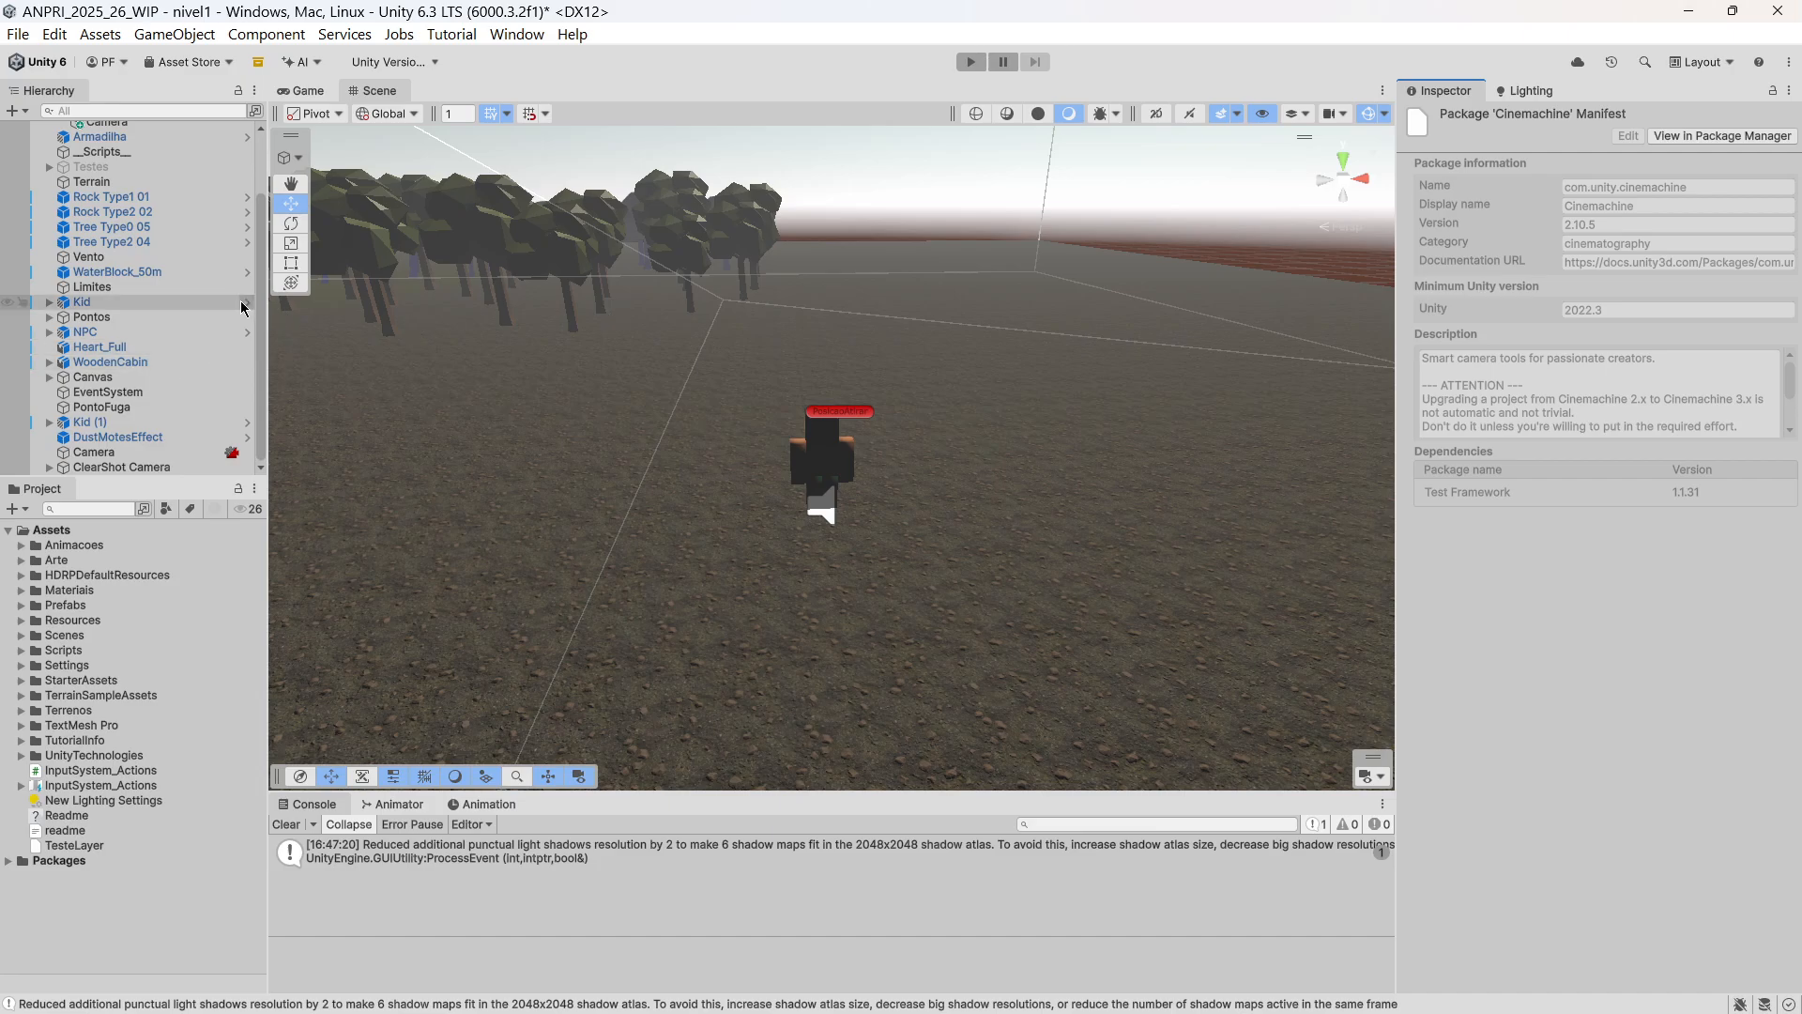
Expand the ClearShot Camera and view the settings of its Virtual Camera child.
{"action": "left_click", "coordinate": [115, 453]}
{"action": "left_click", "coordinate": [115, 466]}
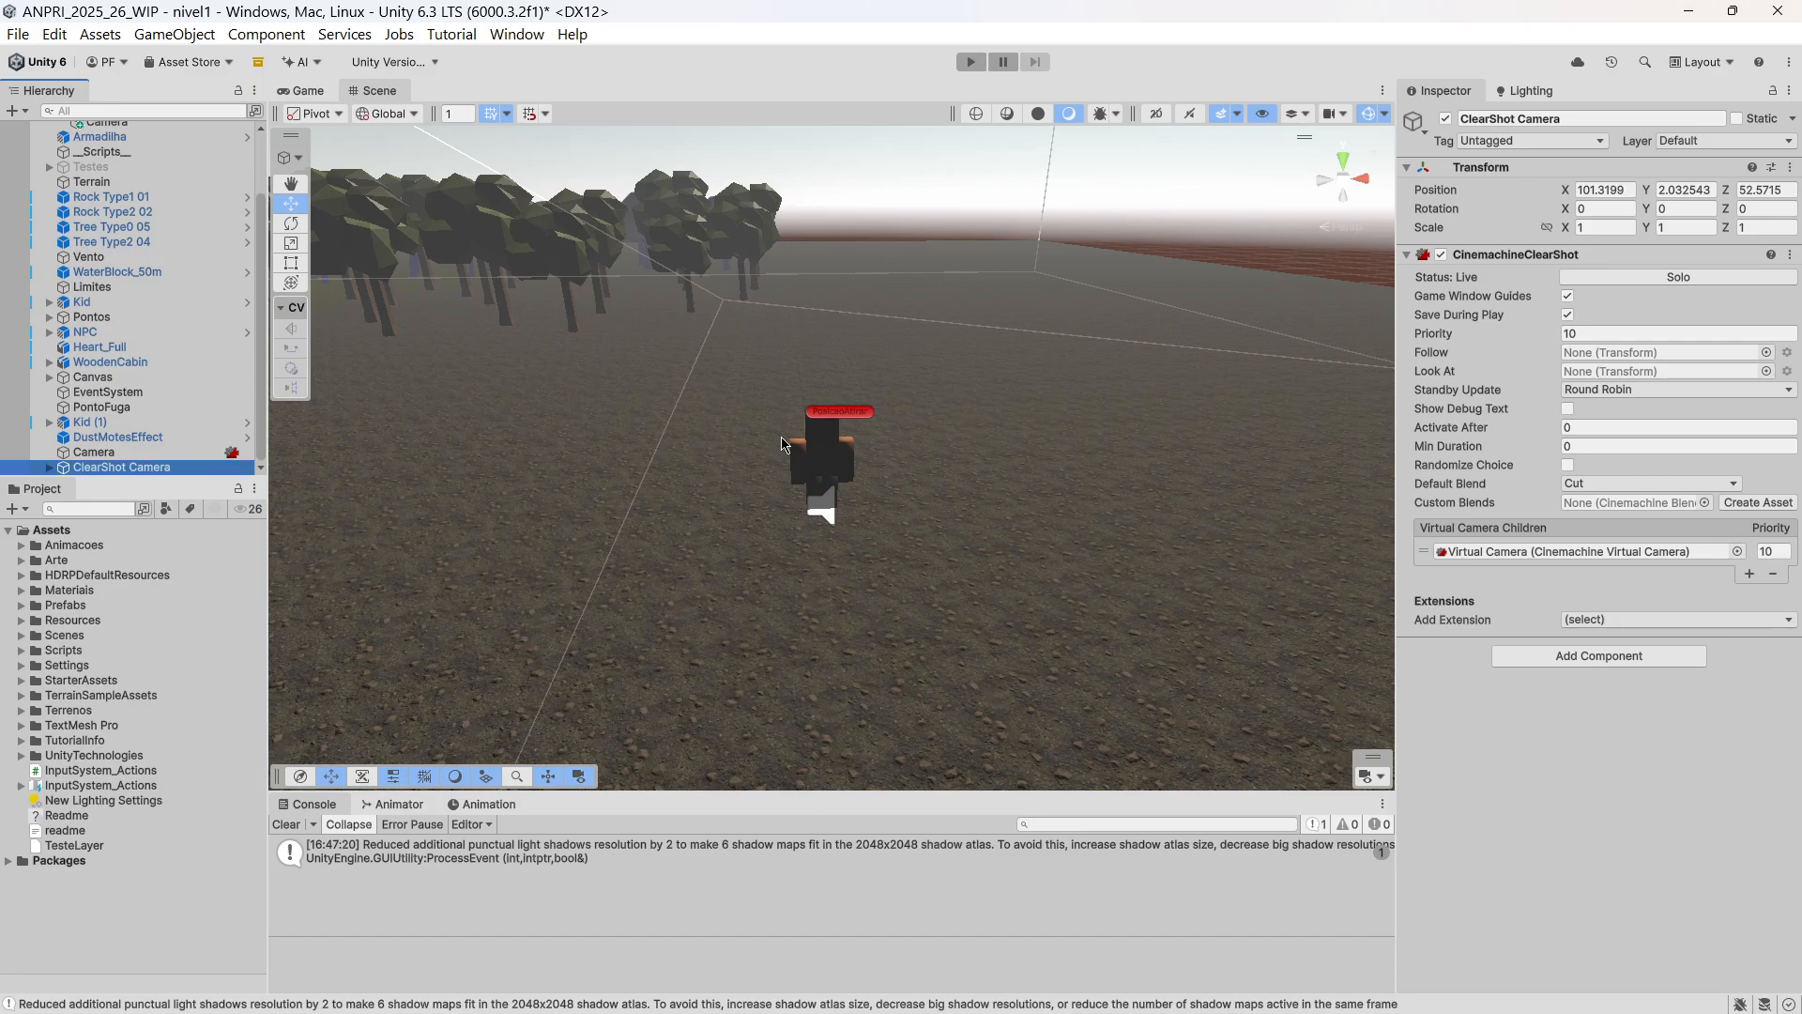
{"action": "left_click", "coordinate": [49, 467]}
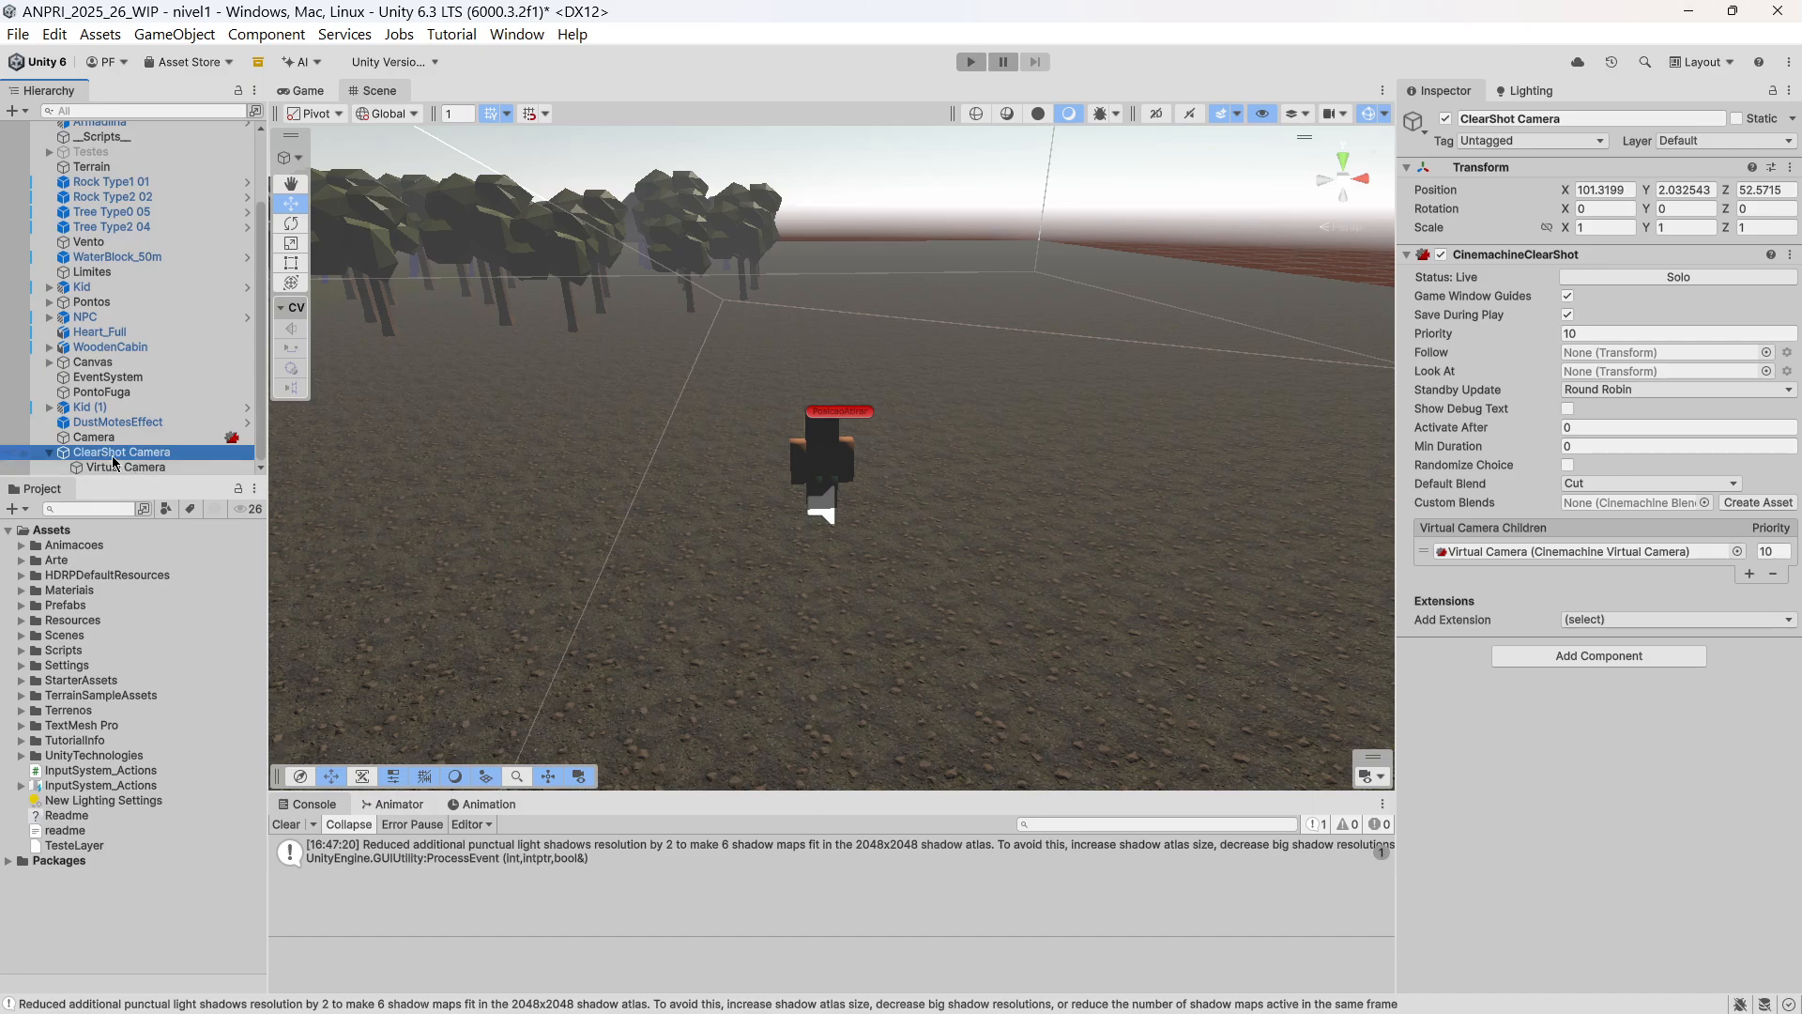
{"action": "left_click", "coordinate": [178, 467]}
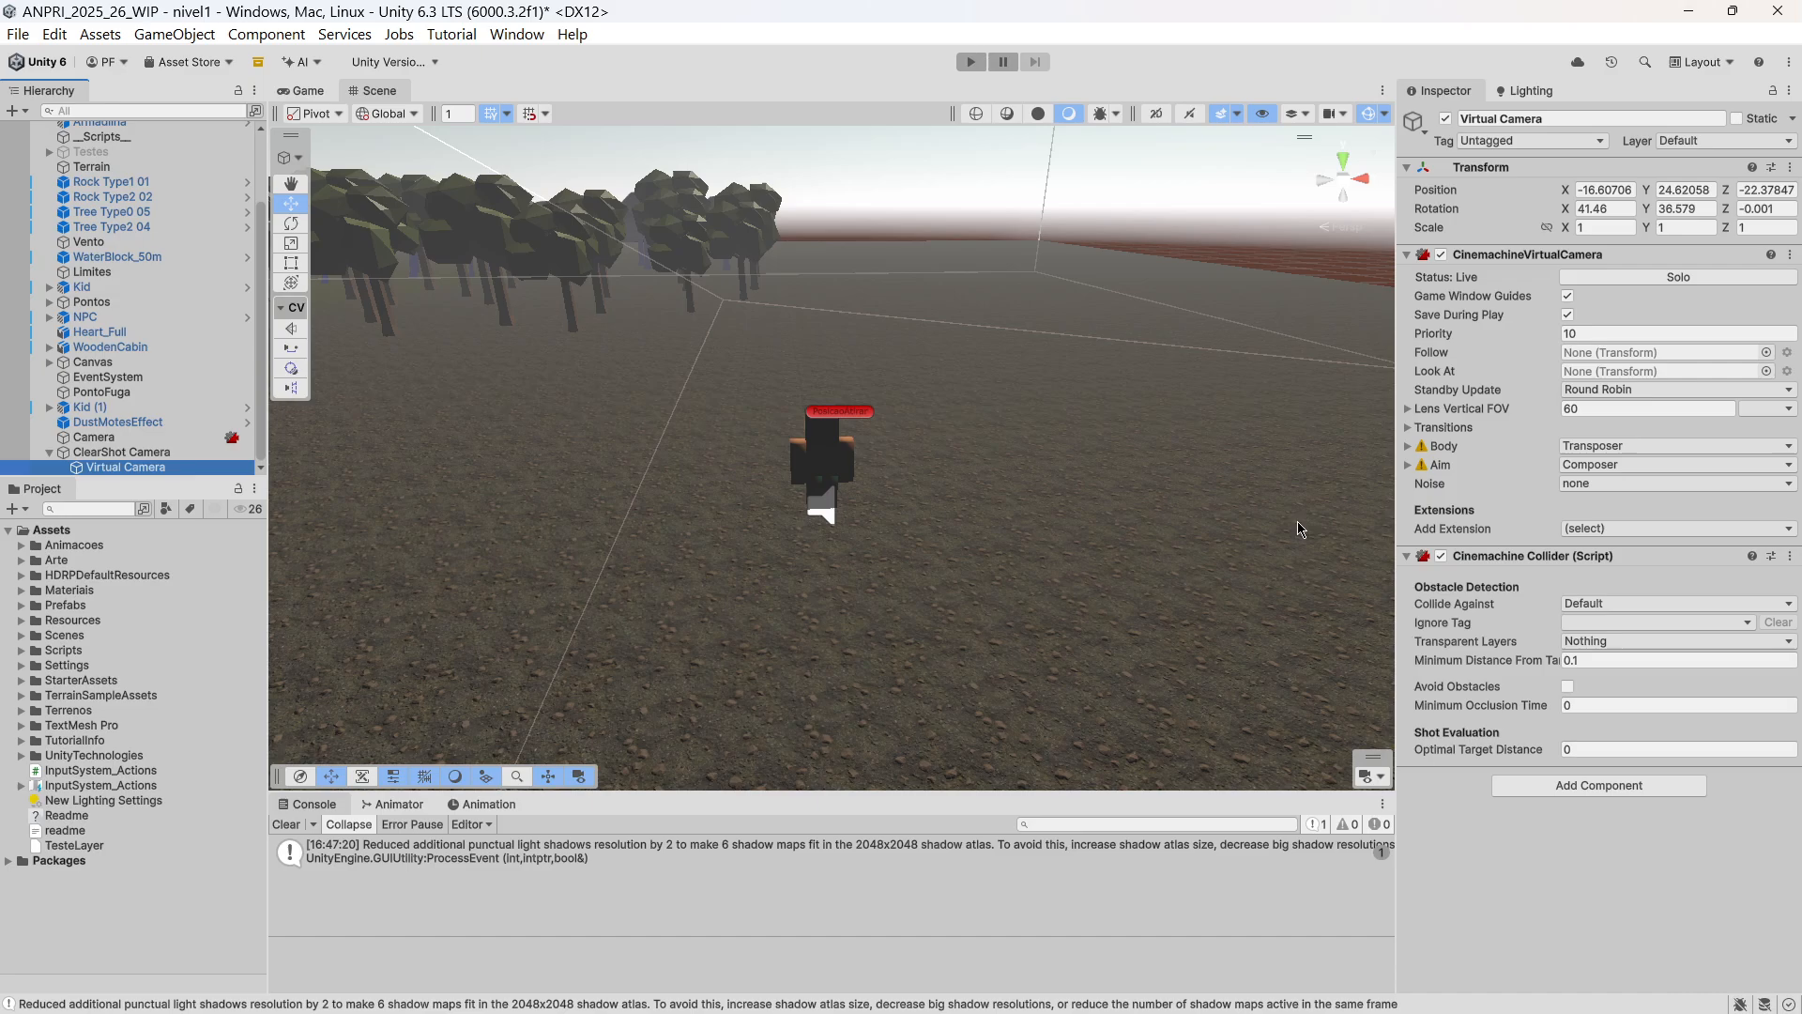
Assign the Player's Camera child as both the Follow and Look At target of the ClearShot Camera.
{"action": "left_click", "coordinate": [169, 453]}
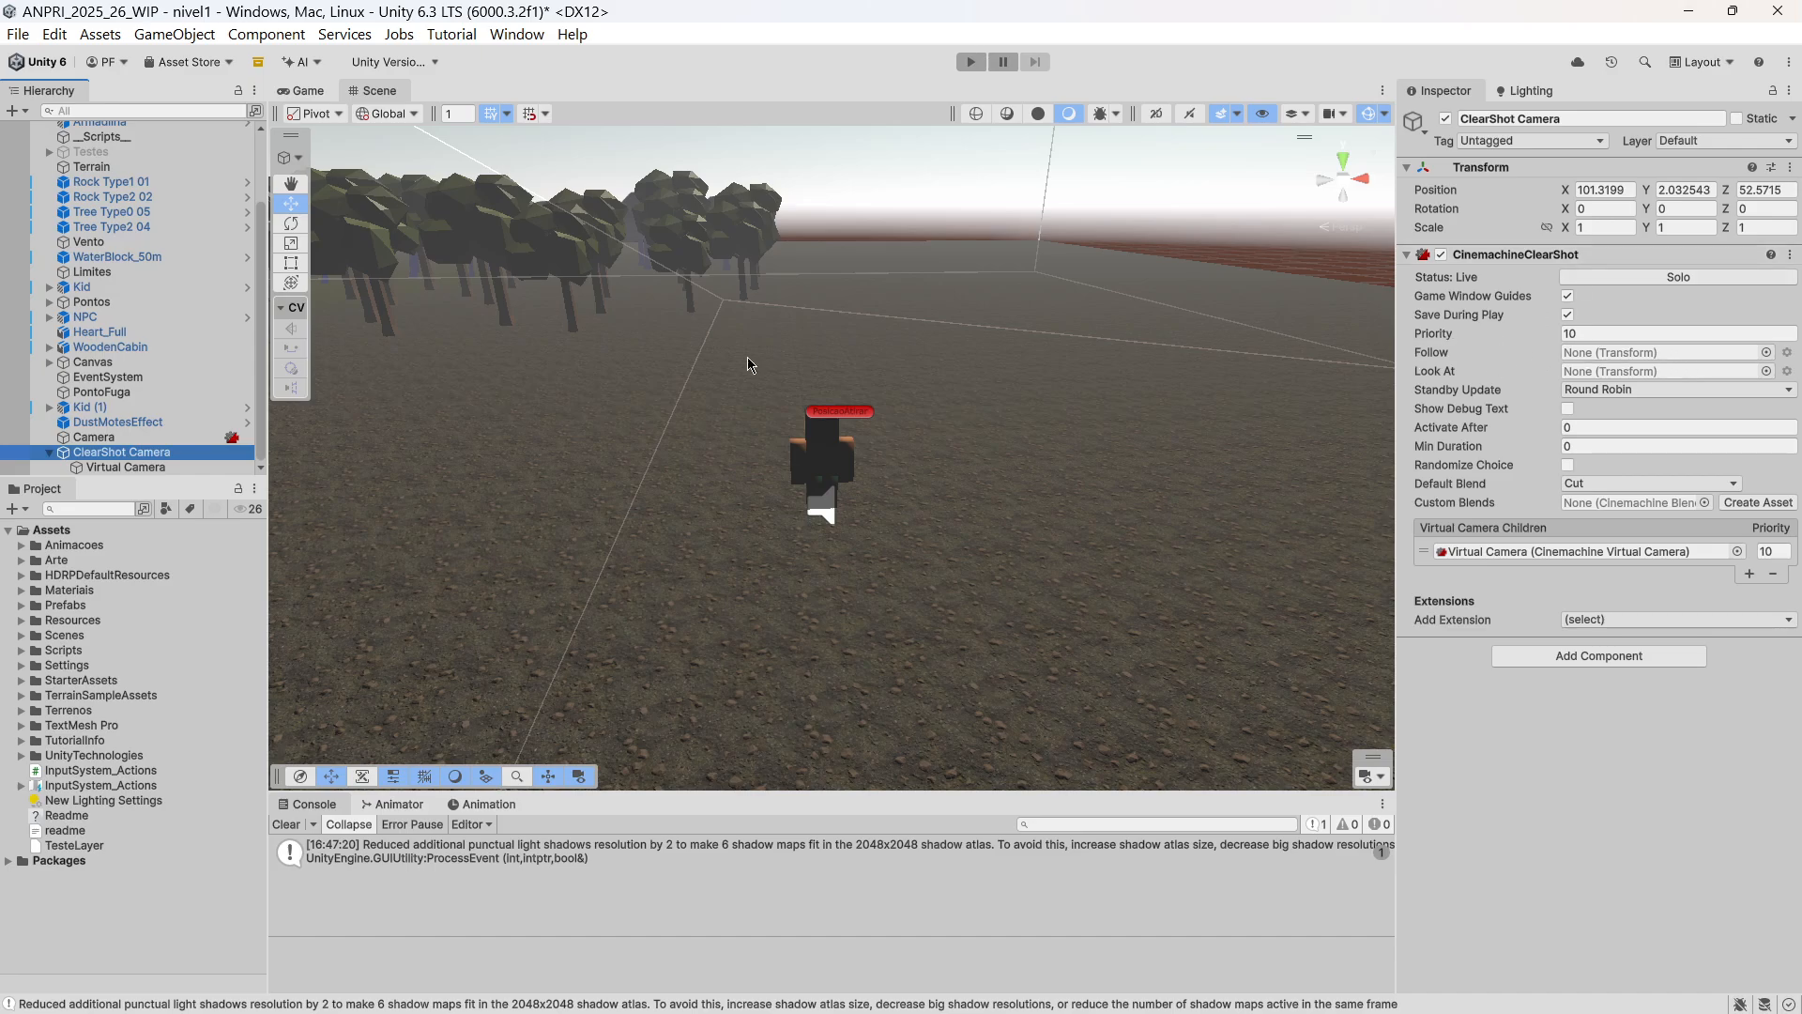
{"action": "scroll", "coordinate": [173, 295], "scroll_direction": "up", "scroll_amount": 2}
{"action": "left_click_drag", "start_coordinate": [122, 204], "coordinate": [1593, 353]}
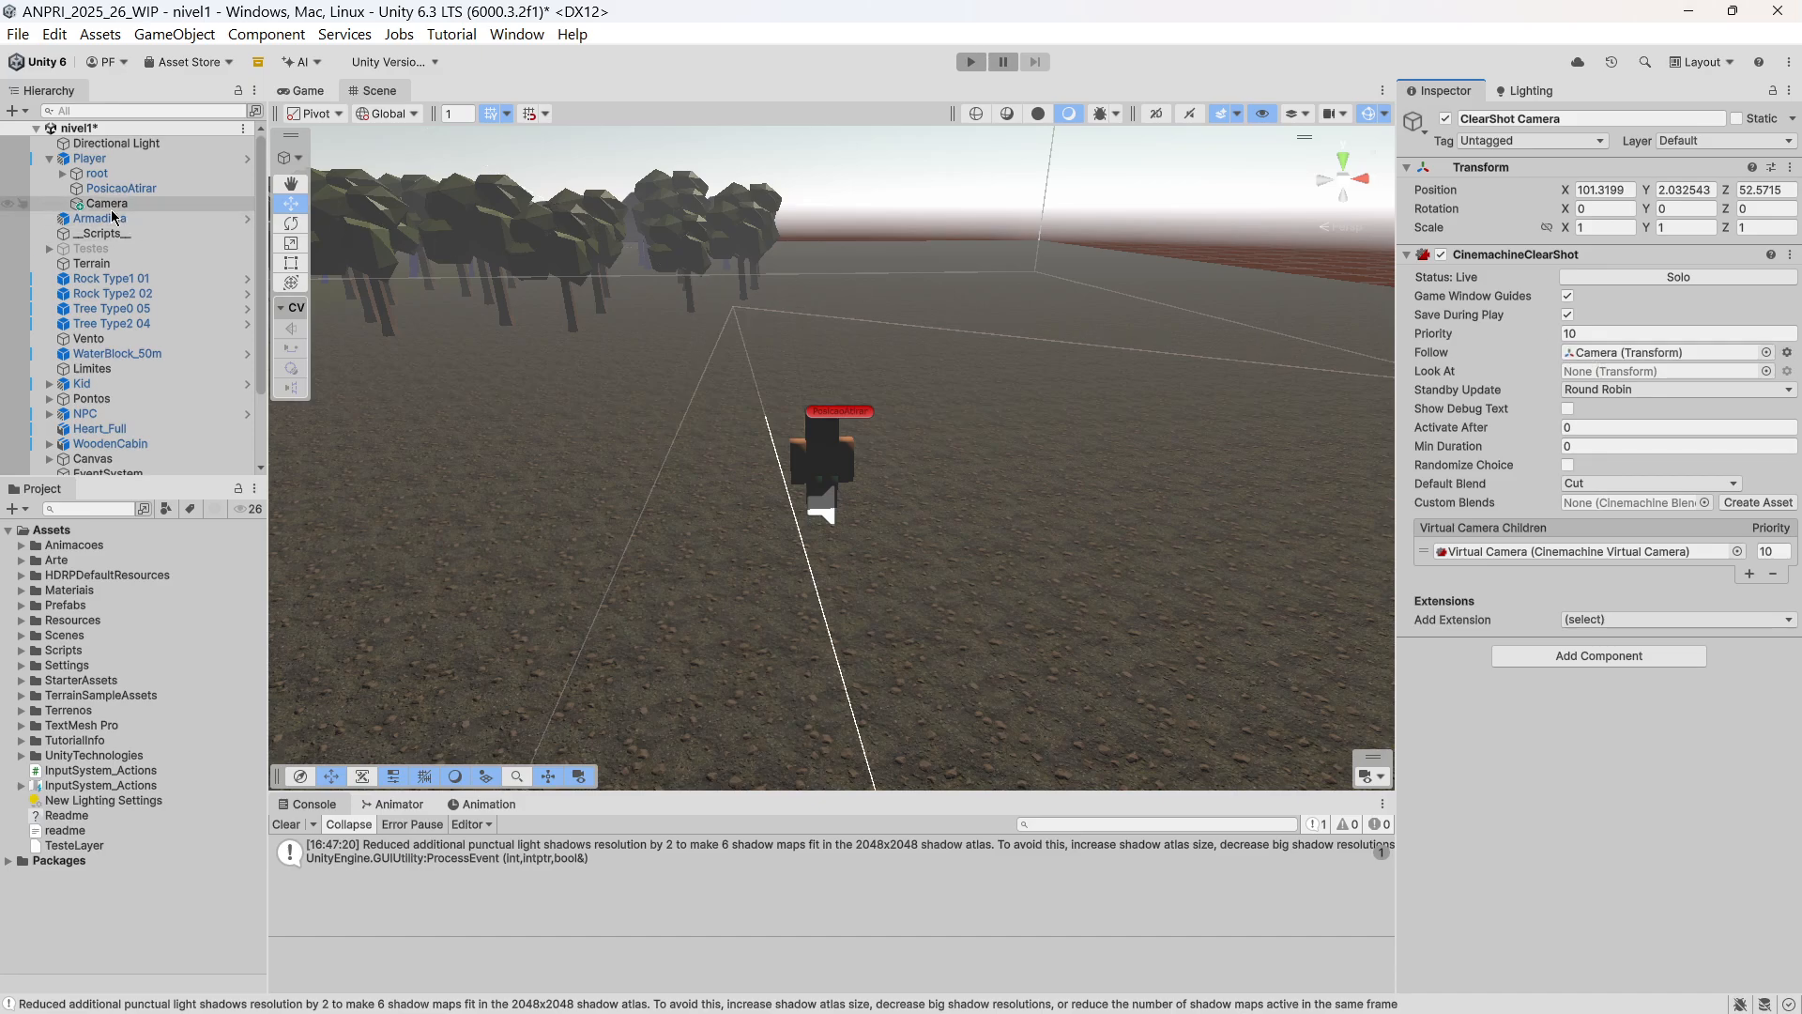
{"action": "left_click_drag", "start_coordinate": [472, 243], "coordinate": [1594, 375]}
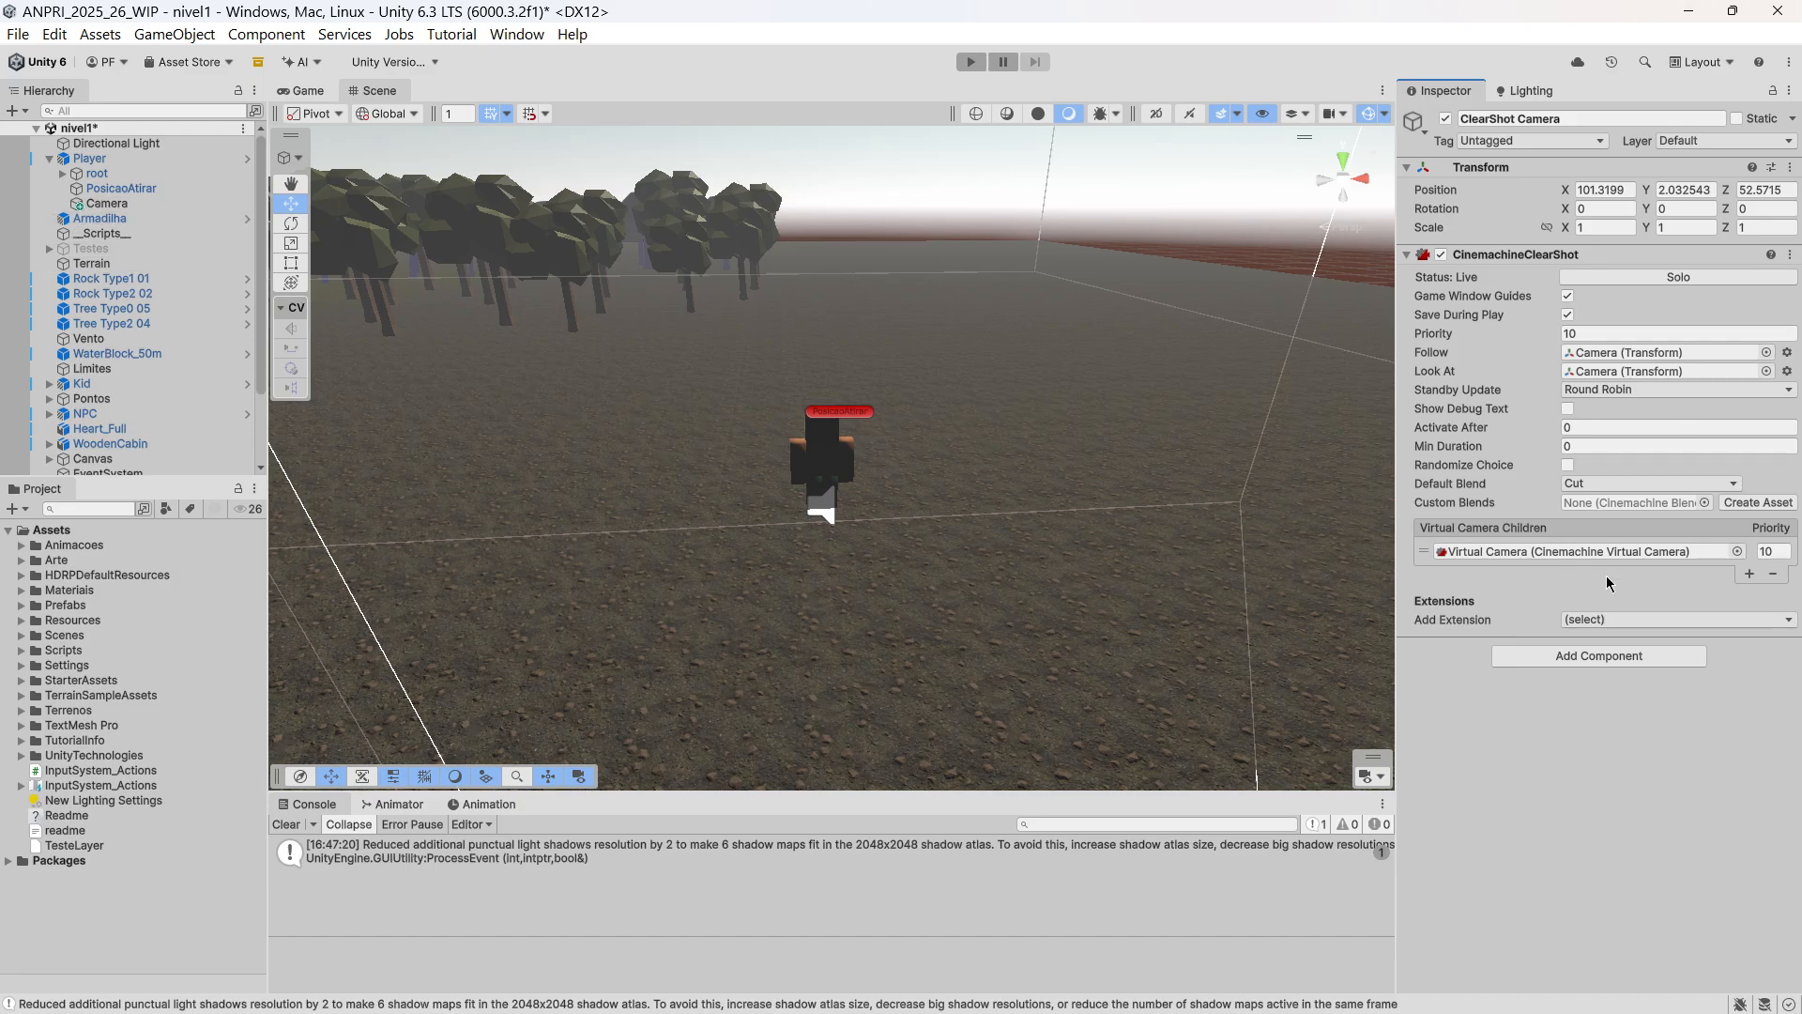
Collapse the Player's children and expand the Body settings of the ClearShot Camera's Virtual Camera.
{"action": "left_click", "coordinate": [48, 158]}
{"action": "scroll", "coordinate": [120, 288], "scroll_direction": "down", "scroll_amount": 3}
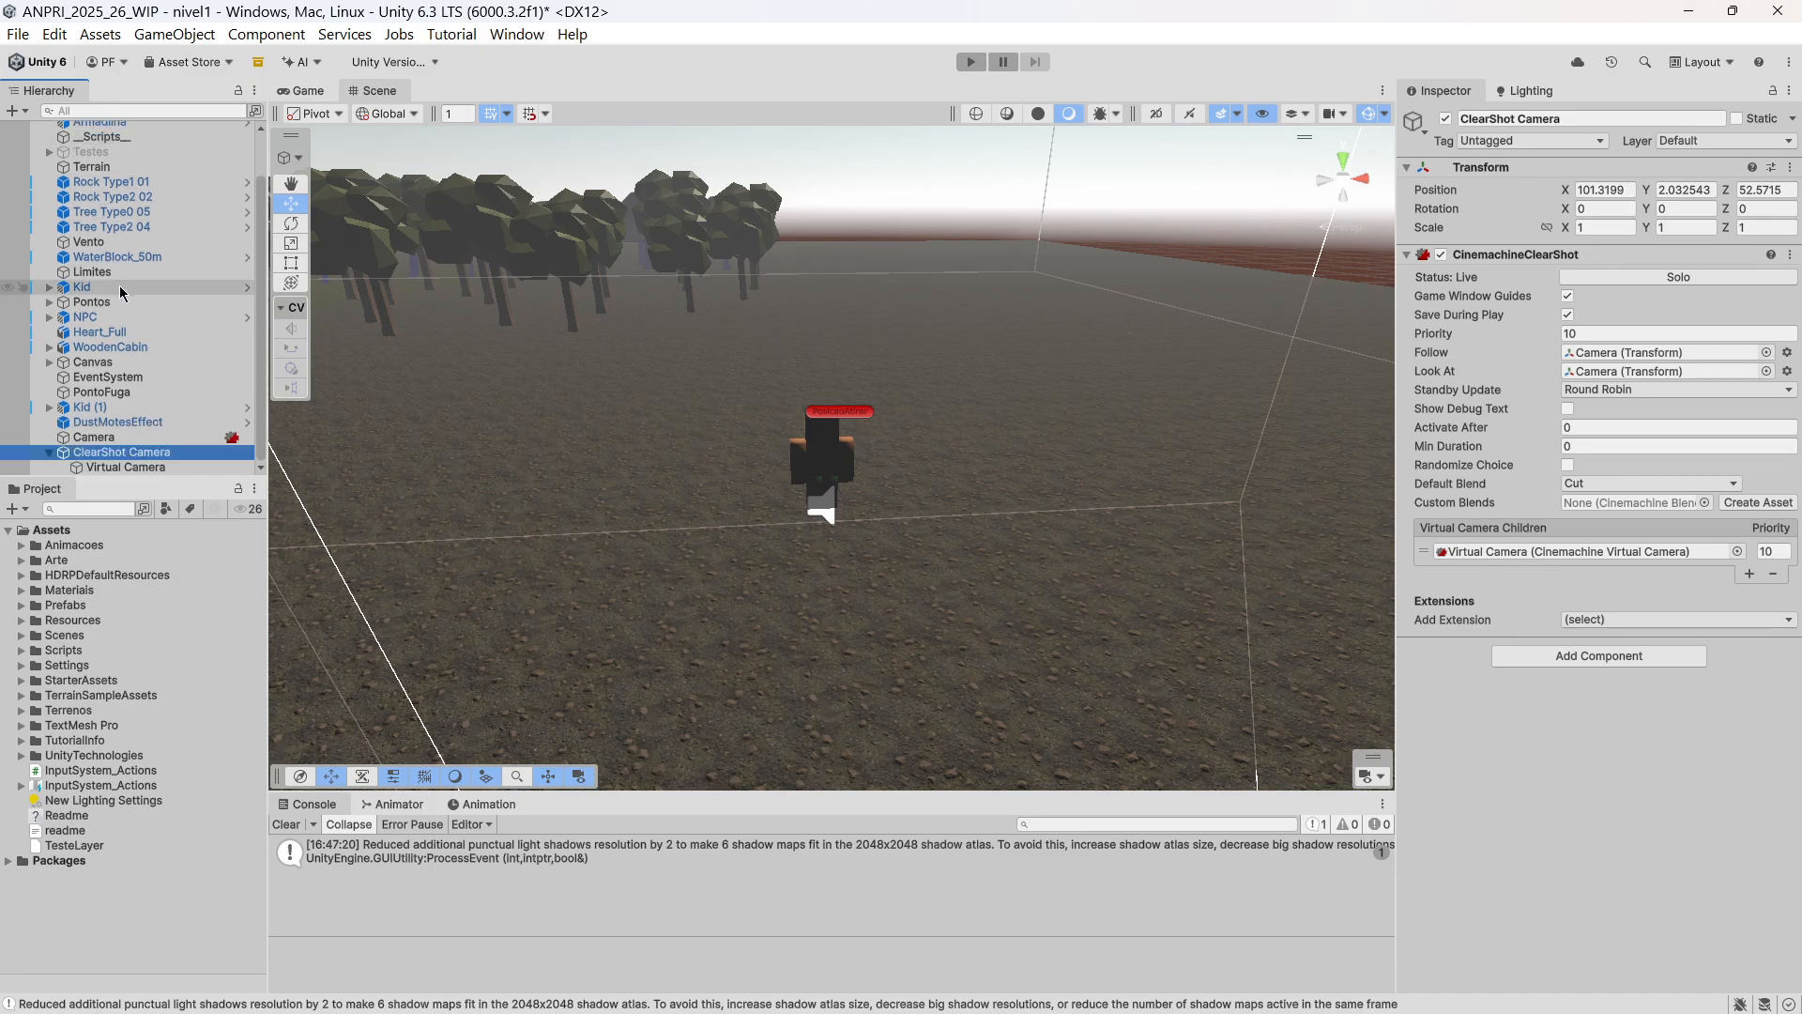
{"action": "left_click", "coordinate": [128, 468]}
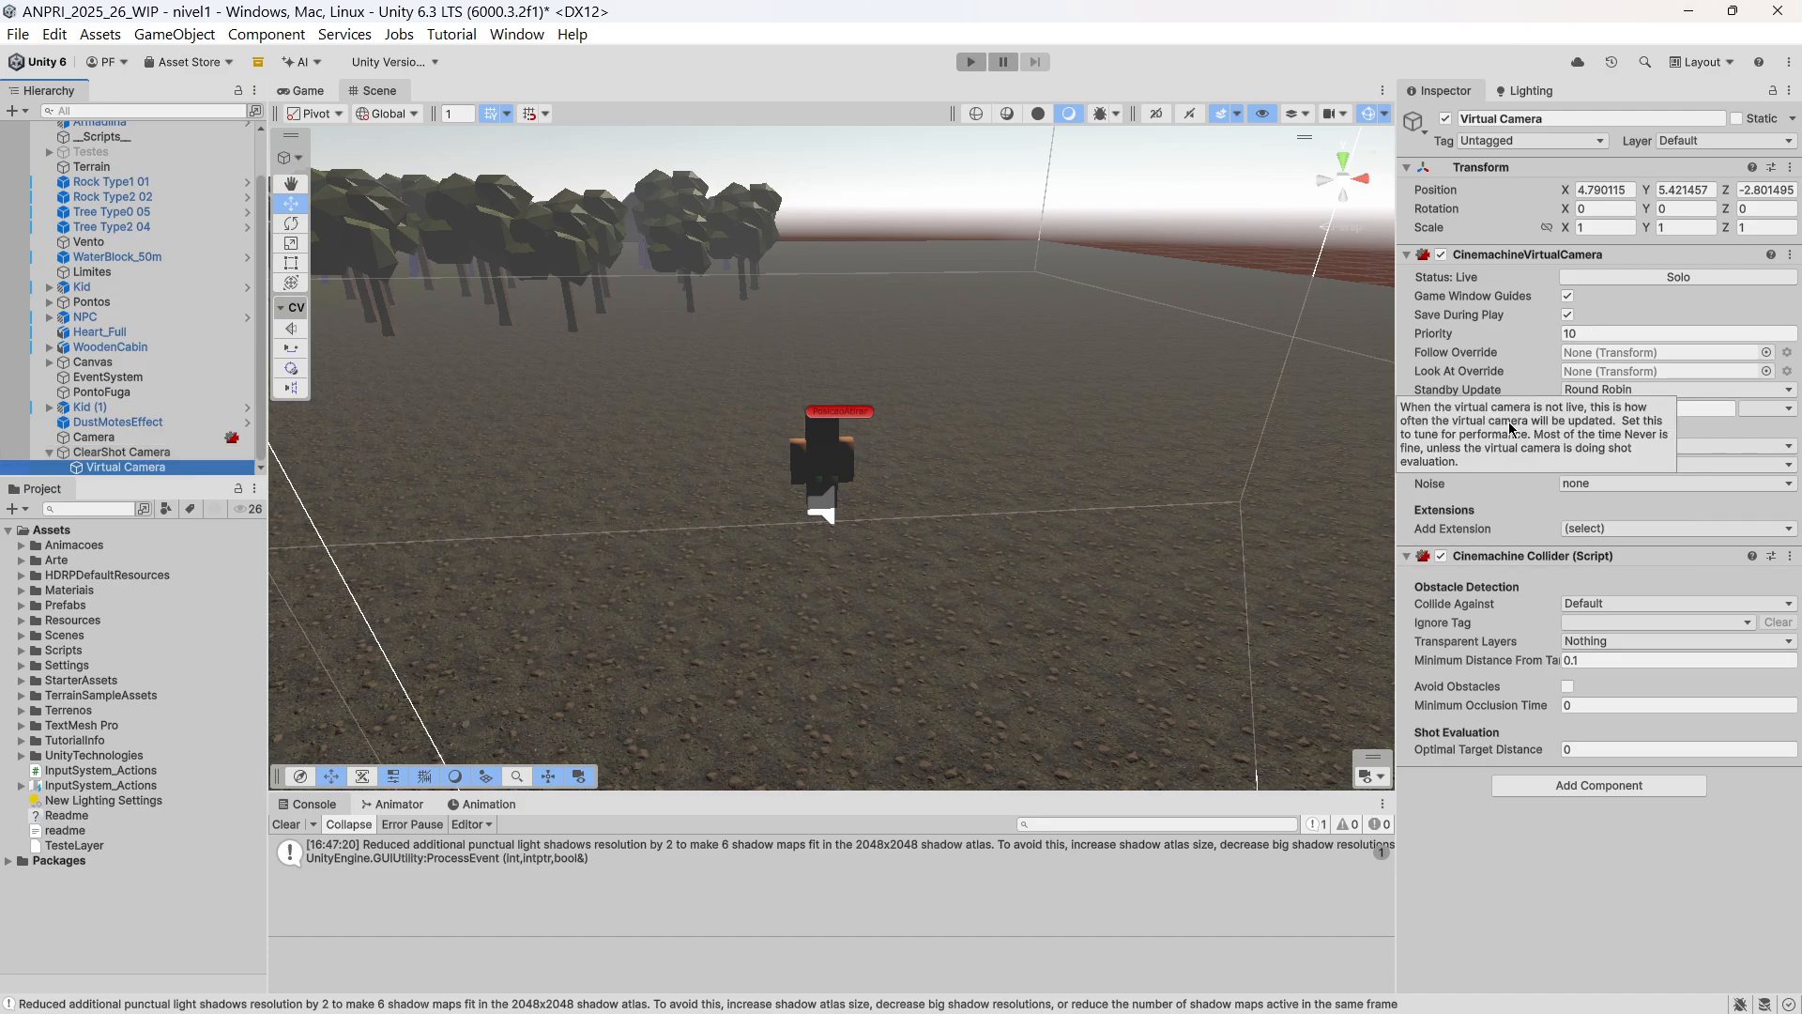
{"action": "left_click", "coordinate": [1409, 447]}
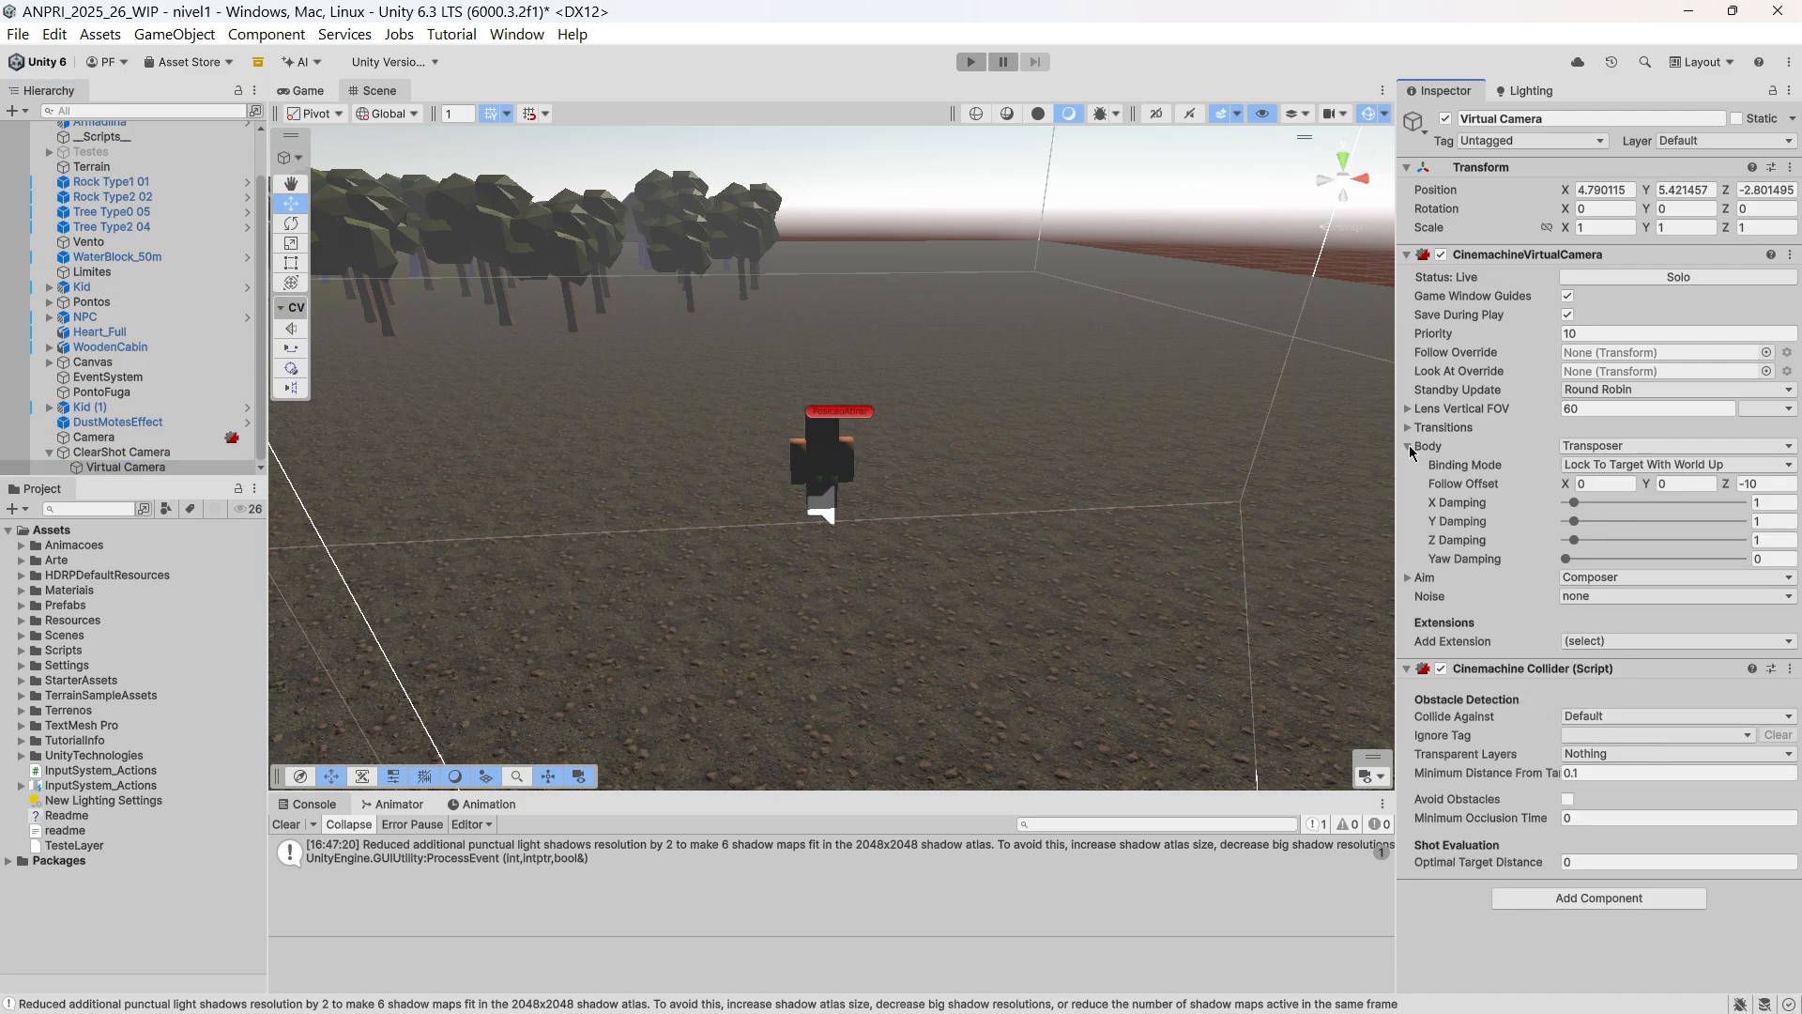
Play-test the scene to check how the ClearShot Camera follows the player, and stop the test.
{"action": "middle_click_drag", "start_coordinate": [1021, 541], "coordinate": [1066, 542]}
{"action": "right_click_drag", "start_coordinate": [1066, 542], "coordinate": [1056, 471]}
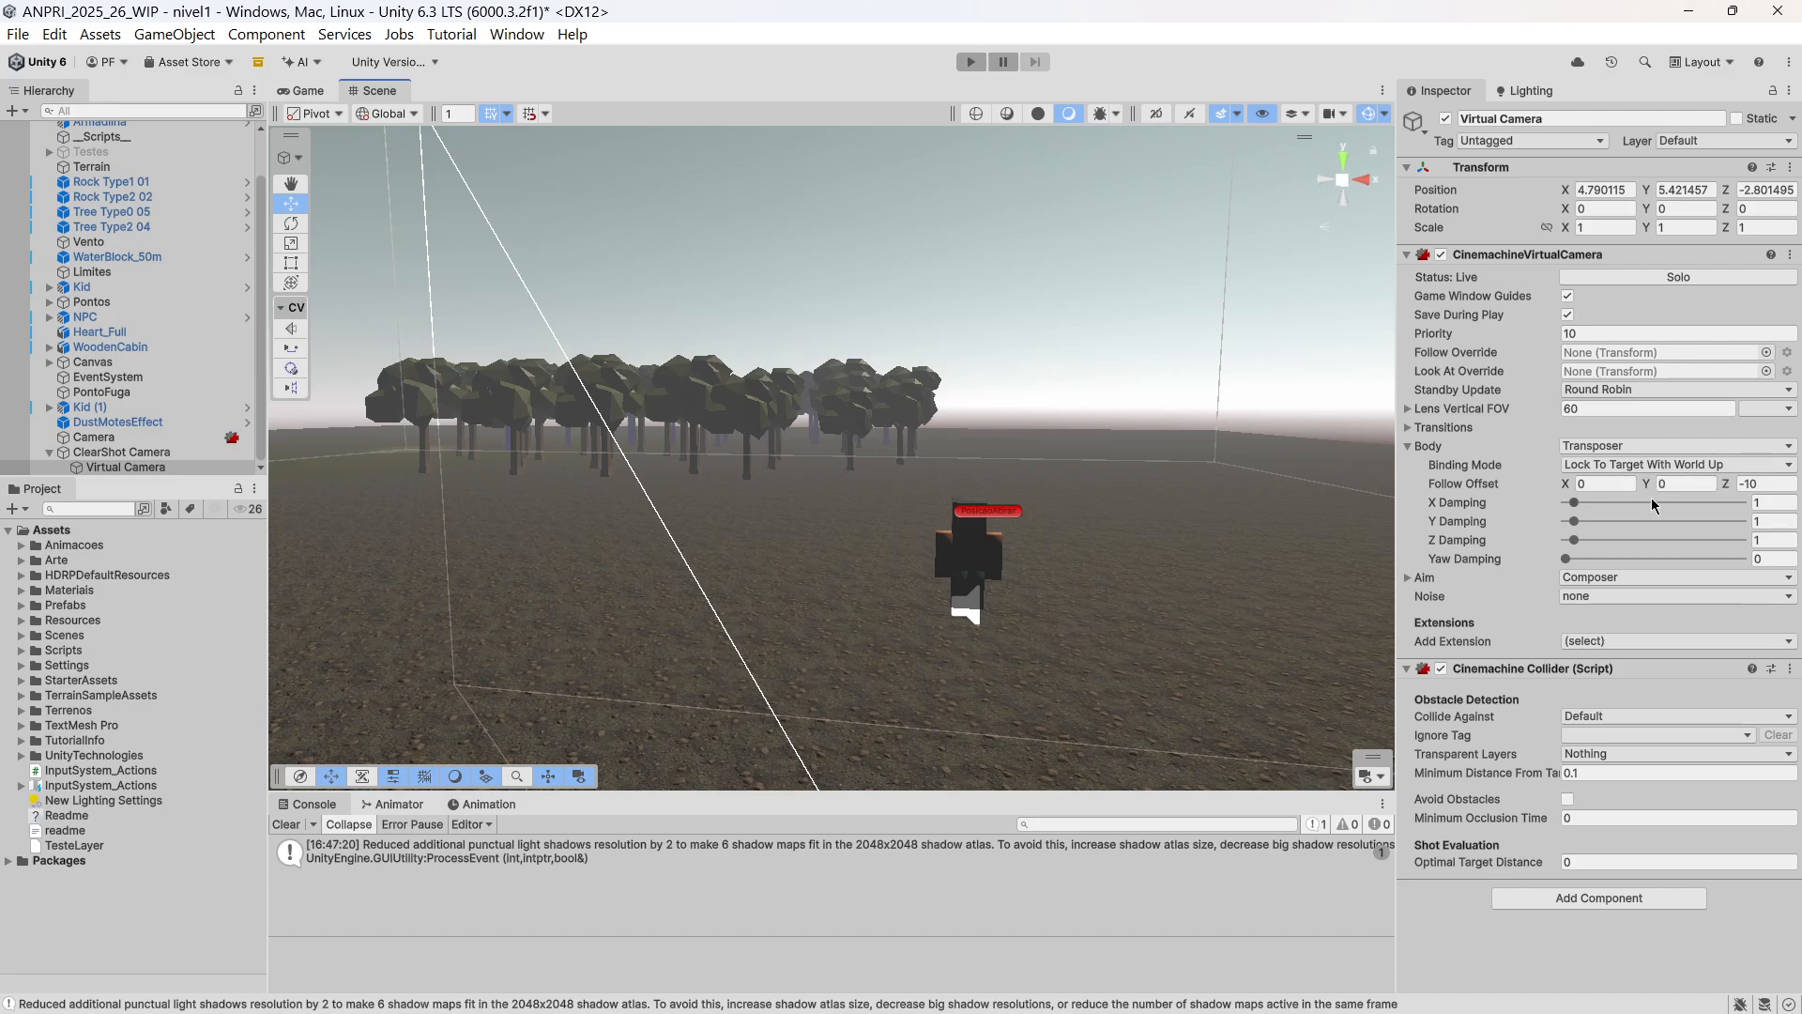
{"action": "left_click", "coordinate": [971, 61]}
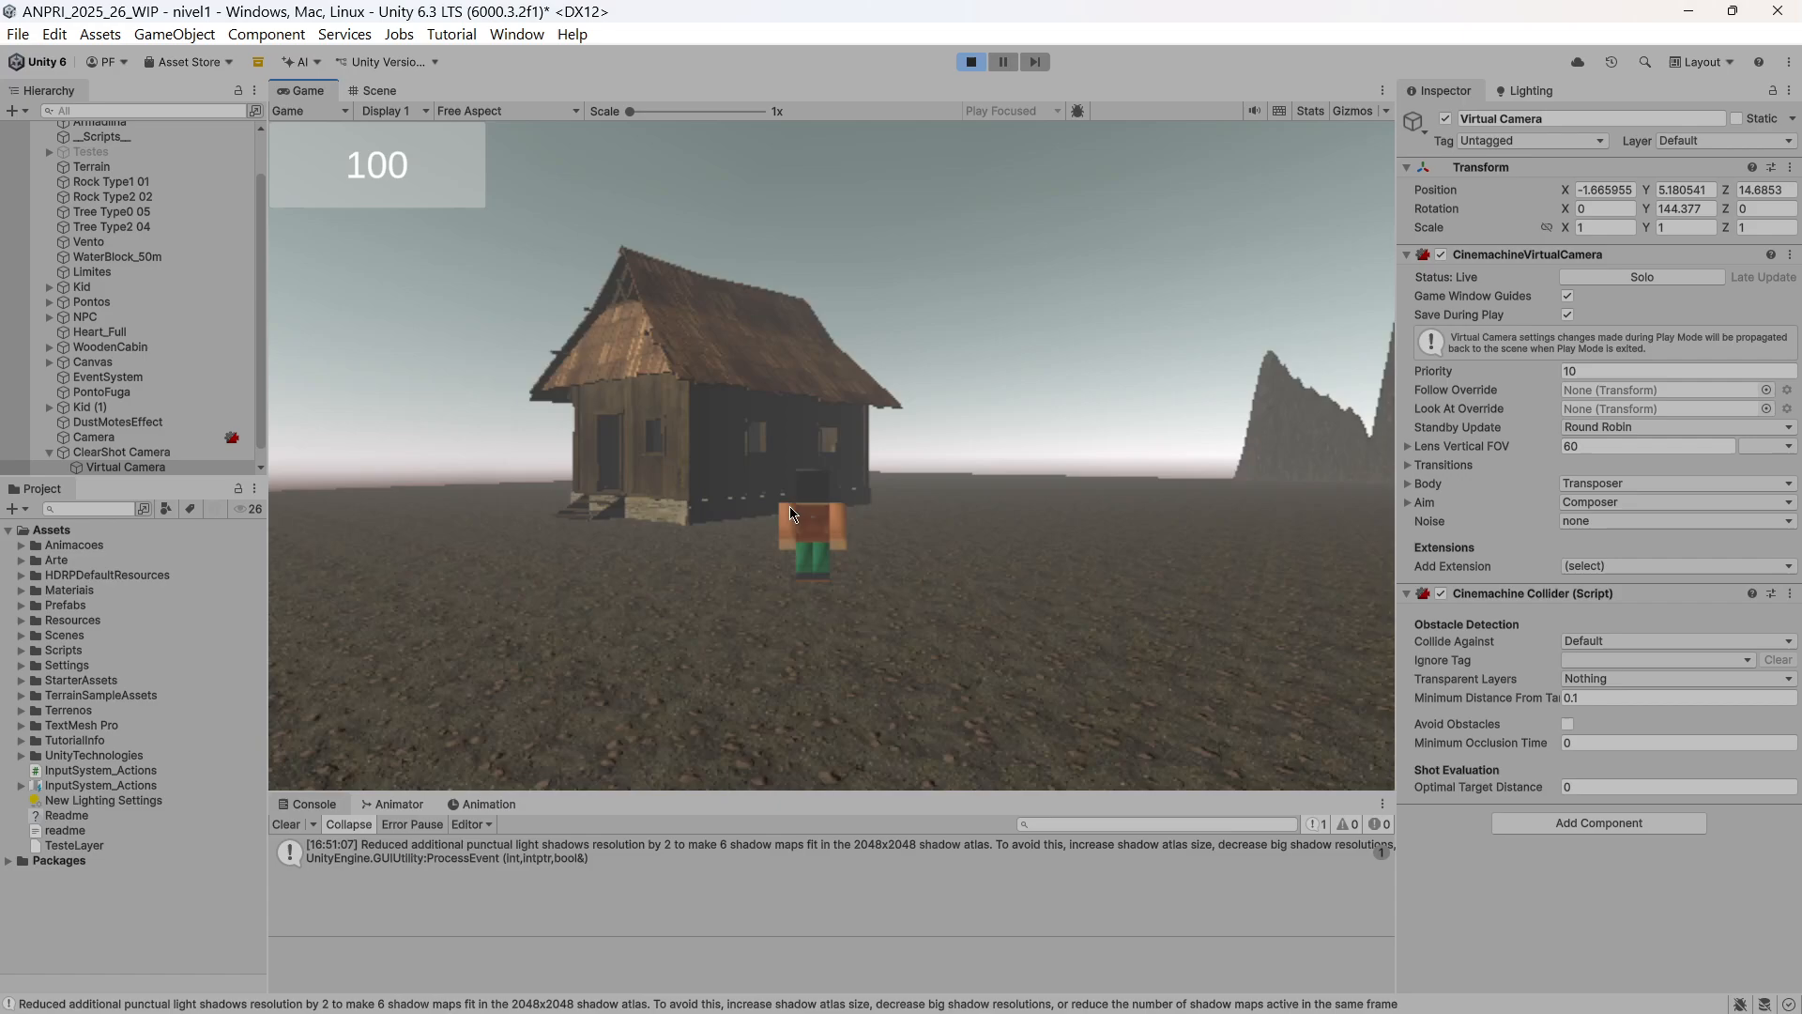
{"action": "left_click", "coordinate": [971, 62]}
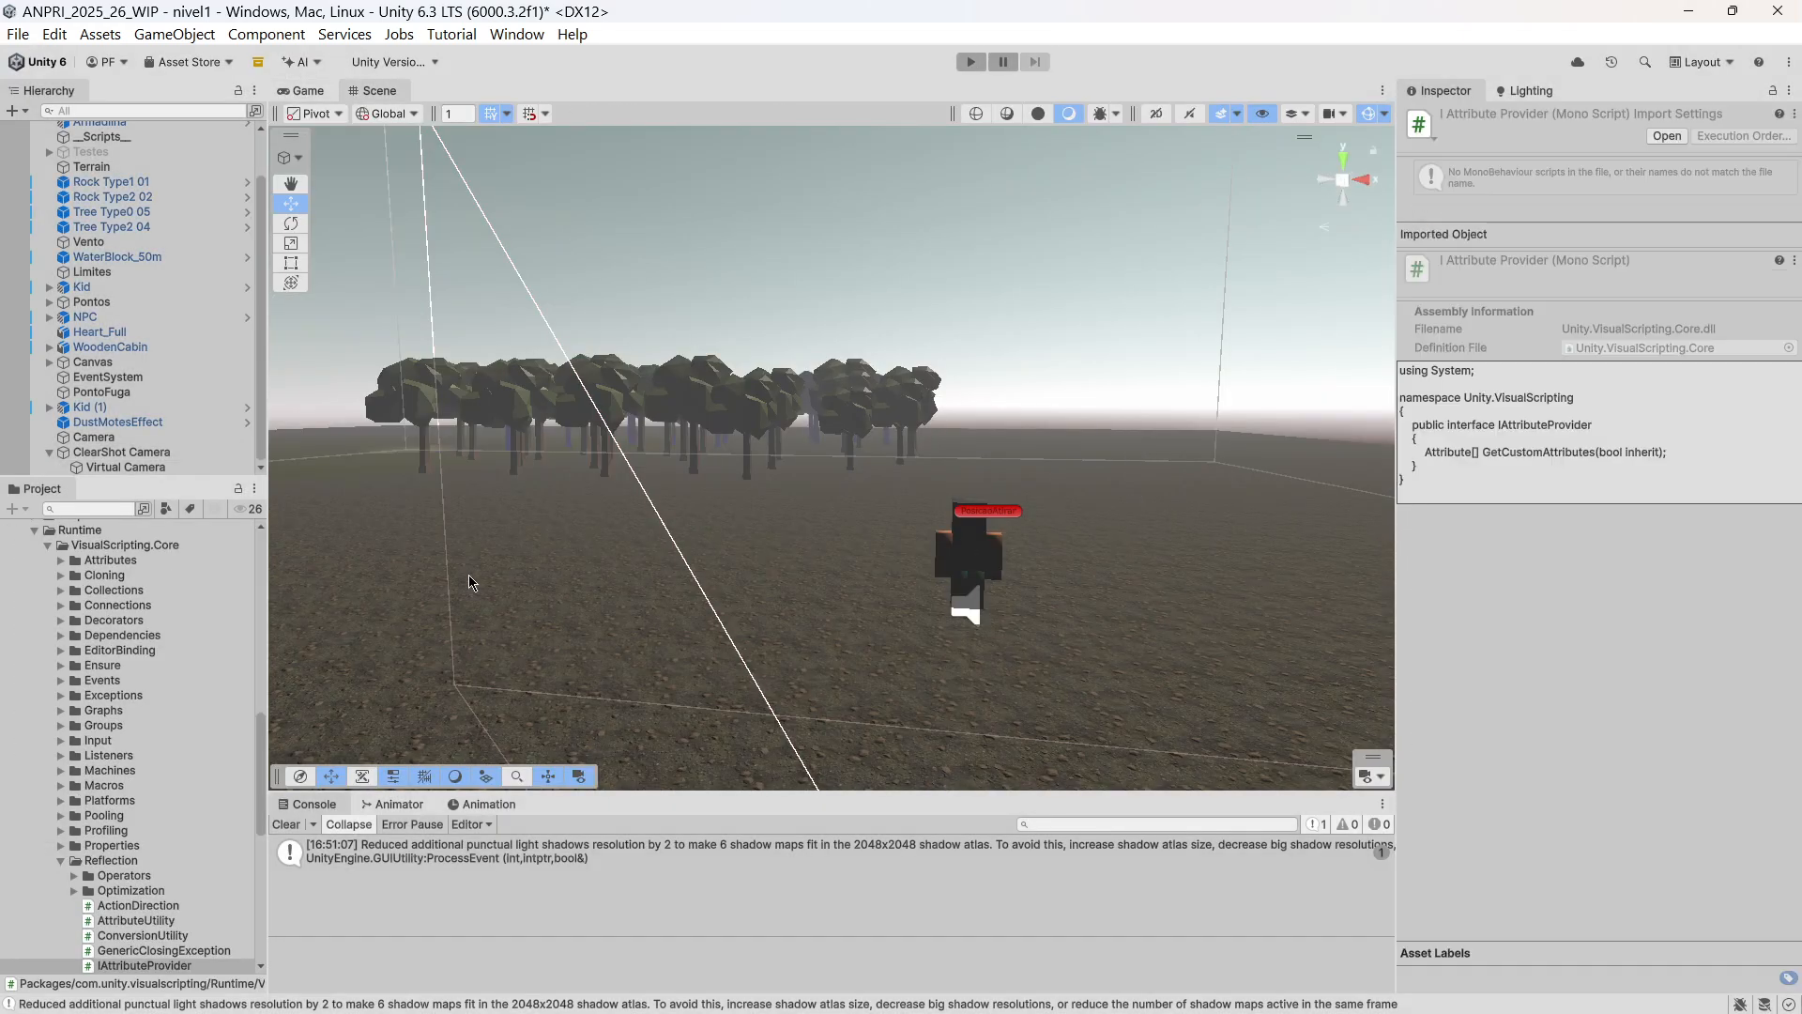
Set the Virtual Camera's Body Follow Offset to Y 2 and Z -5.
{"action": "left_click", "coordinate": [150, 467]}
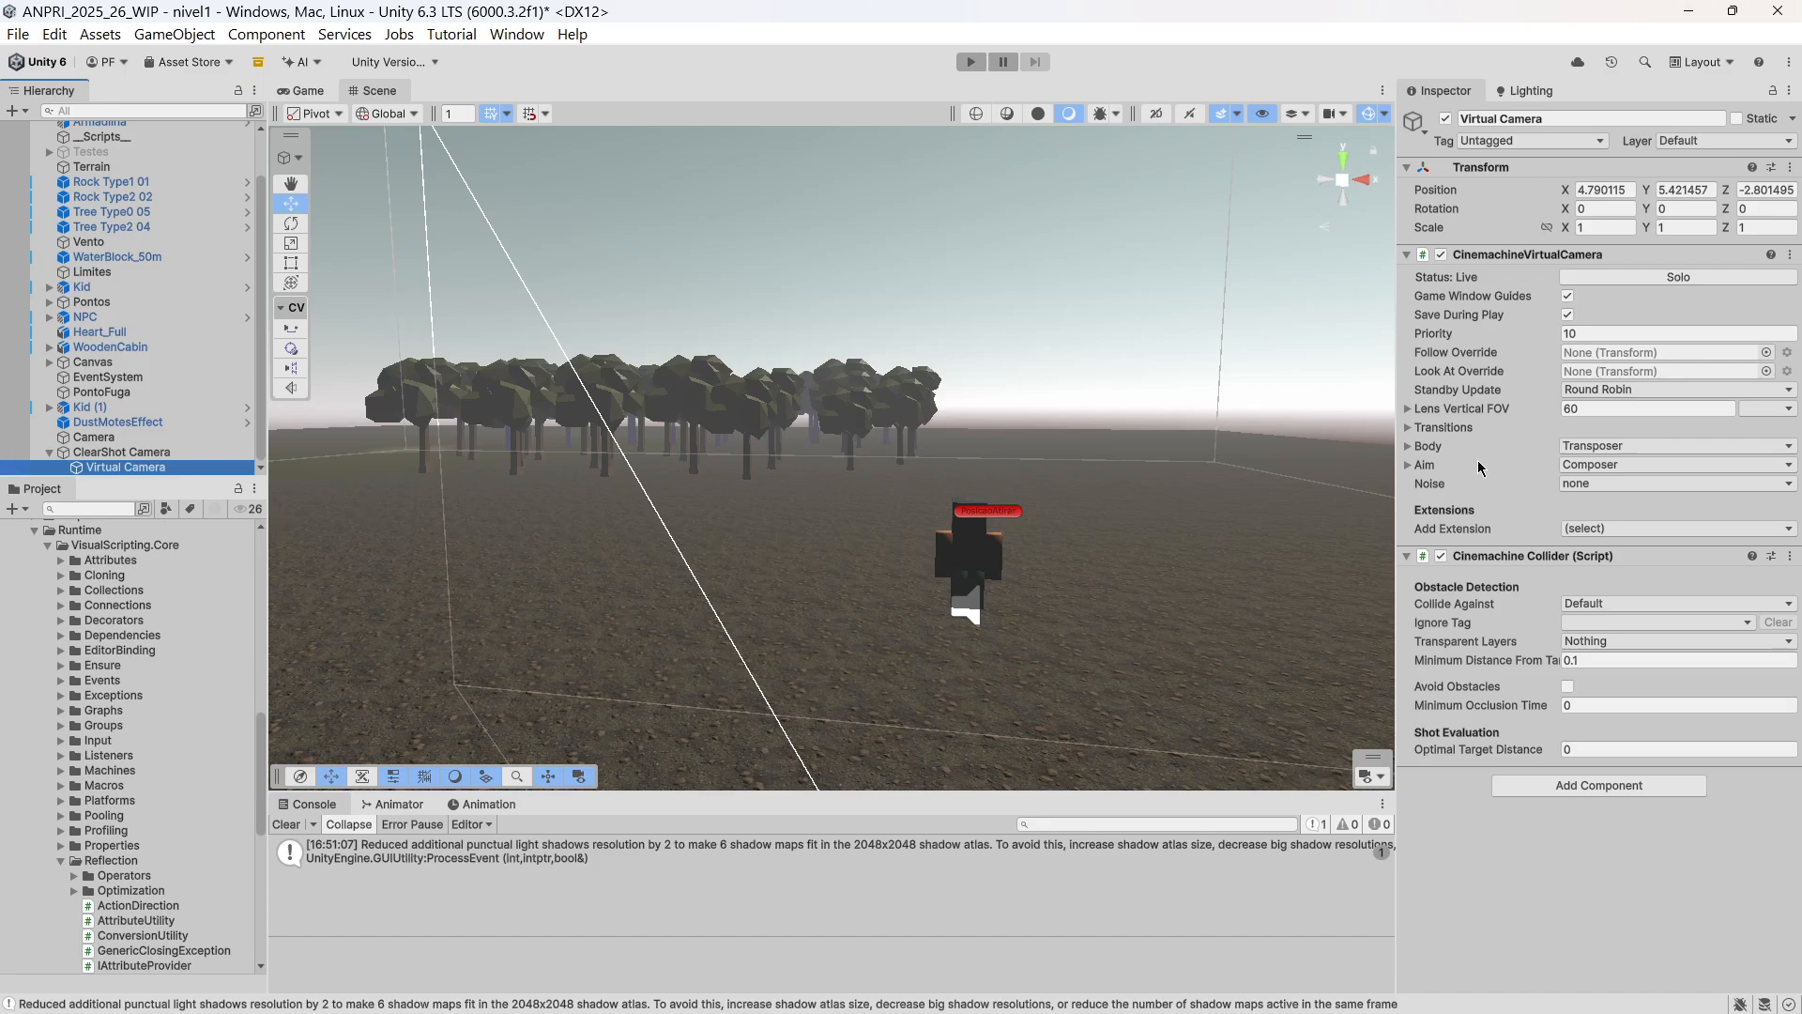
{"action": "left_click", "coordinate": [1428, 446]}
{"action": "left_click", "coordinate": [1768, 484]}
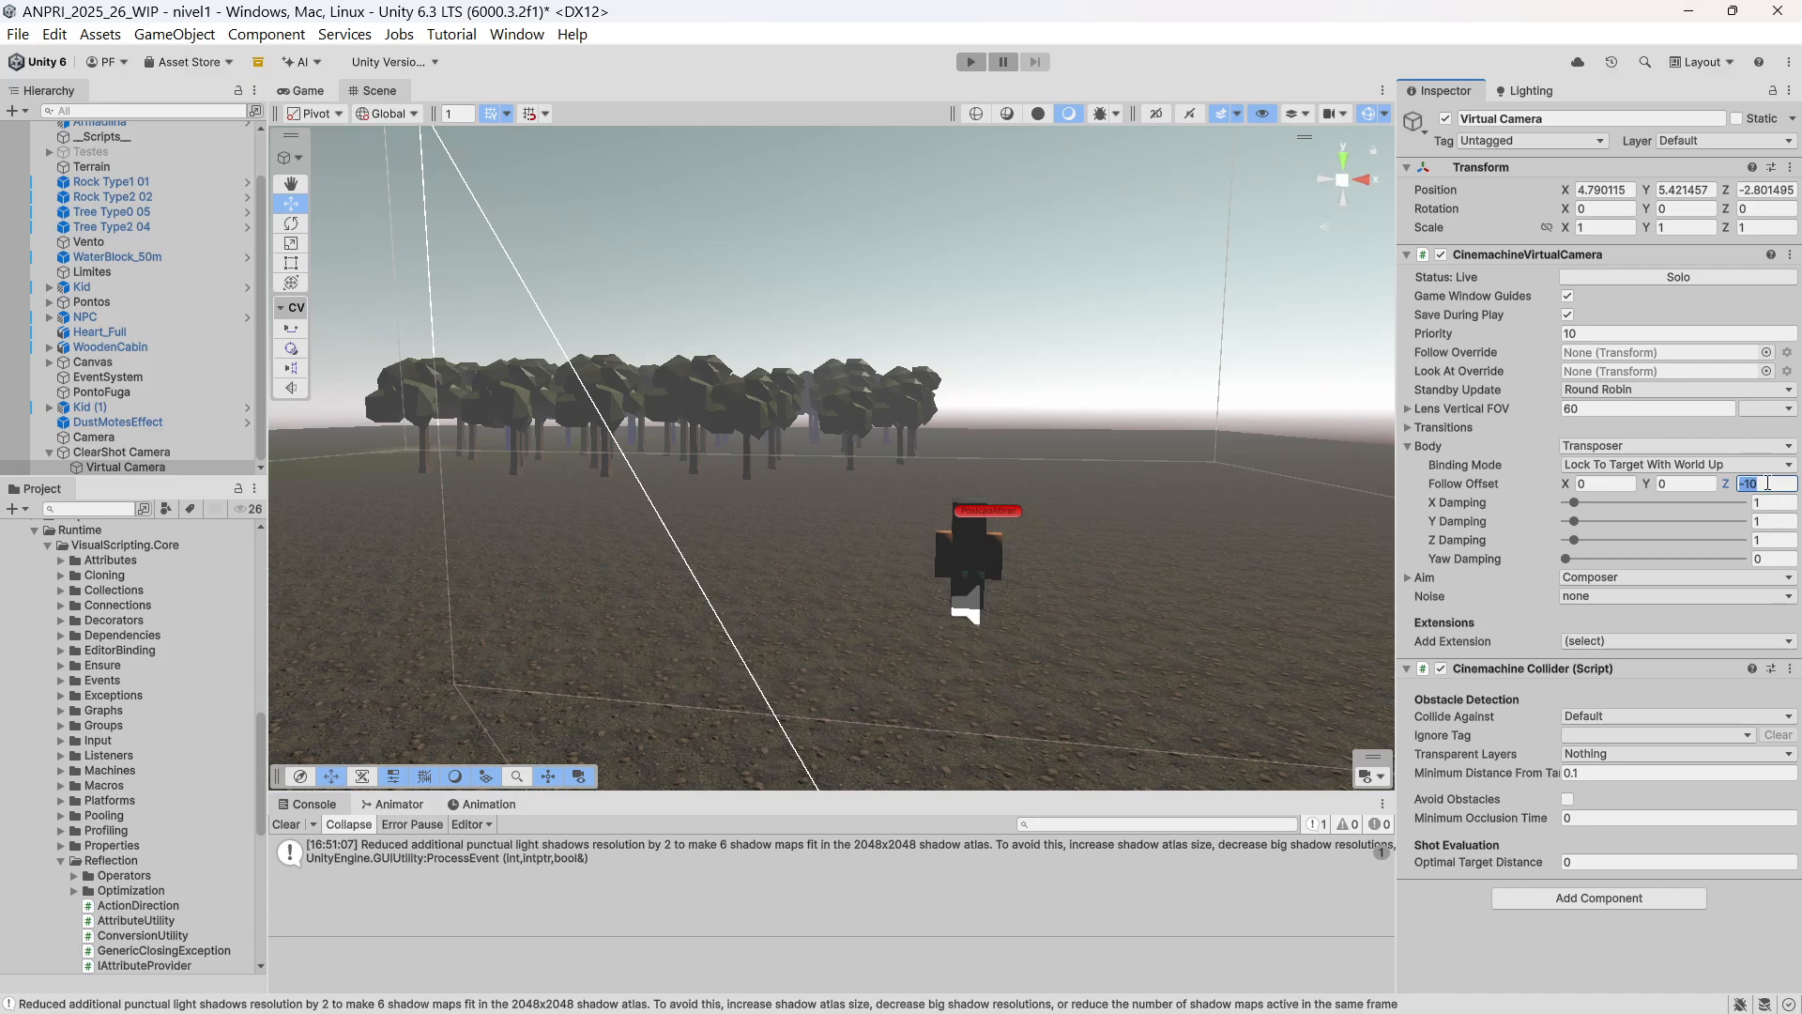
{"action": "type", "text": "-5"}
{"action": "left_click", "coordinate": [1680, 484]}
{"action": "type", "text": "2"}
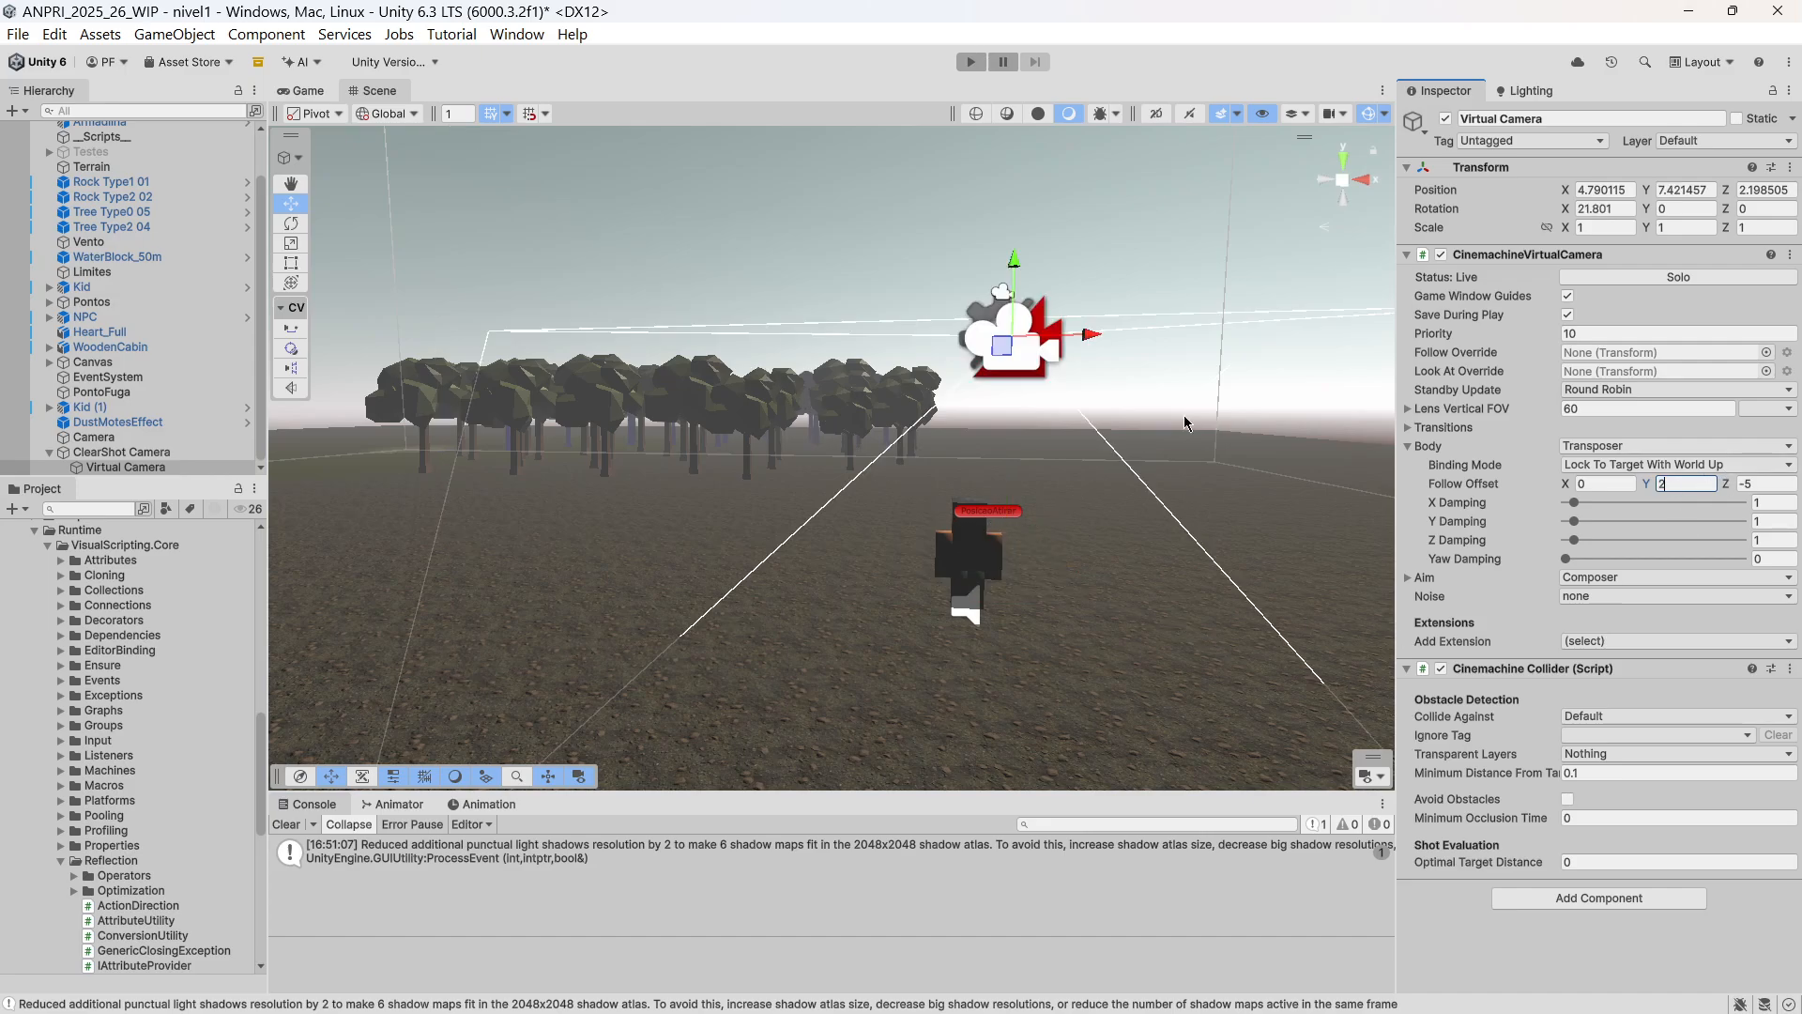
Play-test the new follow offset by walking the player into the wooden cabin and moving around inside, and stop the test.
{"action": "left_click", "coordinate": [970, 62]}
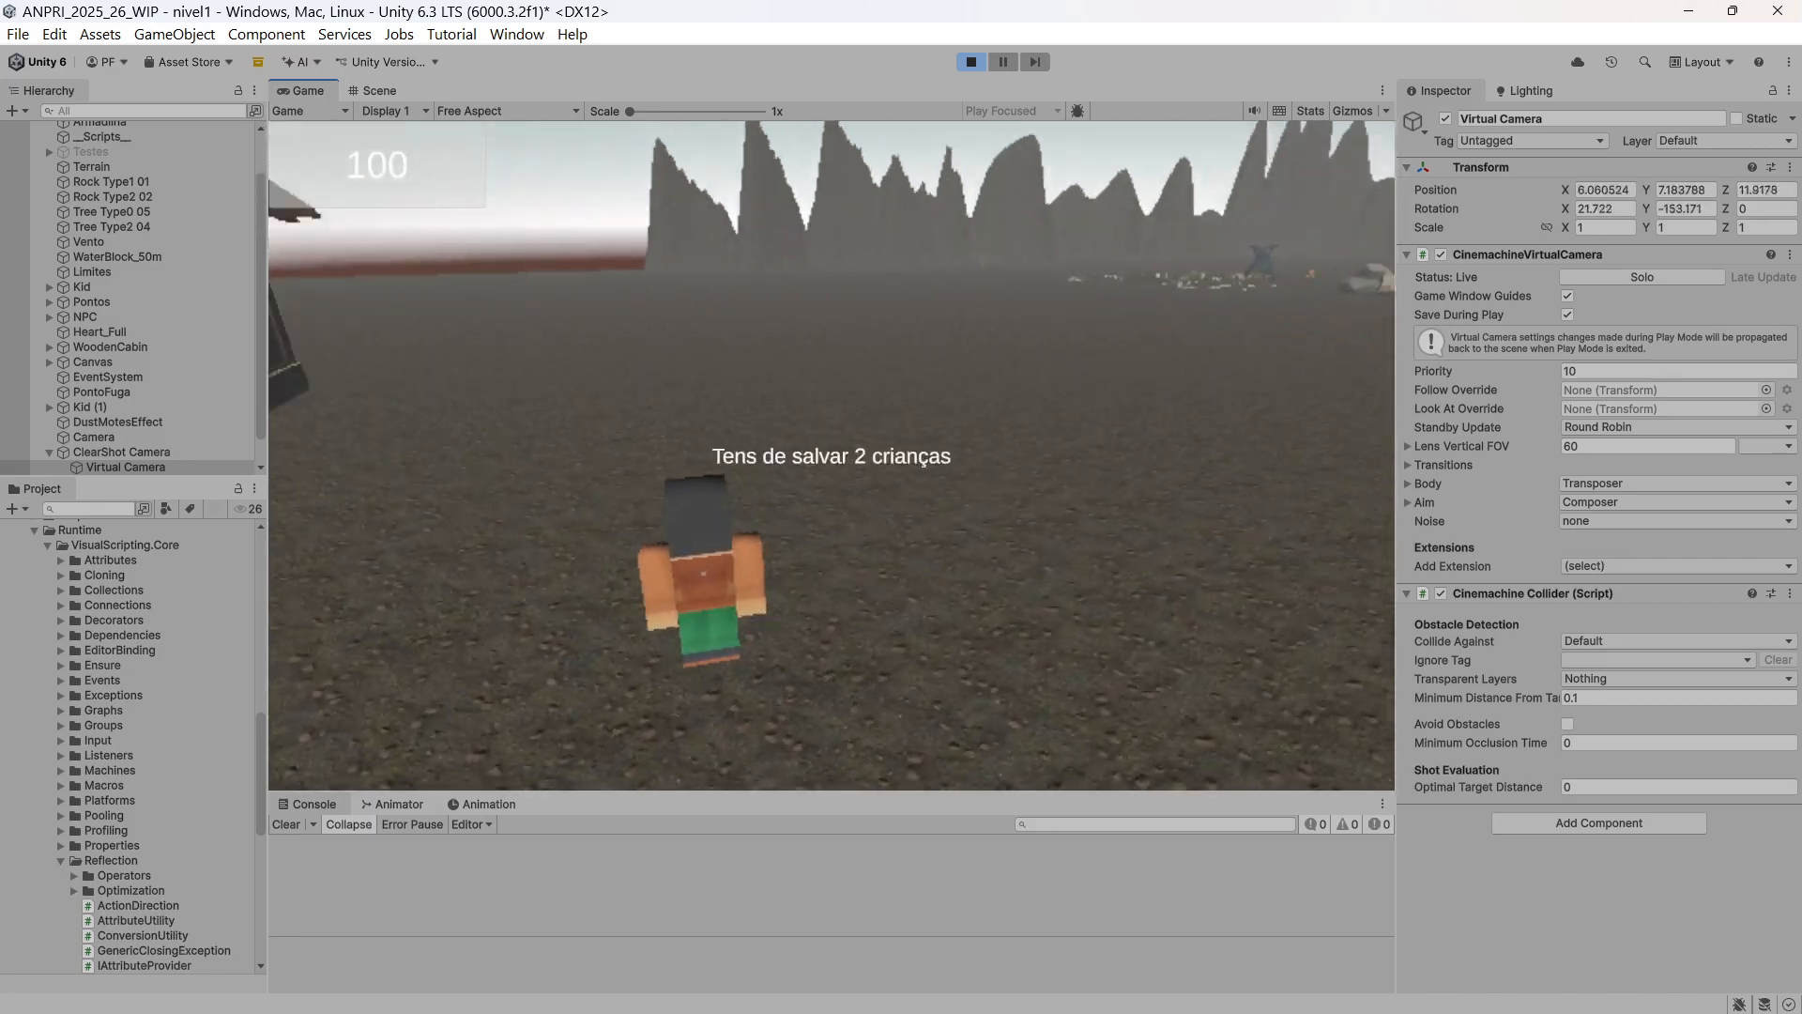
{"action": "key", "text": "w"}
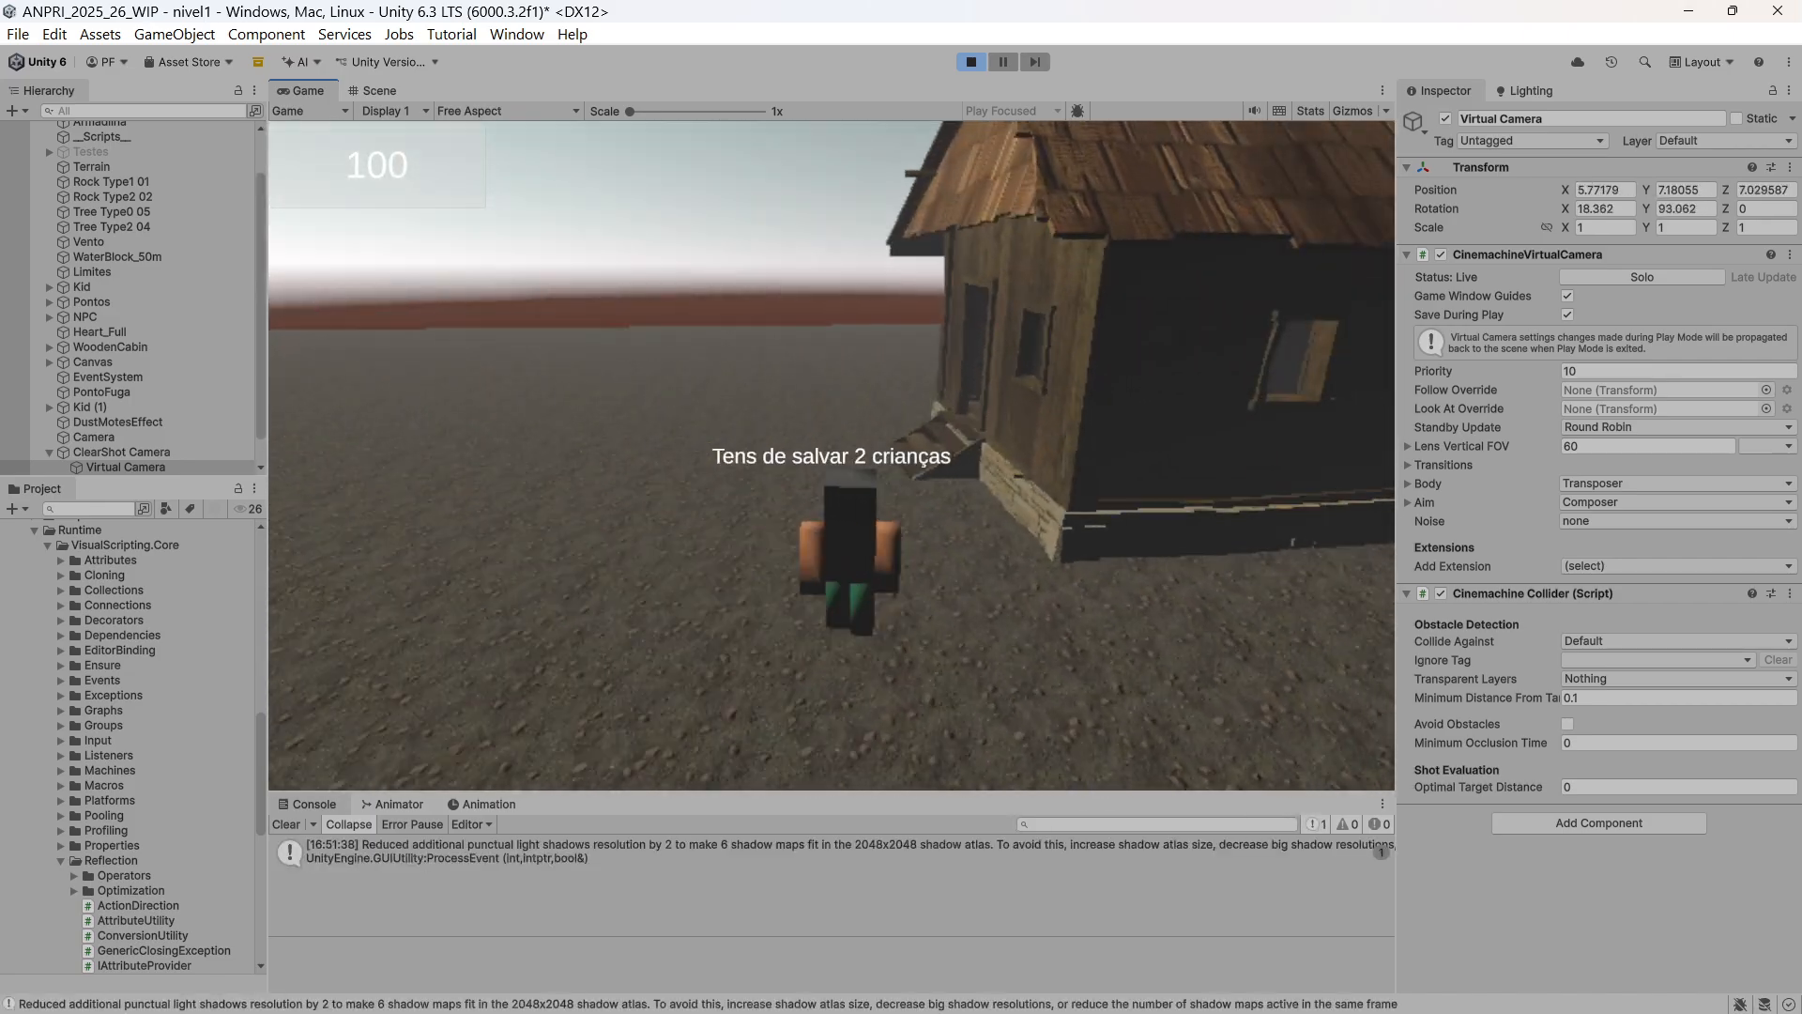
{"action": "key", "text": "w"}
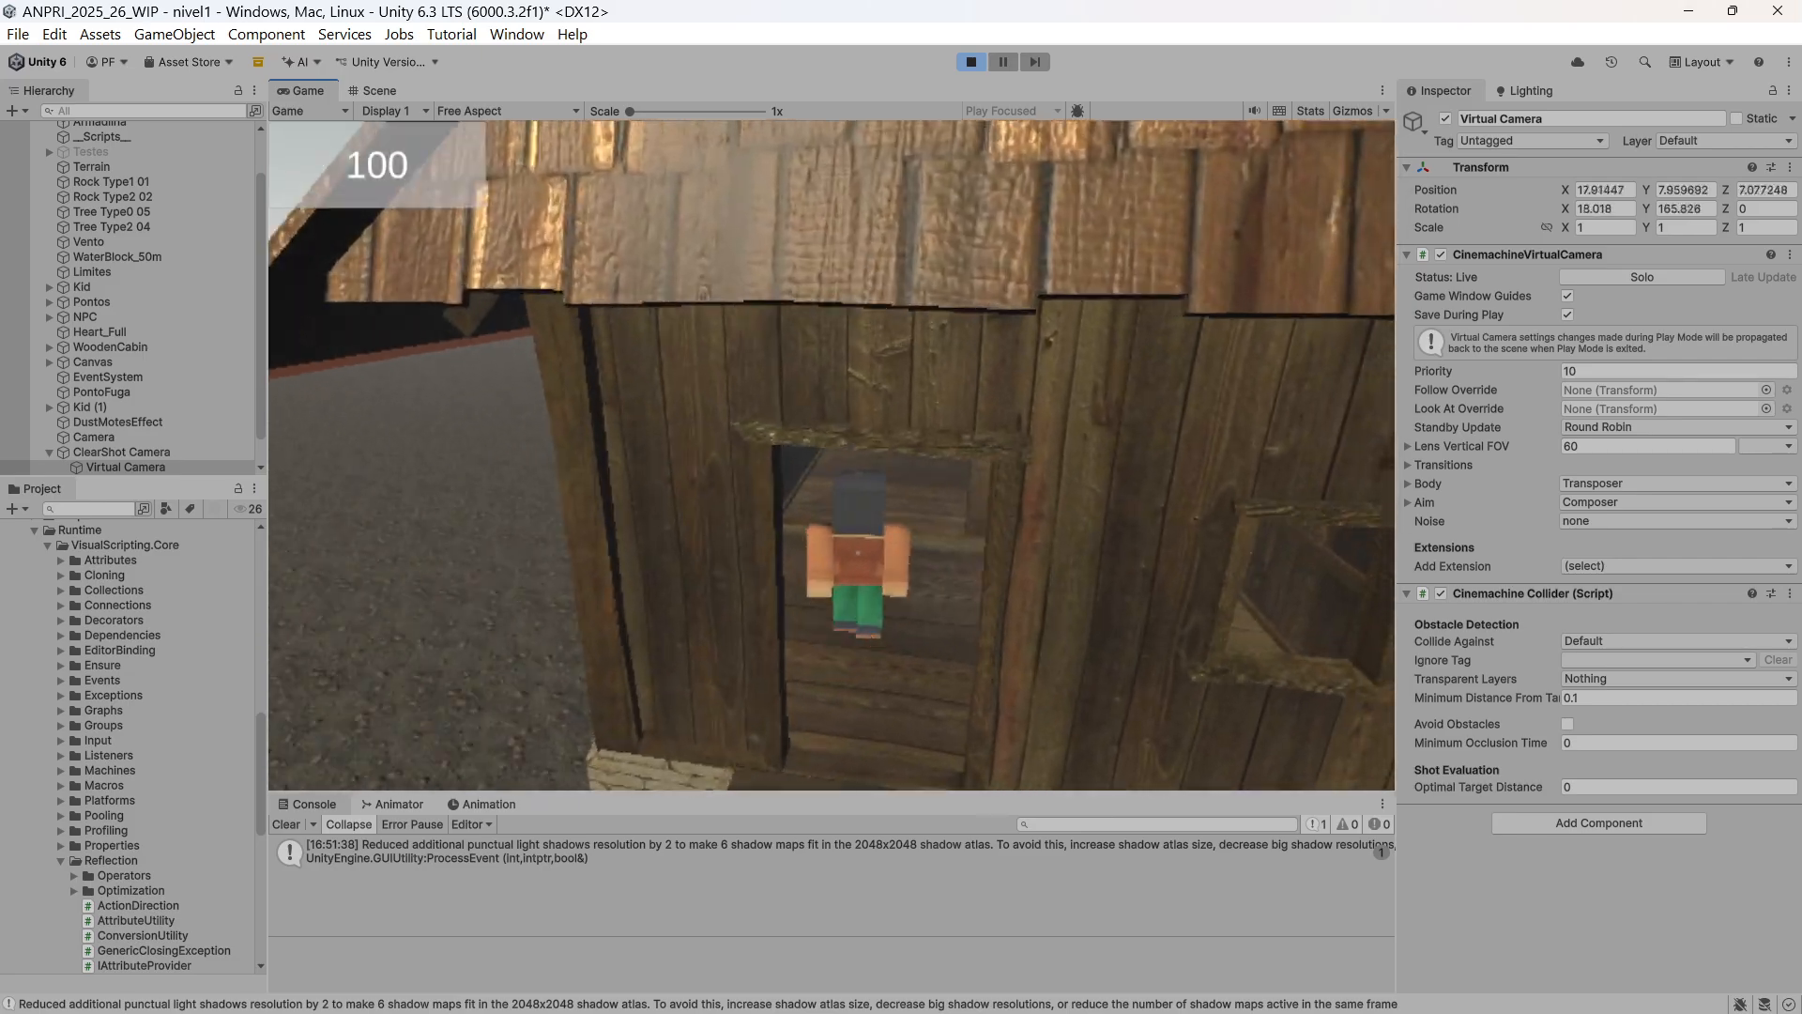
{"action": "key", "text": "w"}
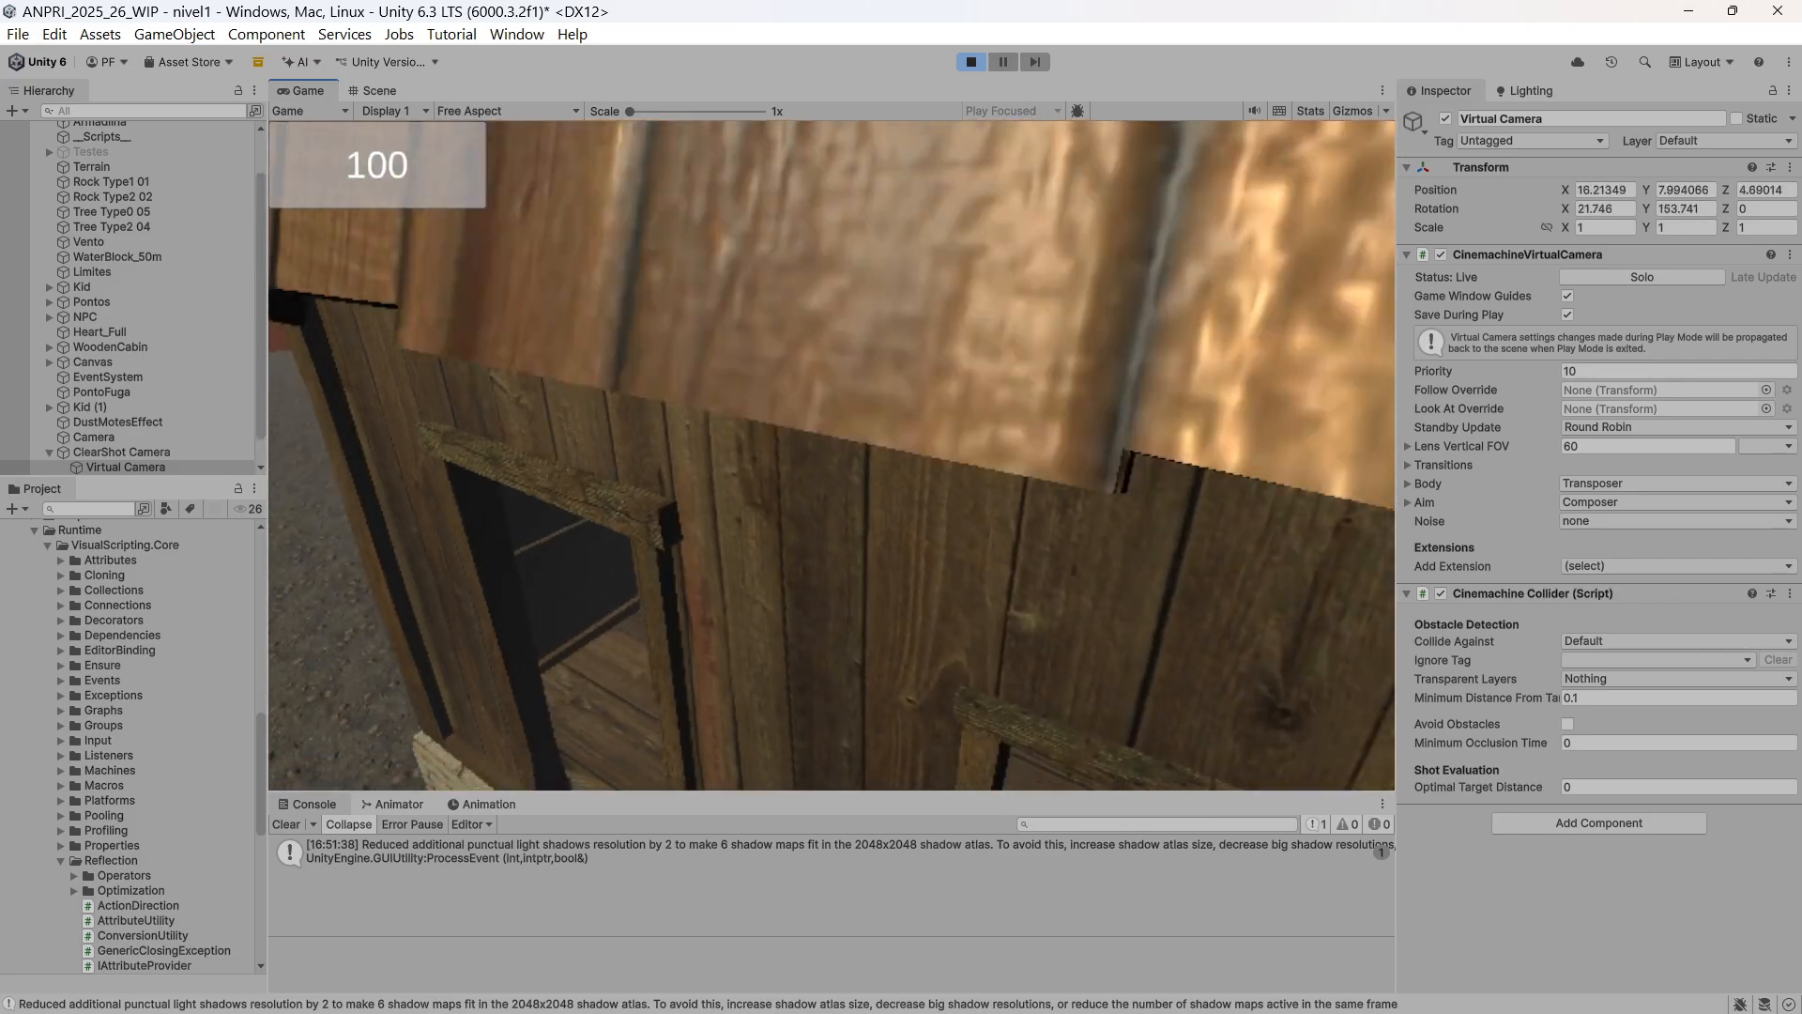
{"action": "key", "text": "w"}
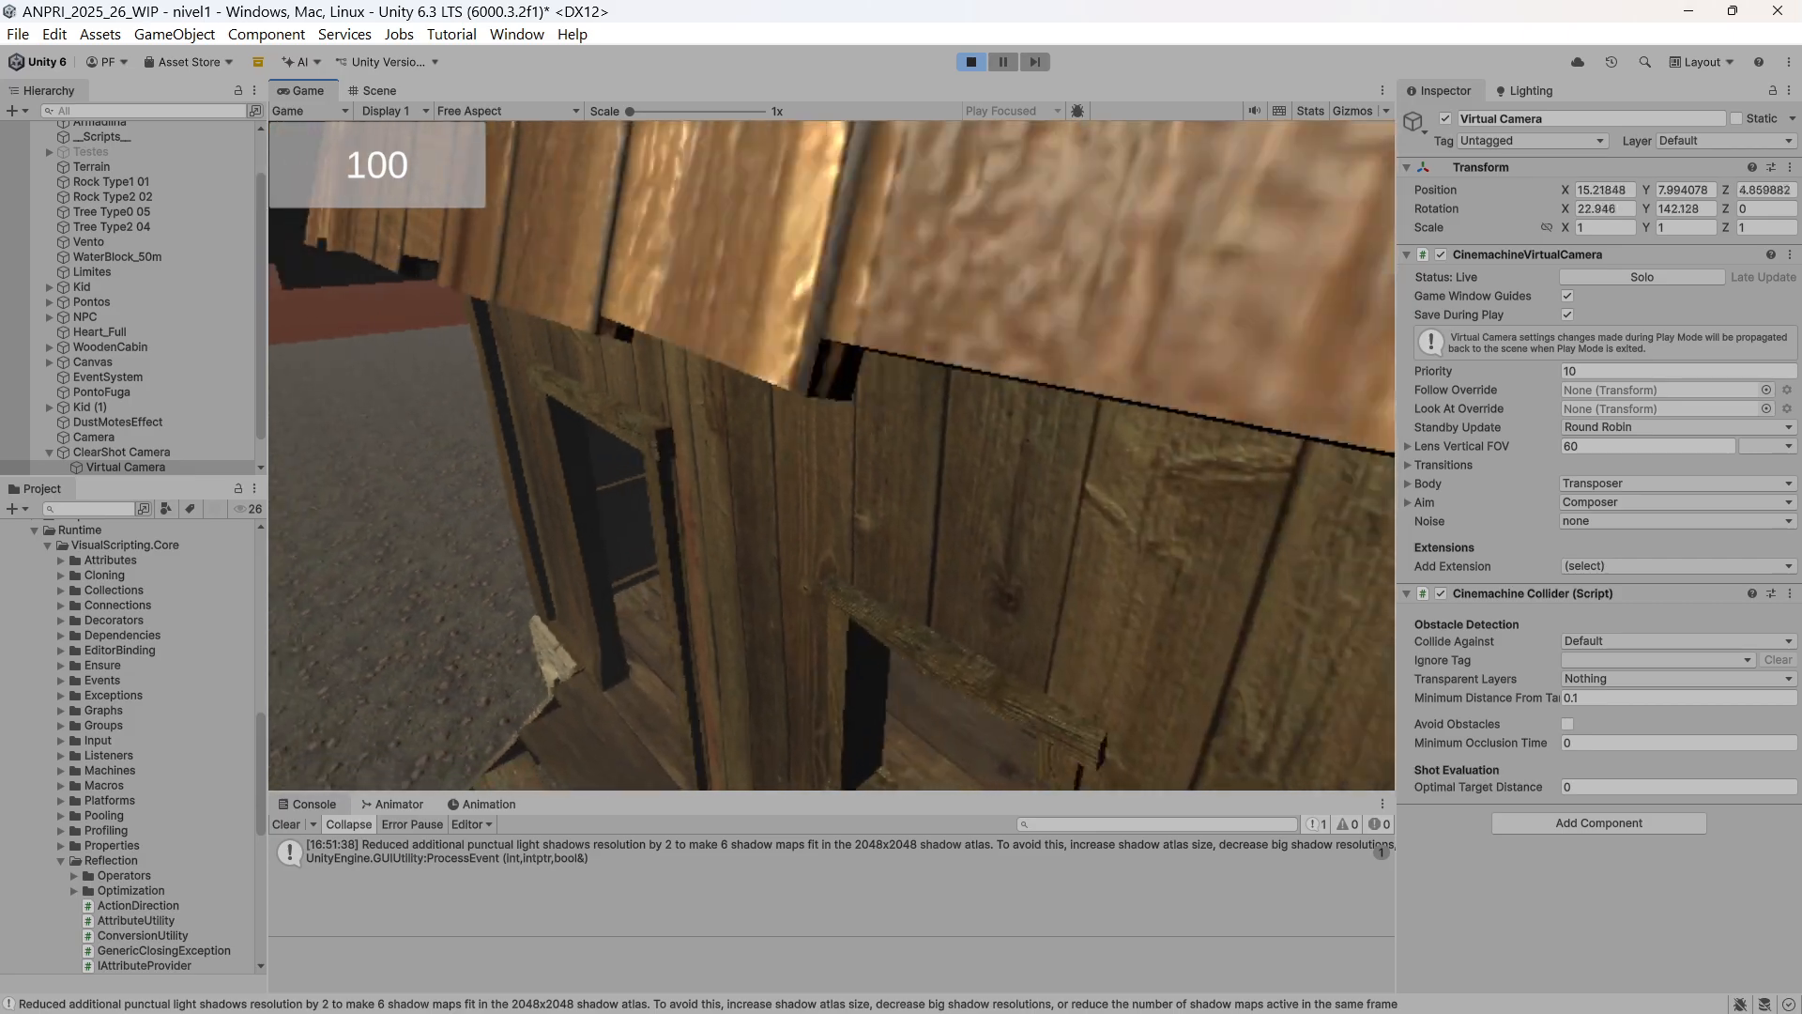
{"action": "key", "text": "d"}
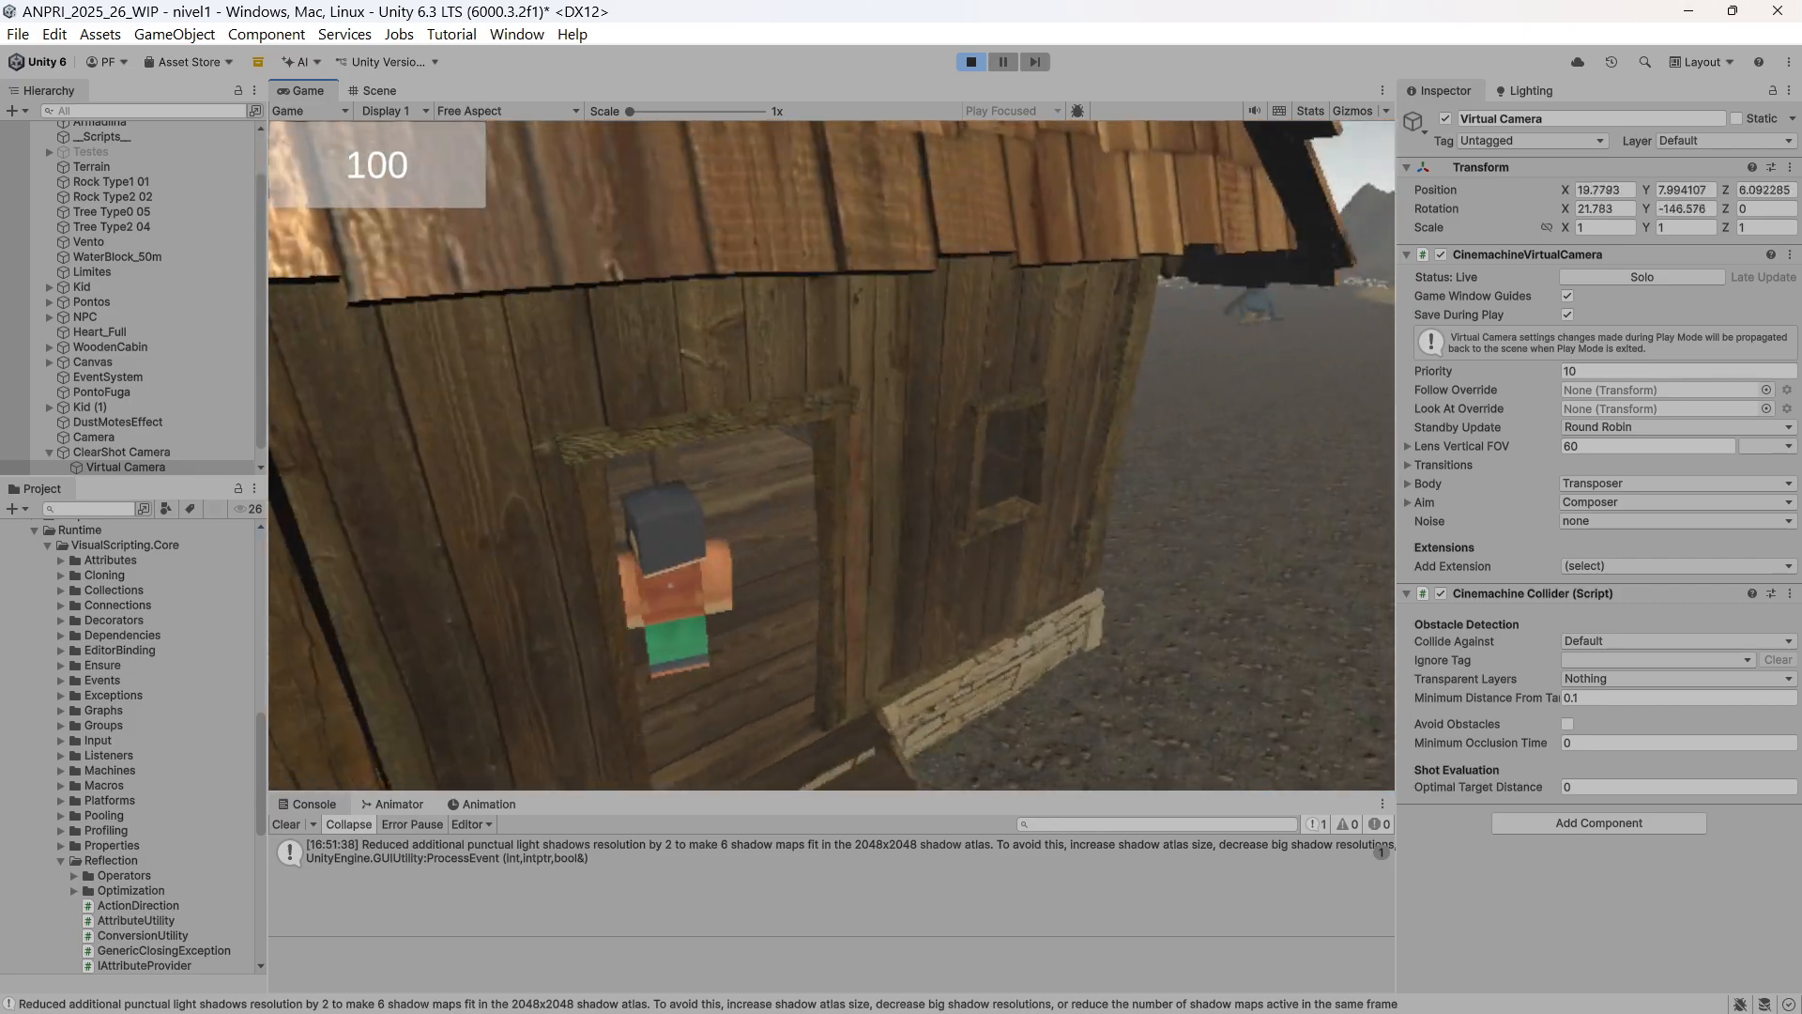
{"action": "key", "text": "a"}
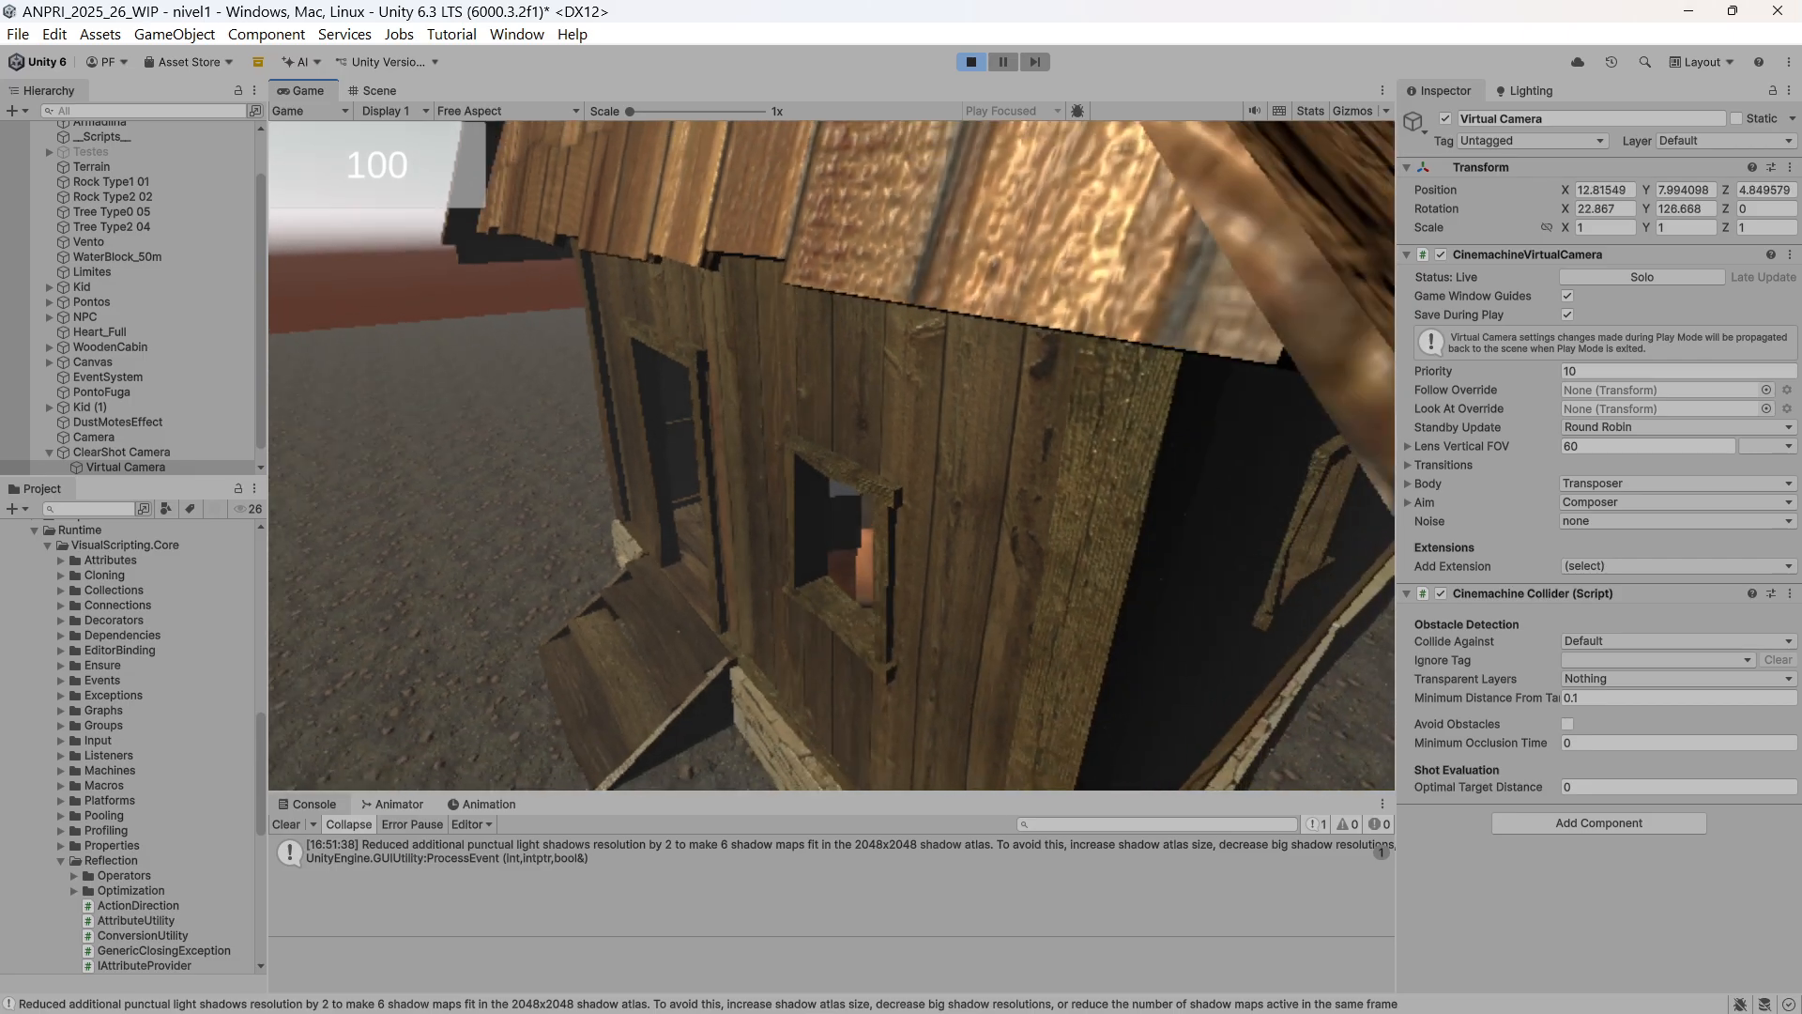
{"action": "key", "text": "a"}
{"action": "key", "text": "d"}
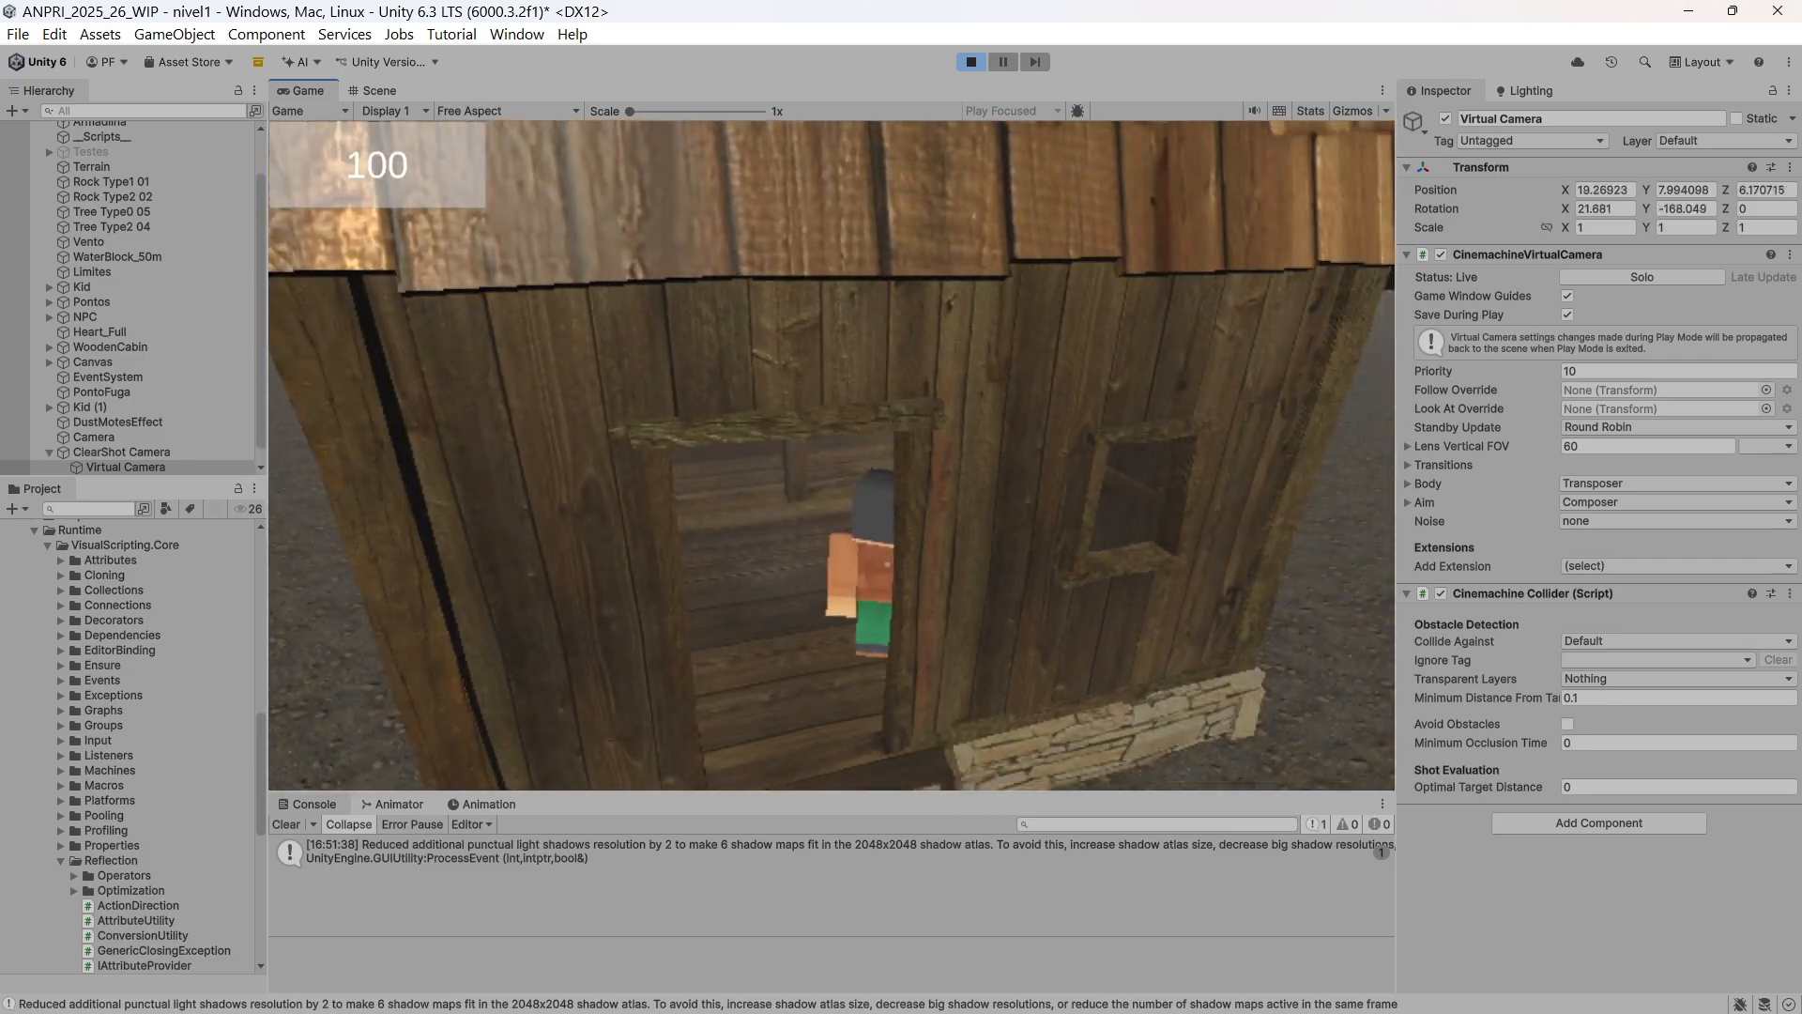
{"action": "key", "text": "d"}
{"action": "key", "text": "a"}
{"action": "key", "text": "Escape"}
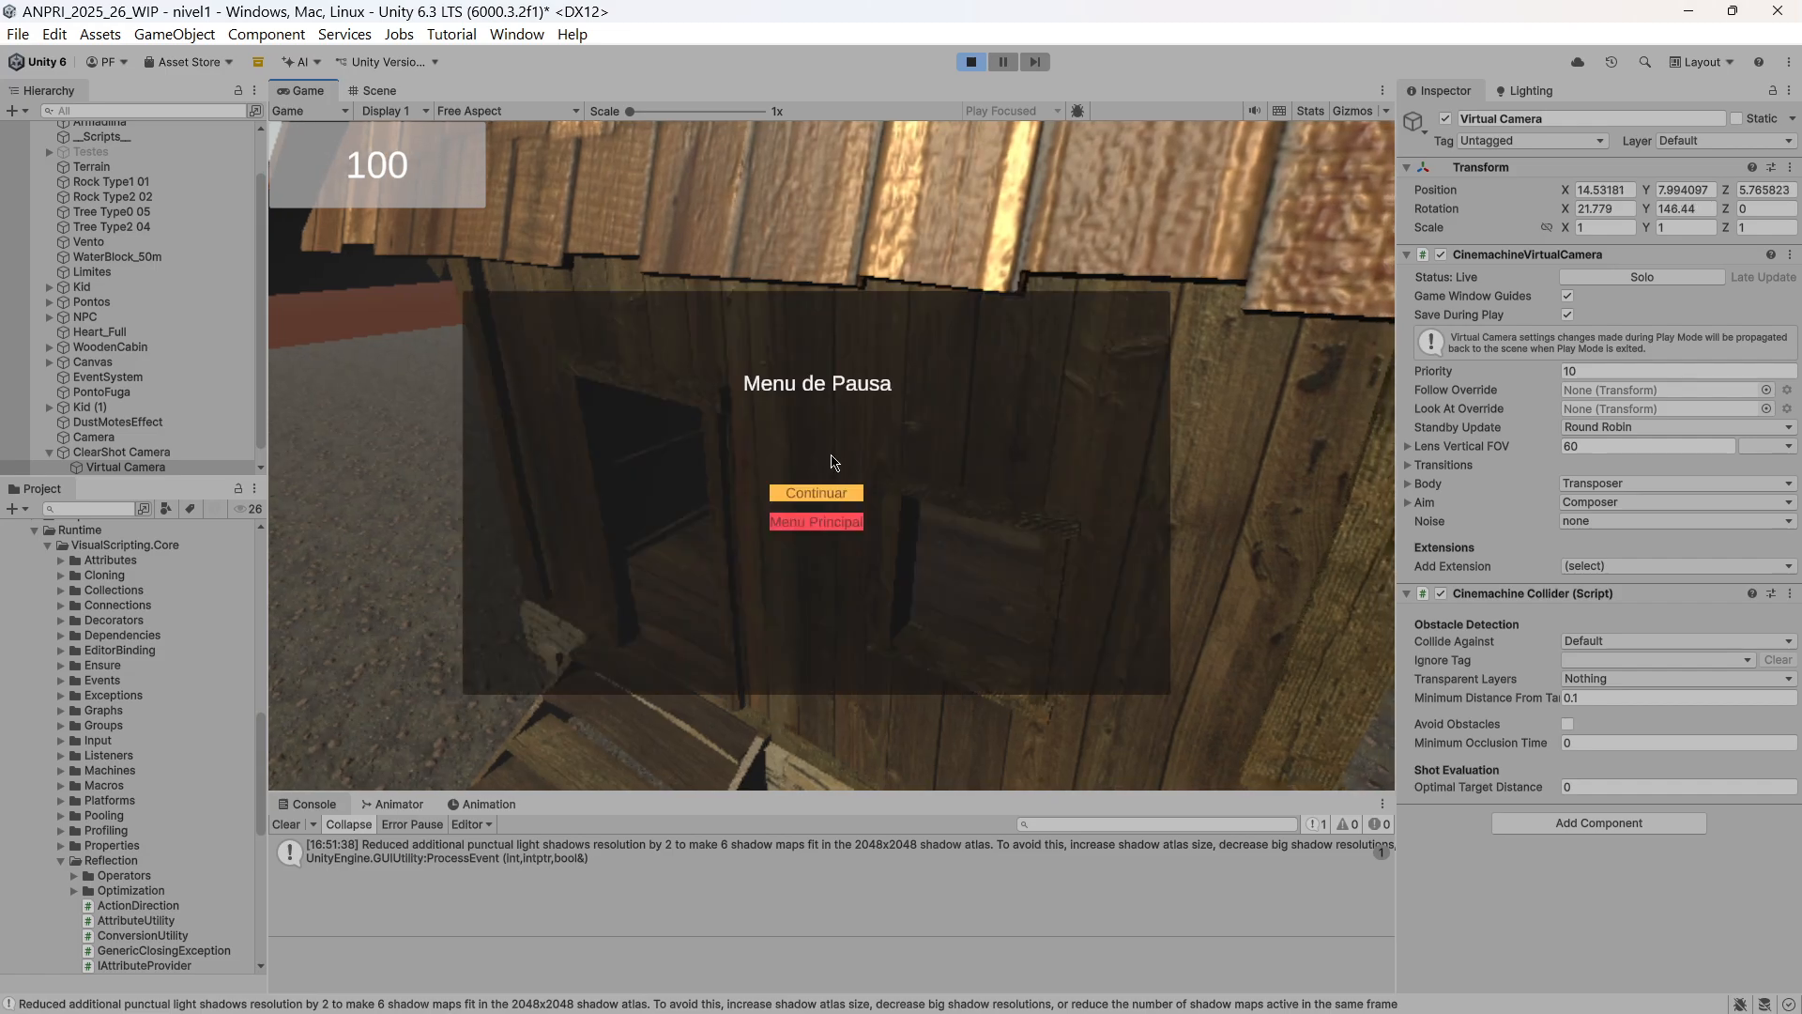
{"action": "left_click", "coordinate": [971, 61]}
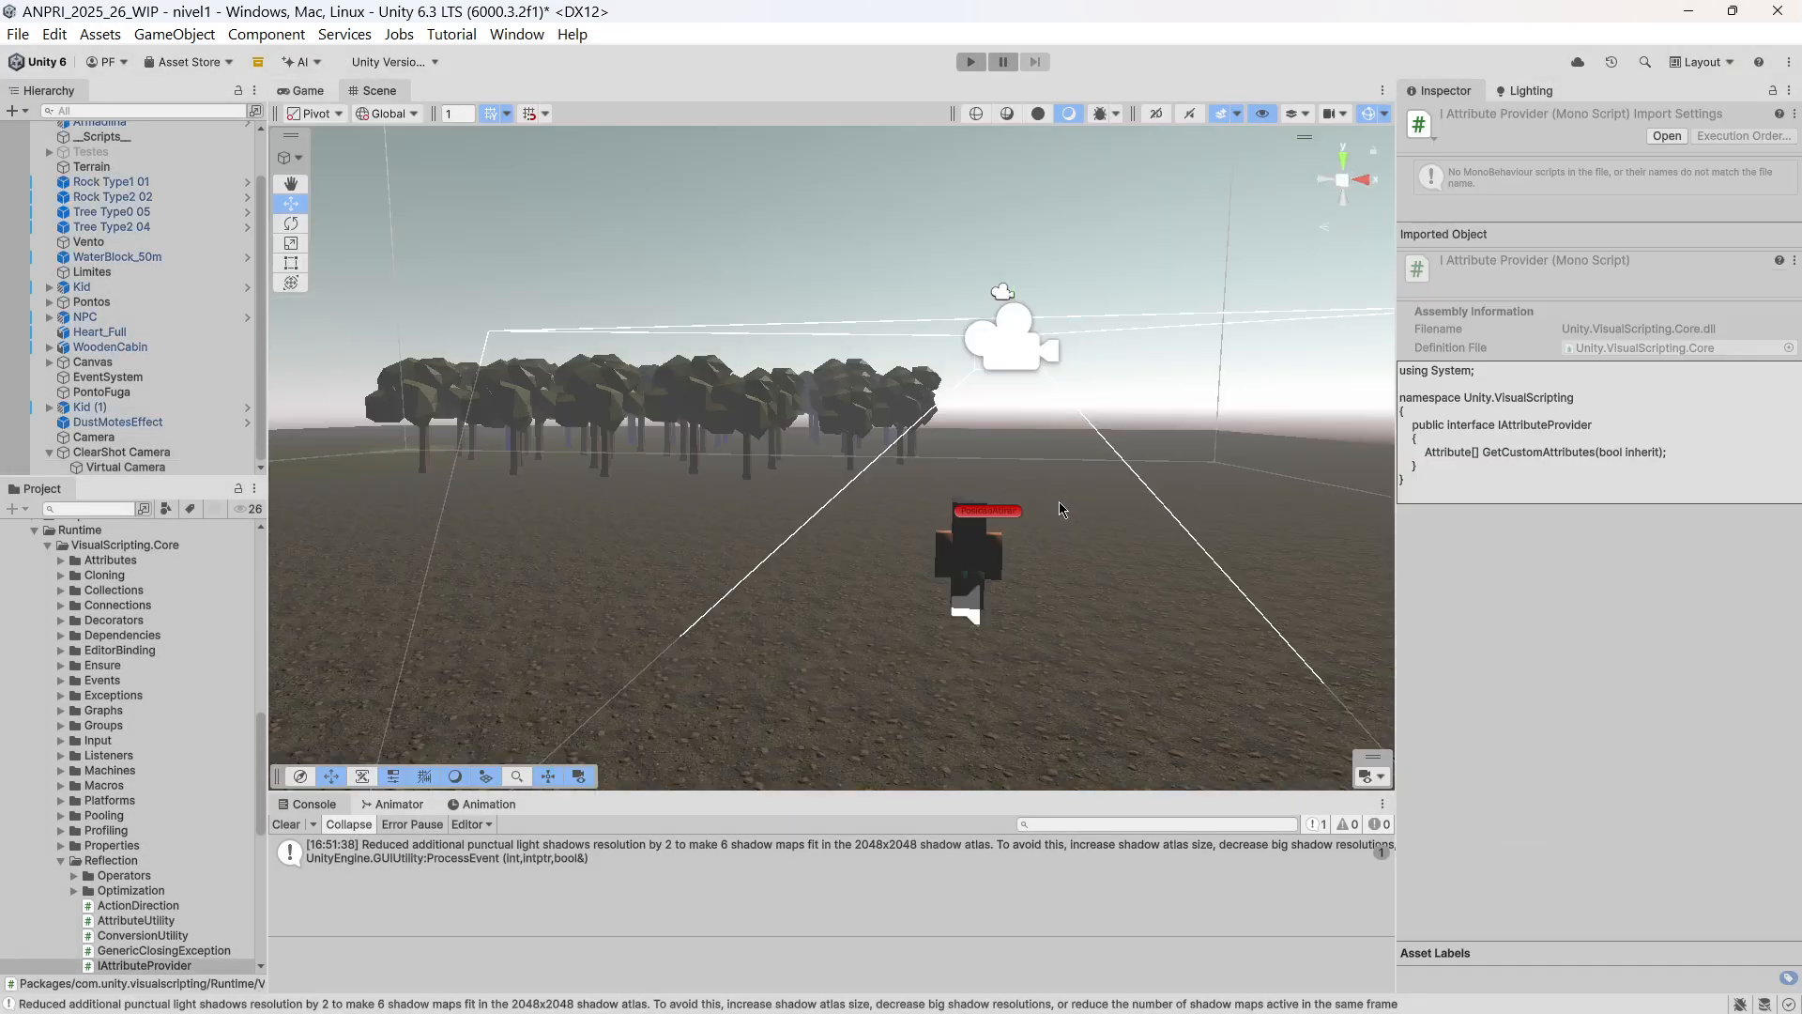
Make the Virtual Camera's Cinemachine Collider collide against Everything and ignore the Player tag.
{"action": "left_click", "coordinate": [183, 468]}
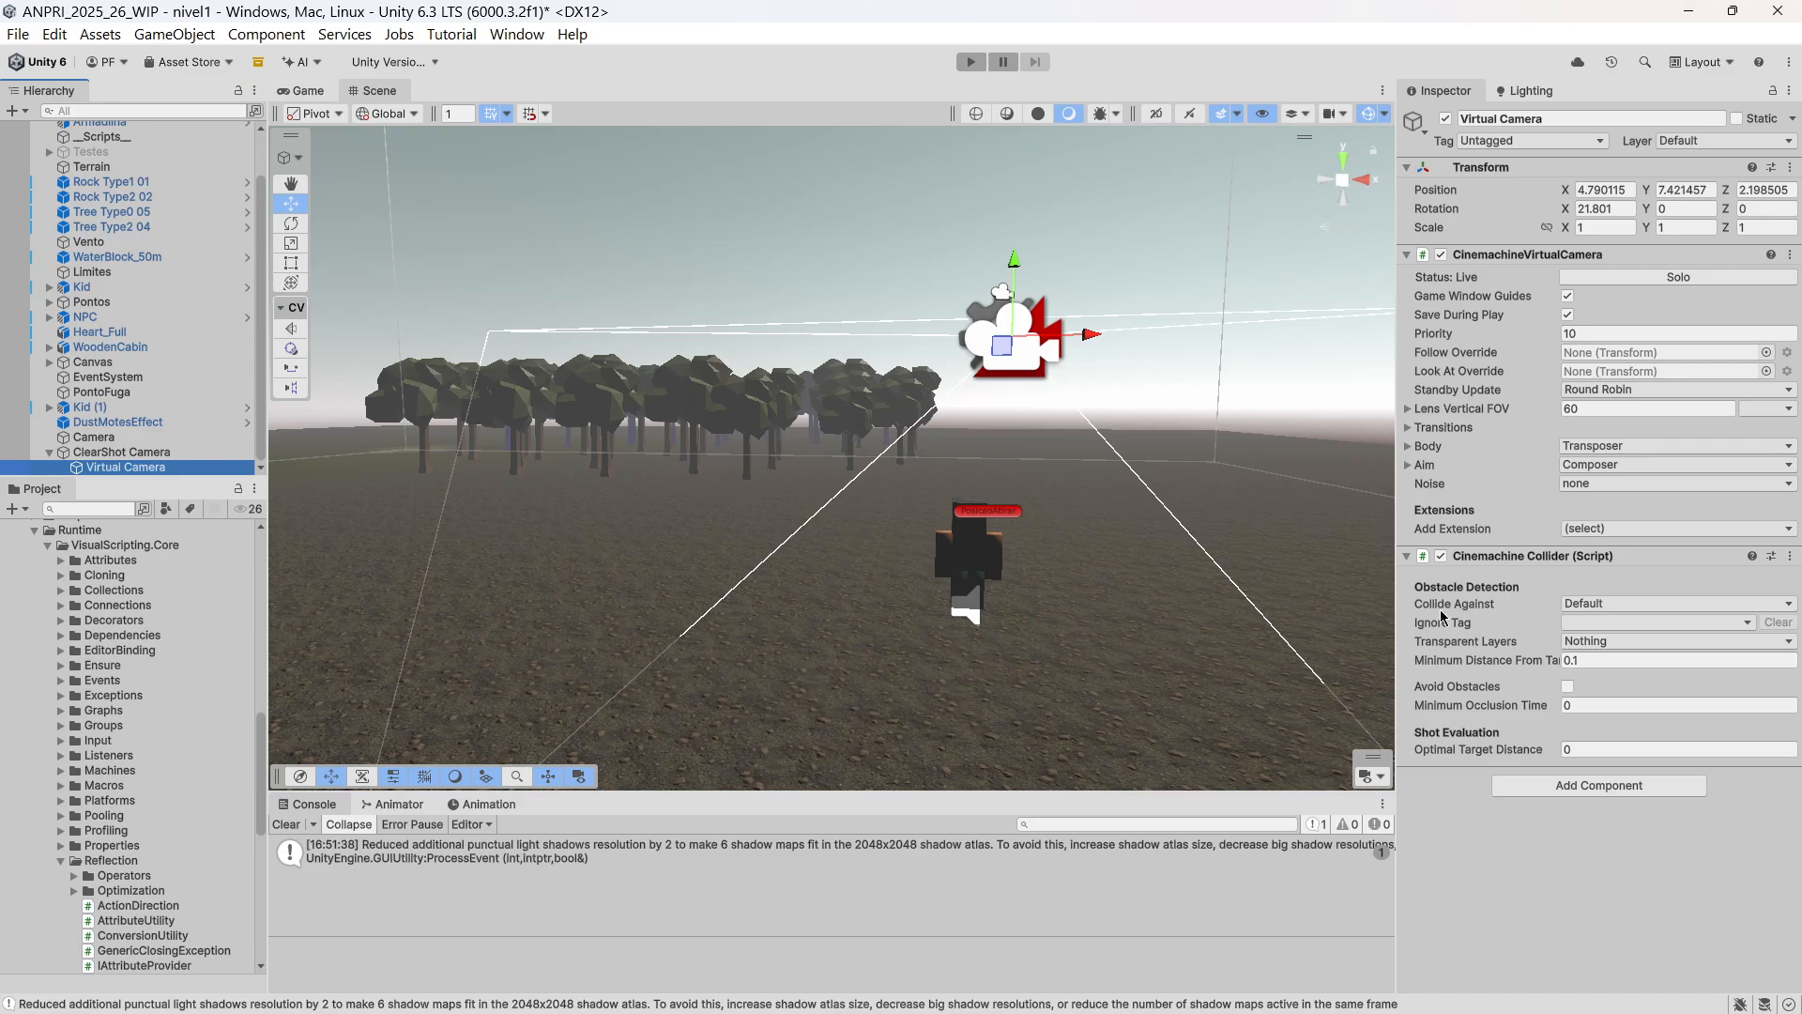
{"action": "left_click", "coordinate": [1593, 606]}
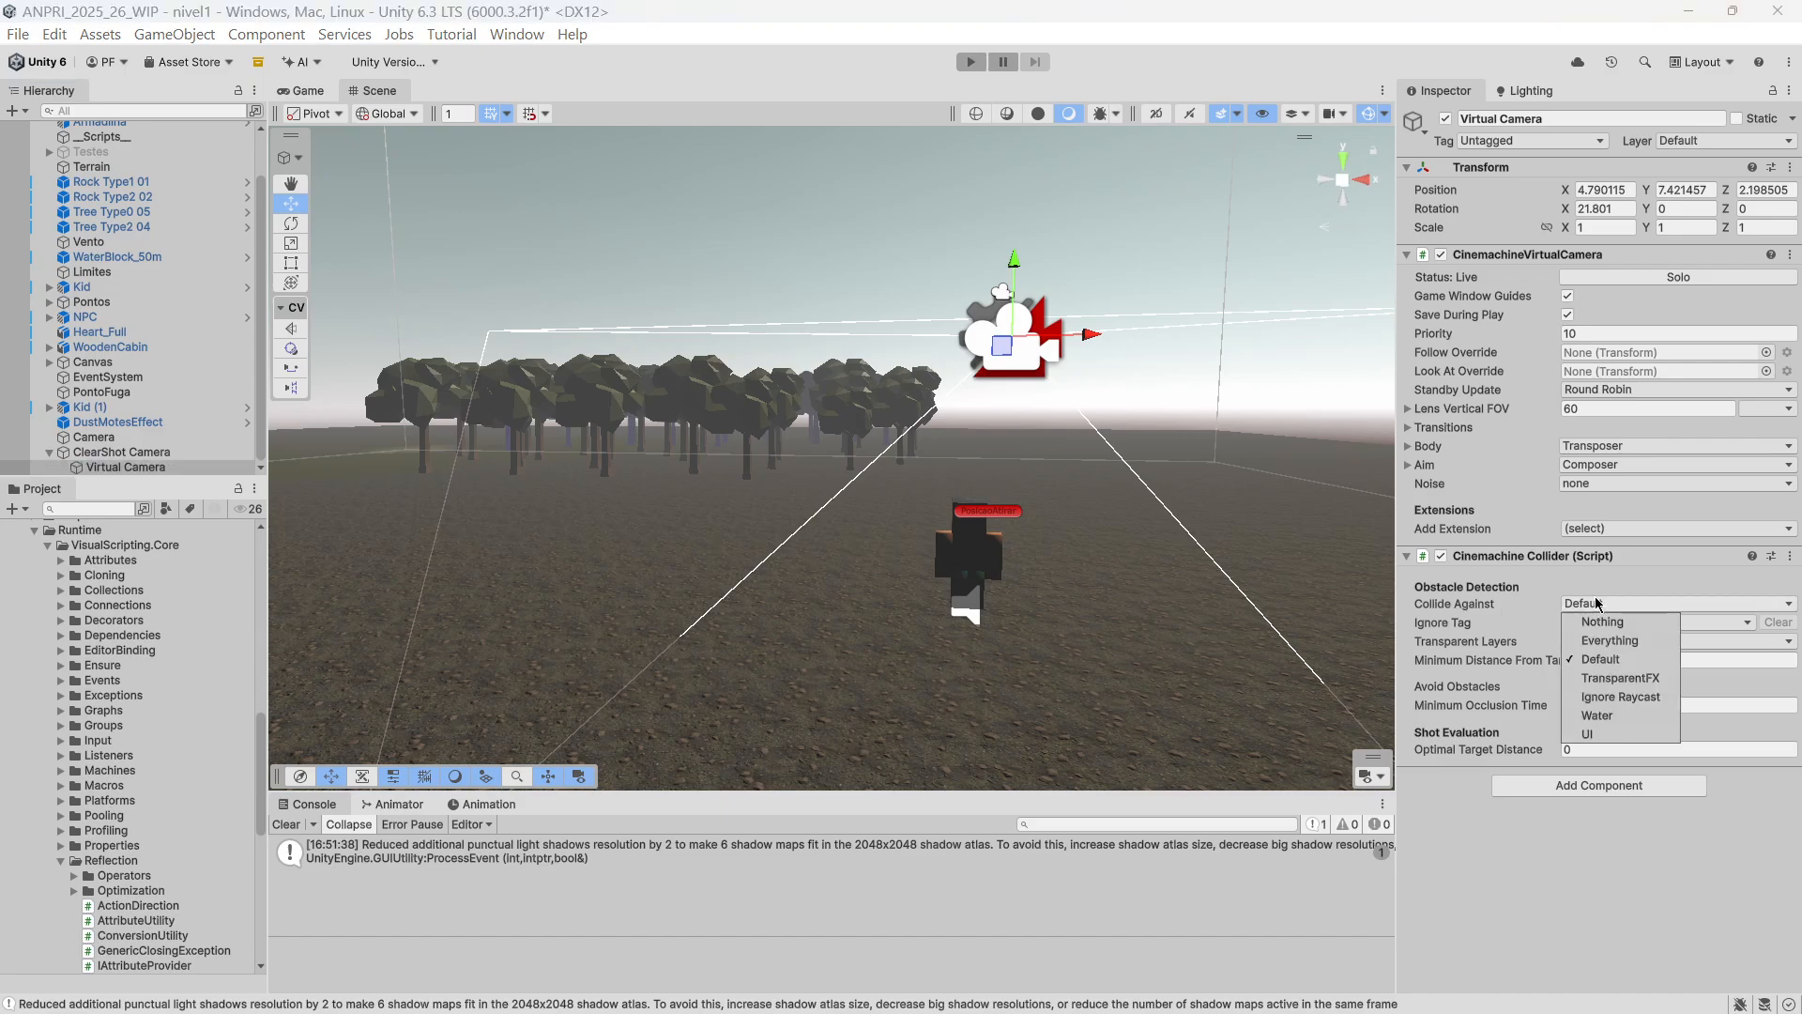
{"action": "left_click", "coordinate": [1608, 640]}
{"action": "left_click", "coordinate": [1605, 891]}
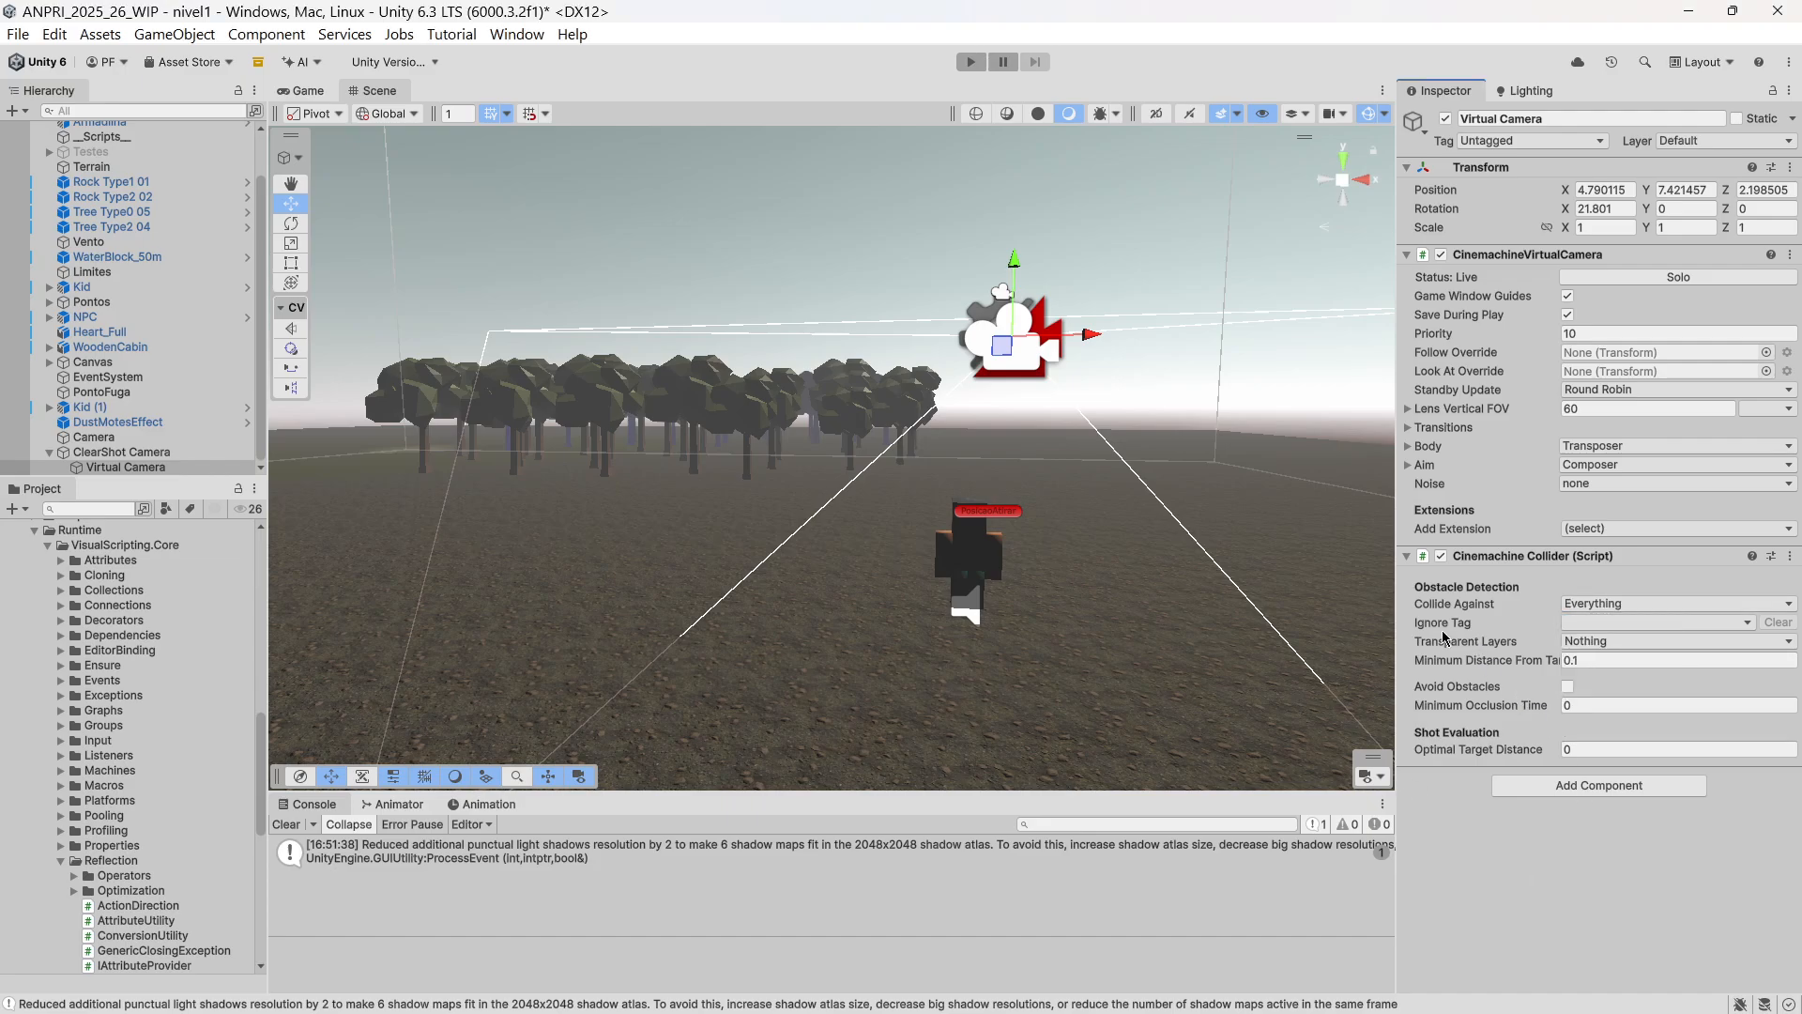
{"action": "left_click", "coordinate": [1590, 624]}
{"action": "left_click", "coordinate": [1615, 763]}
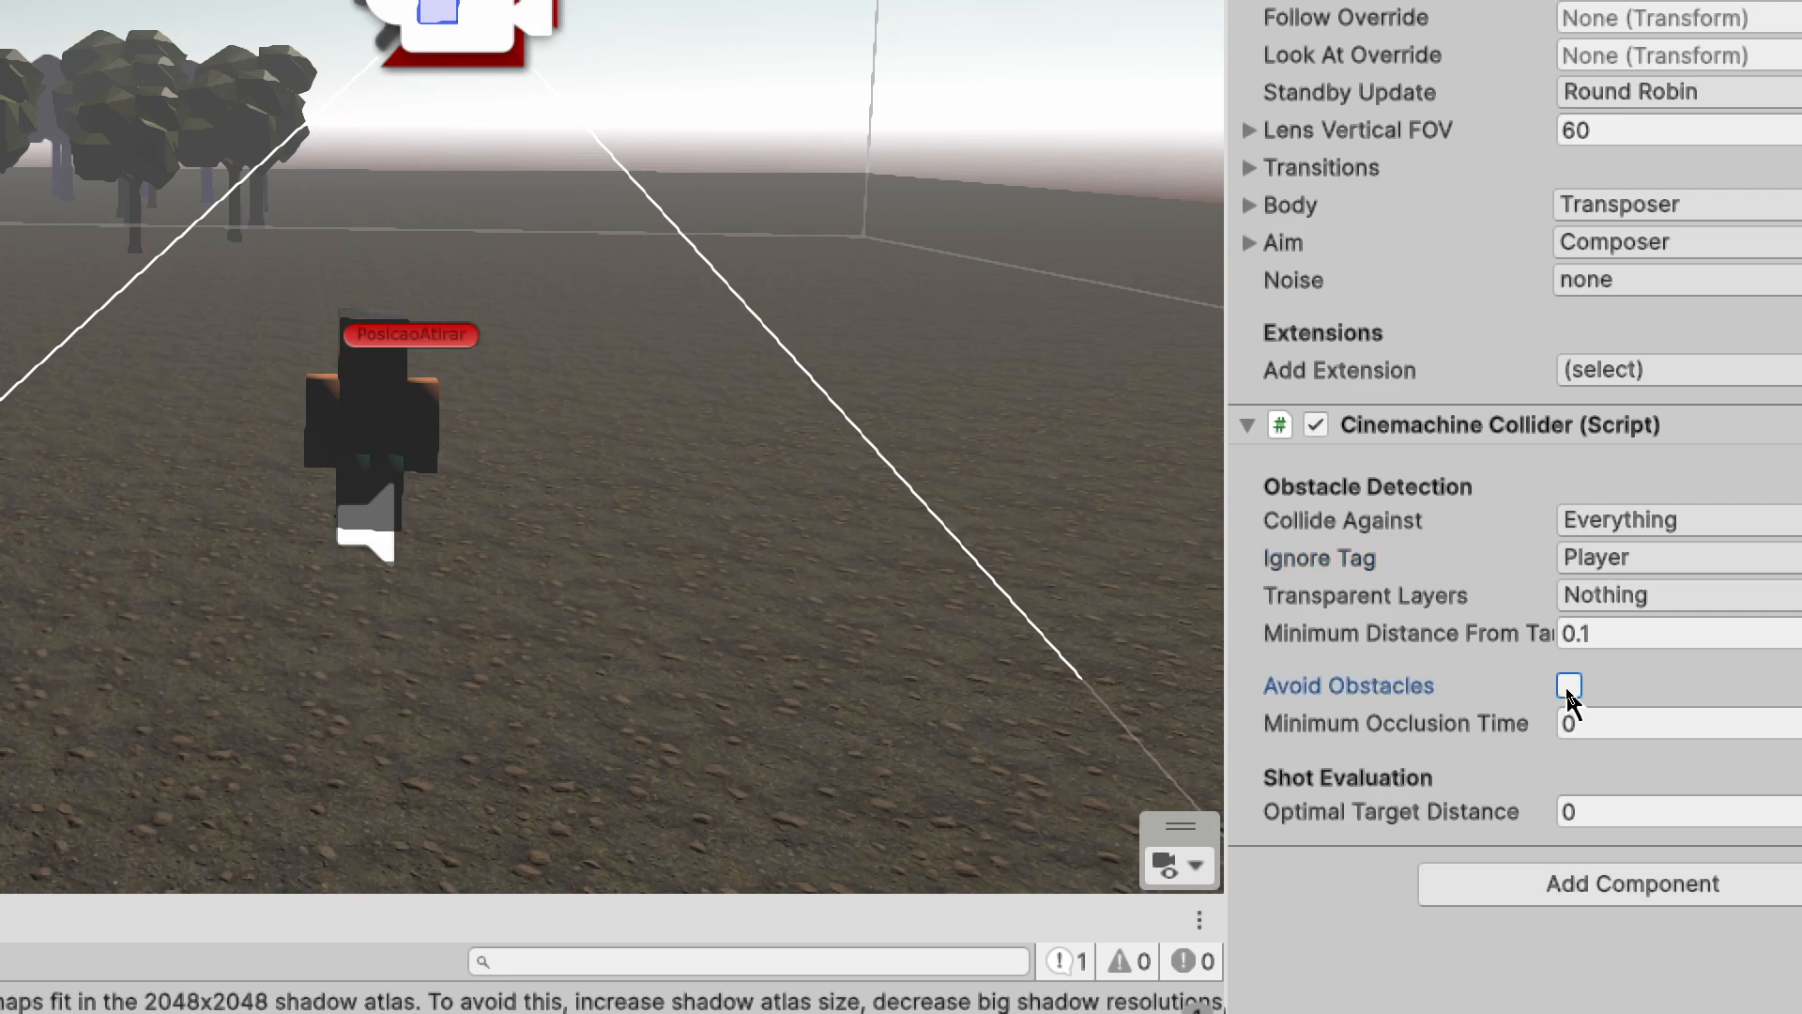
Enable Avoid Obstacles on the Cinemachine Collider and set its strategy to Pull Camera Forward.
{"action": "left_click", "coordinate": [1567, 686]}
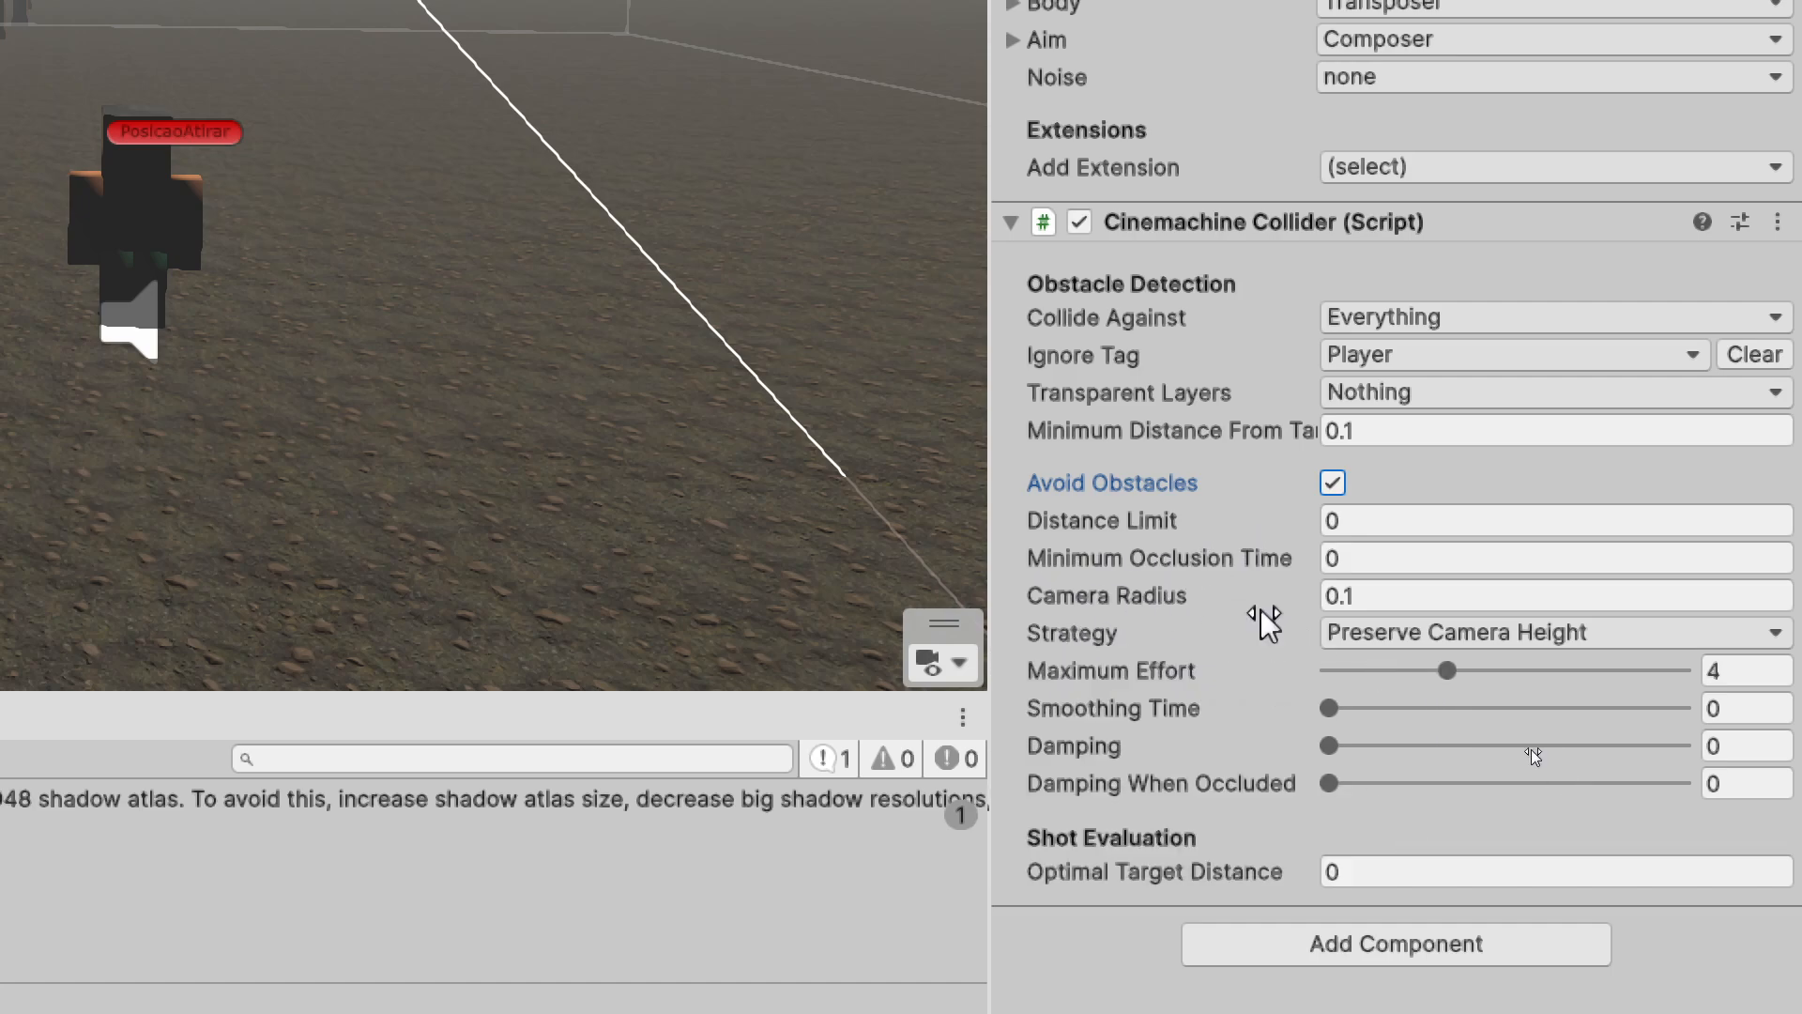
{"action": "left_click", "coordinate": [1376, 634]}
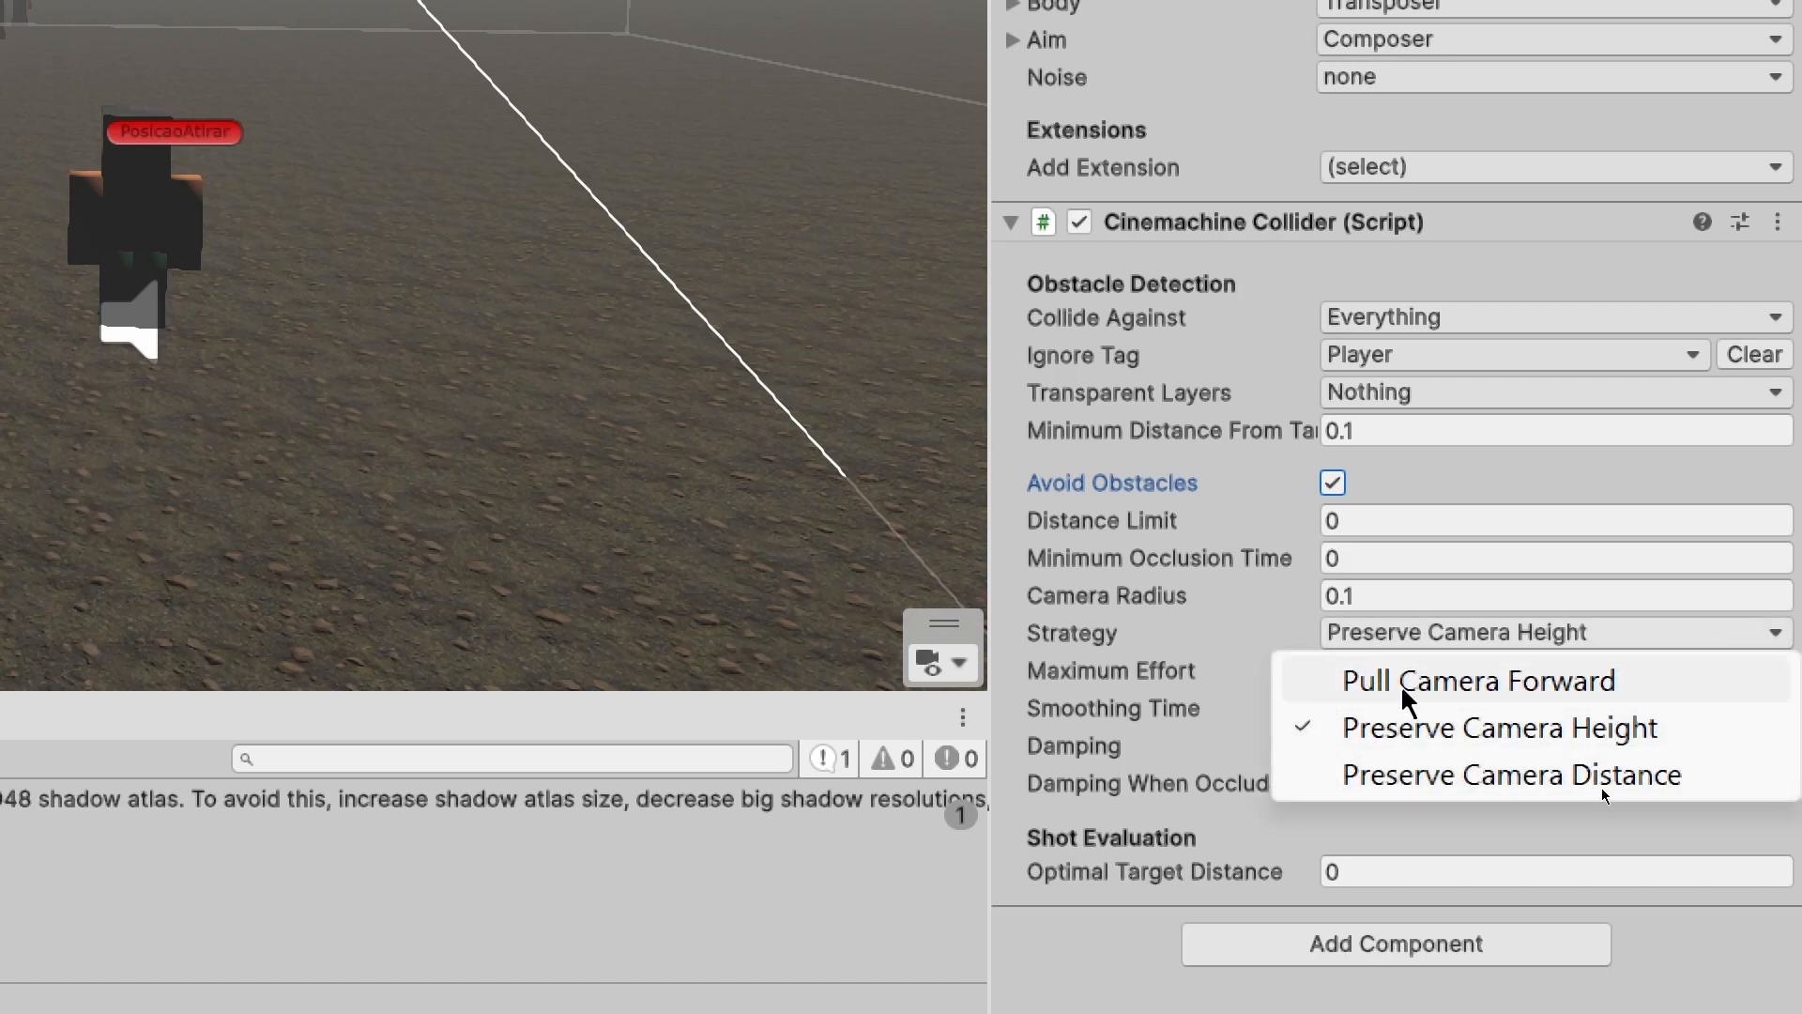
{"action": "left_click", "coordinate": [1401, 681]}
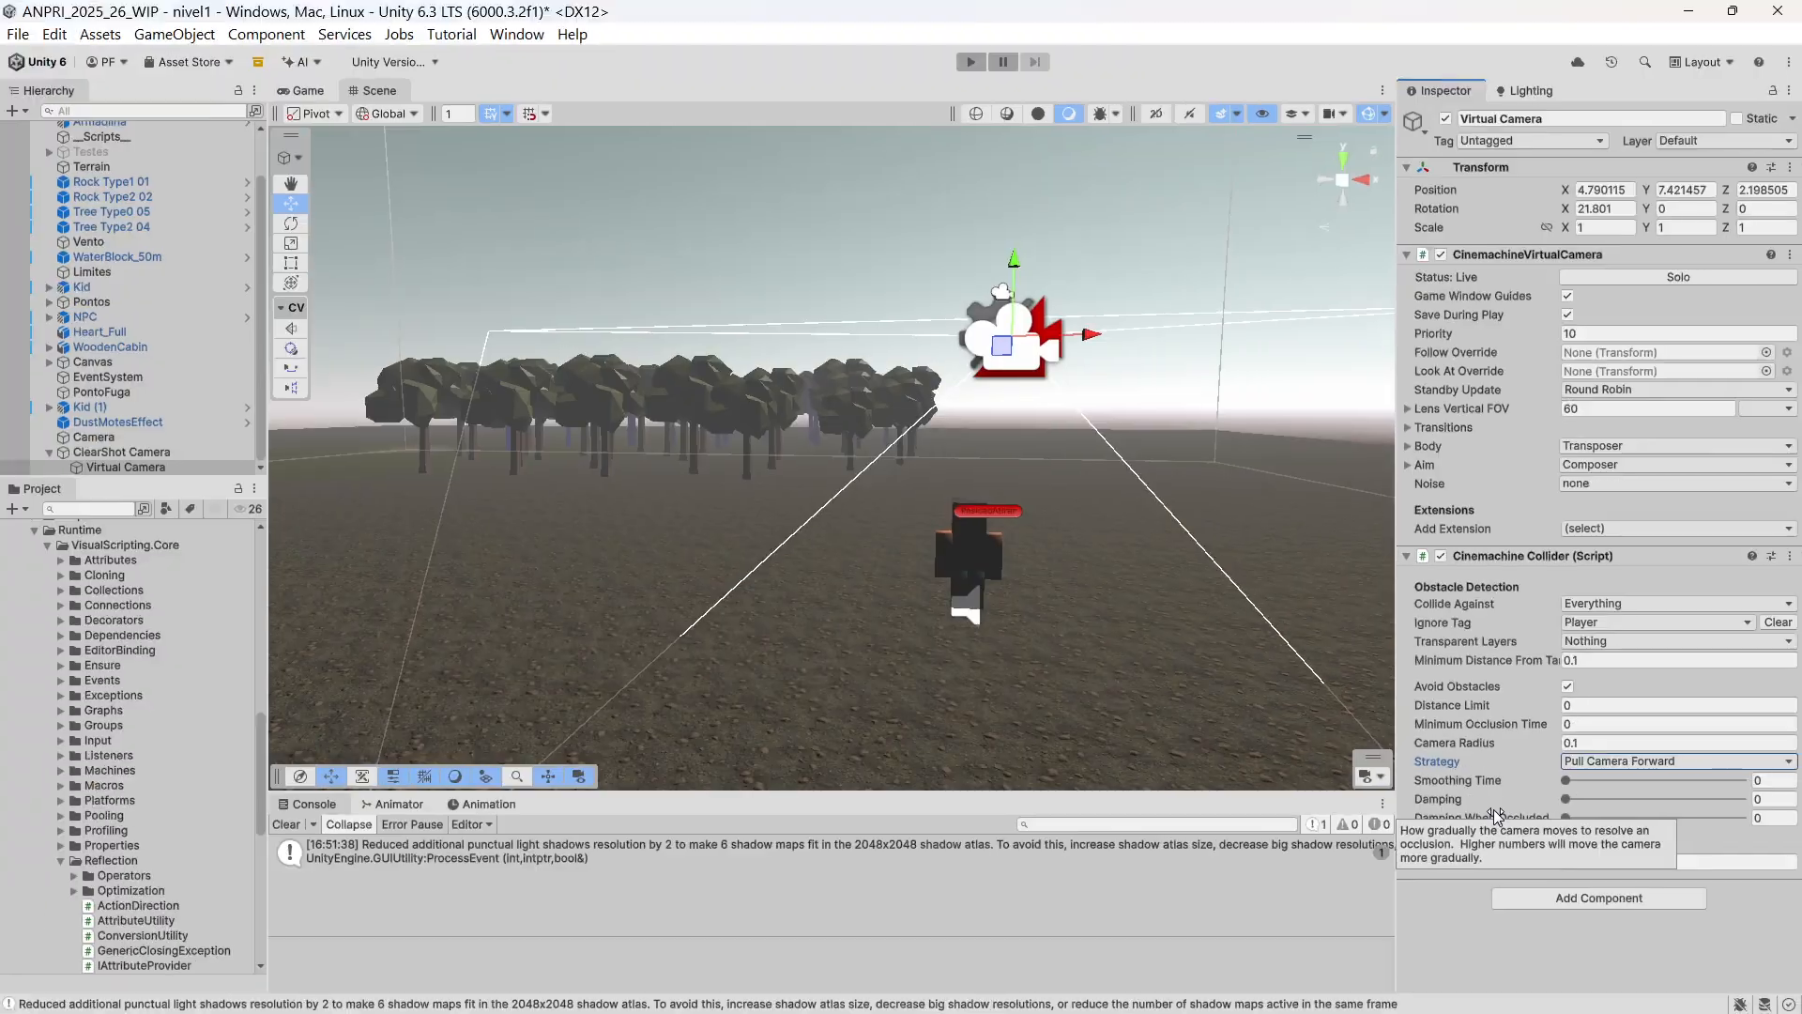
Play-test the camera's obstacle avoidance by walking the player in and out of the wooden cabin and around it, and stop the test.
{"action": "left_click", "coordinate": [972, 63]}
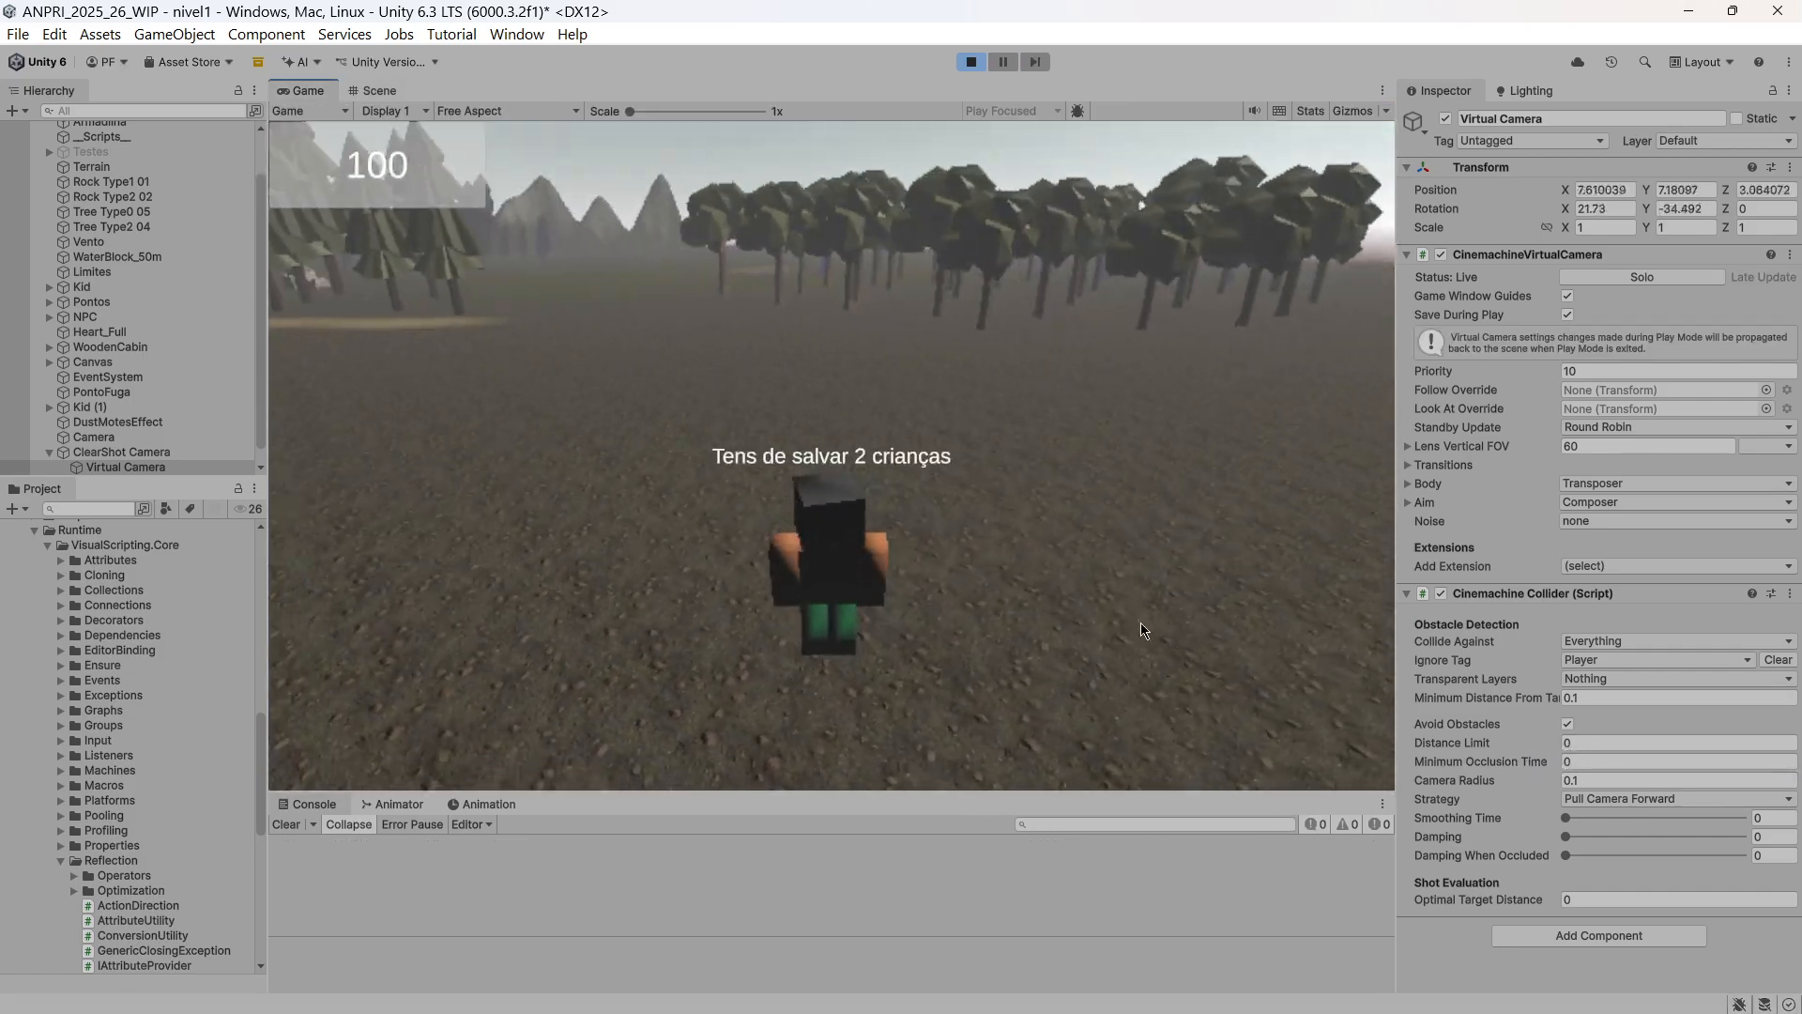
{"action": "key", "text": "w"}
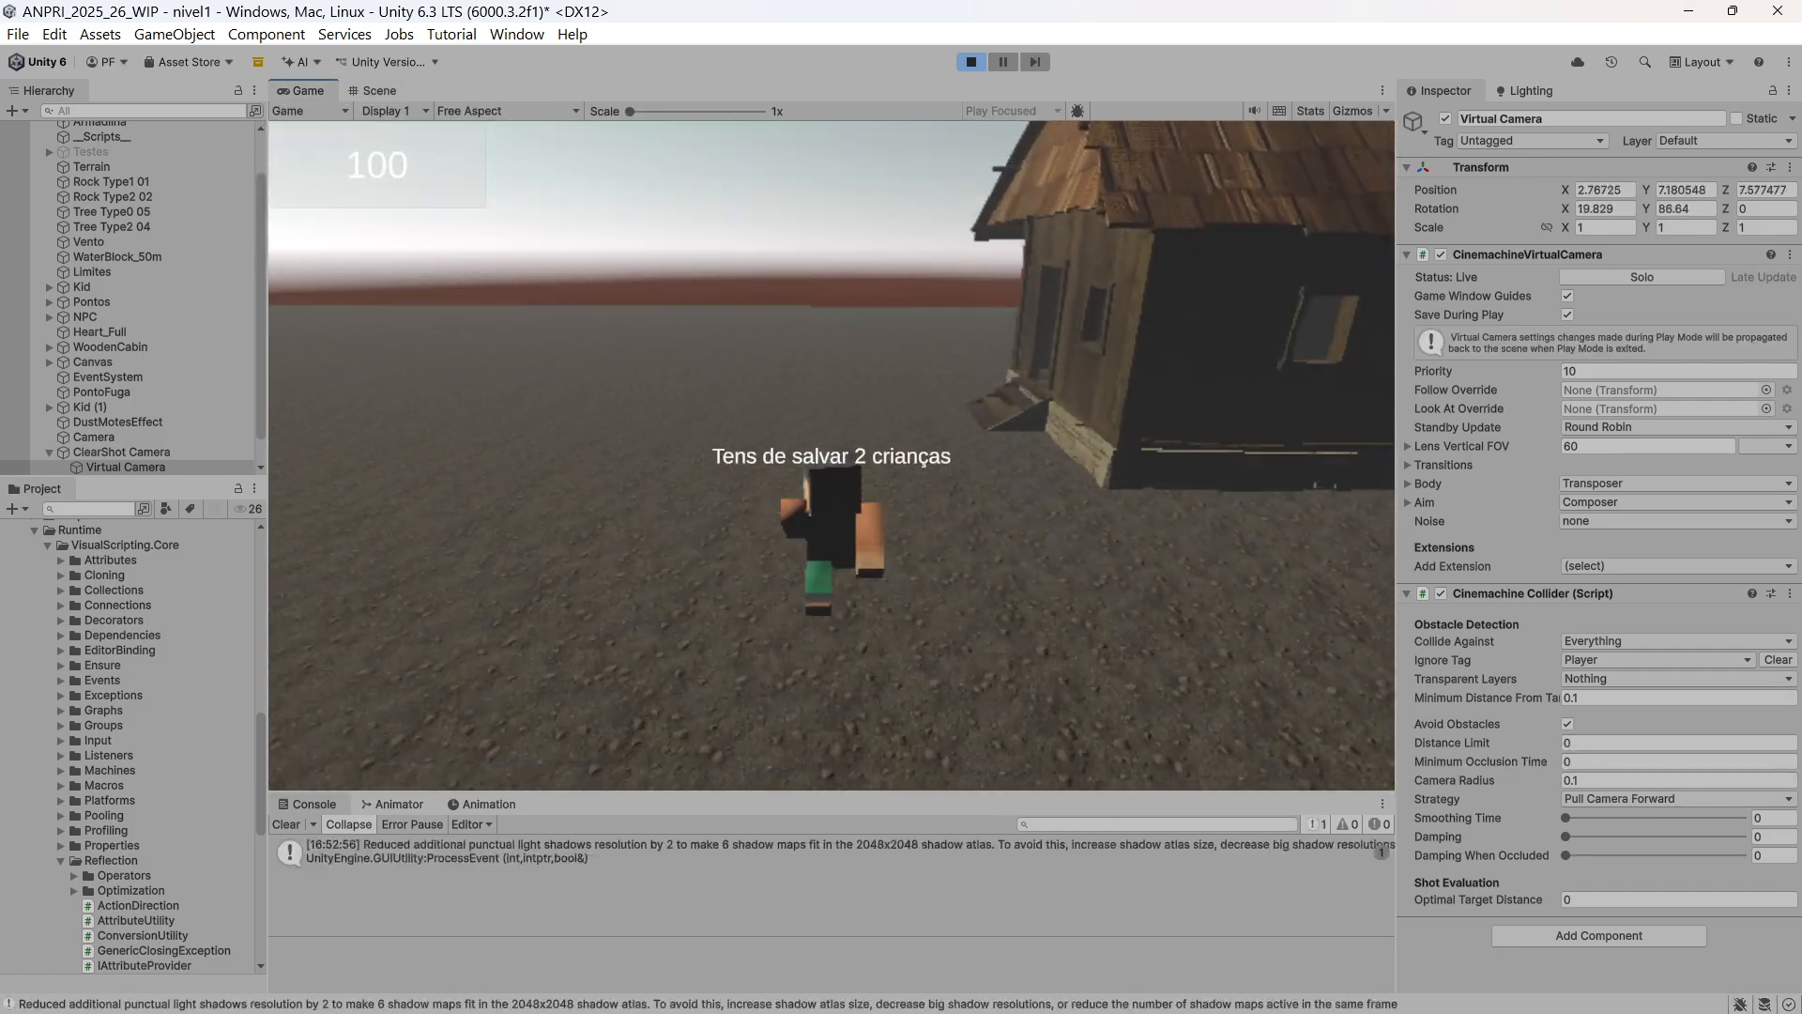
{"action": "key", "text": "w"}
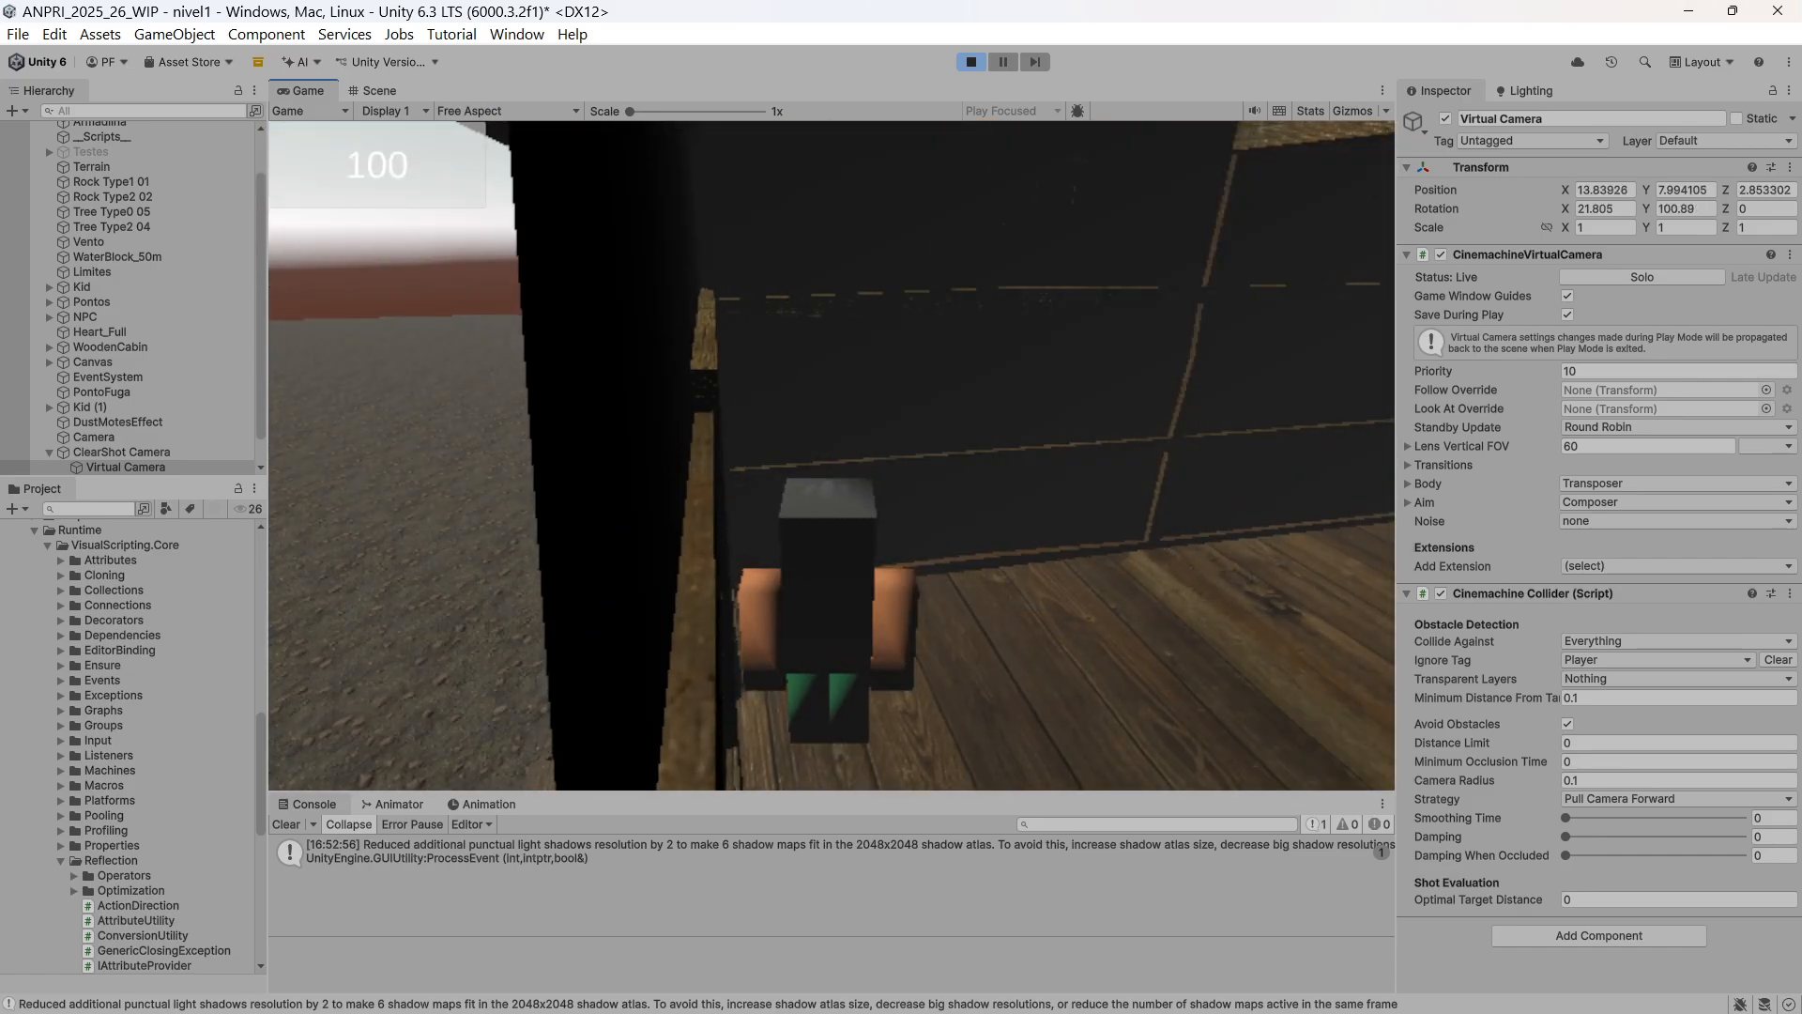
{"action": "key", "text": "w"}
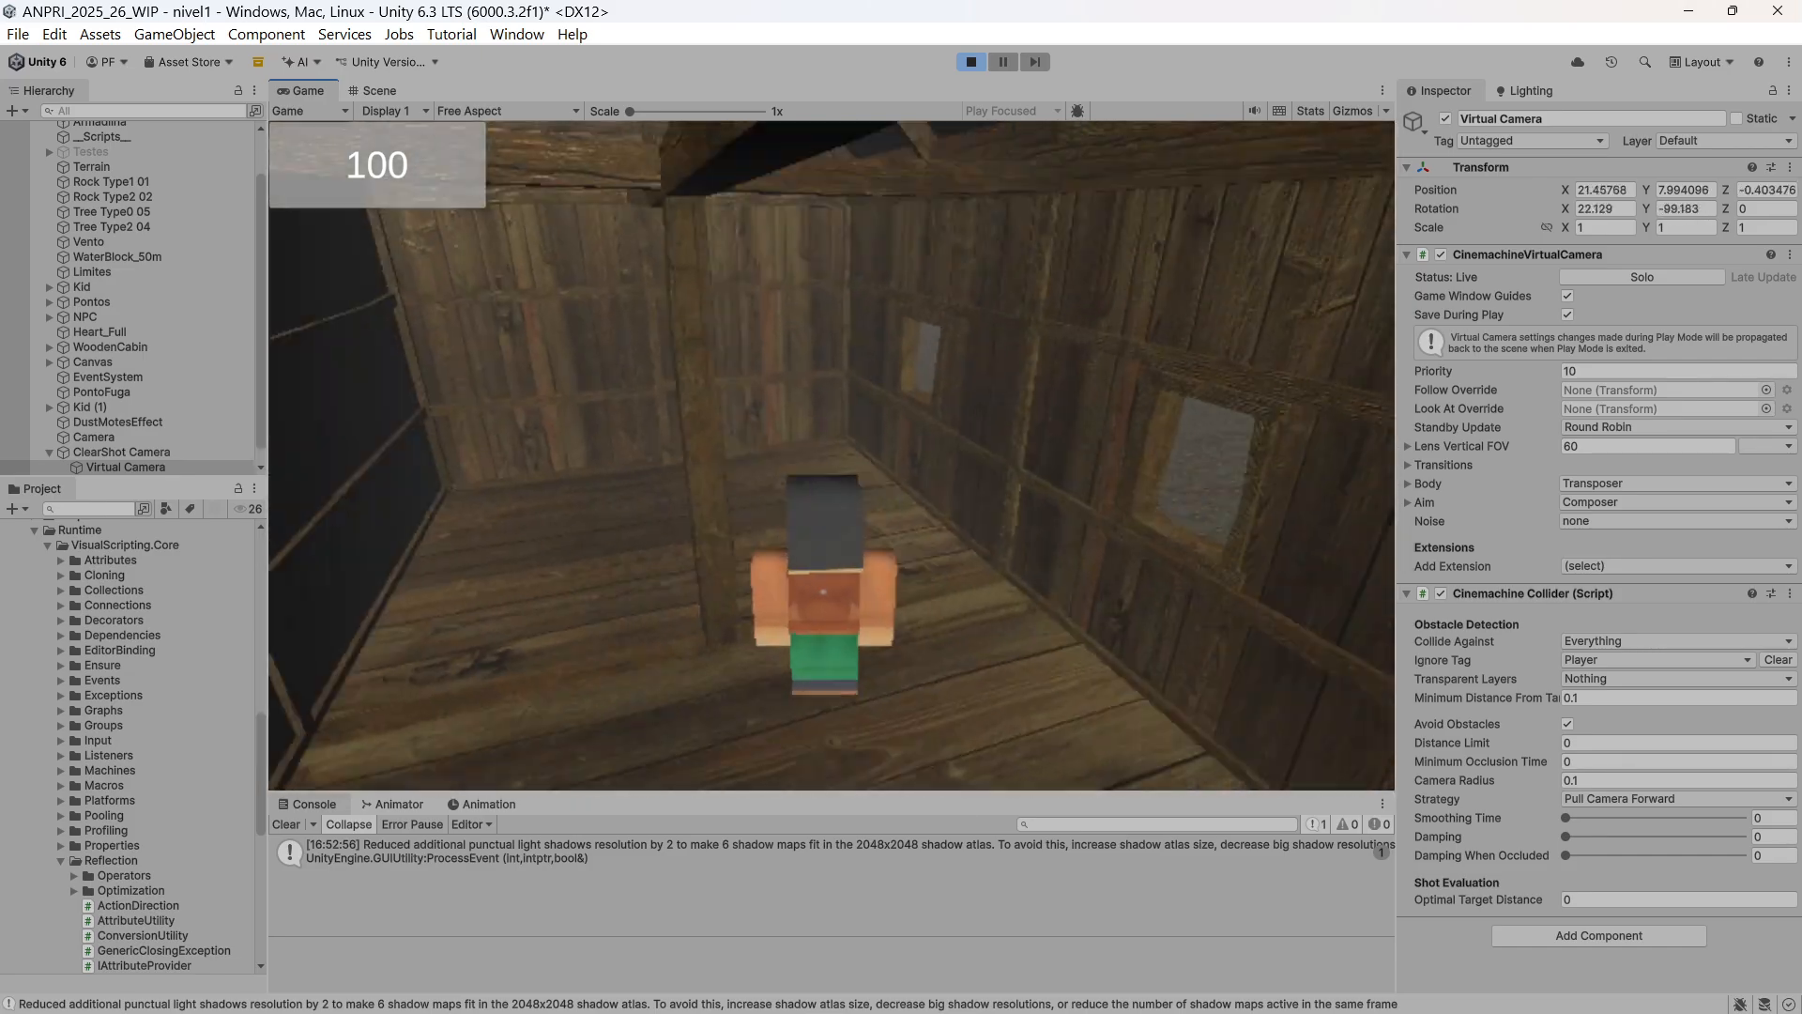
{"action": "key", "text": "w"}
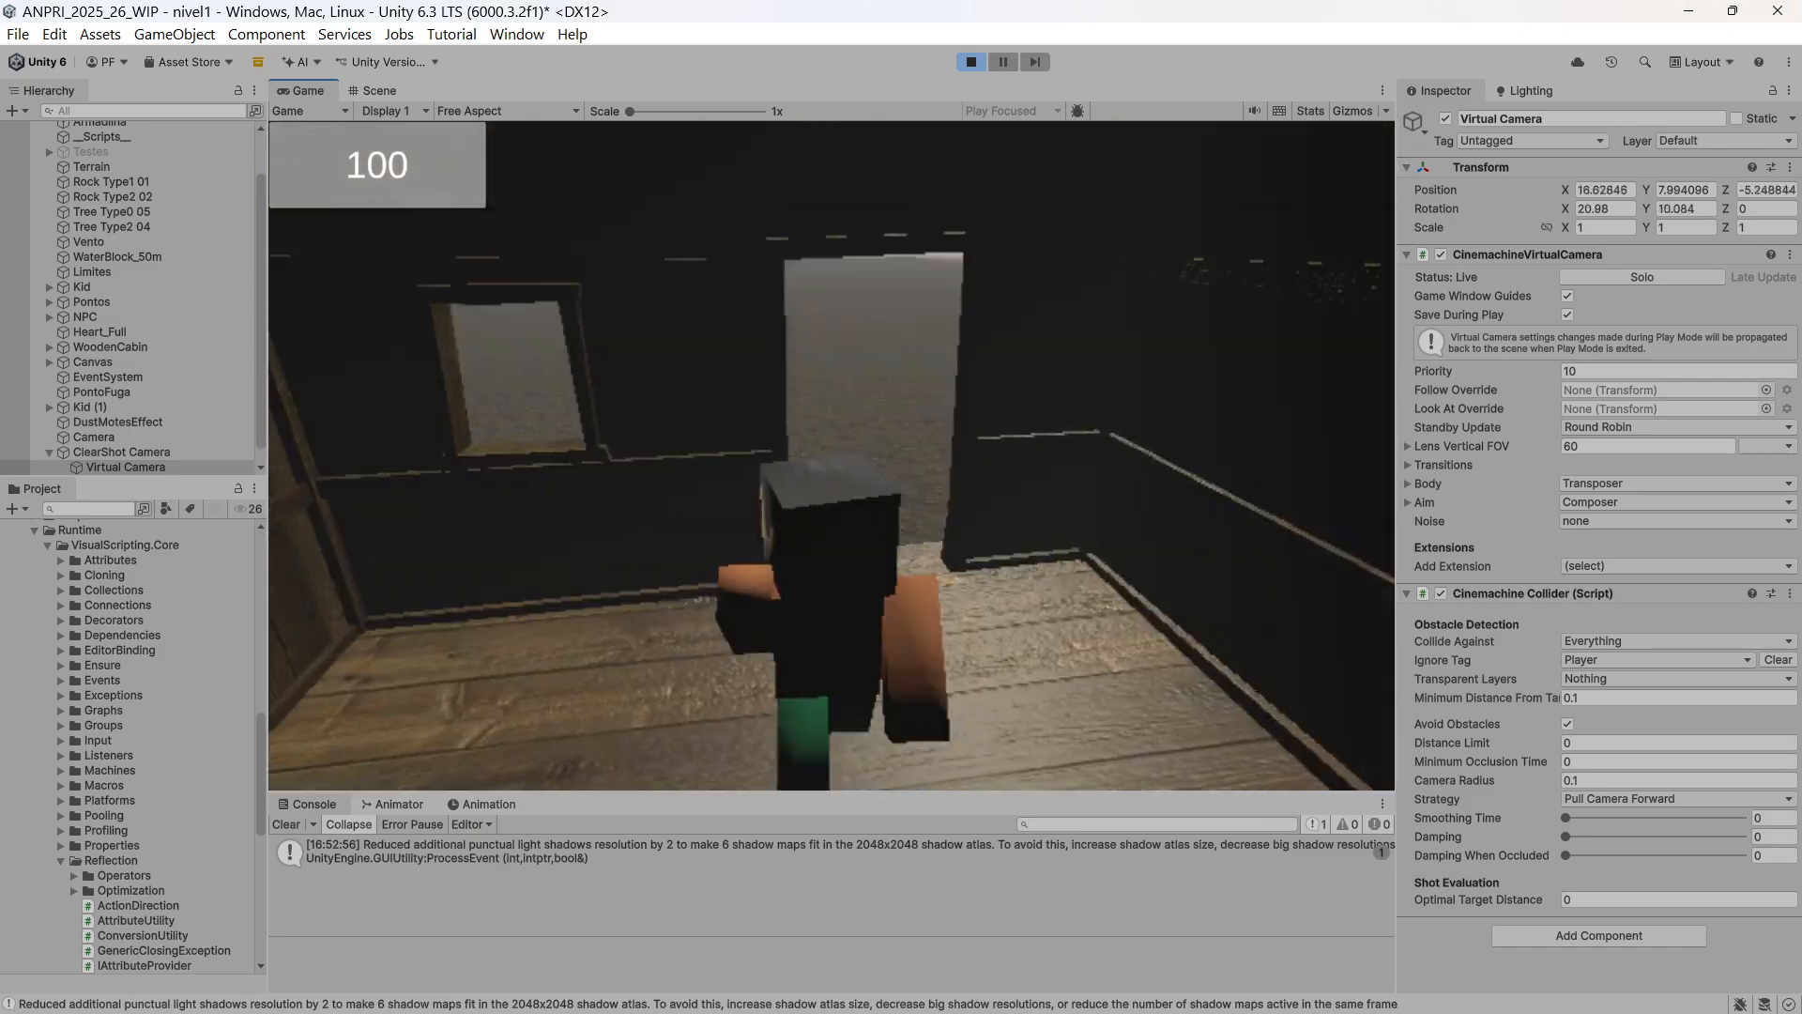
{"action": "key", "text": "w"}
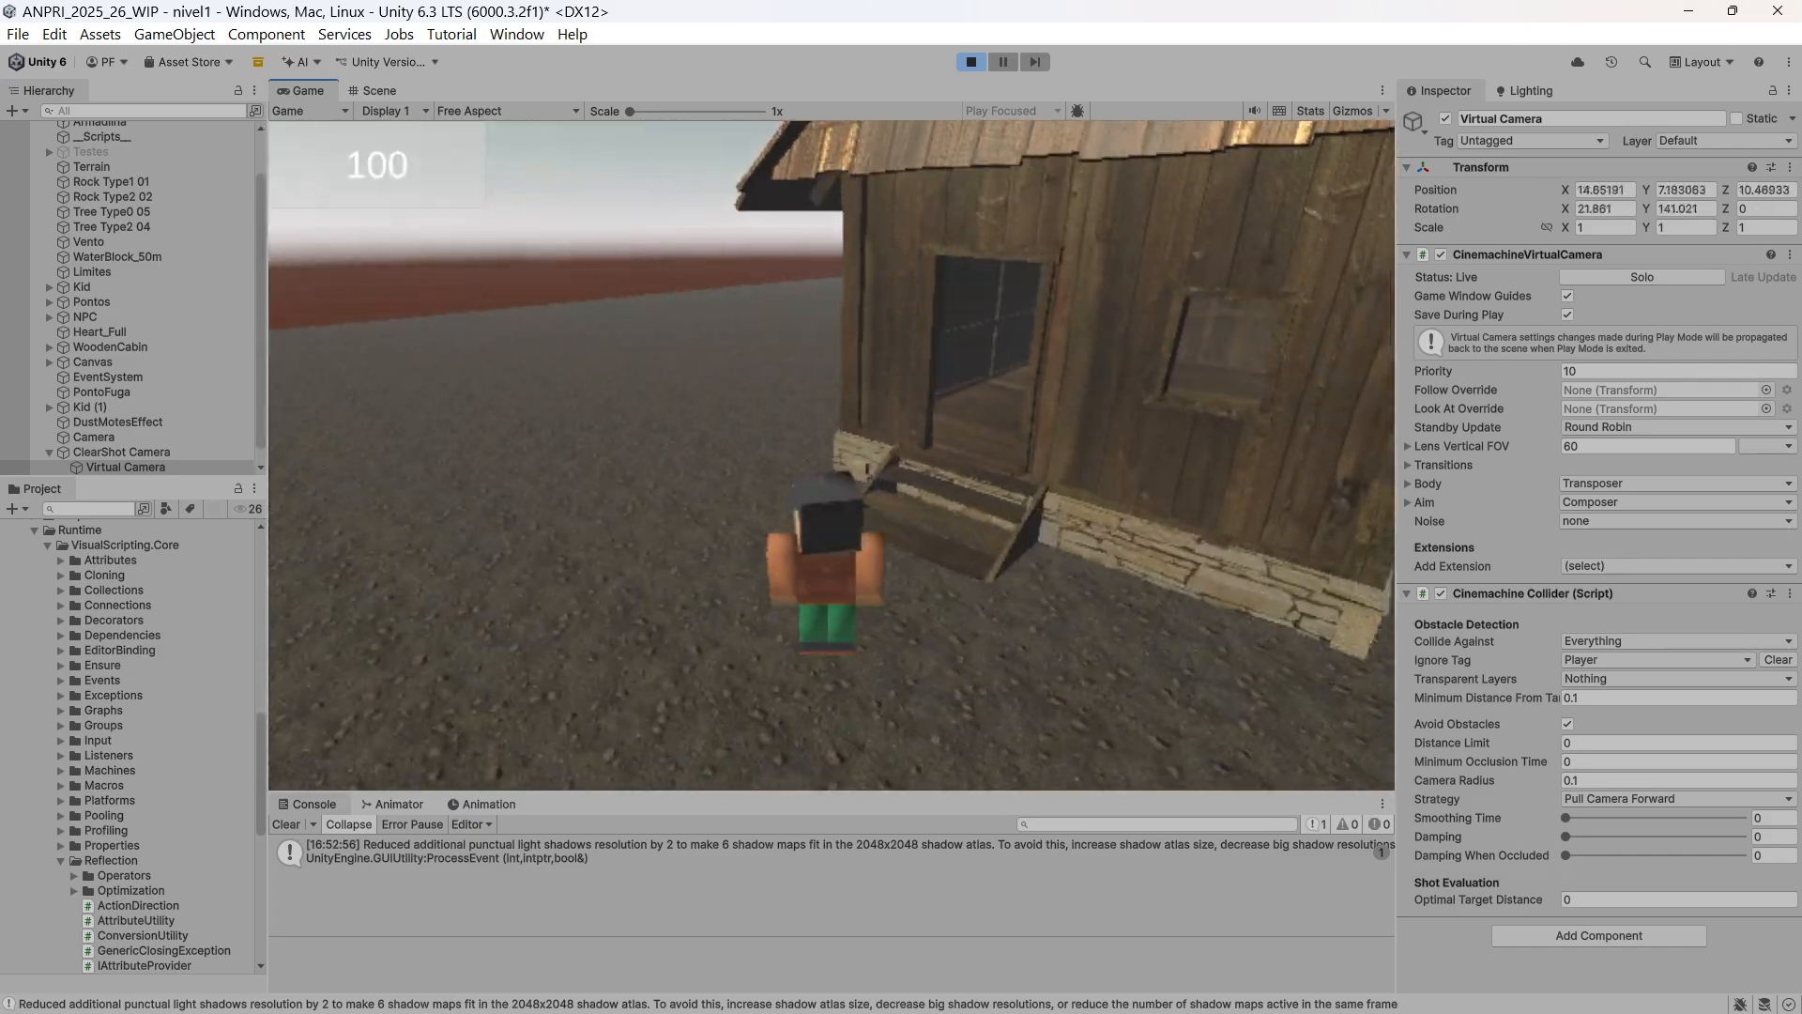
{"action": "key", "text": "w"}
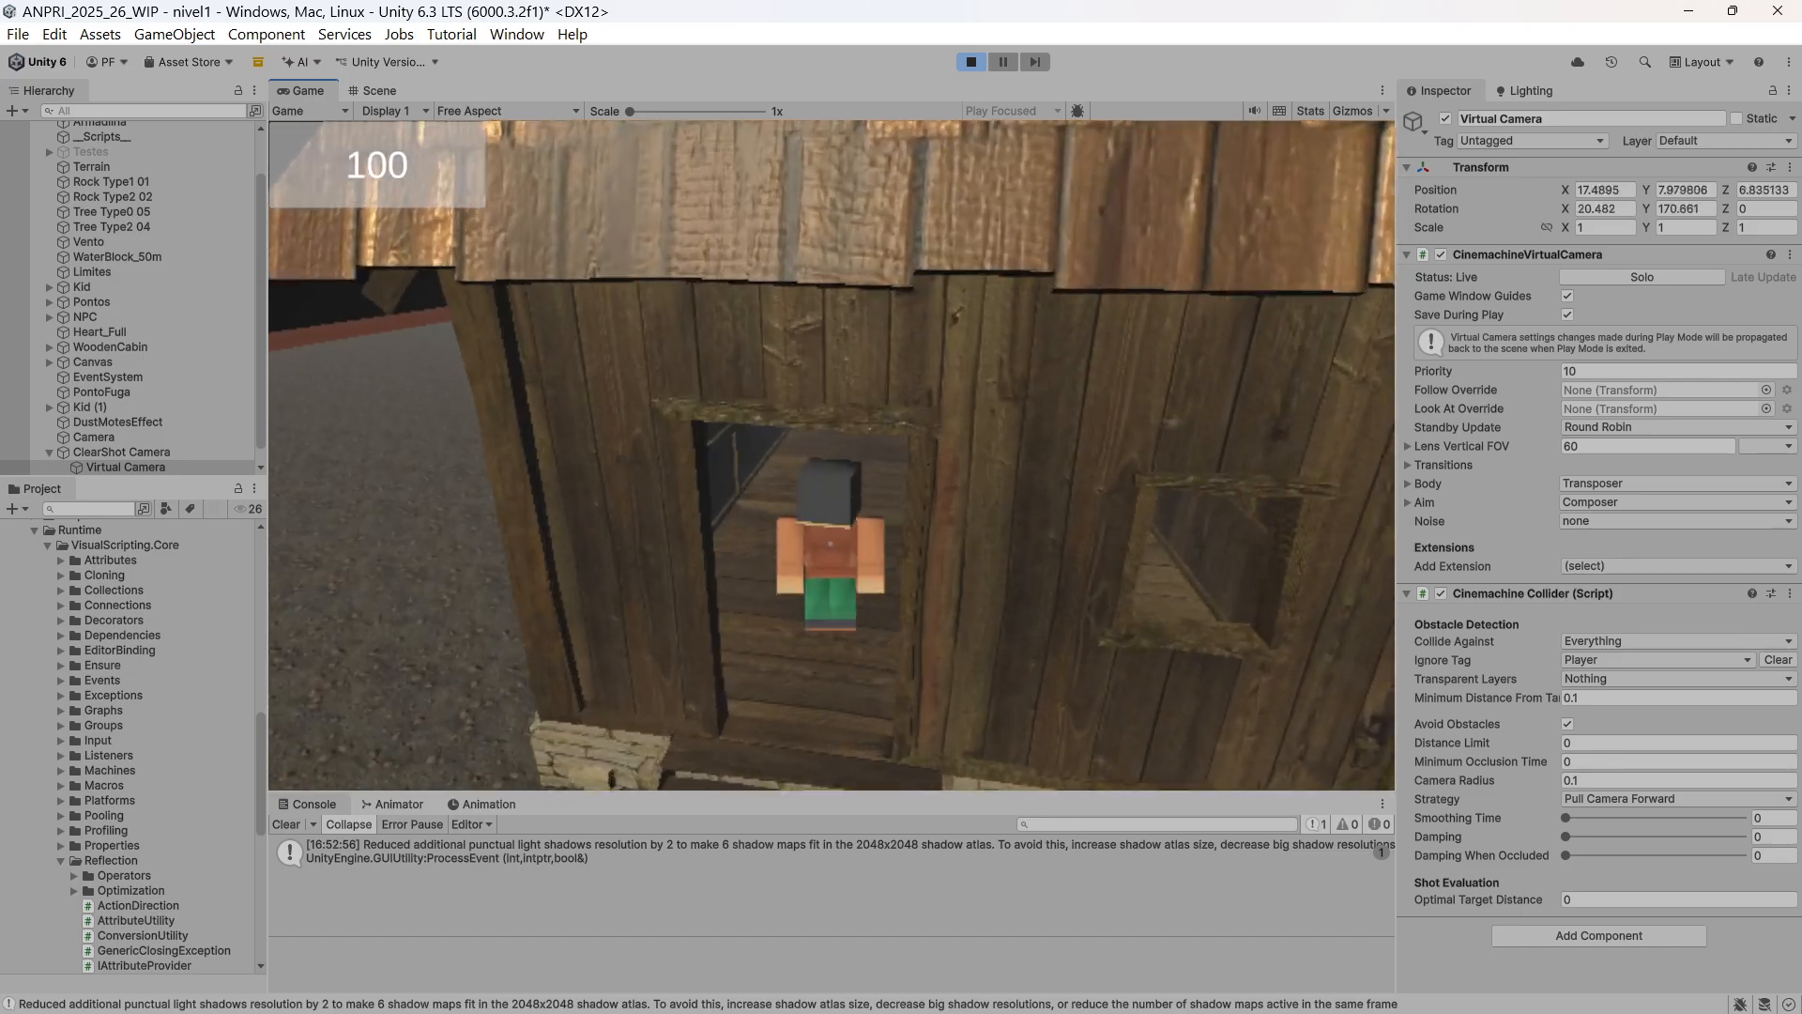
{"action": "key", "text": "w"}
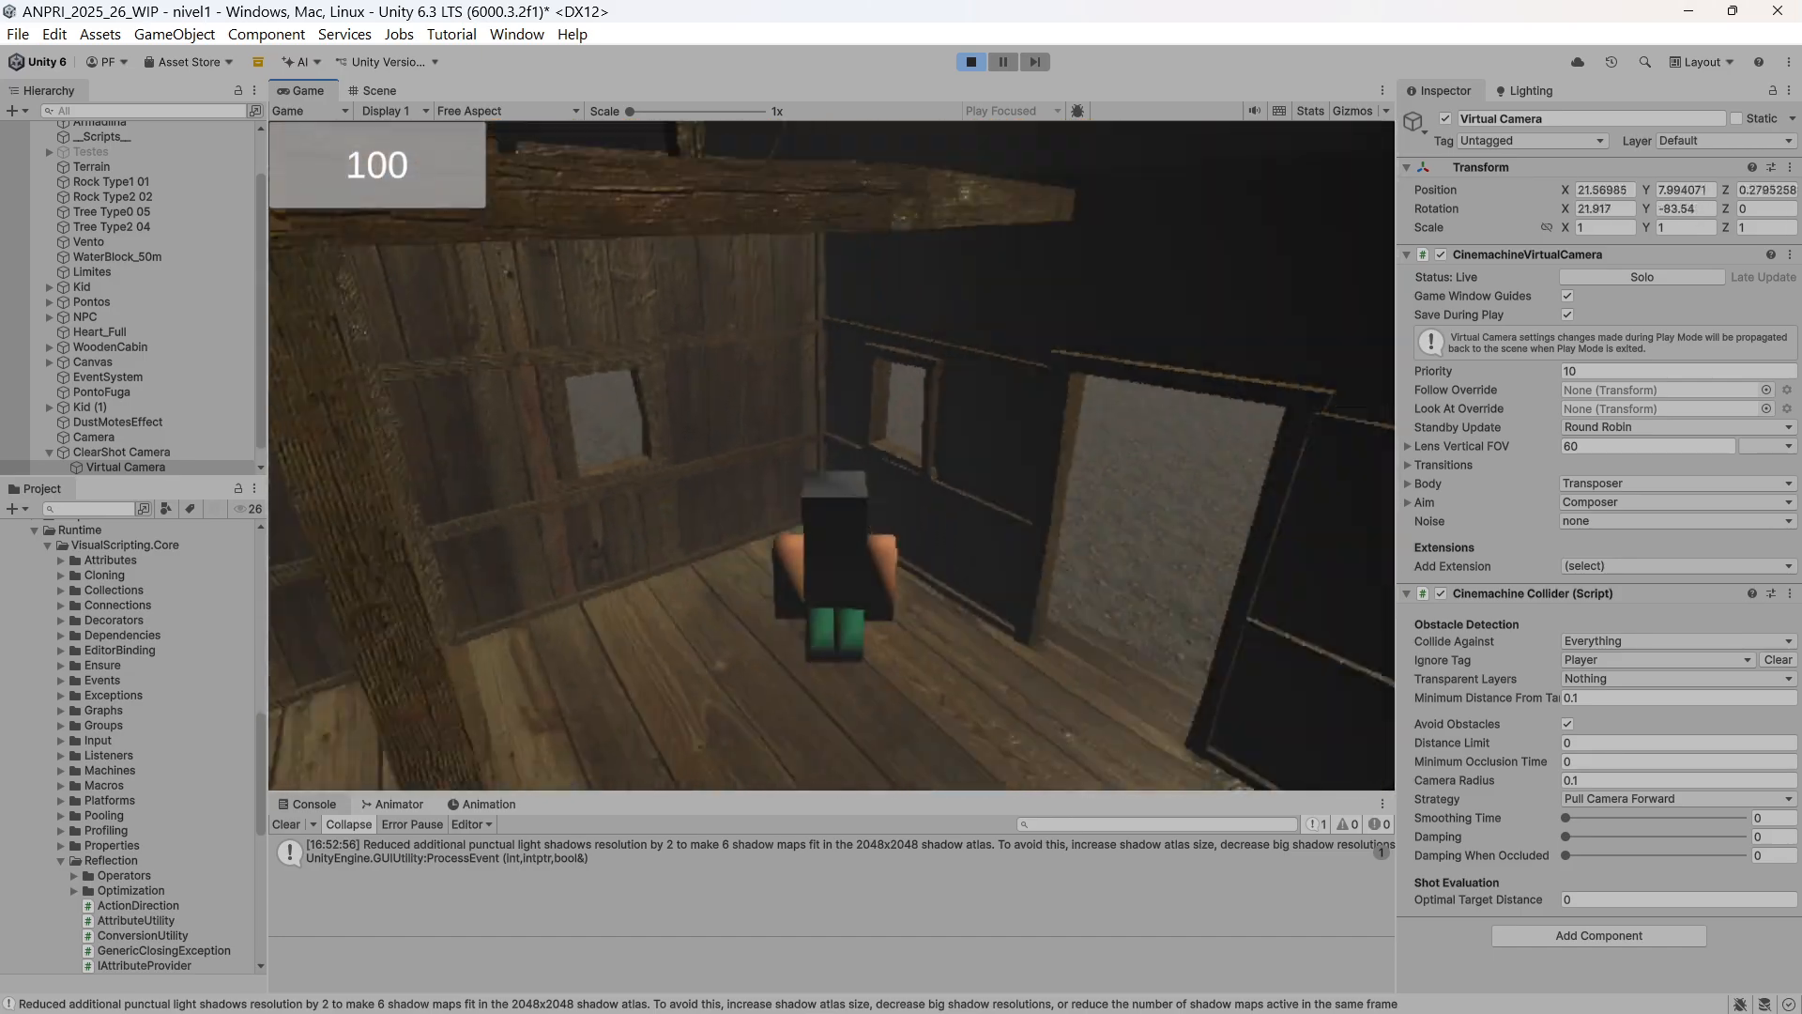
{"action": "key", "text": "w"}
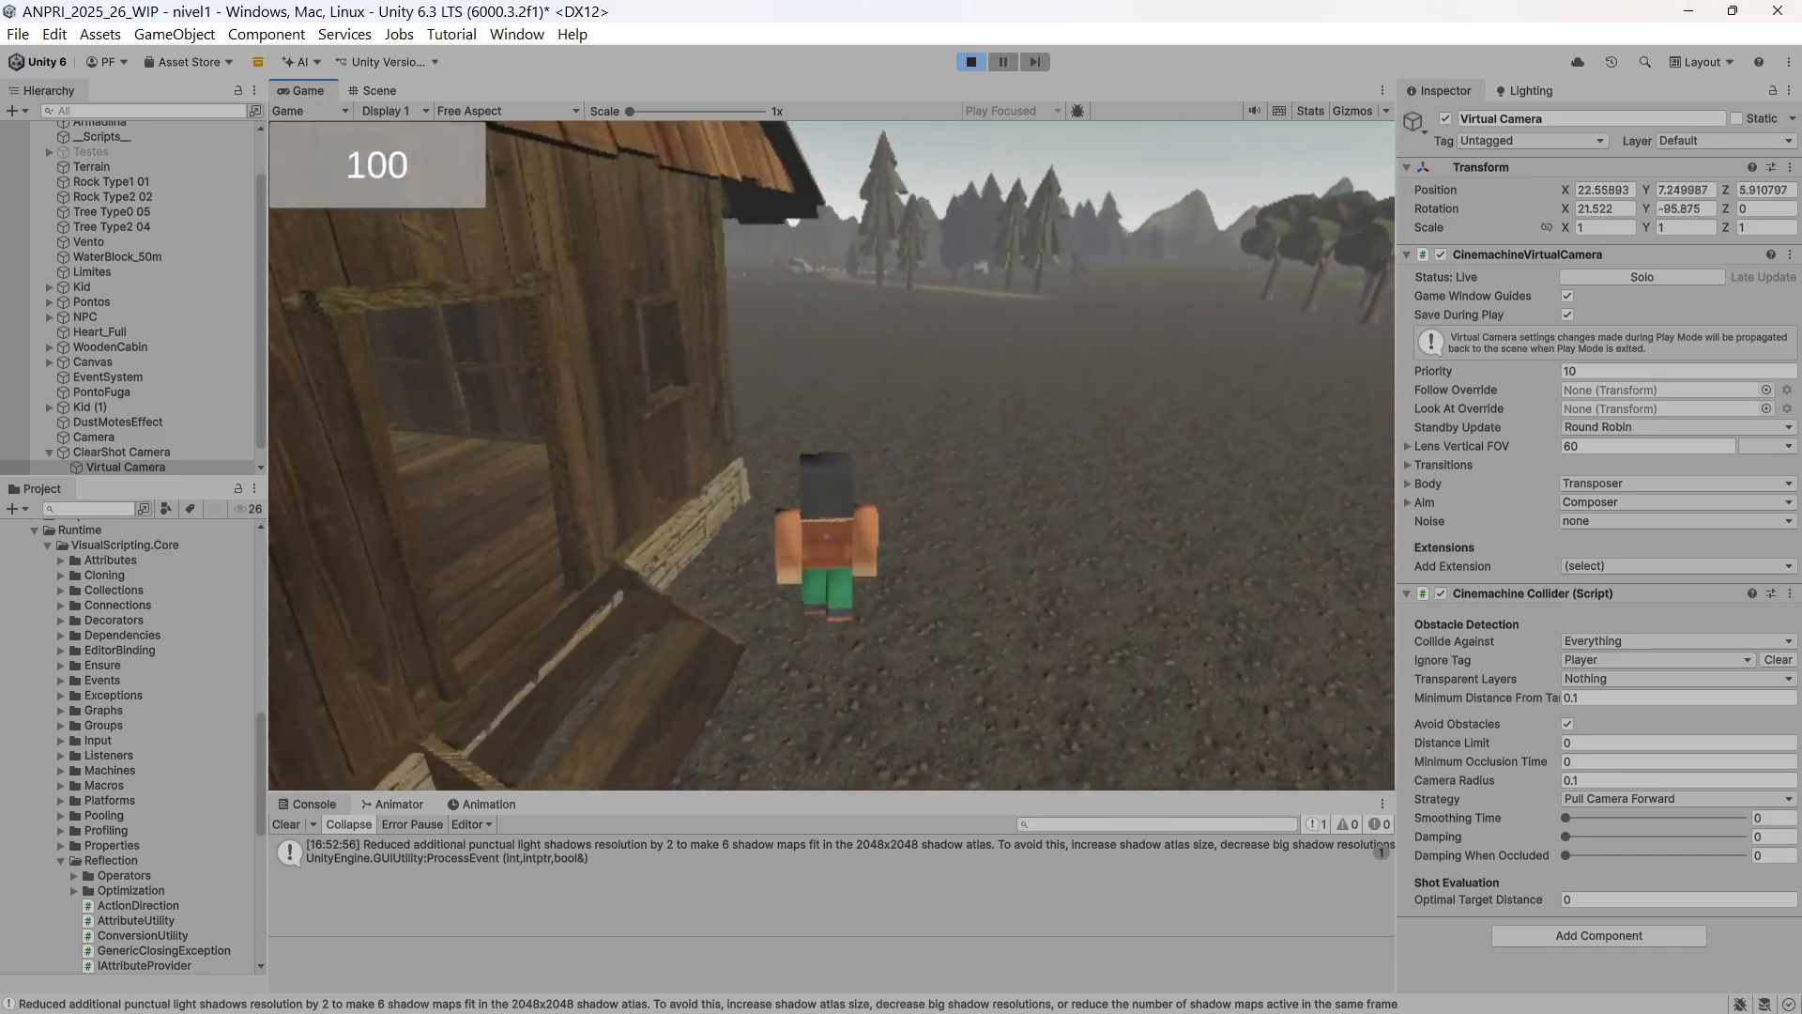
{"action": "key", "text": "s"}
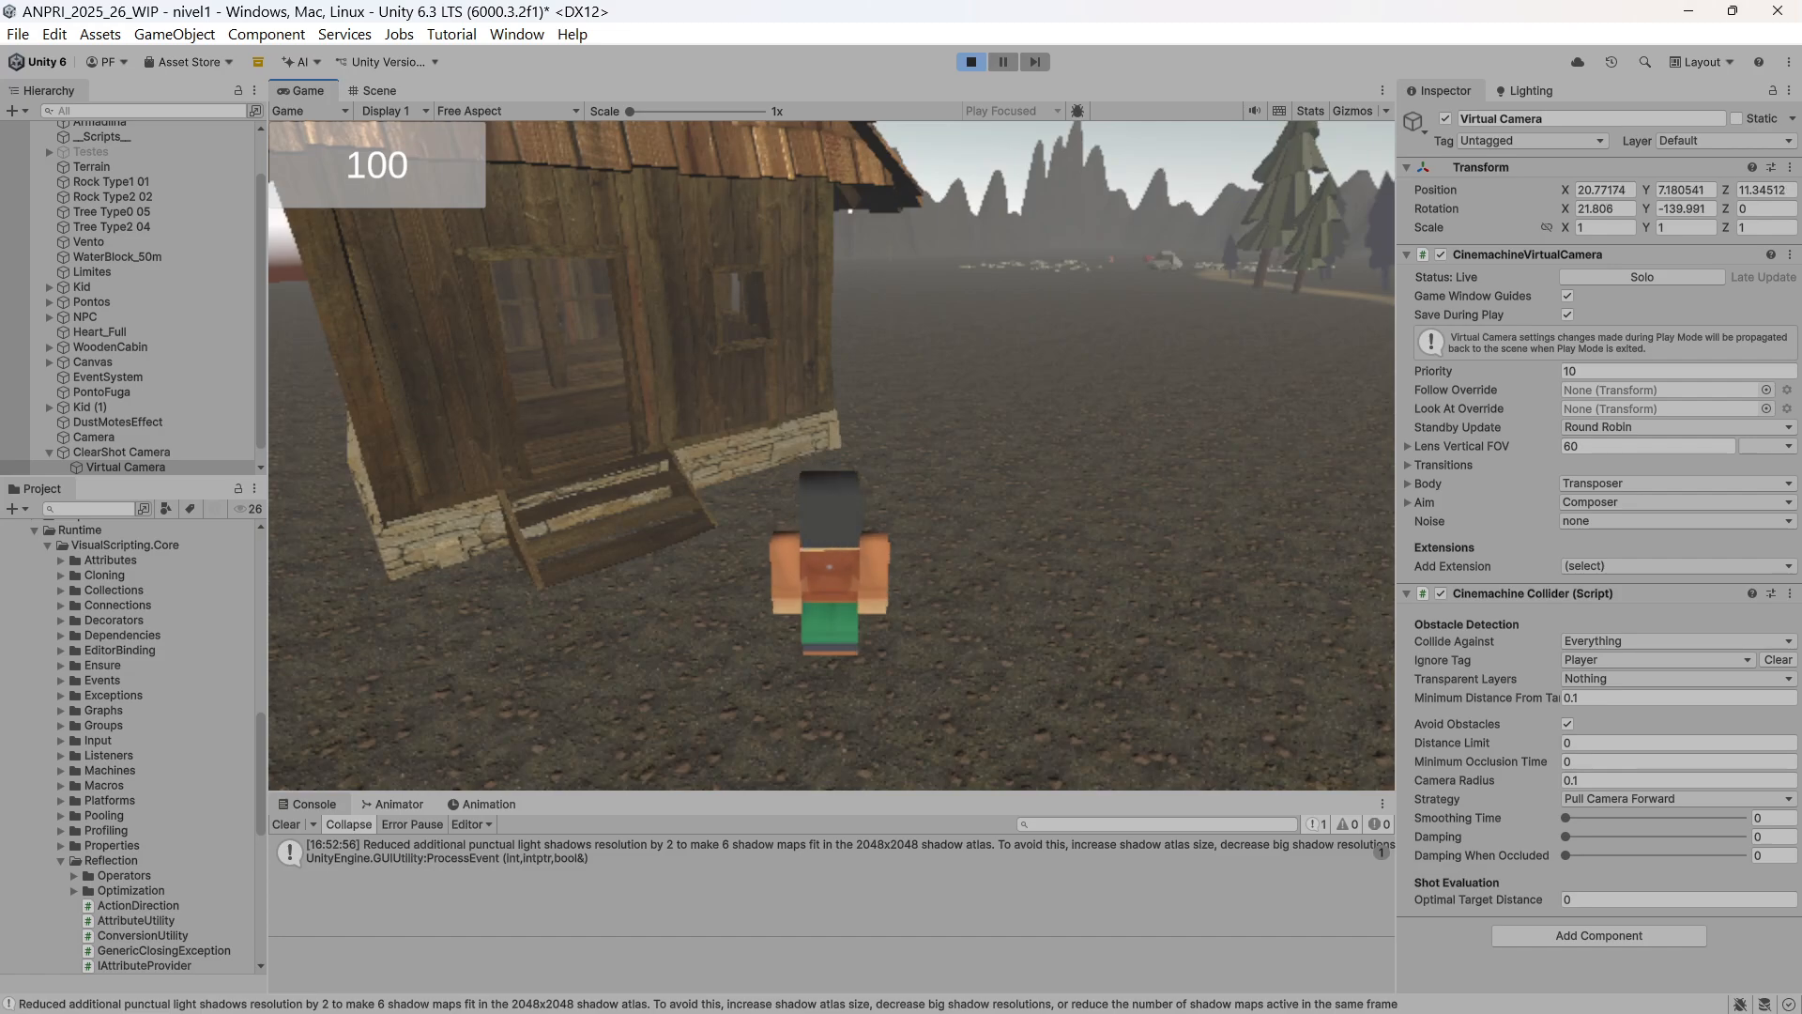
{"action": "key", "text": "Escape"}
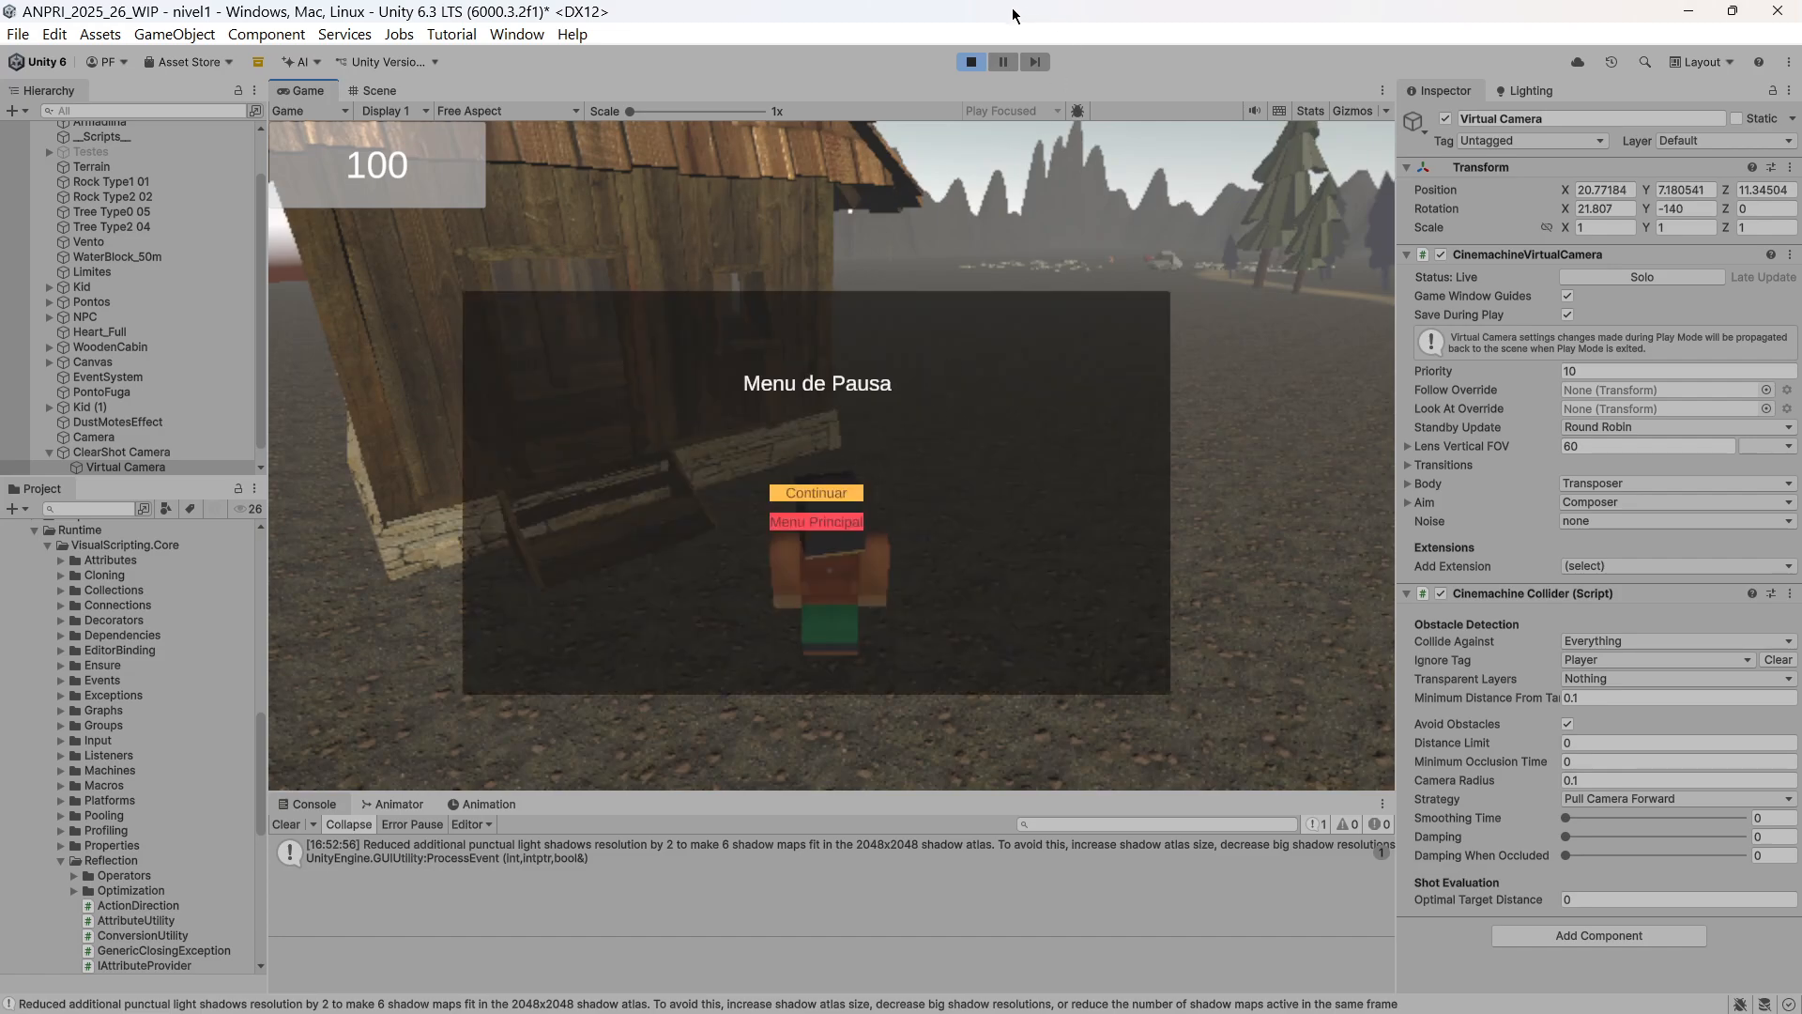
{"action": "left_click", "coordinate": [970, 62]}
Collapse the ClearShot Camera and the open Visual Scripting package folders, and expand the Prefabs folder in the project assets.
{"action": "left_click", "coordinate": [187, 452]}
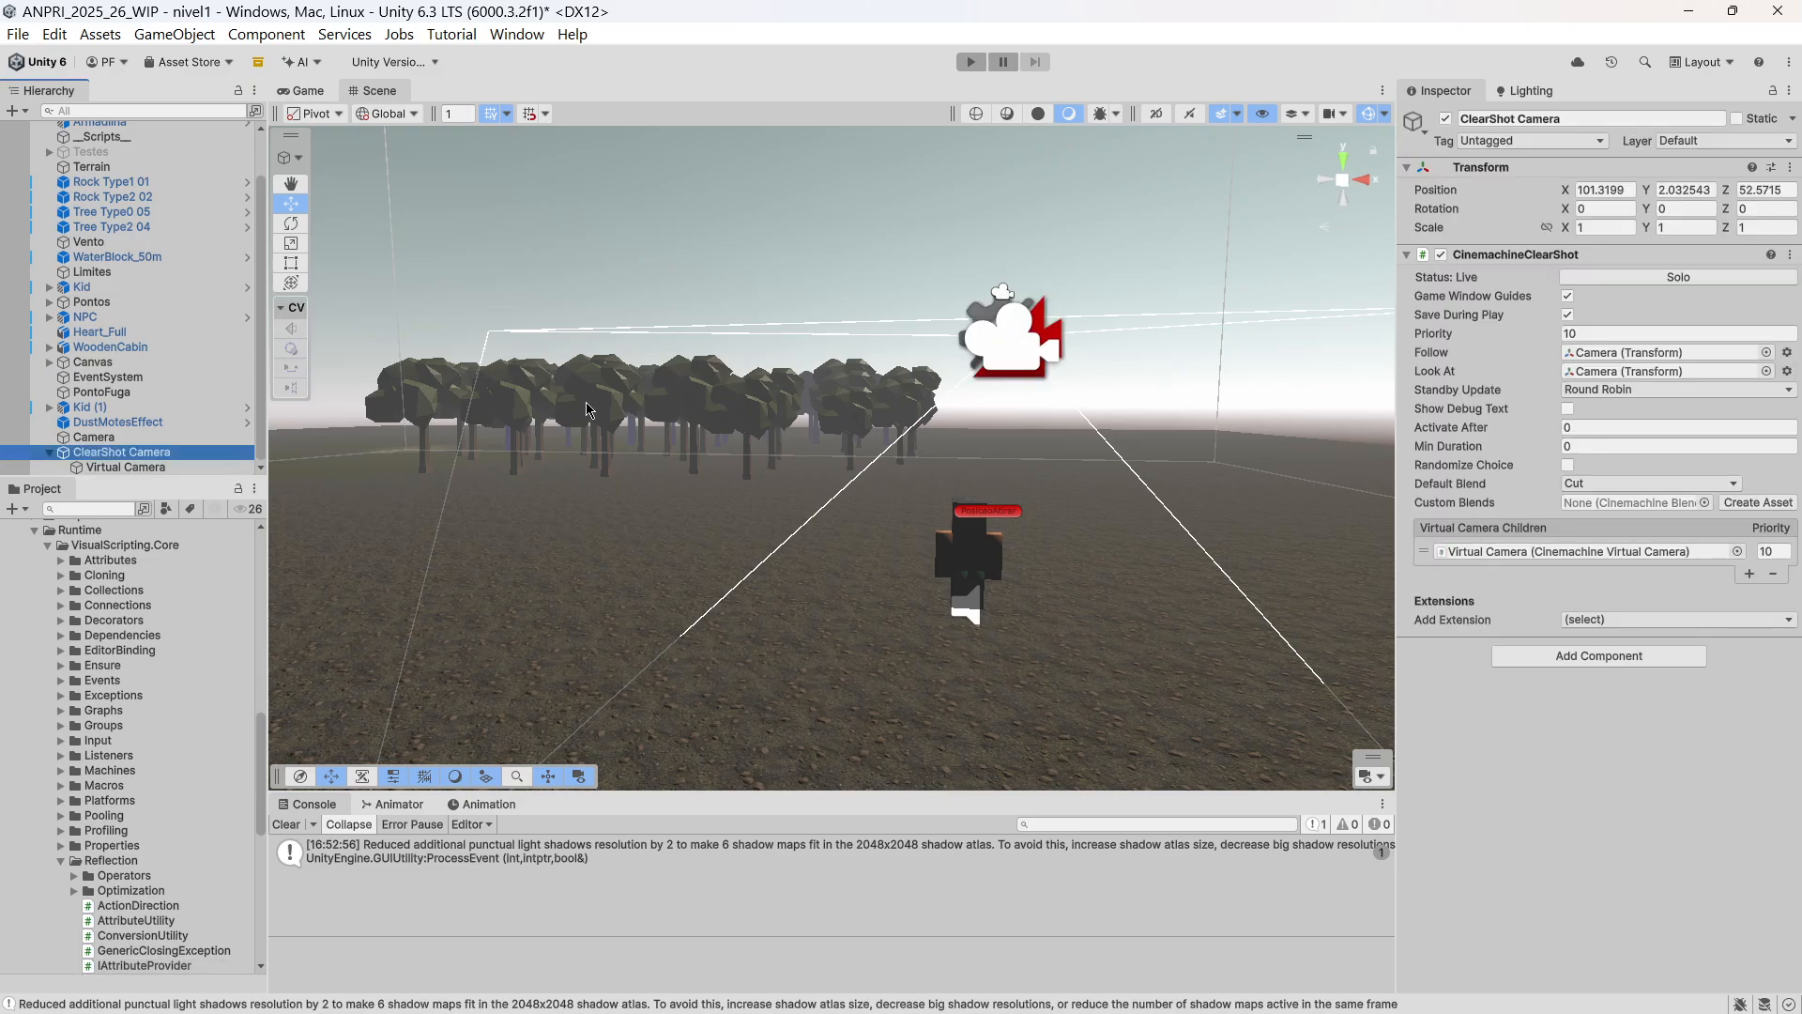
{"action": "left_click", "coordinate": [49, 452]}
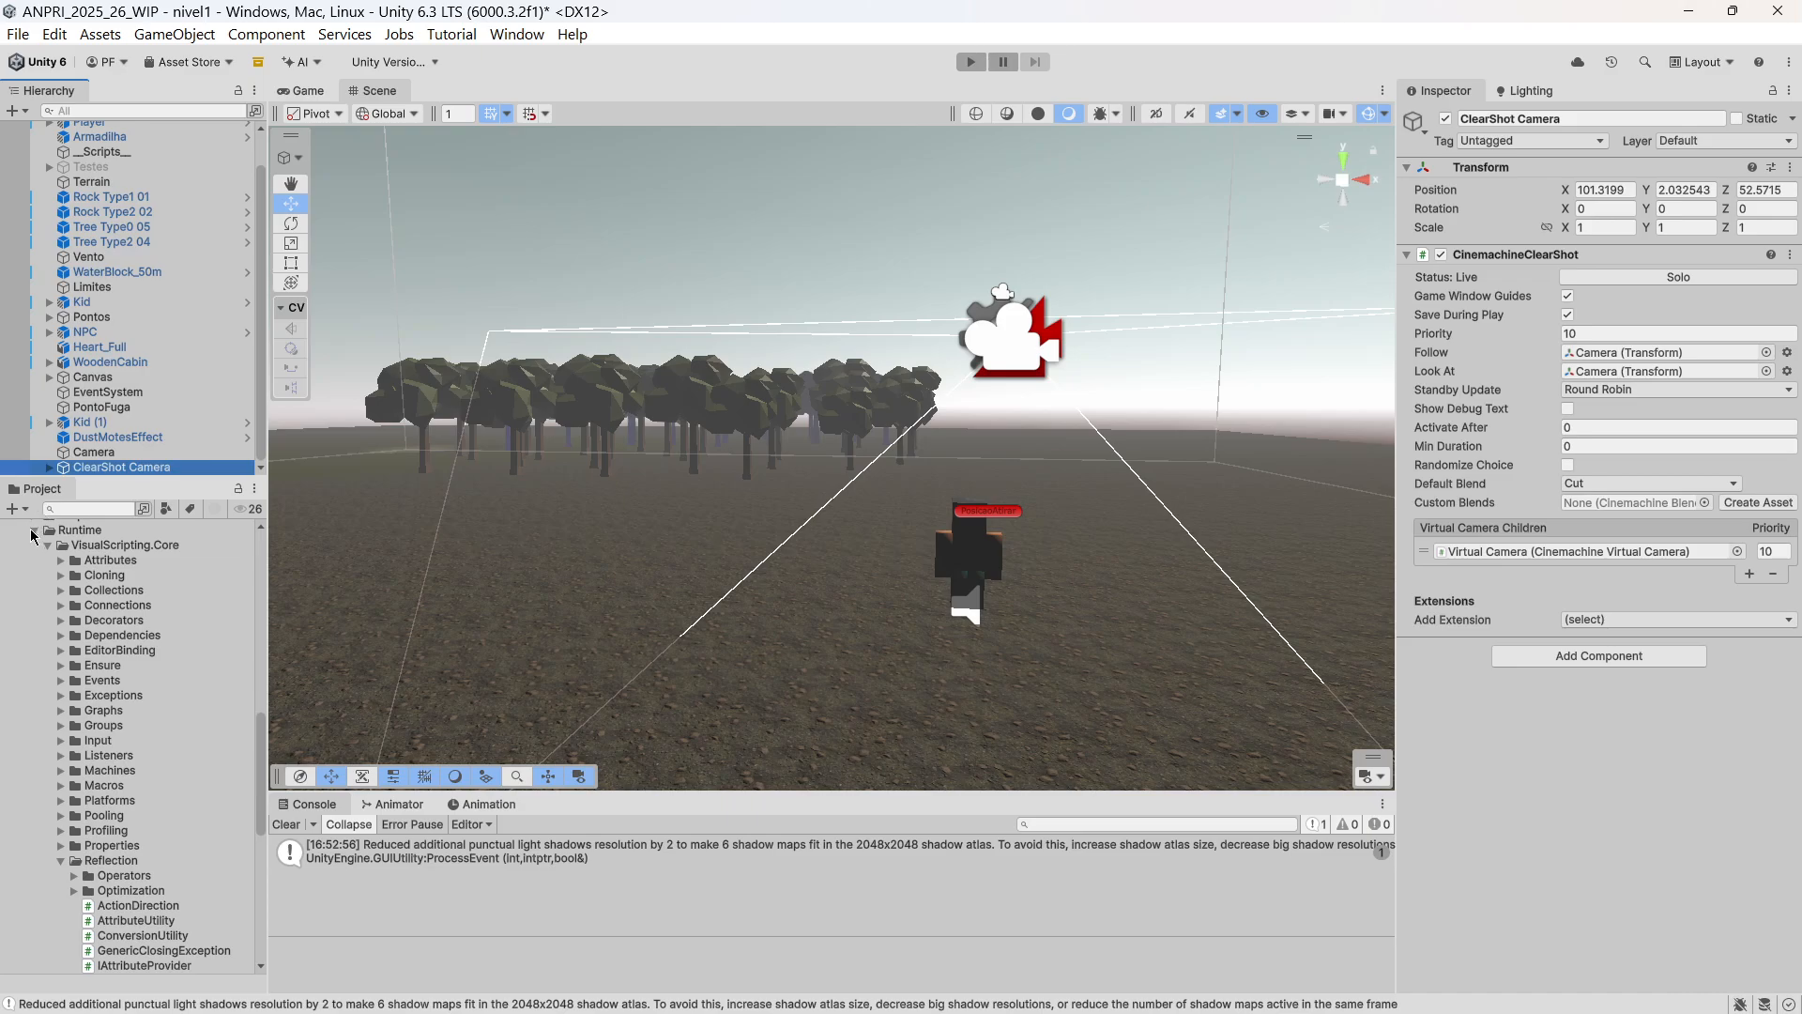
{"action": "left_click", "coordinate": [33, 531]}
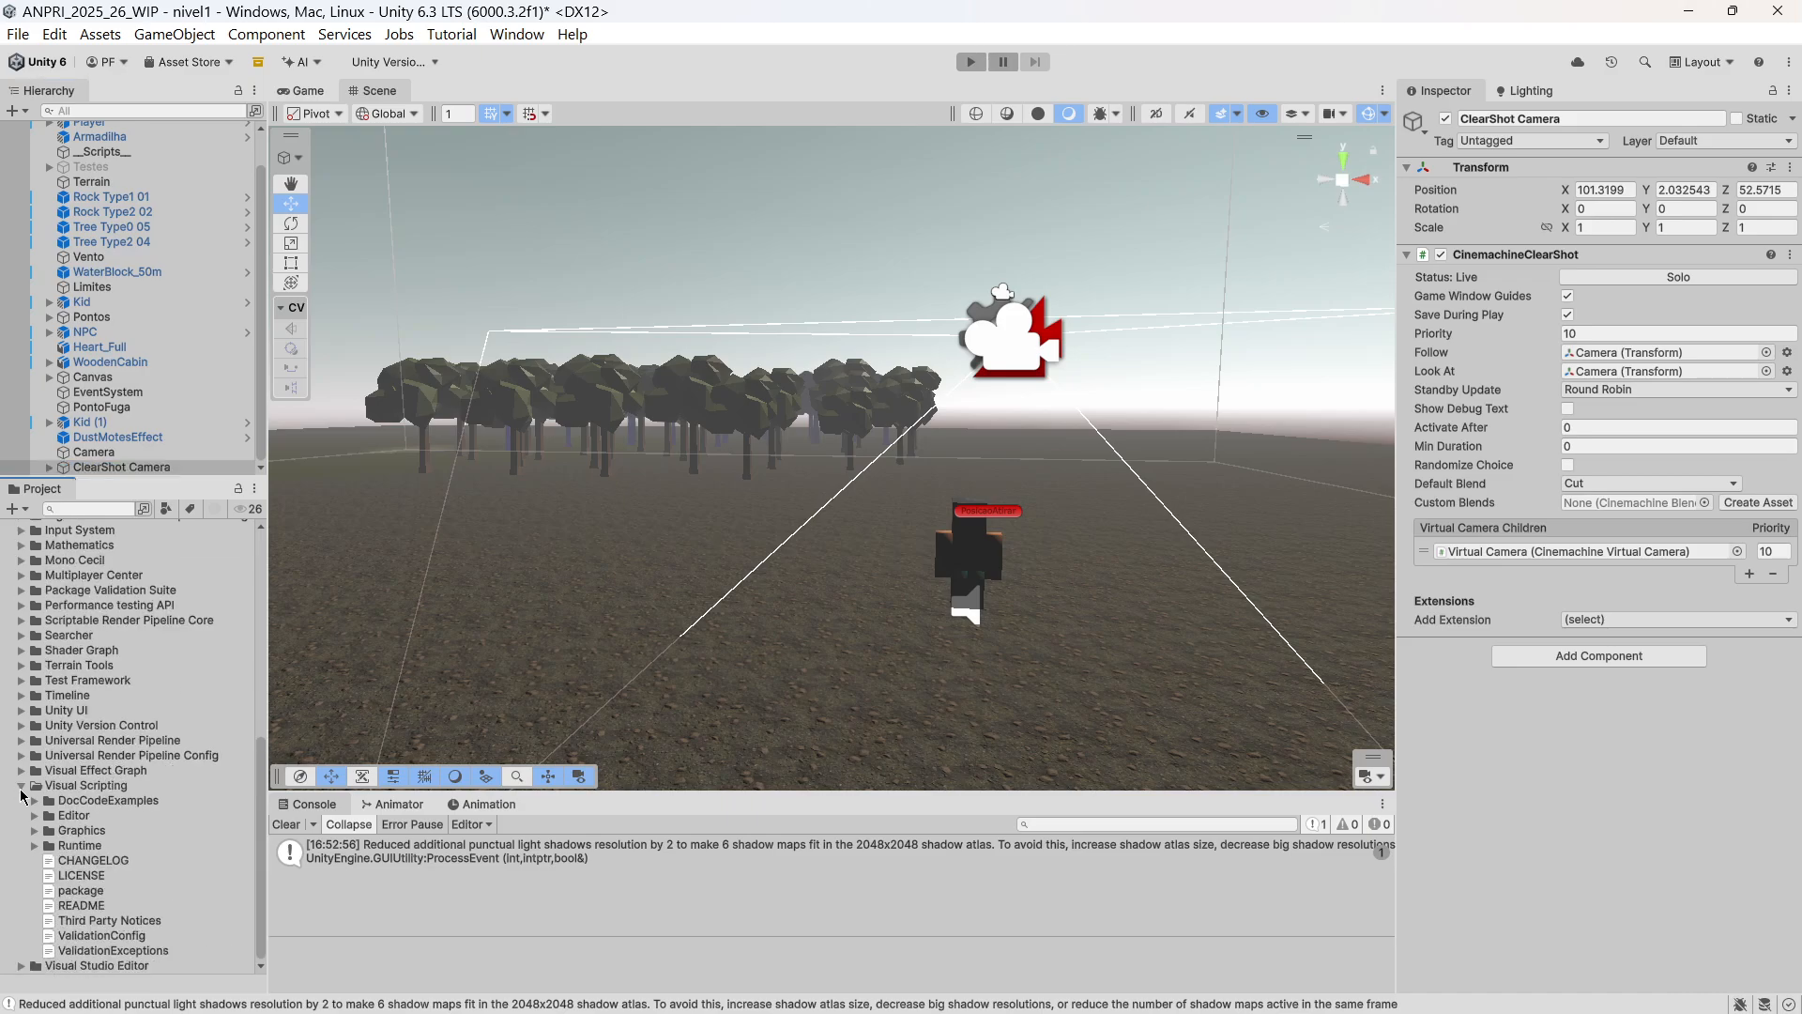
{"action": "left_click", "coordinate": [21, 793]}
{"action": "scroll", "coordinate": [150, 746], "scroll_direction": "up", "scroll_amount": 10}
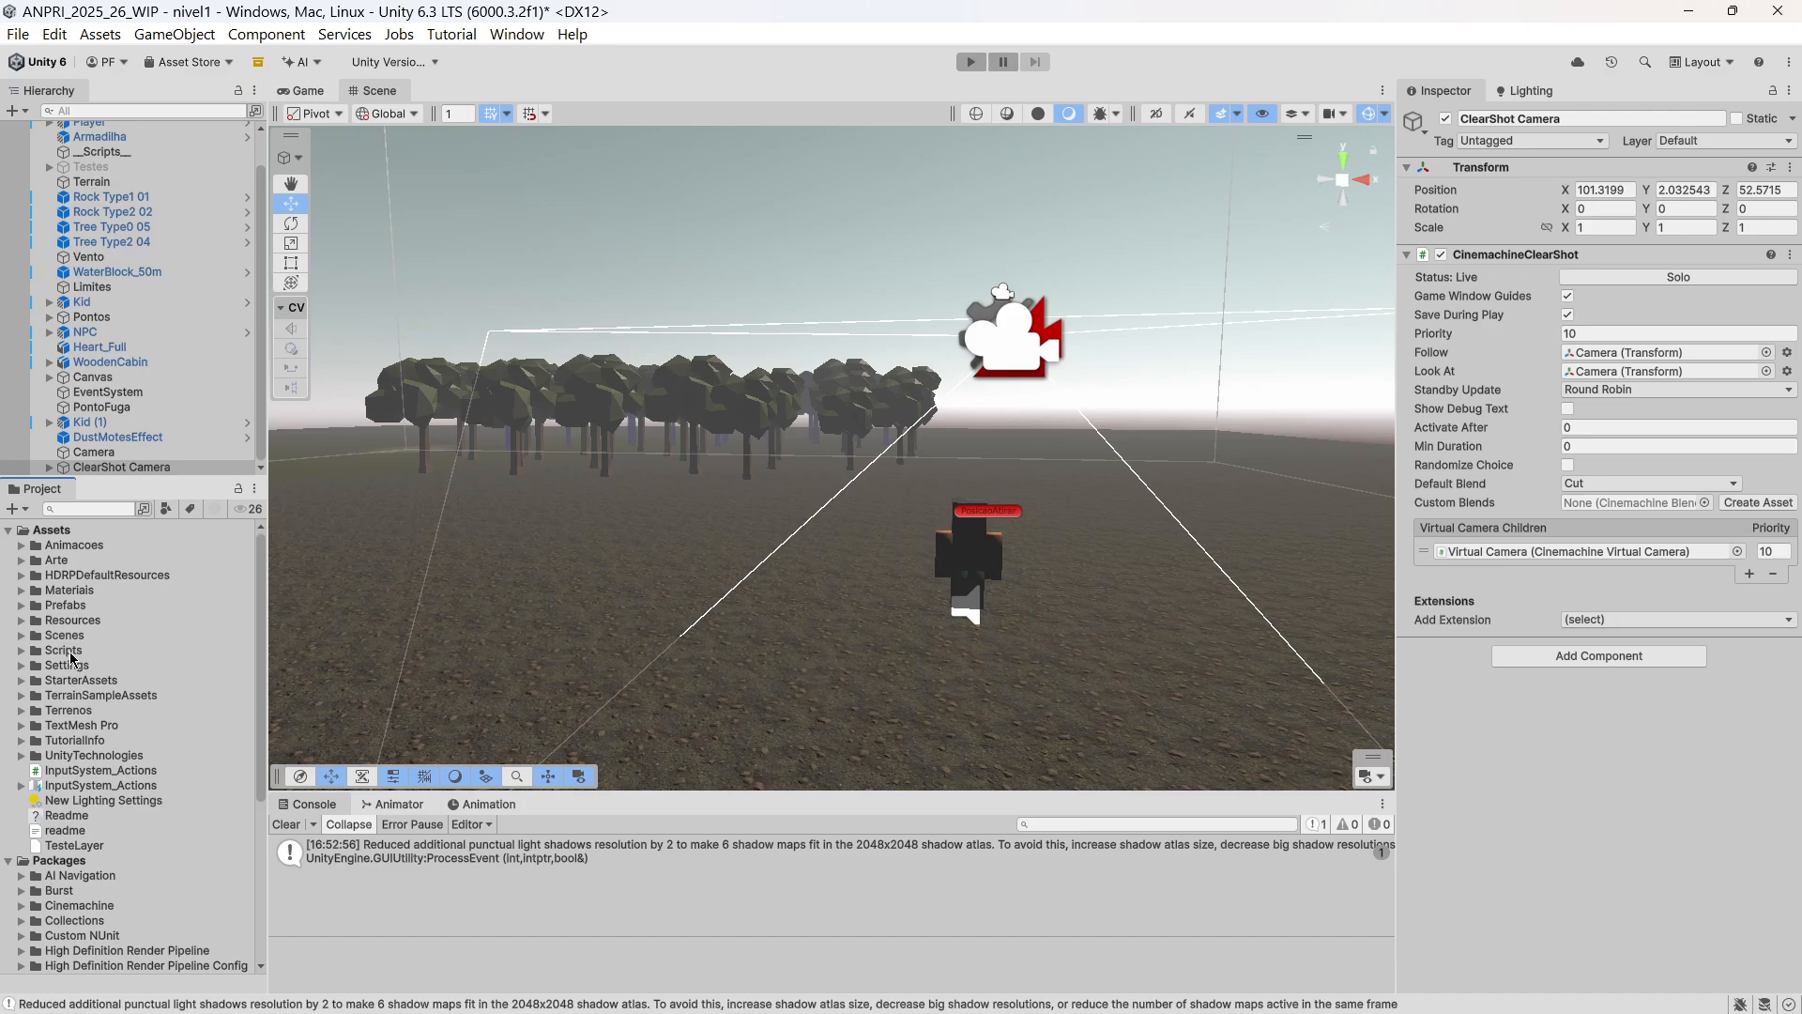
{"action": "left_click", "coordinate": [56, 606]}
{"action": "left_click", "coordinate": [21, 606]}
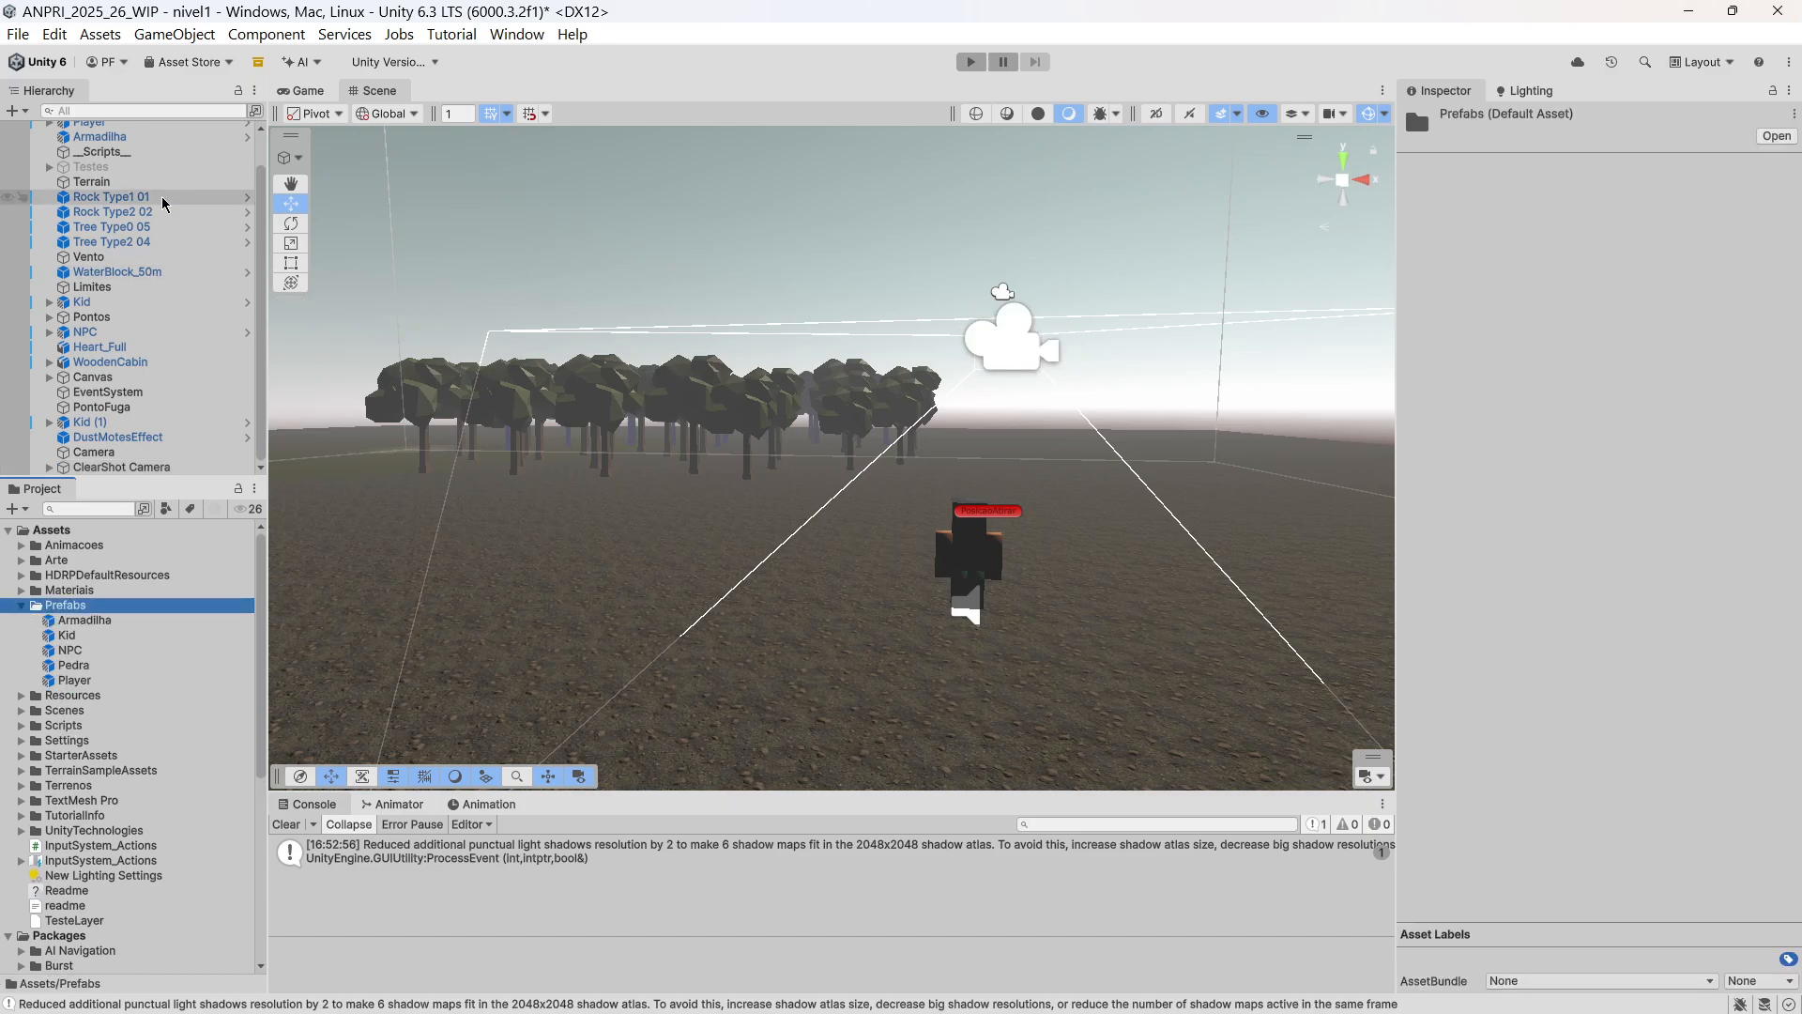
Apply all overrides of the Player in nivel1 to its prefab.
{"action": "scroll", "coordinate": [116, 192], "scroll_direction": "up", "scroll_amount": 2}
{"action": "left_click", "coordinate": [90, 159]}
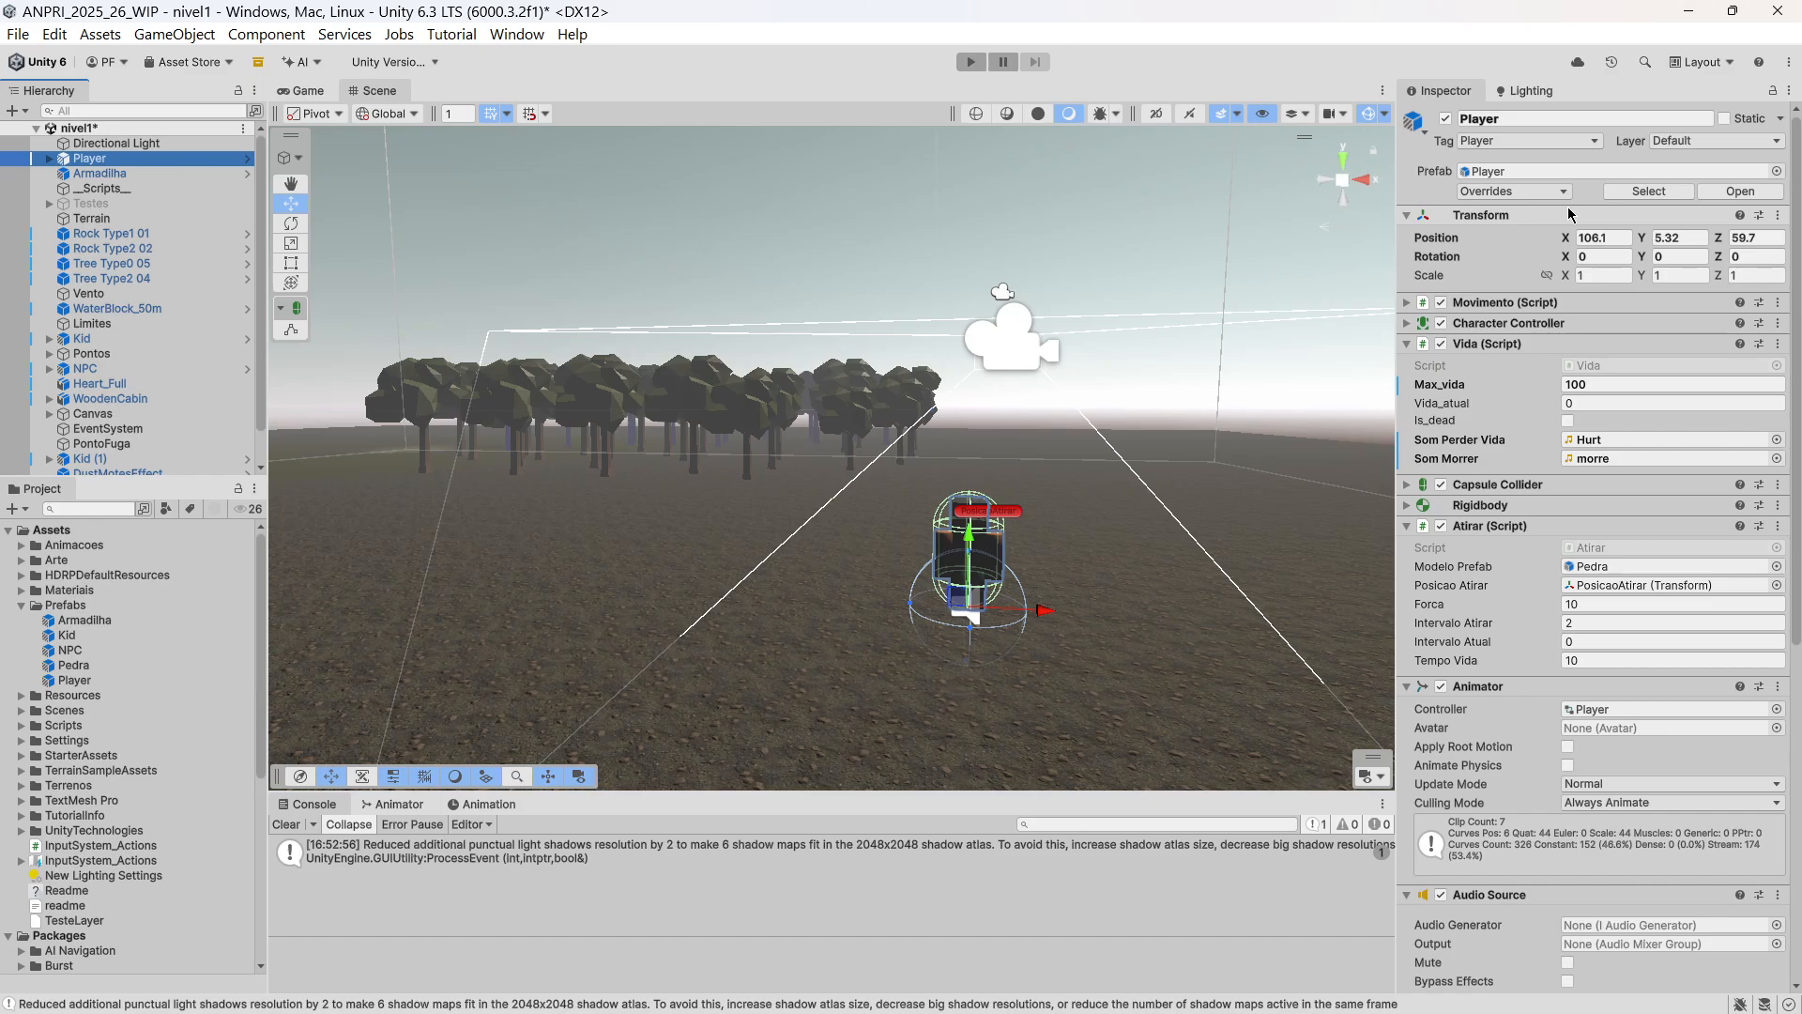
{"action": "left_click", "coordinate": [1558, 191]}
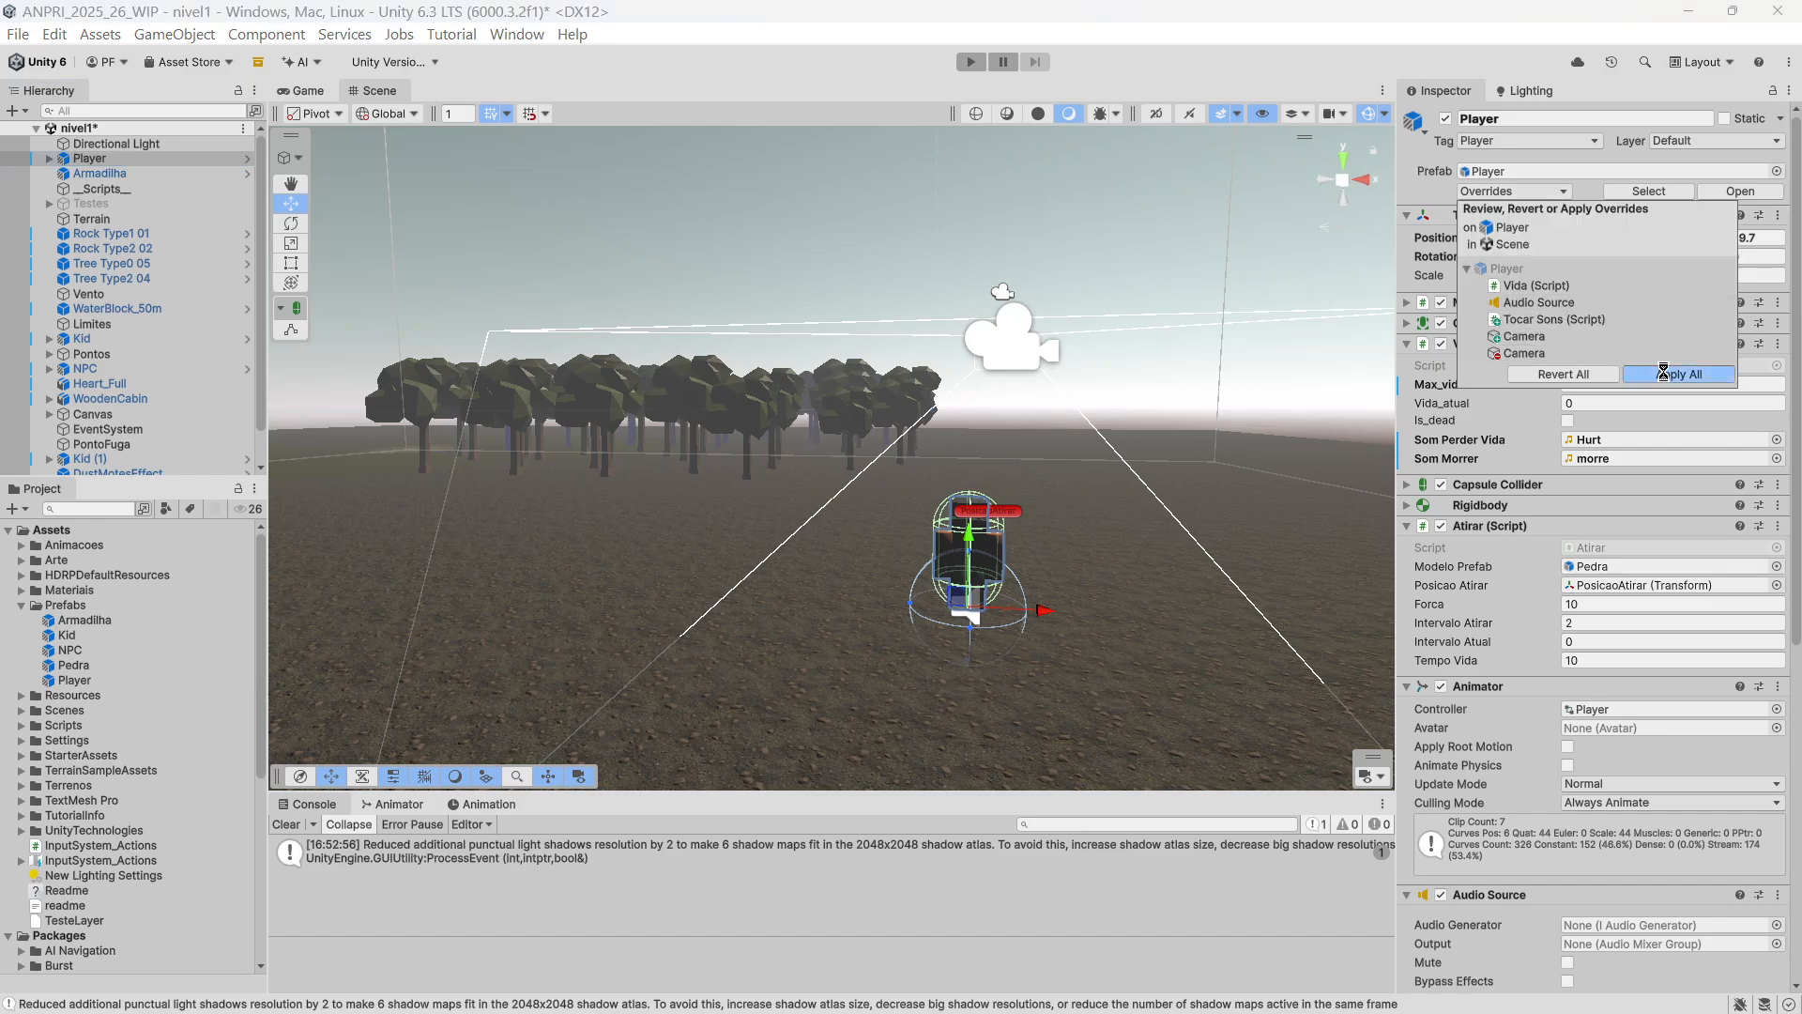
{"action": "left_click", "coordinate": [1664, 376]}
Create prefabs from the scene's Camera and ClearShot Camera in the Prefabs folder.
{"action": "scroll", "coordinate": [122, 281], "scroll_direction": "down", "scroll_amount": 2}
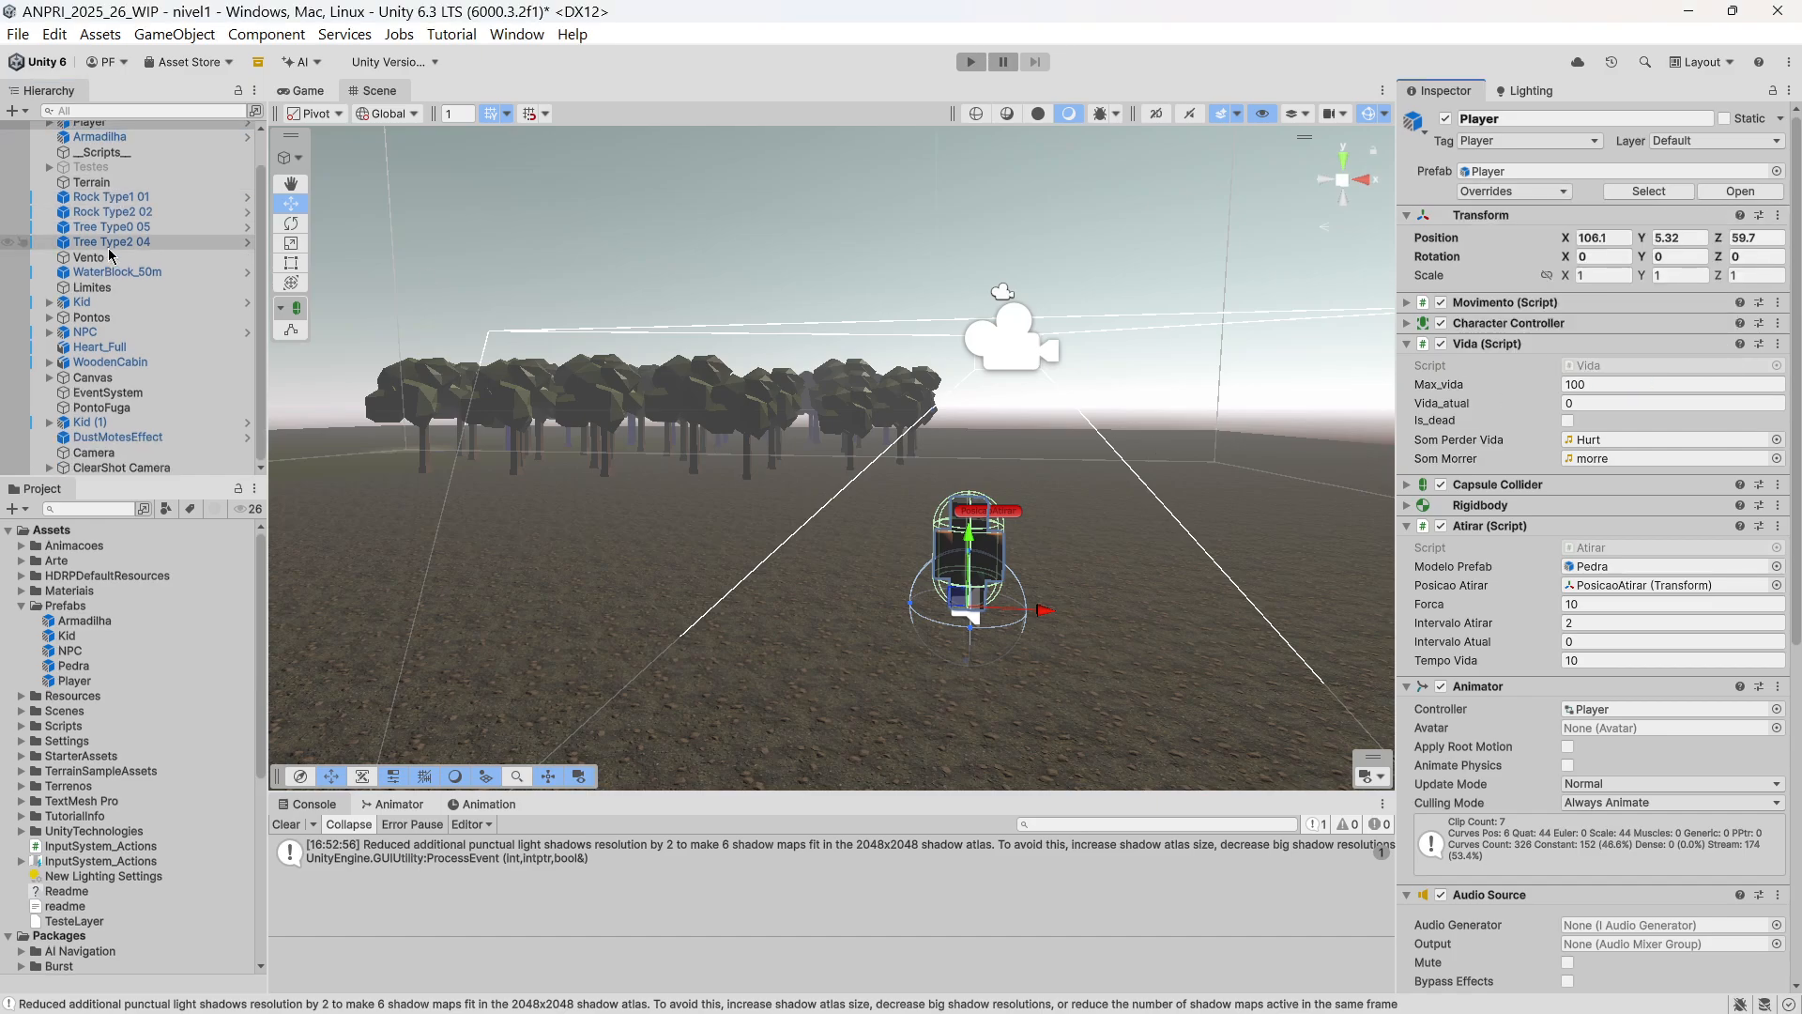
{"action": "left_click", "coordinate": [113, 454]}
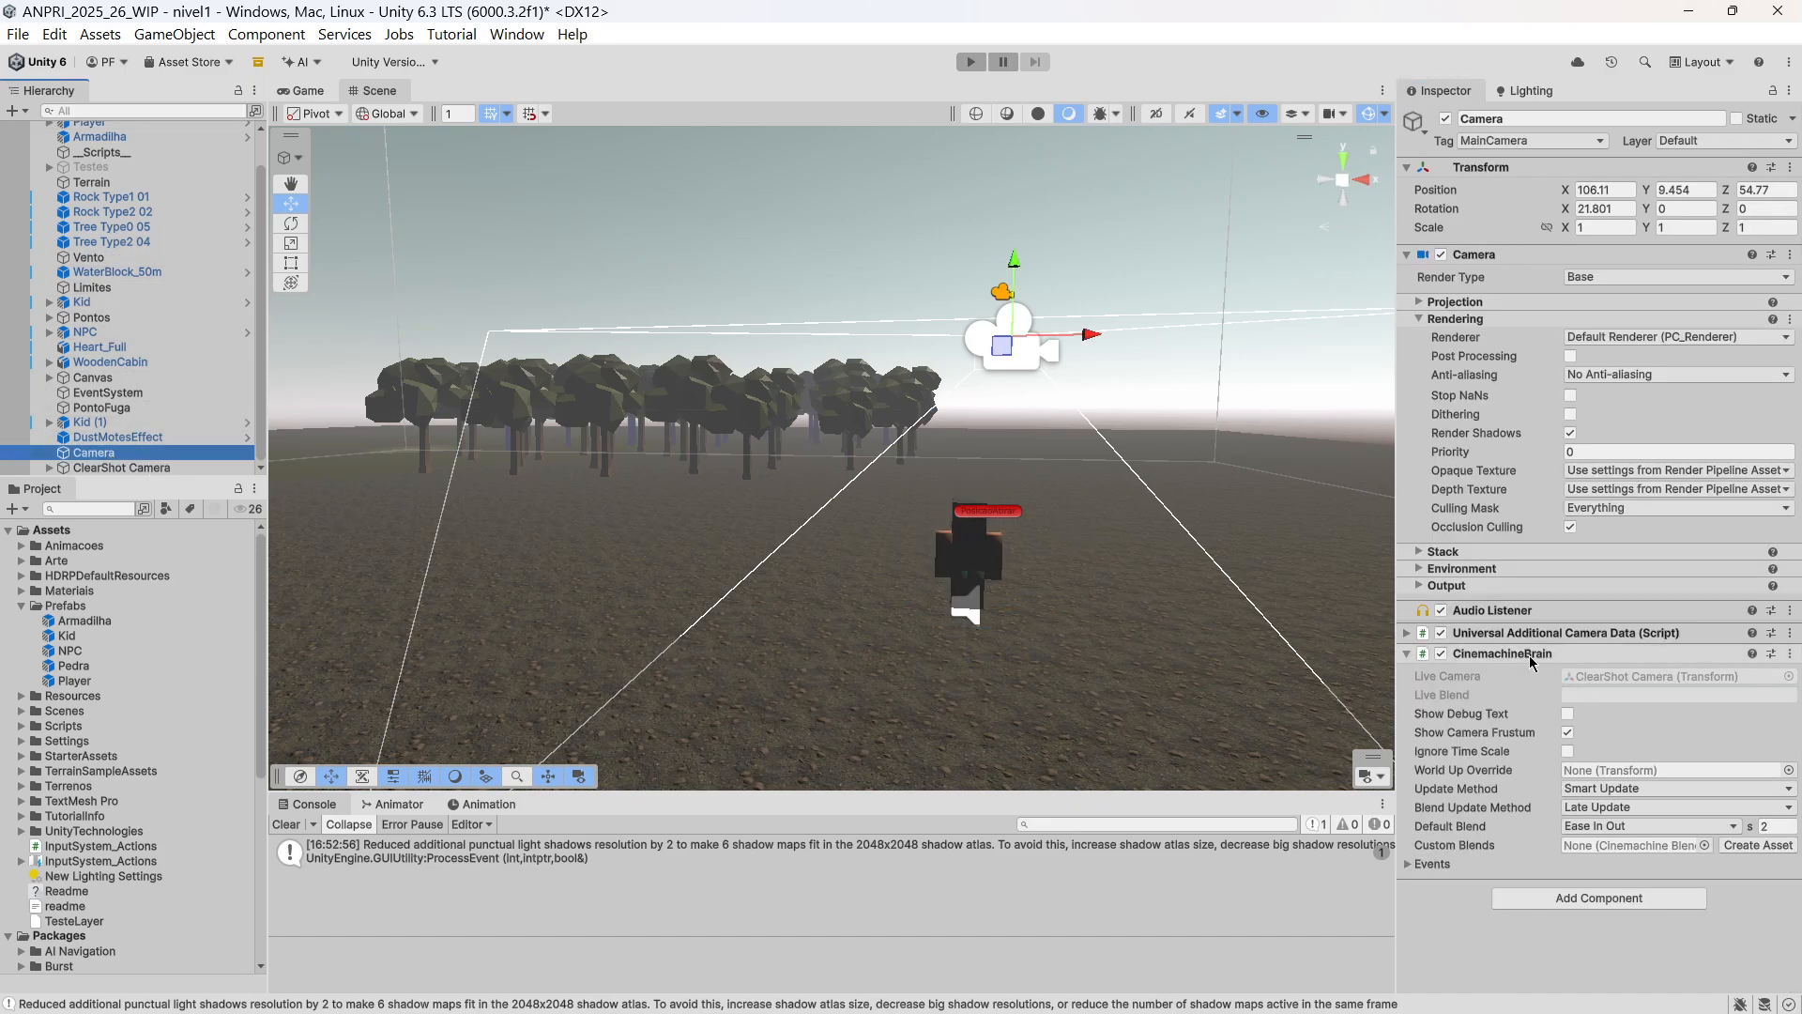
{"action": "left_click_drag", "start_coordinate": [98, 454], "coordinate": [99, 610]}
{"action": "left_click", "coordinate": [125, 468]}
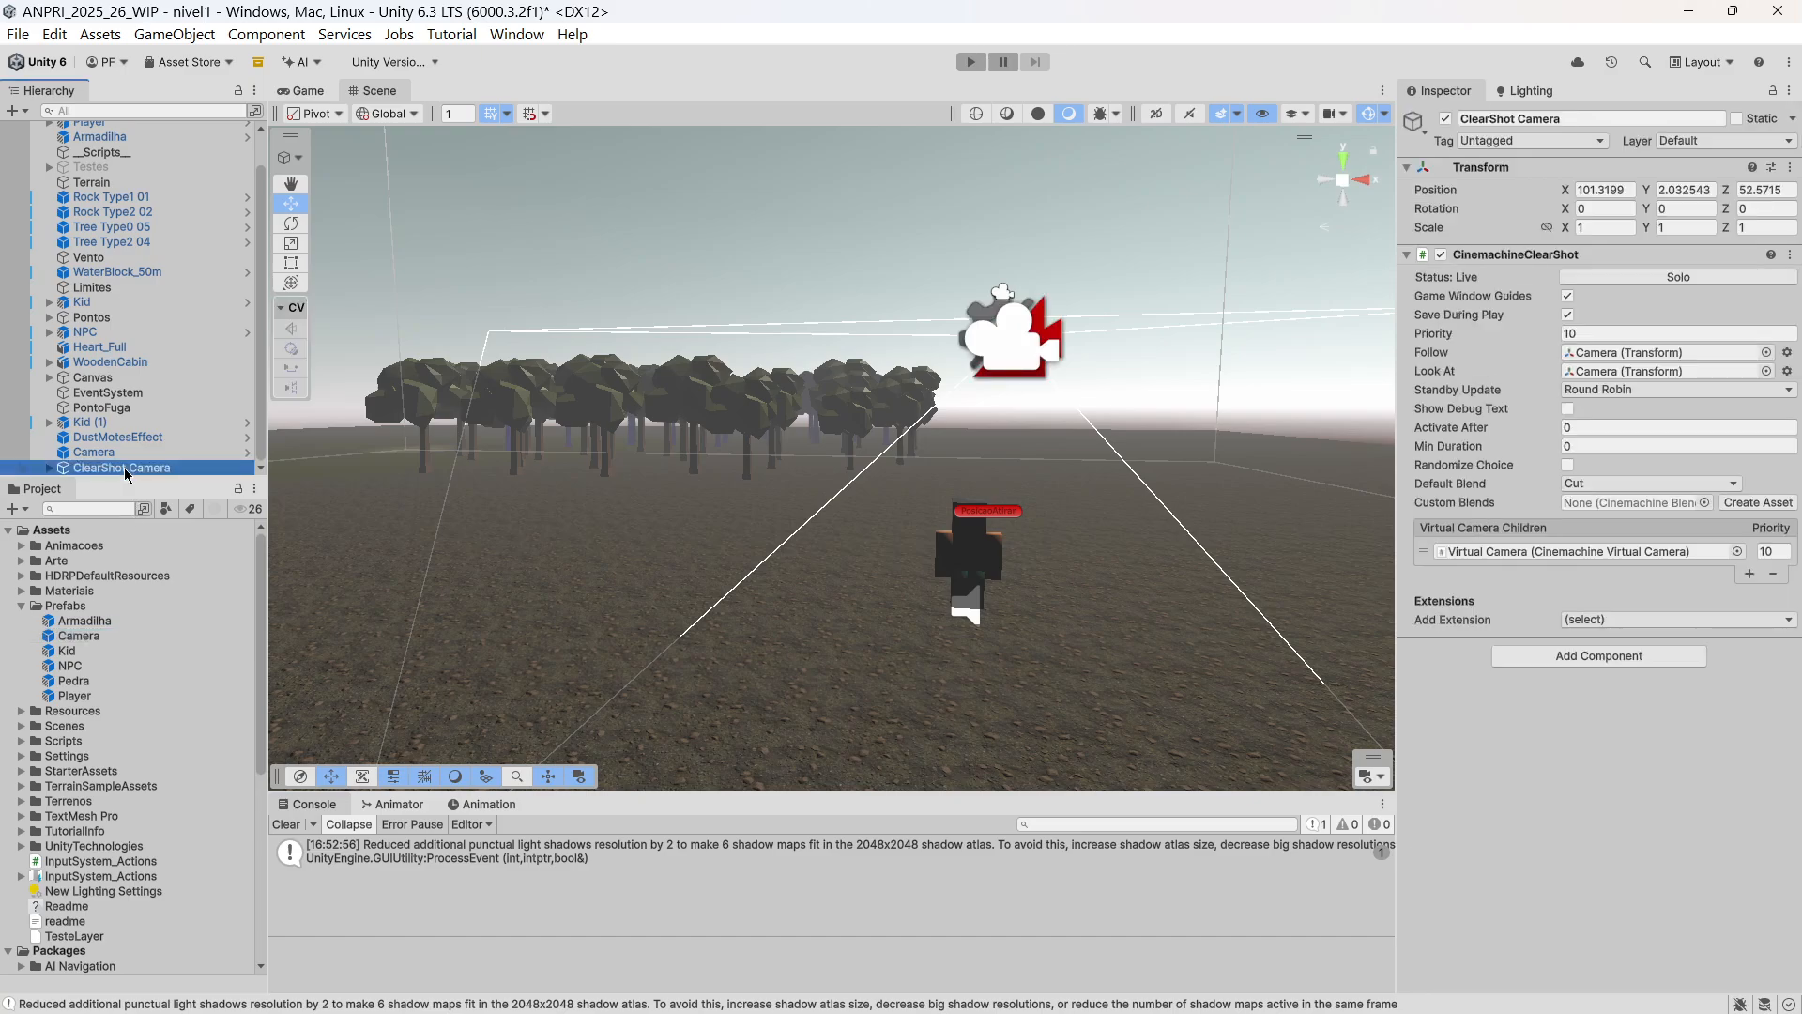
{"action": "left_click_drag", "start_coordinate": [125, 467], "coordinate": [129, 619]}
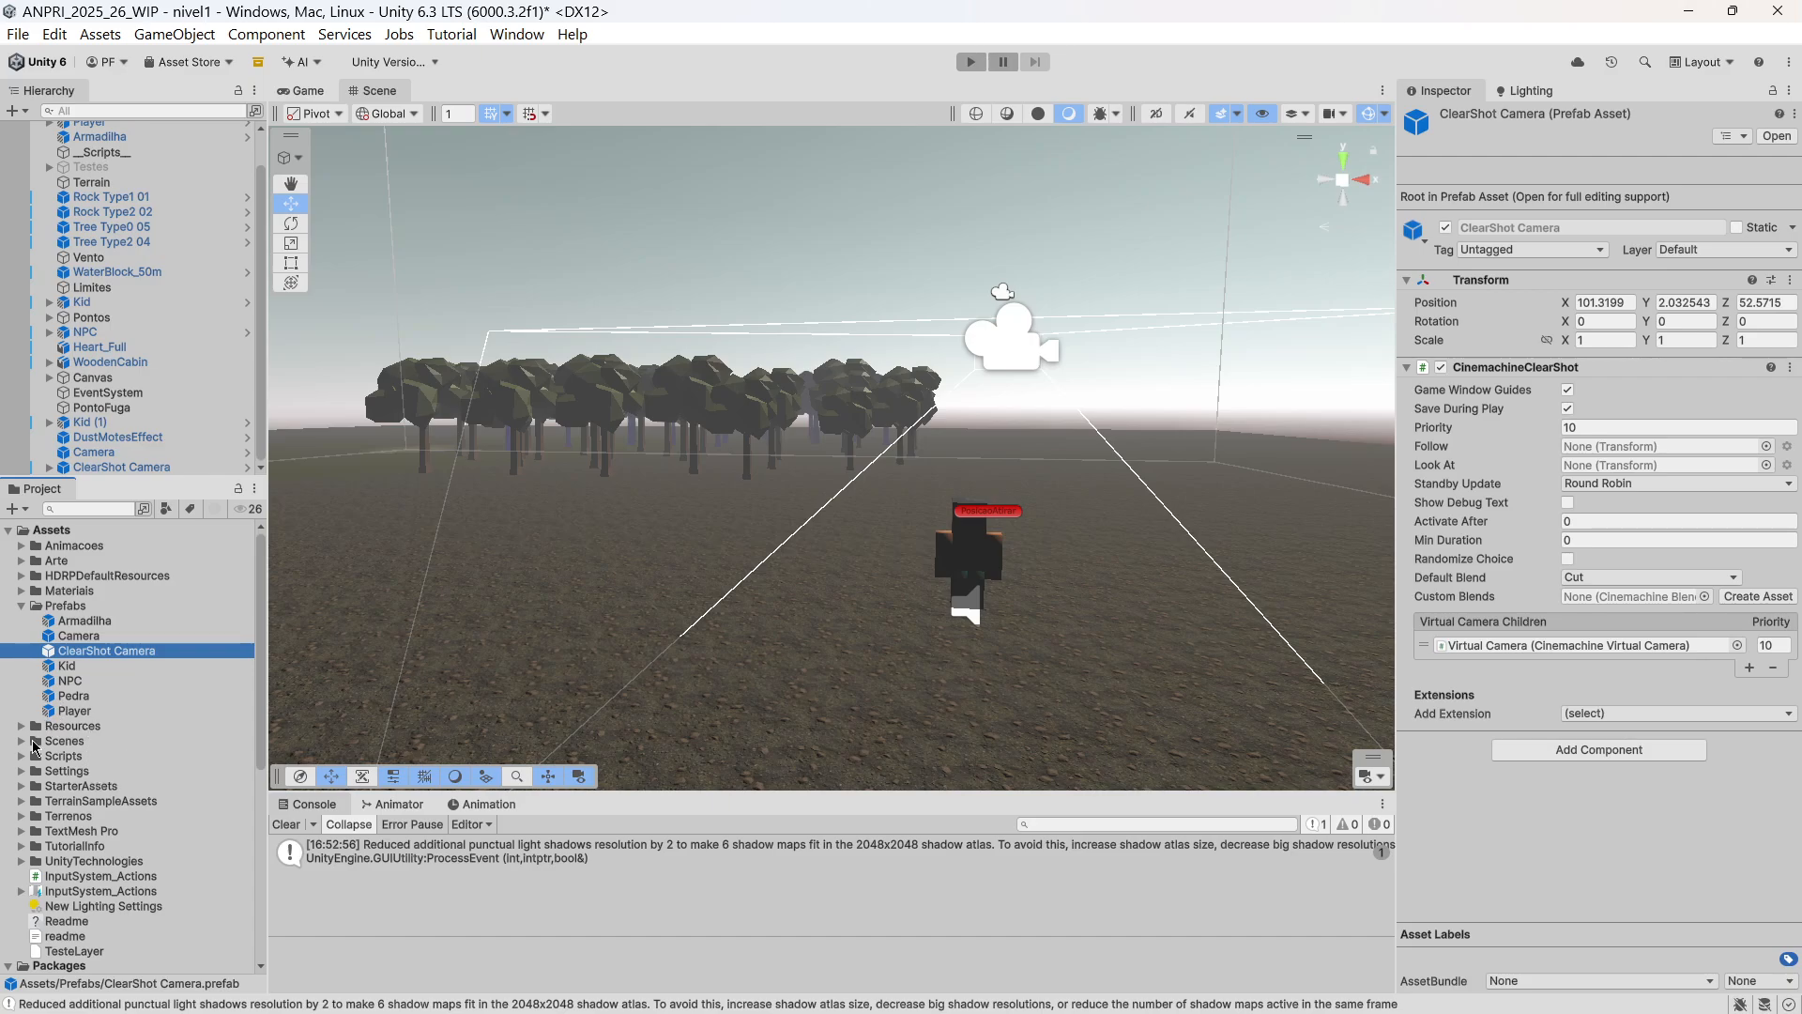
Save the nivel1 scene and open the nivel2 scene from the Scenes folder, with the console cleared.
{"action": "left_click", "coordinate": [18, 35]}
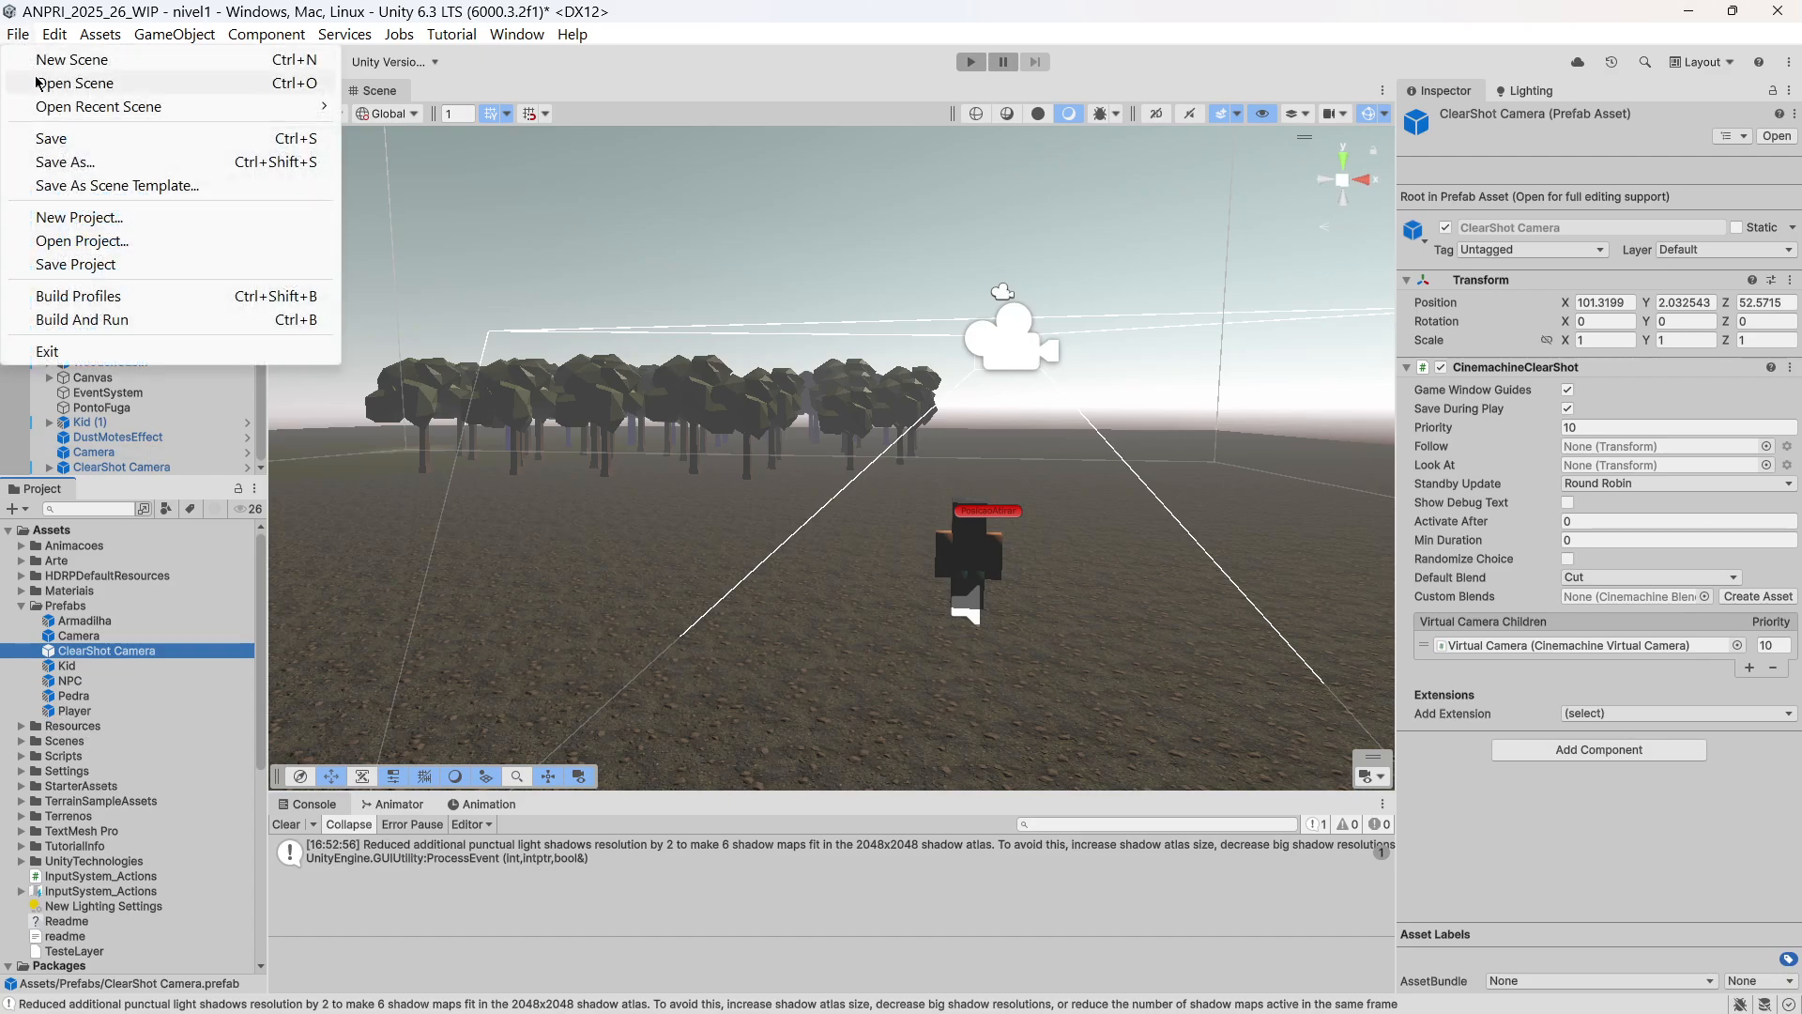
{"action": "left_click", "coordinate": [48, 137]}
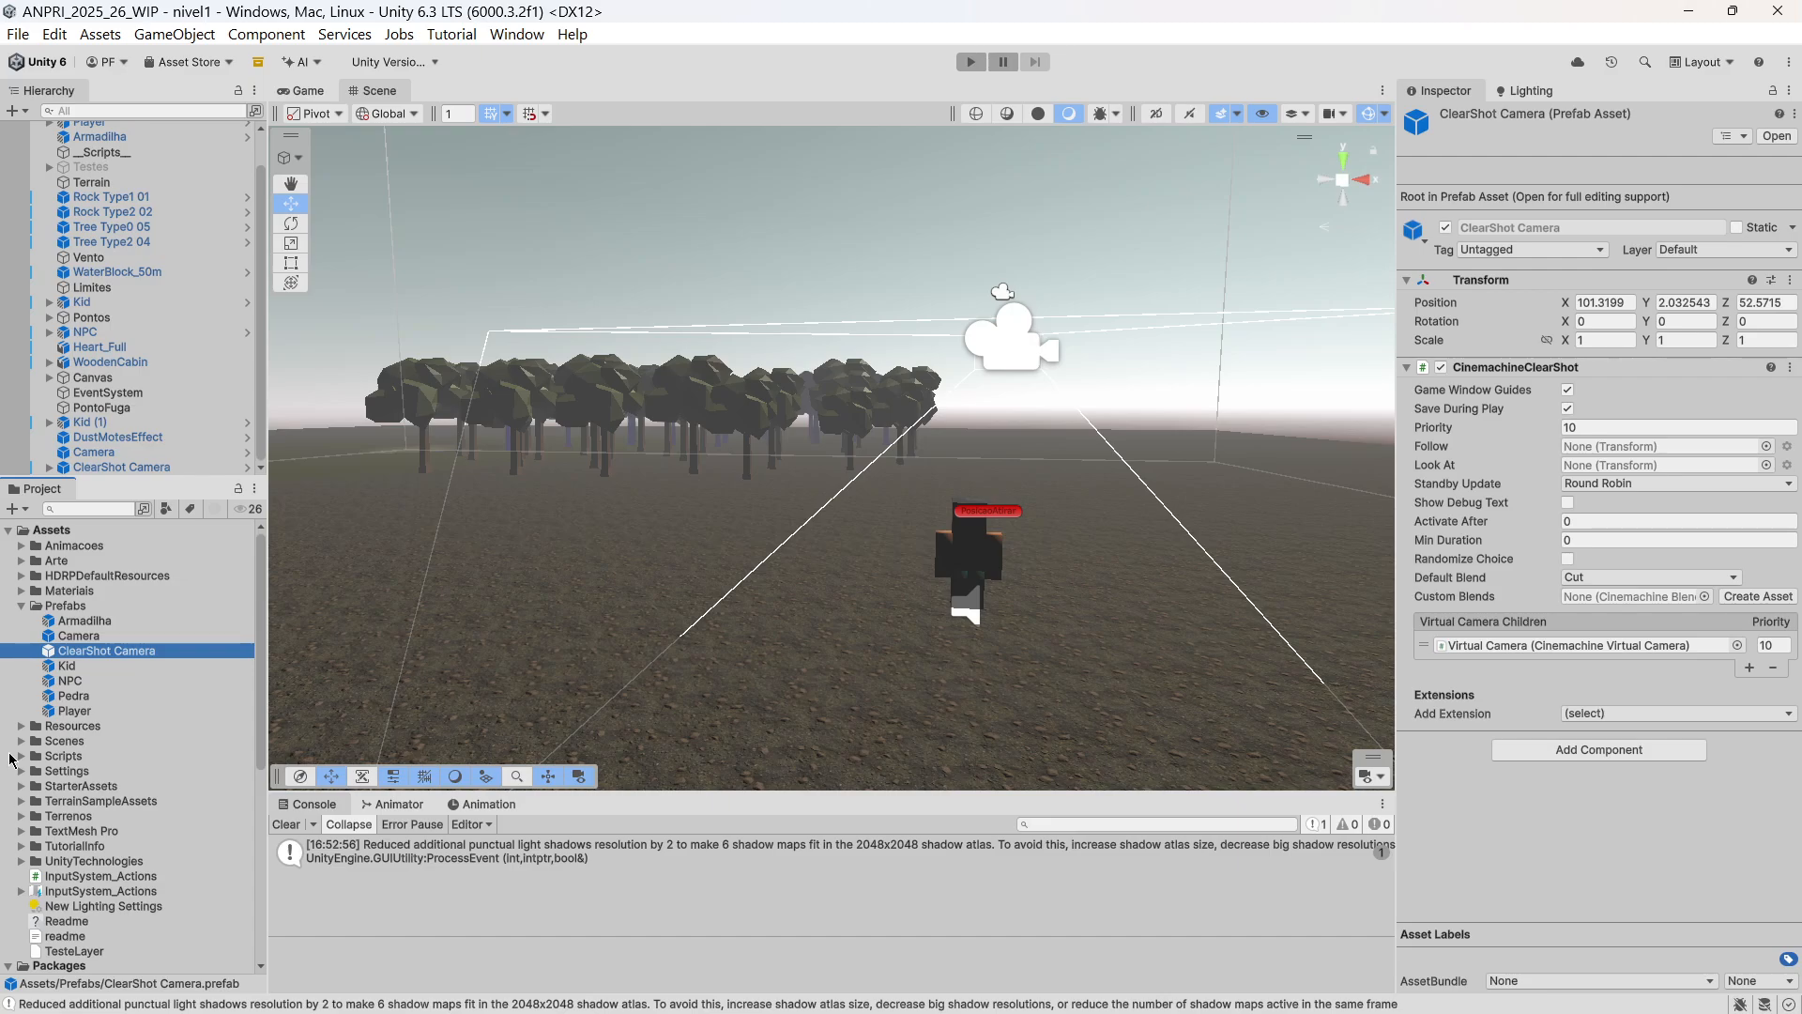
{"action": "left_click", "coordinate": [21, 741]}
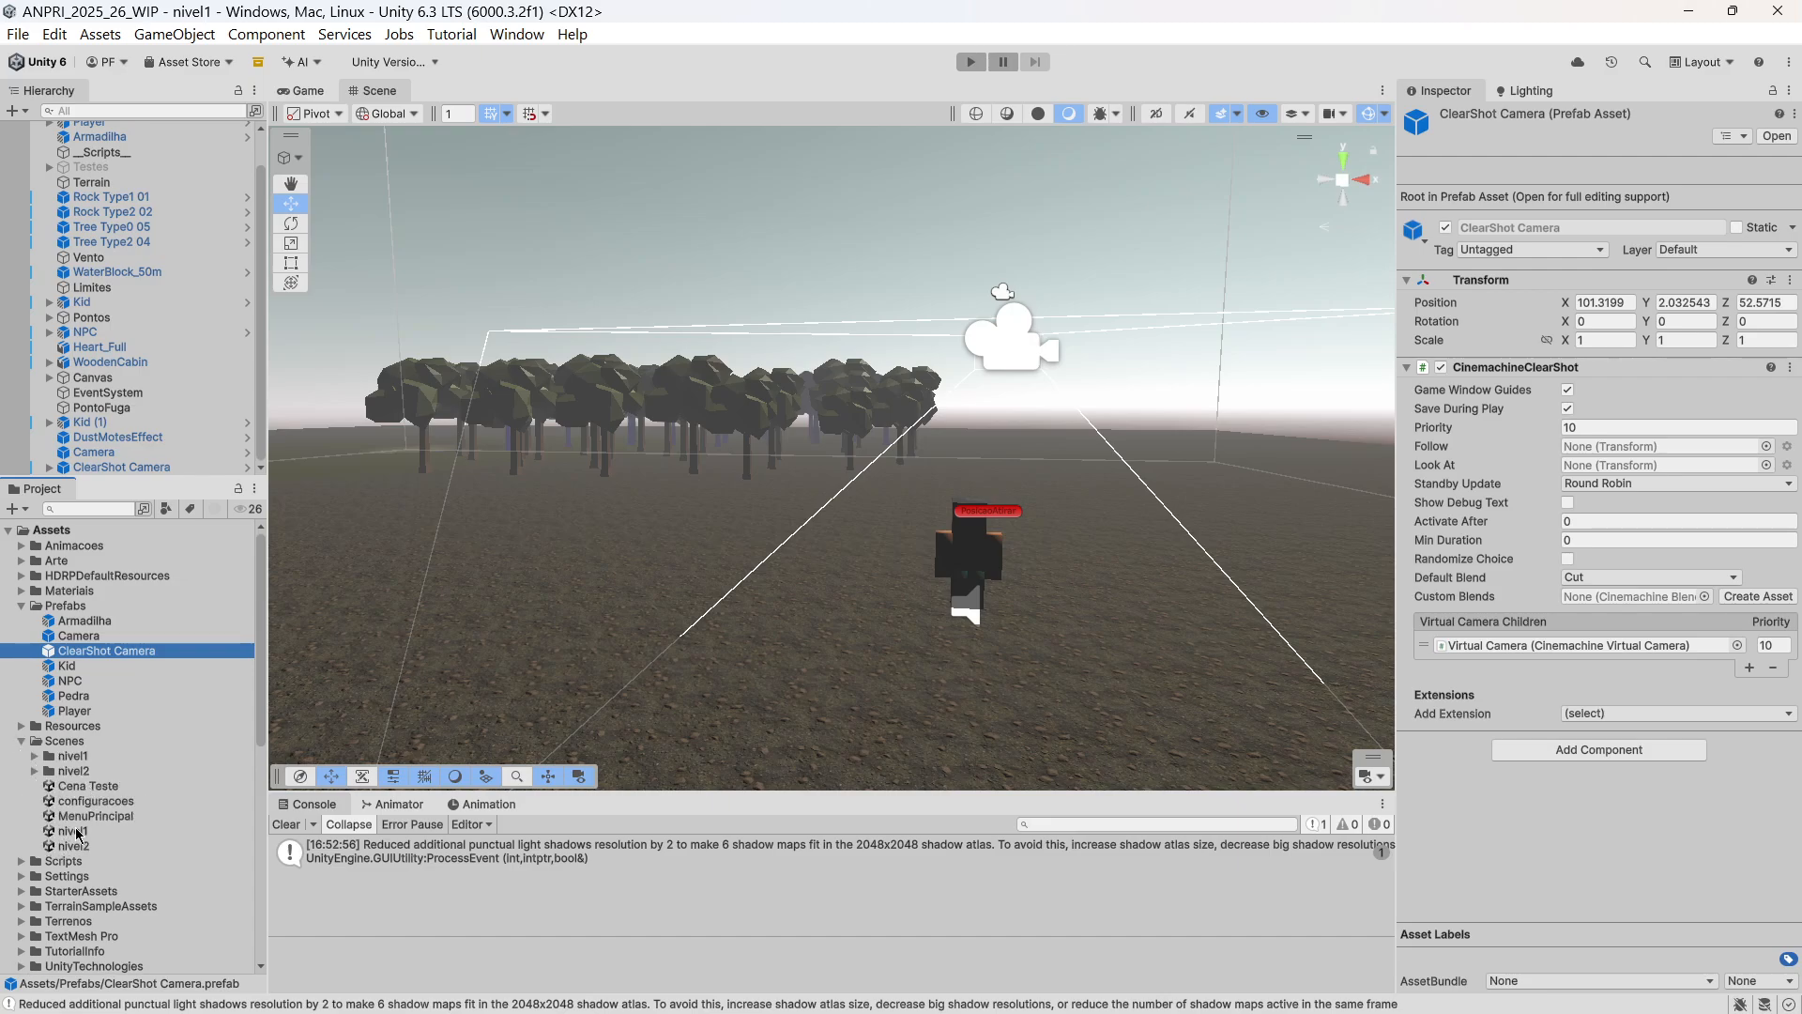
{"action": "double_click", "coordinate": [75, 845]}
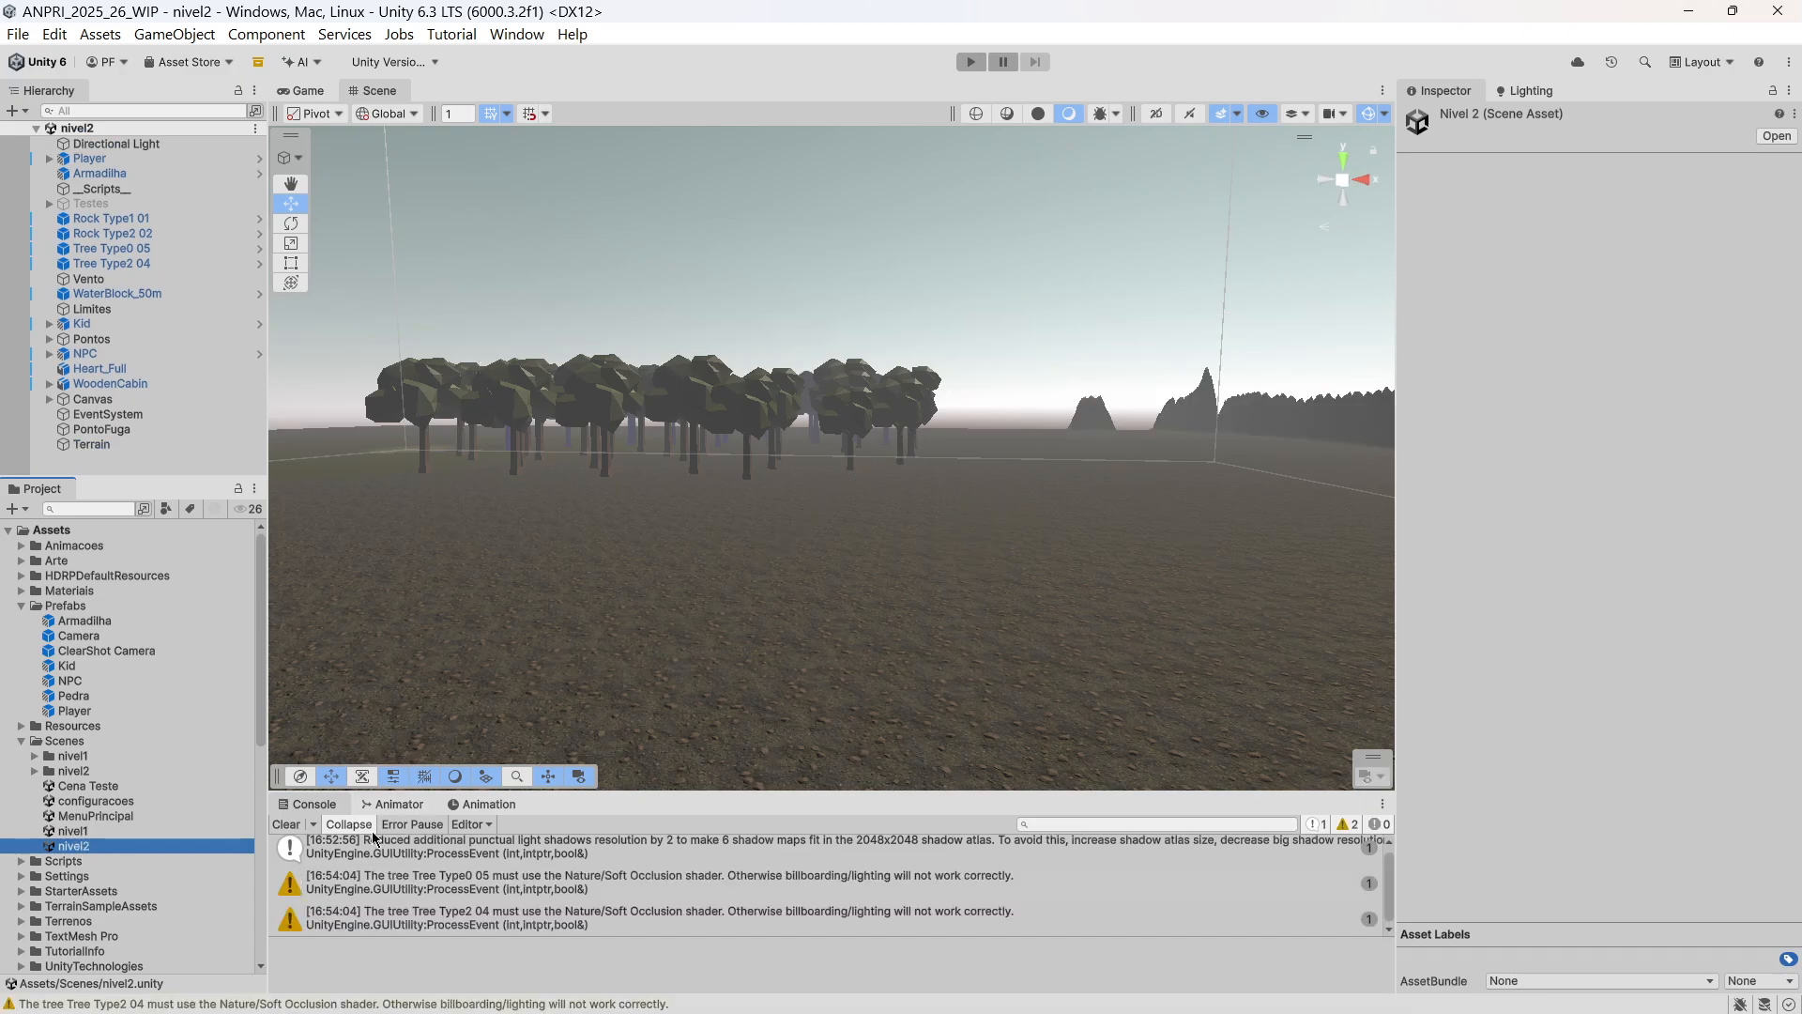
{"action": "left_click", "coordinate": [284, 825]}
Frame the Player in the nivel2 scene view, and briefly play-test the scene without any added camera.
{"action": "left_click", "coordinate": [115, 162]}
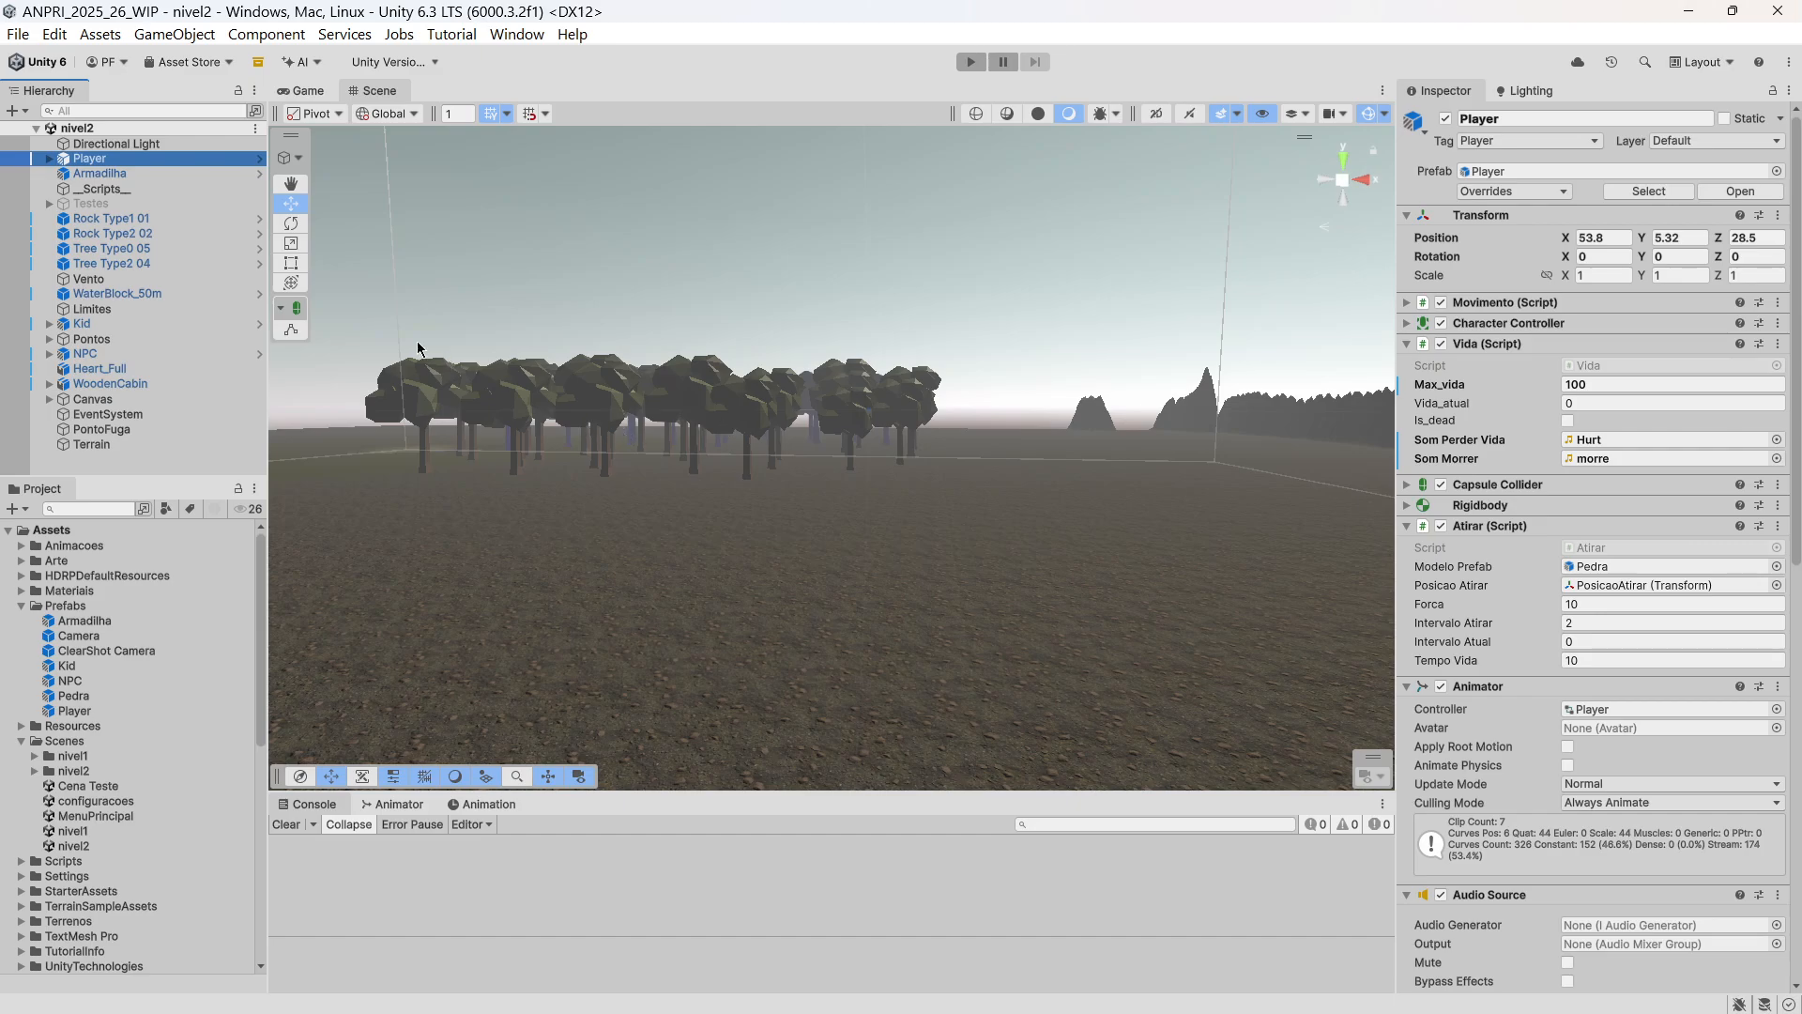
{"action": "double_click", "coordinate": [107, 162]}
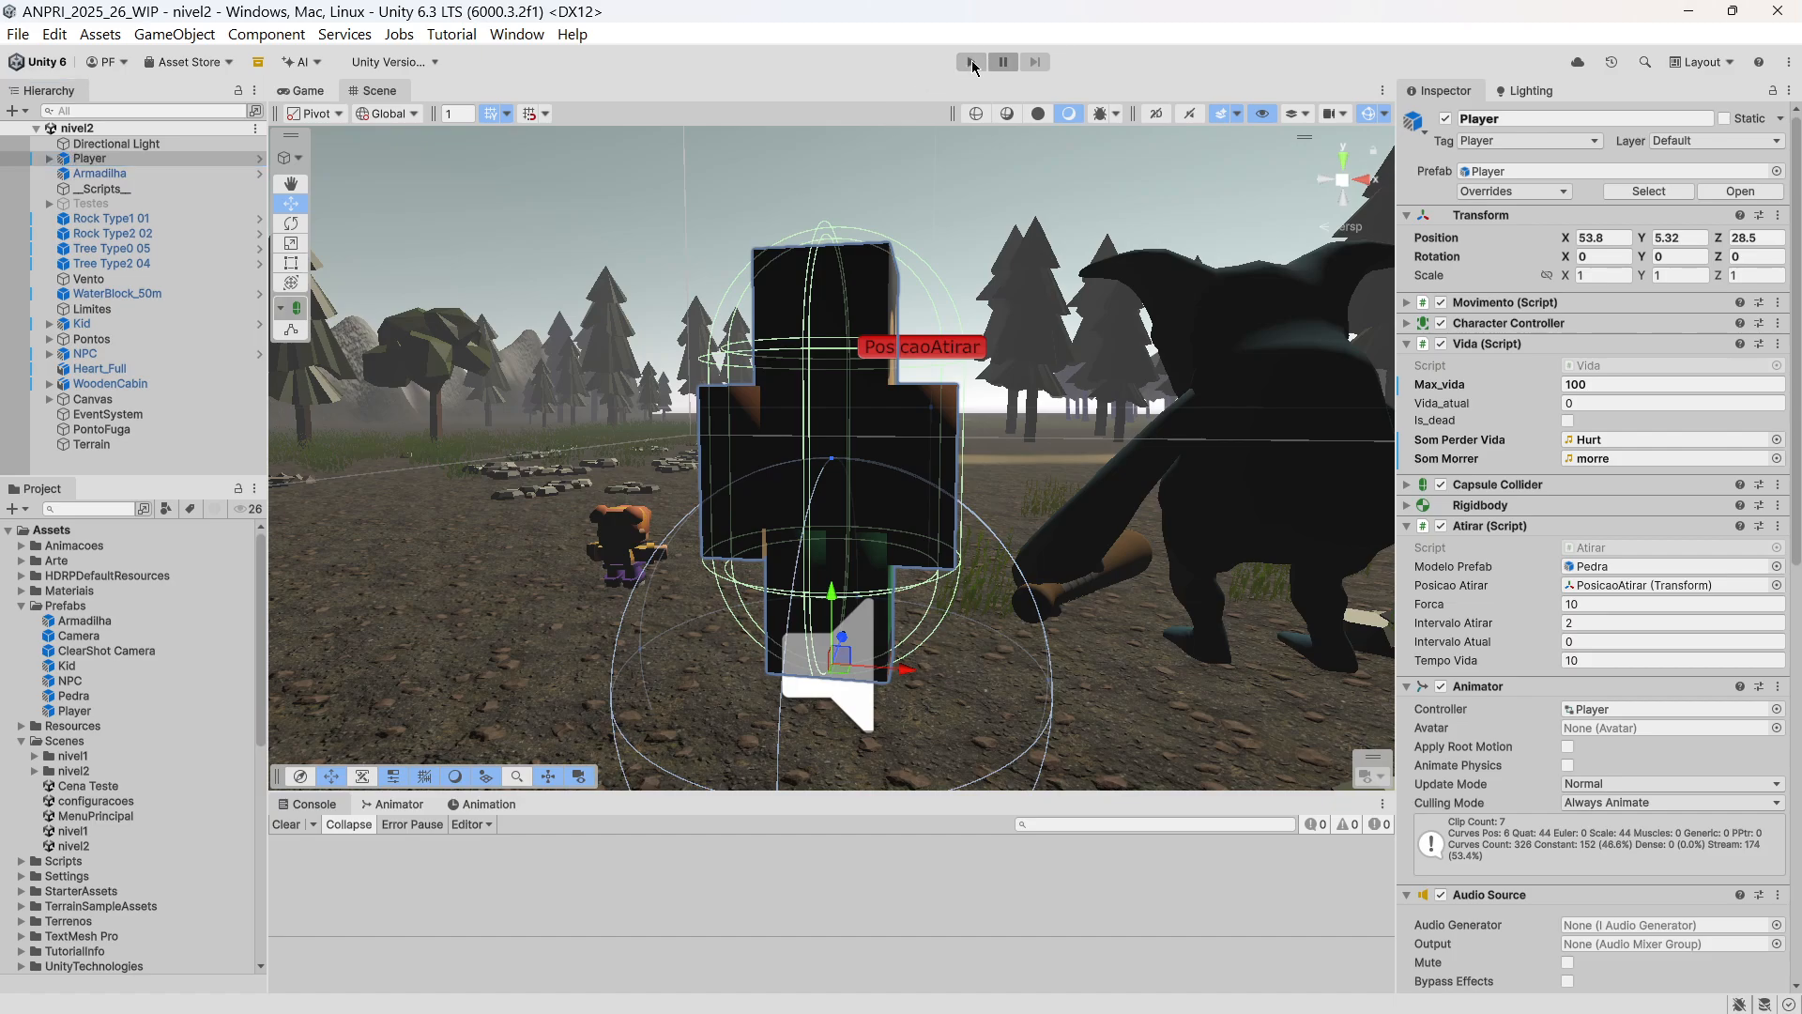
{"action": "left_click", "coordinate": [971, 62]}
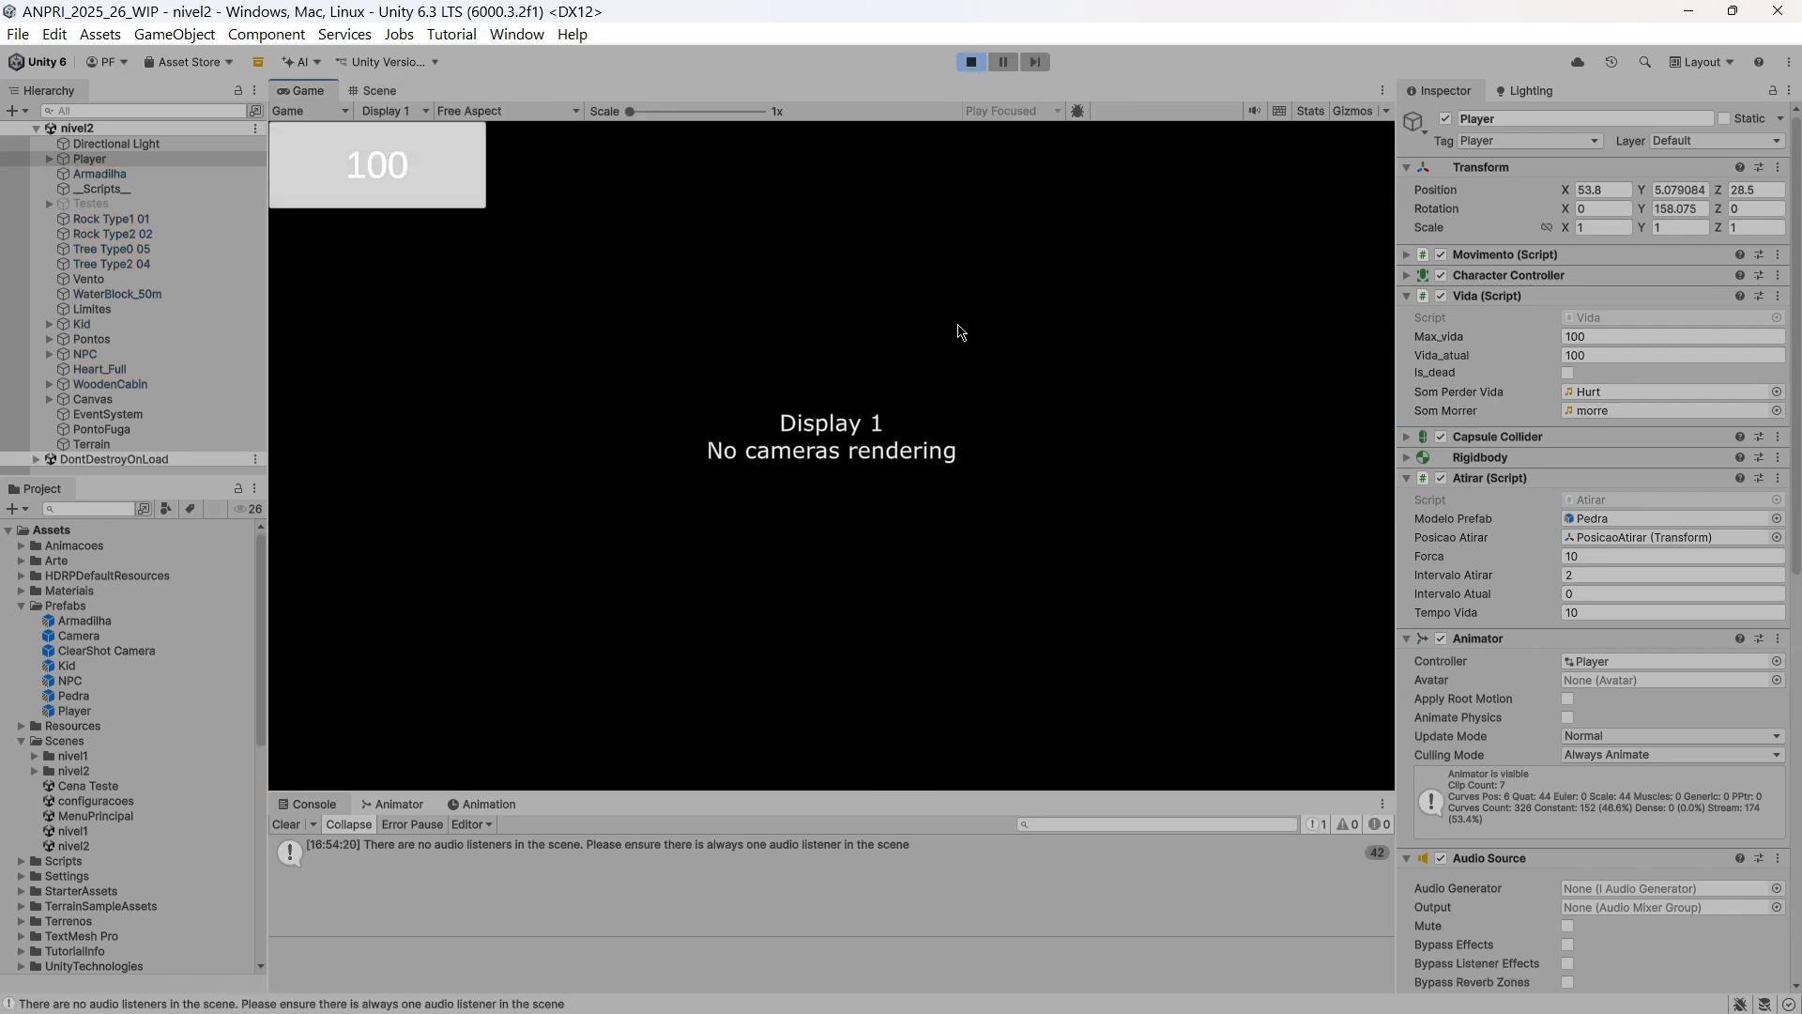
{"action": "left_click", "coordinate": [971, 63]}
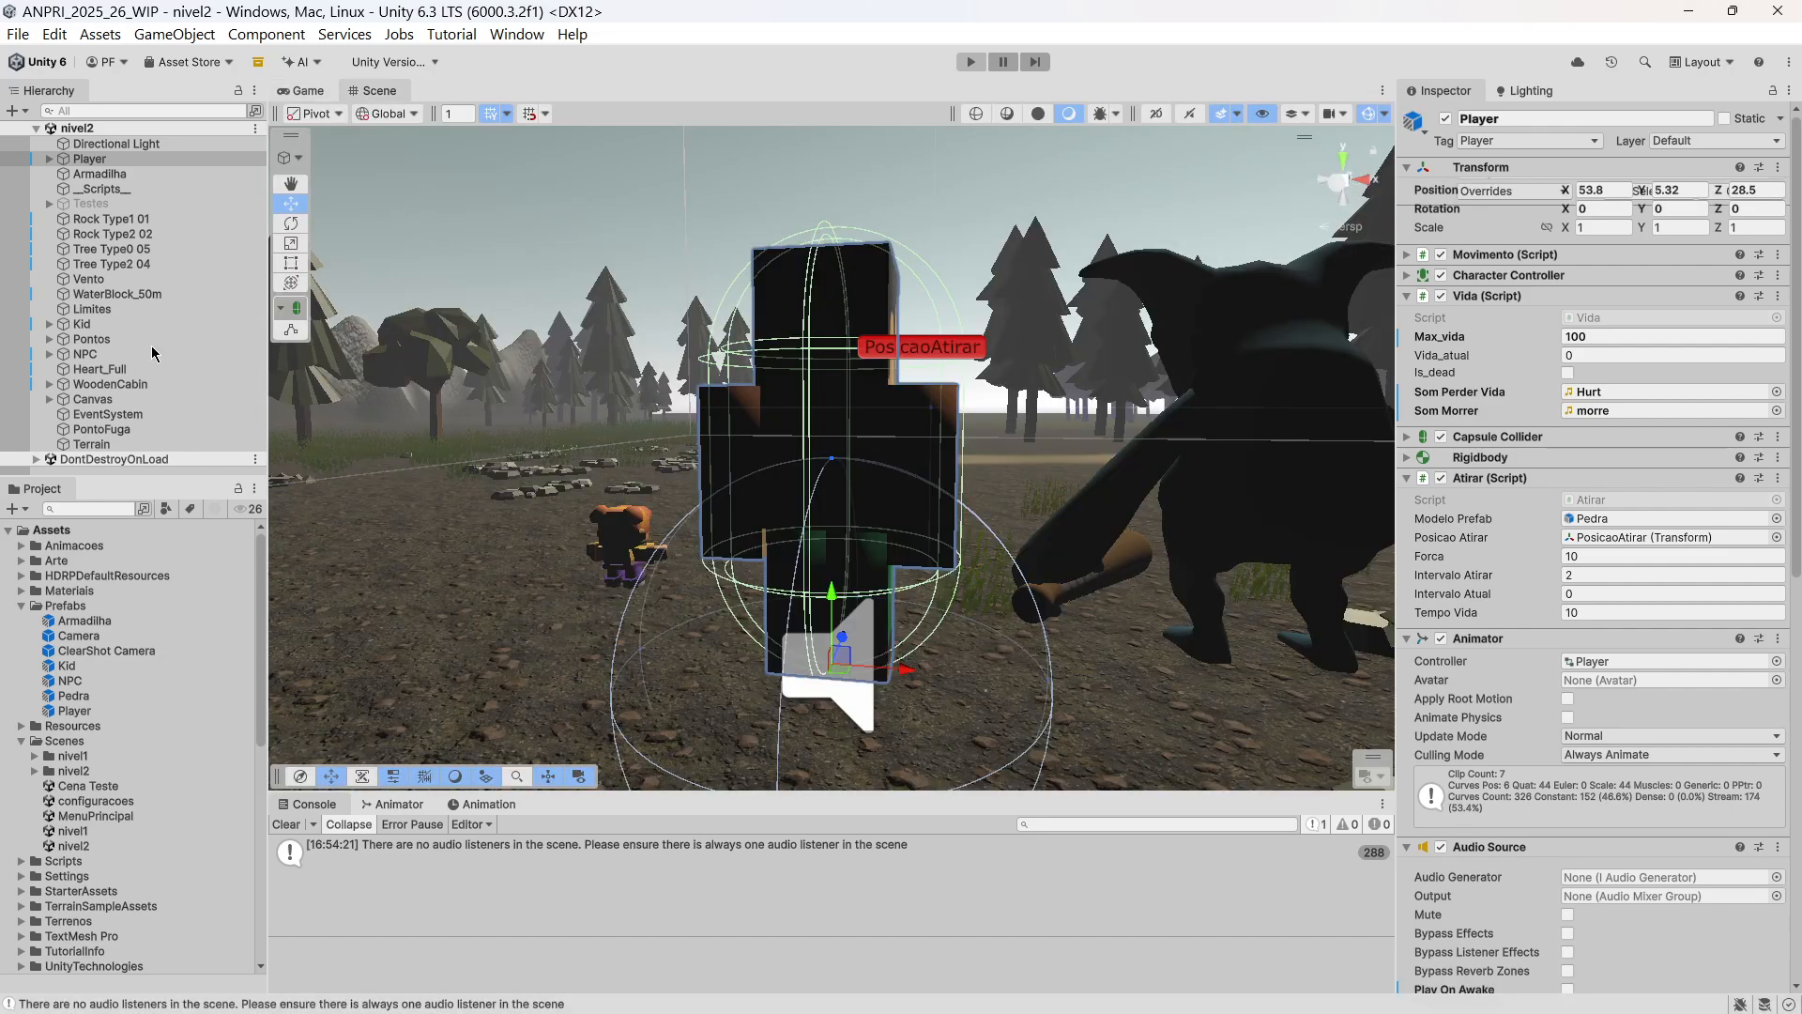
Add the Camera and ClearShot Camera prefabs to the nivel2 scene and run a short play test.
{"action": "left_click", "coordinate": [34, 531]}
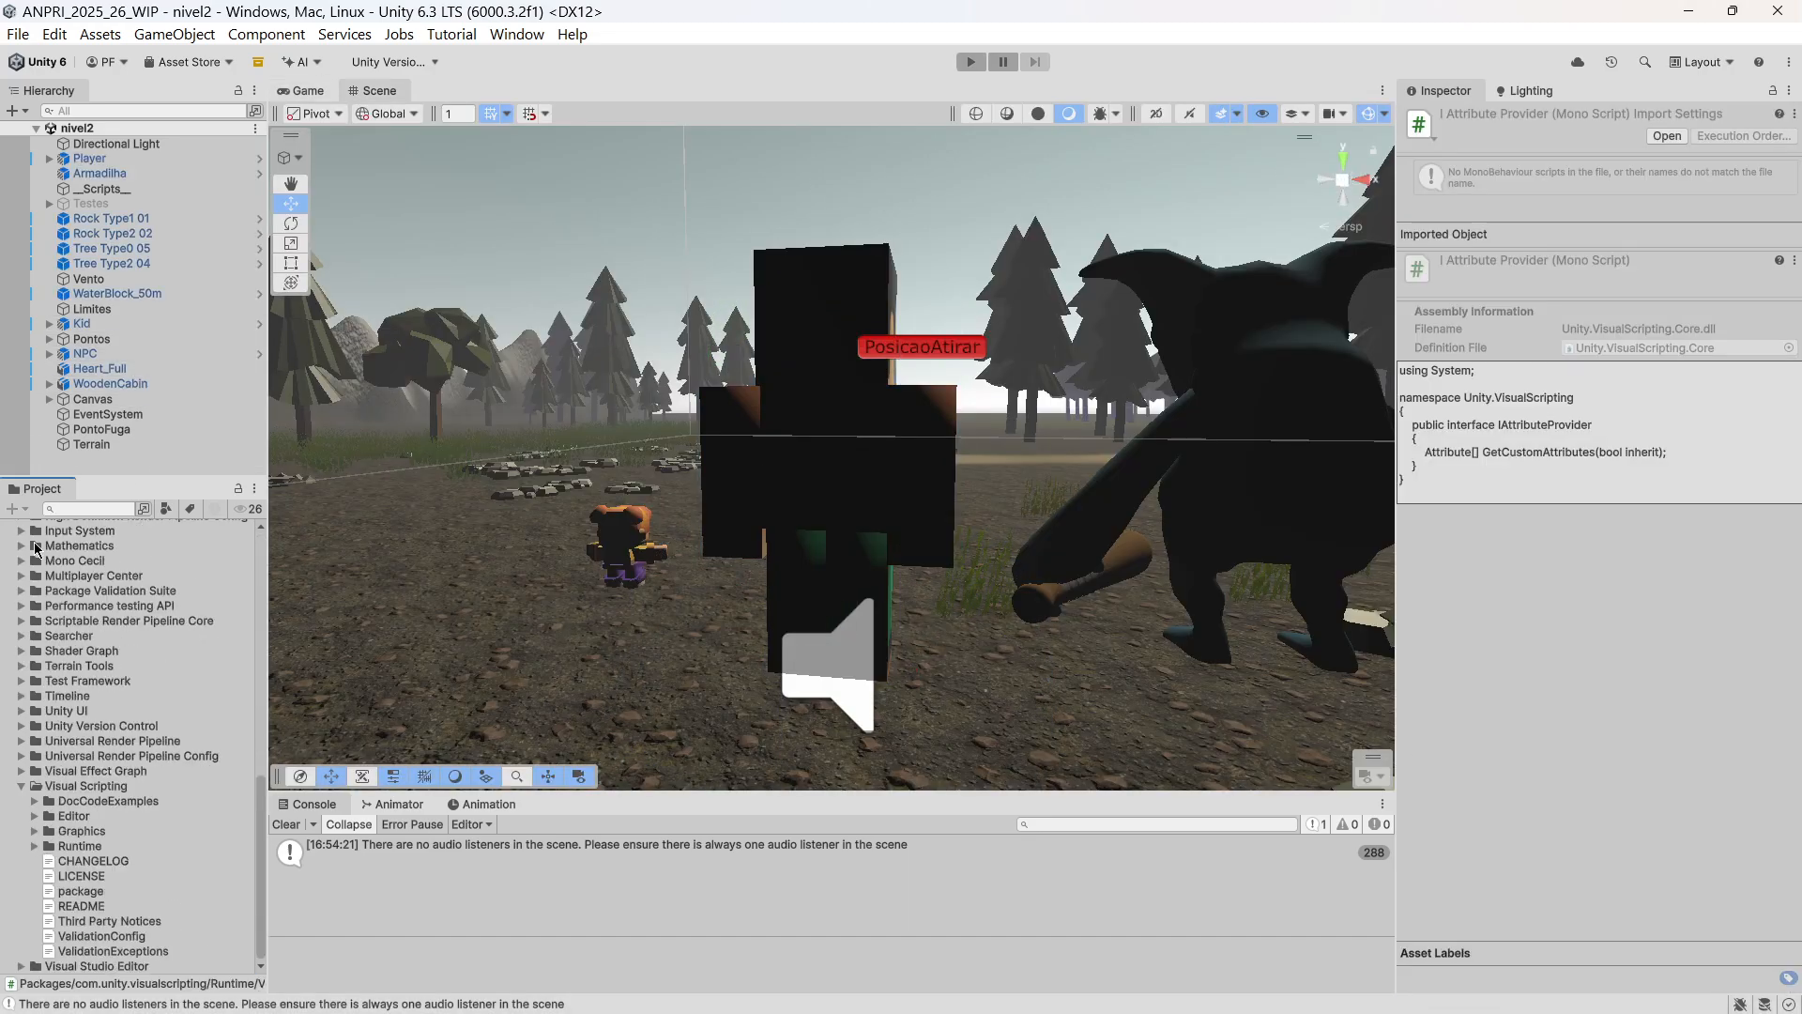
{"action": "left_click", "coordinate": [24, 790]}
{"action": "scroll", "coordinate": [45, 680], "scroll_direction": "up", "scroll_amount": 15}
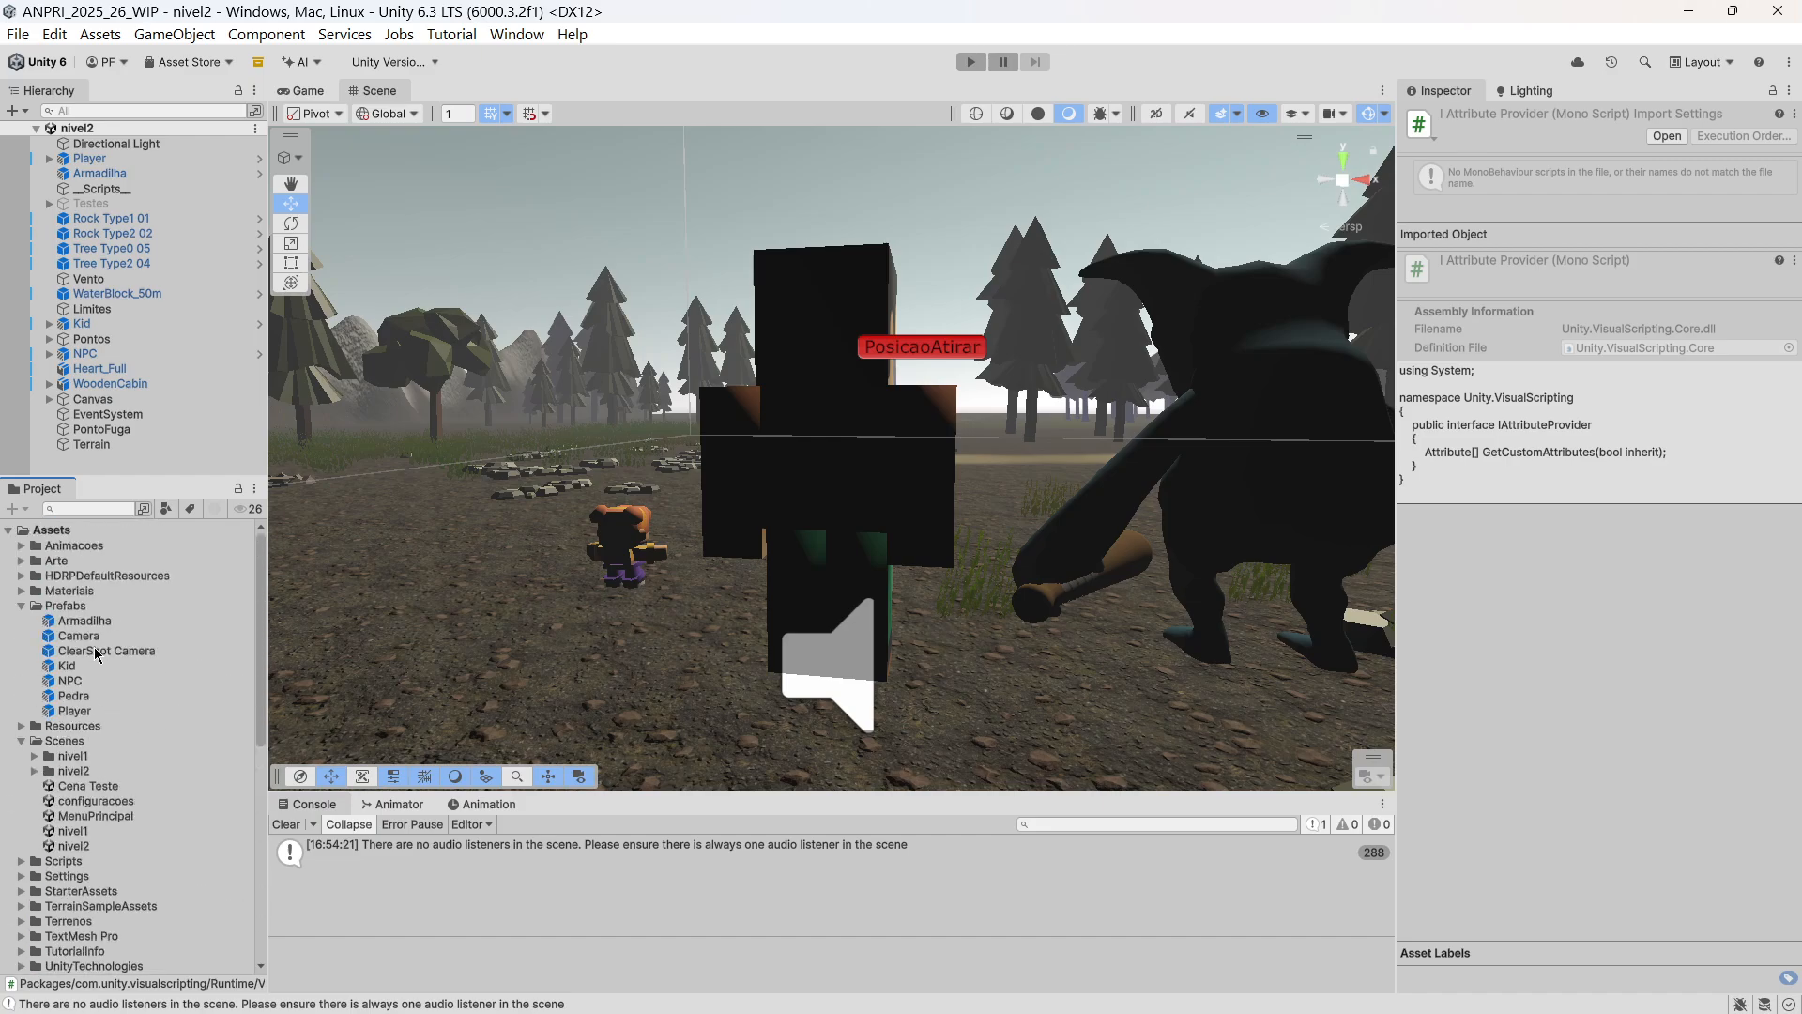
{"action": "left_click_drag", "start_coordinate": [91, 638], "coordinate": [92, 460]}
{"action": "left_click_drag", "start_coordinate": [92, 636], "coordinate": [122, 471]}
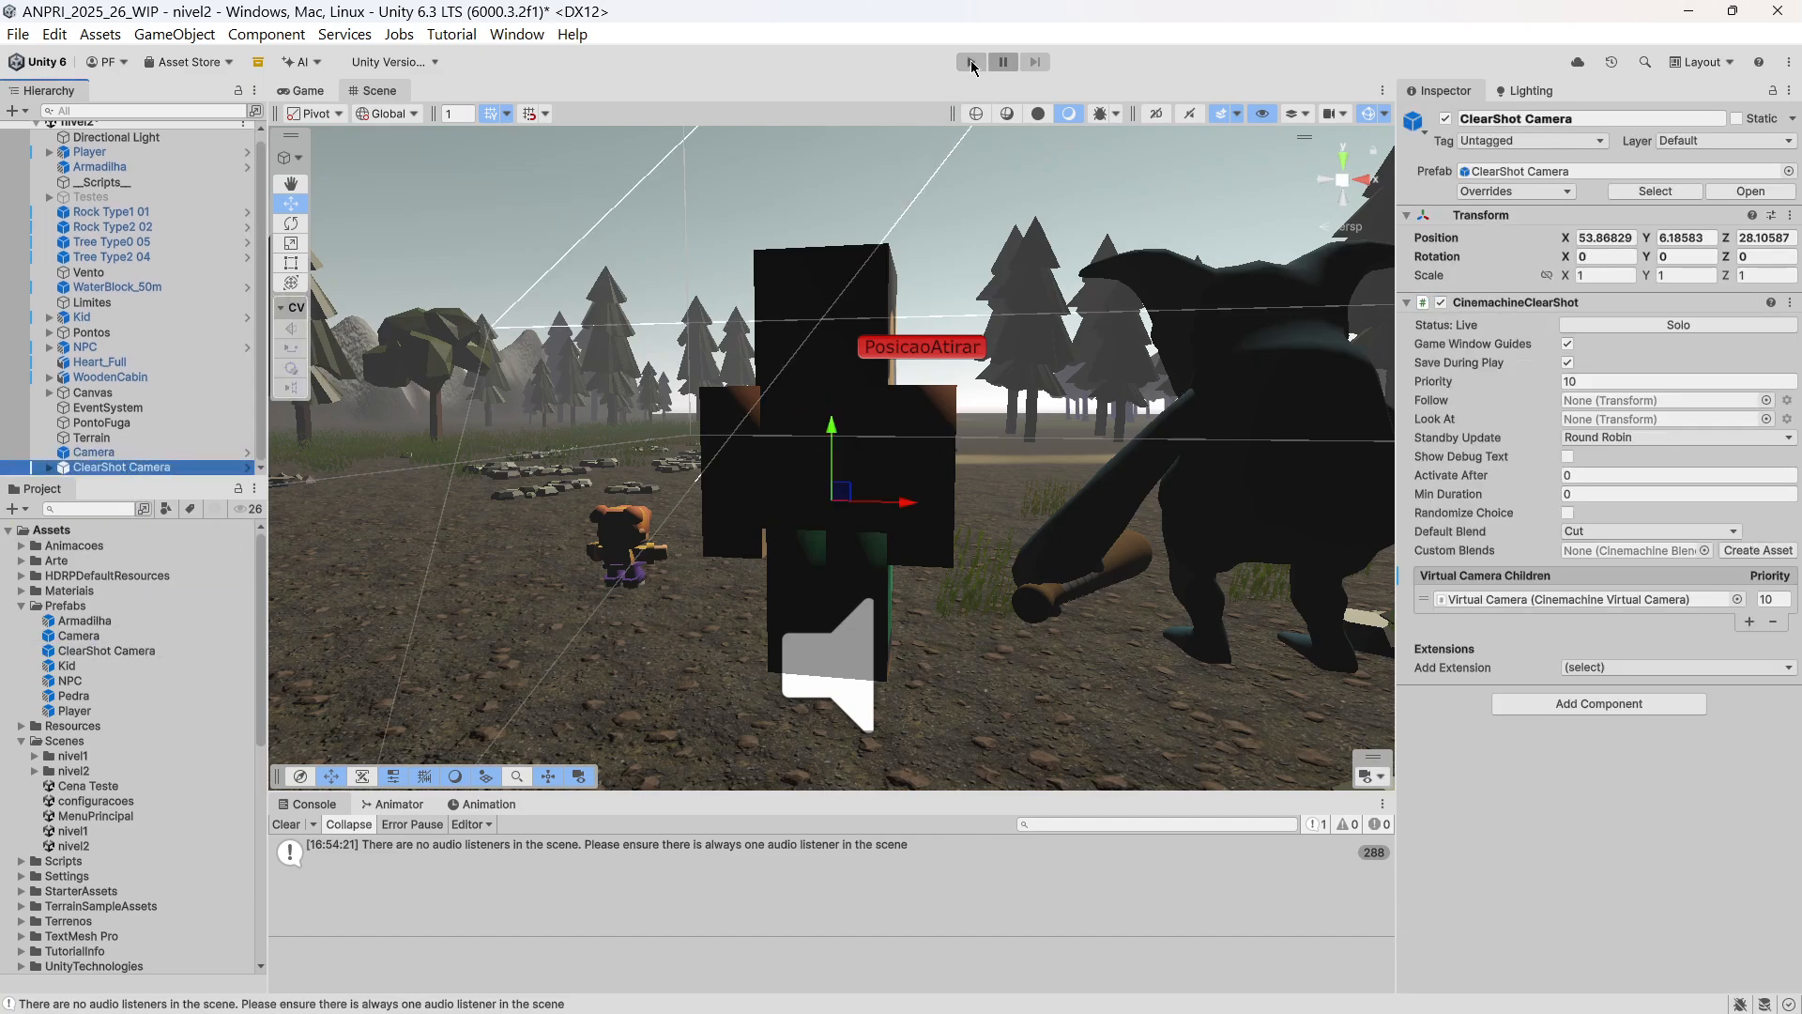
{"action": "left_click", "coordinate": [971, 63]}
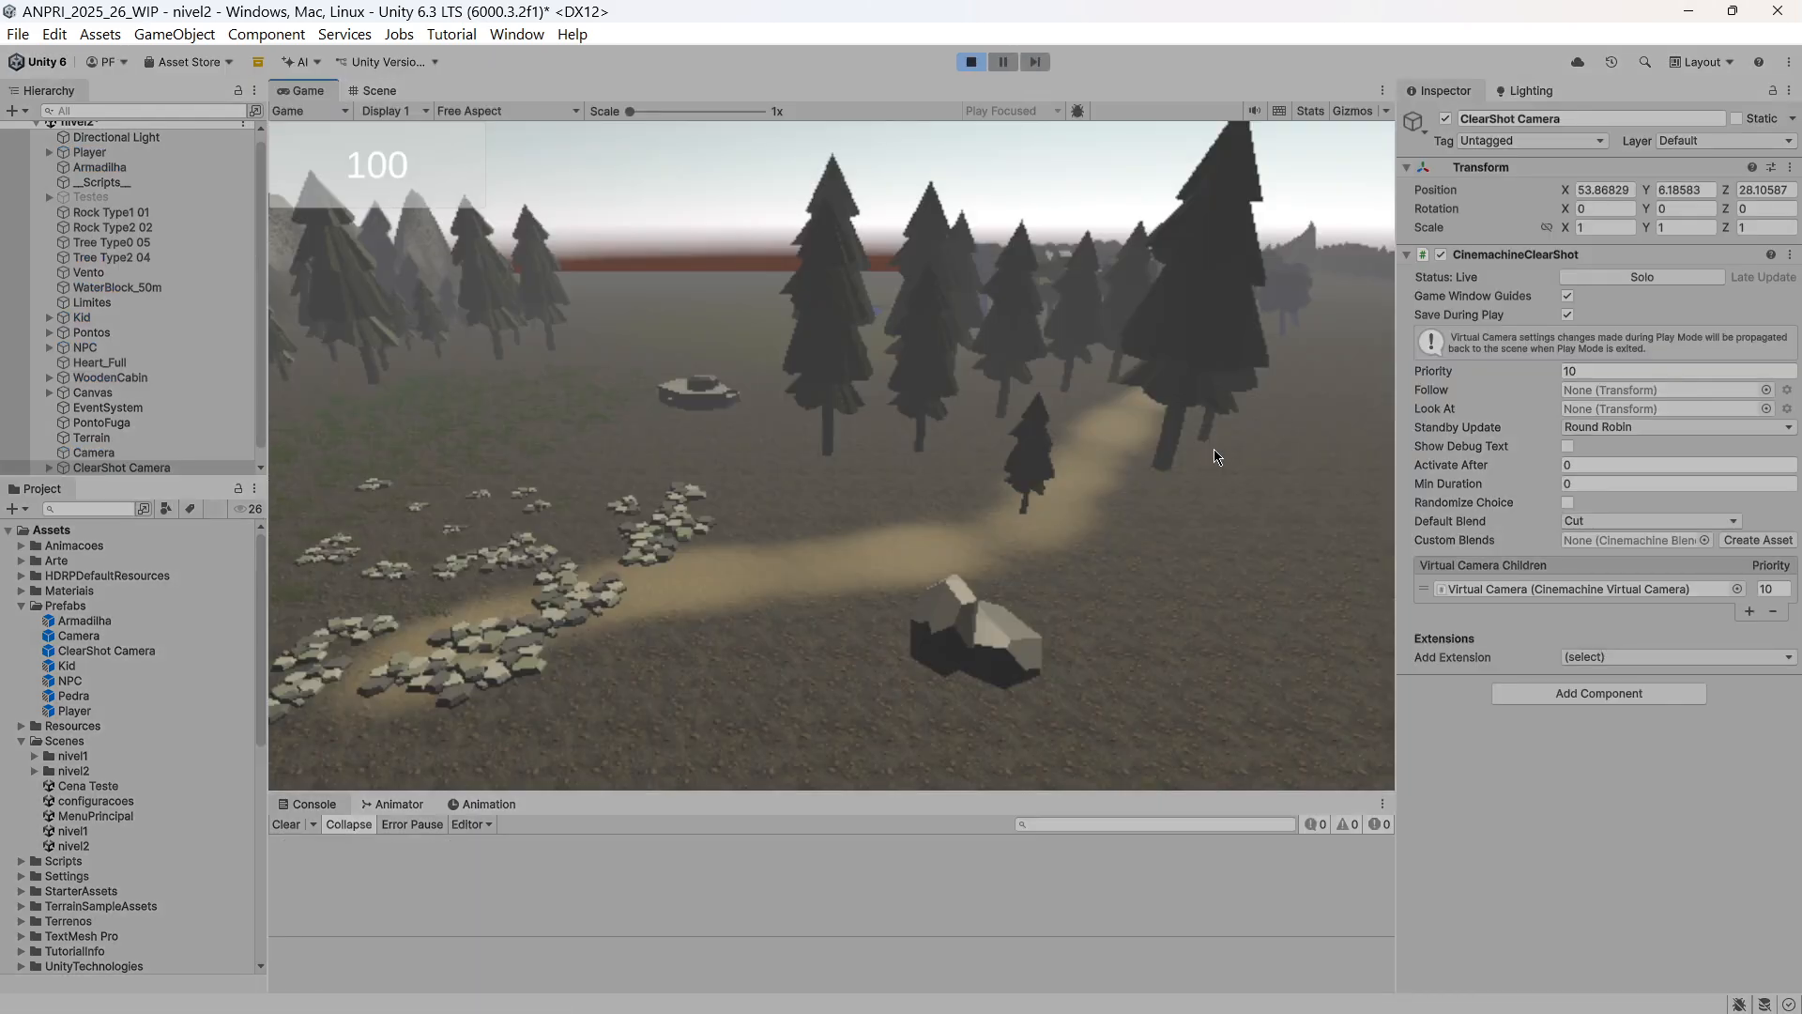
{"action": "left_click", "coordinate": [972, 64]}
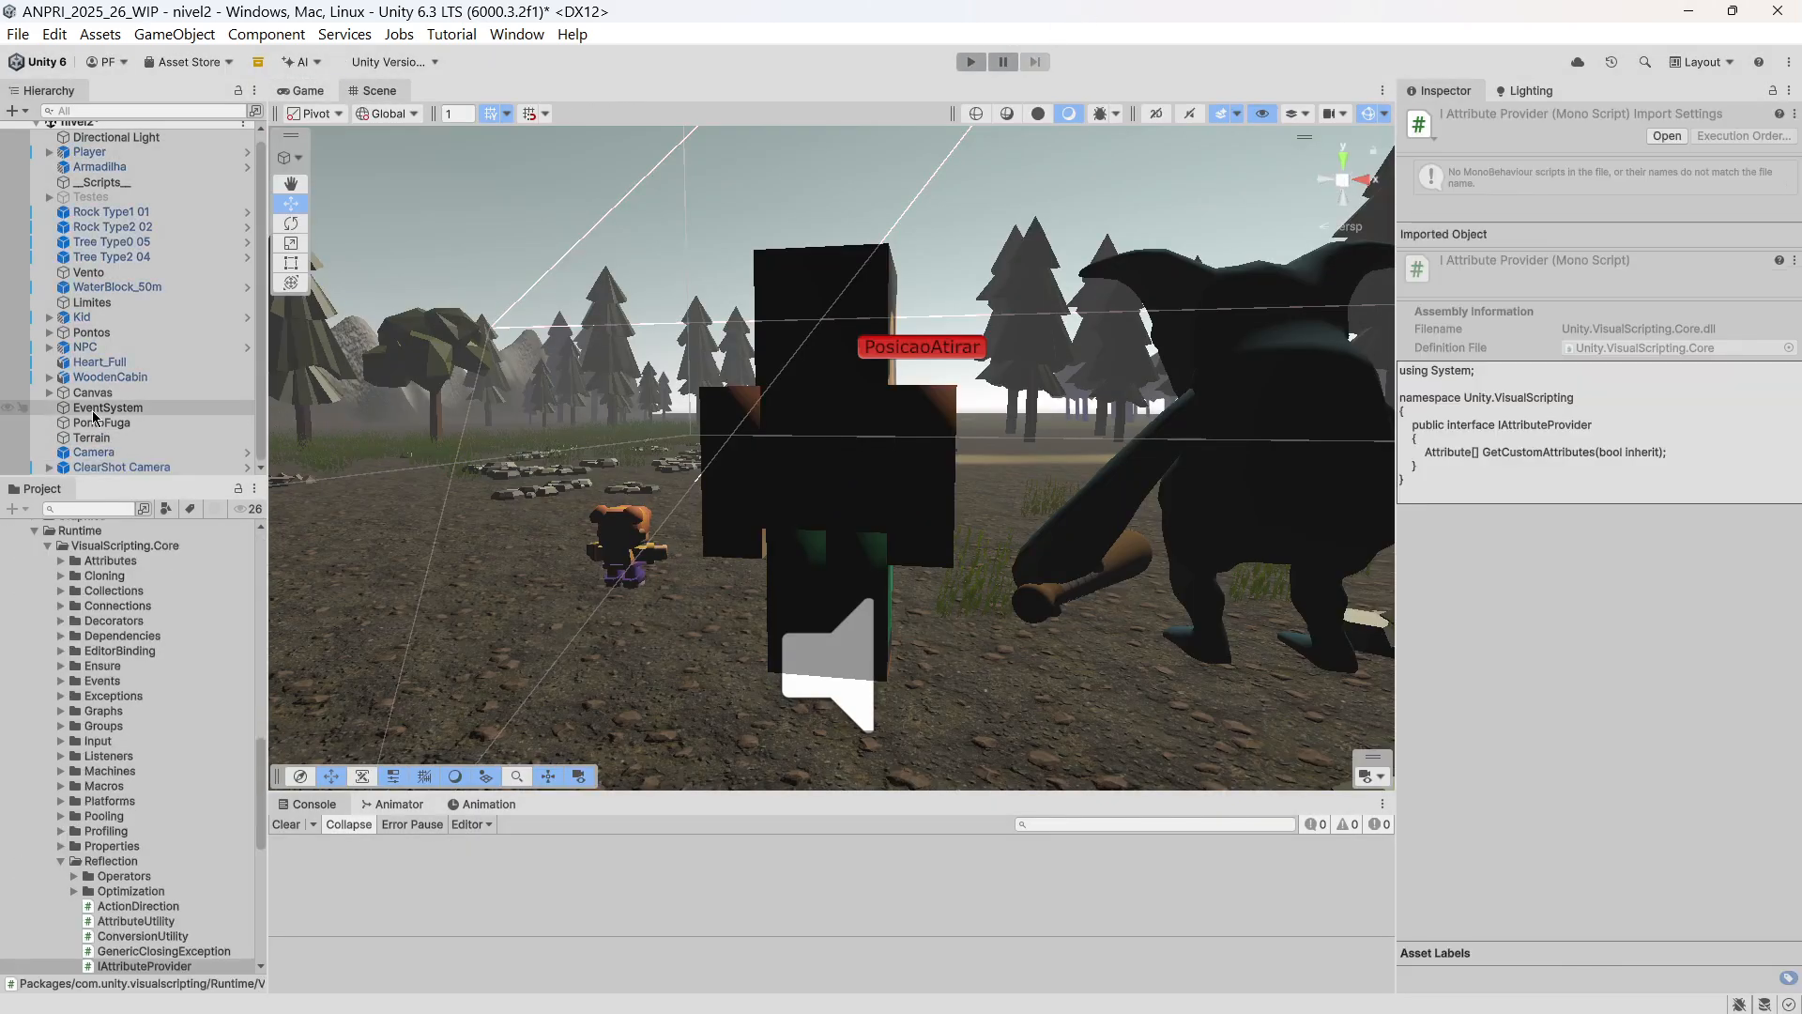
Assign the Player's Camera child as both the Follow and Look At targets of the ClearShot Camera.
{"action": "left_click", "coordinate": [122, 468]}
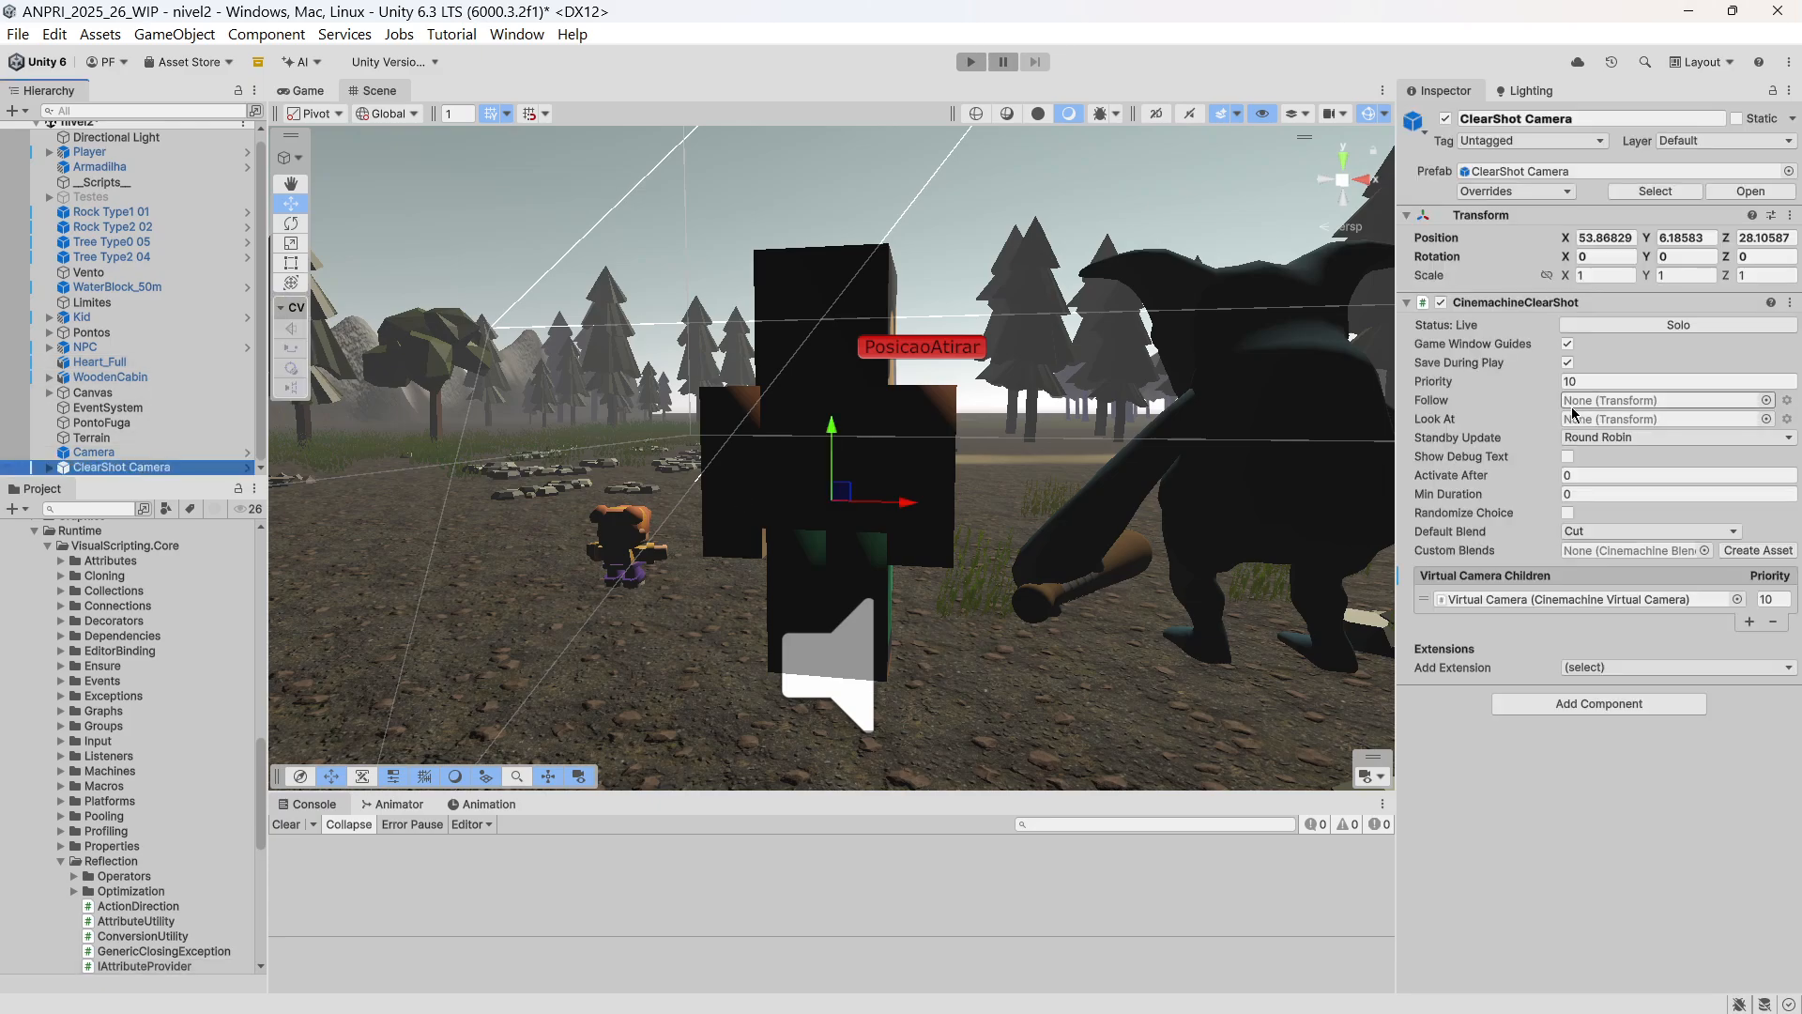
{"action": "scroll", "coordinate": [122, 366], "scroll_direction": "up", "scroll_amount": 1}
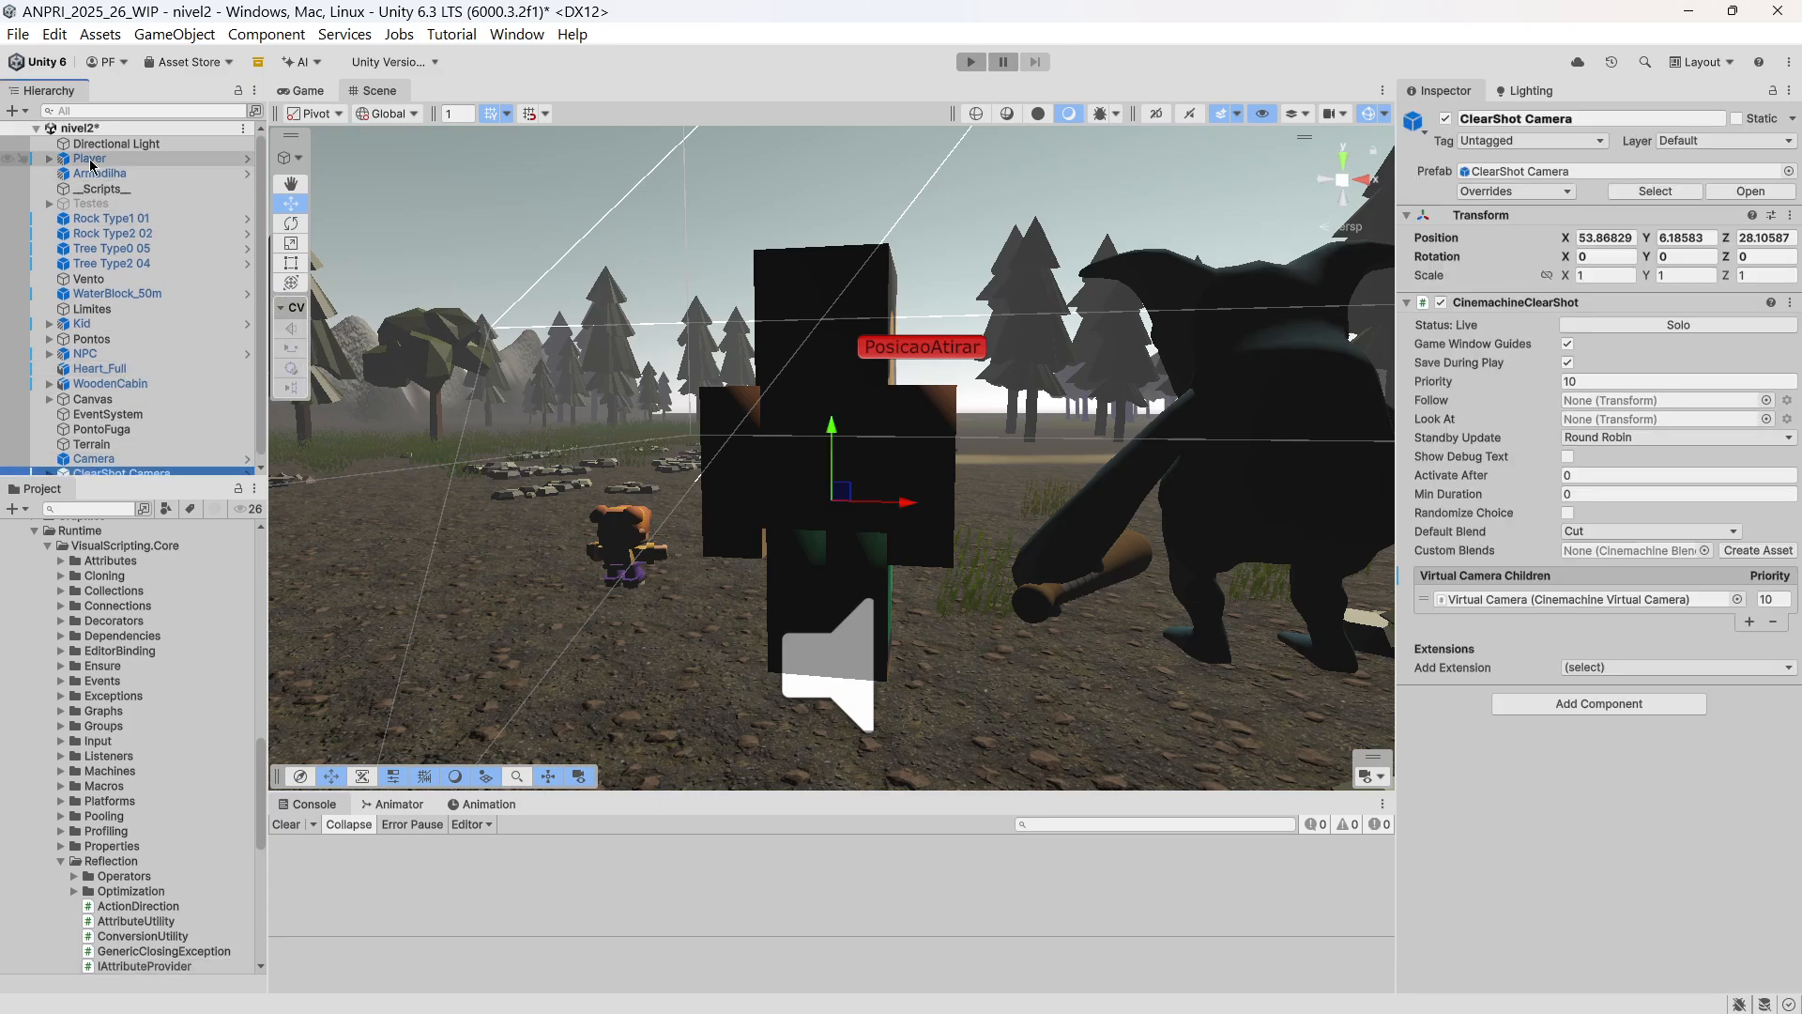
{"action": "left_click", "coordinate": [48, 160]}
{"action": "left_click_drag", "start_coordinate": [117, 214], "coordinate": [1596, 409]}
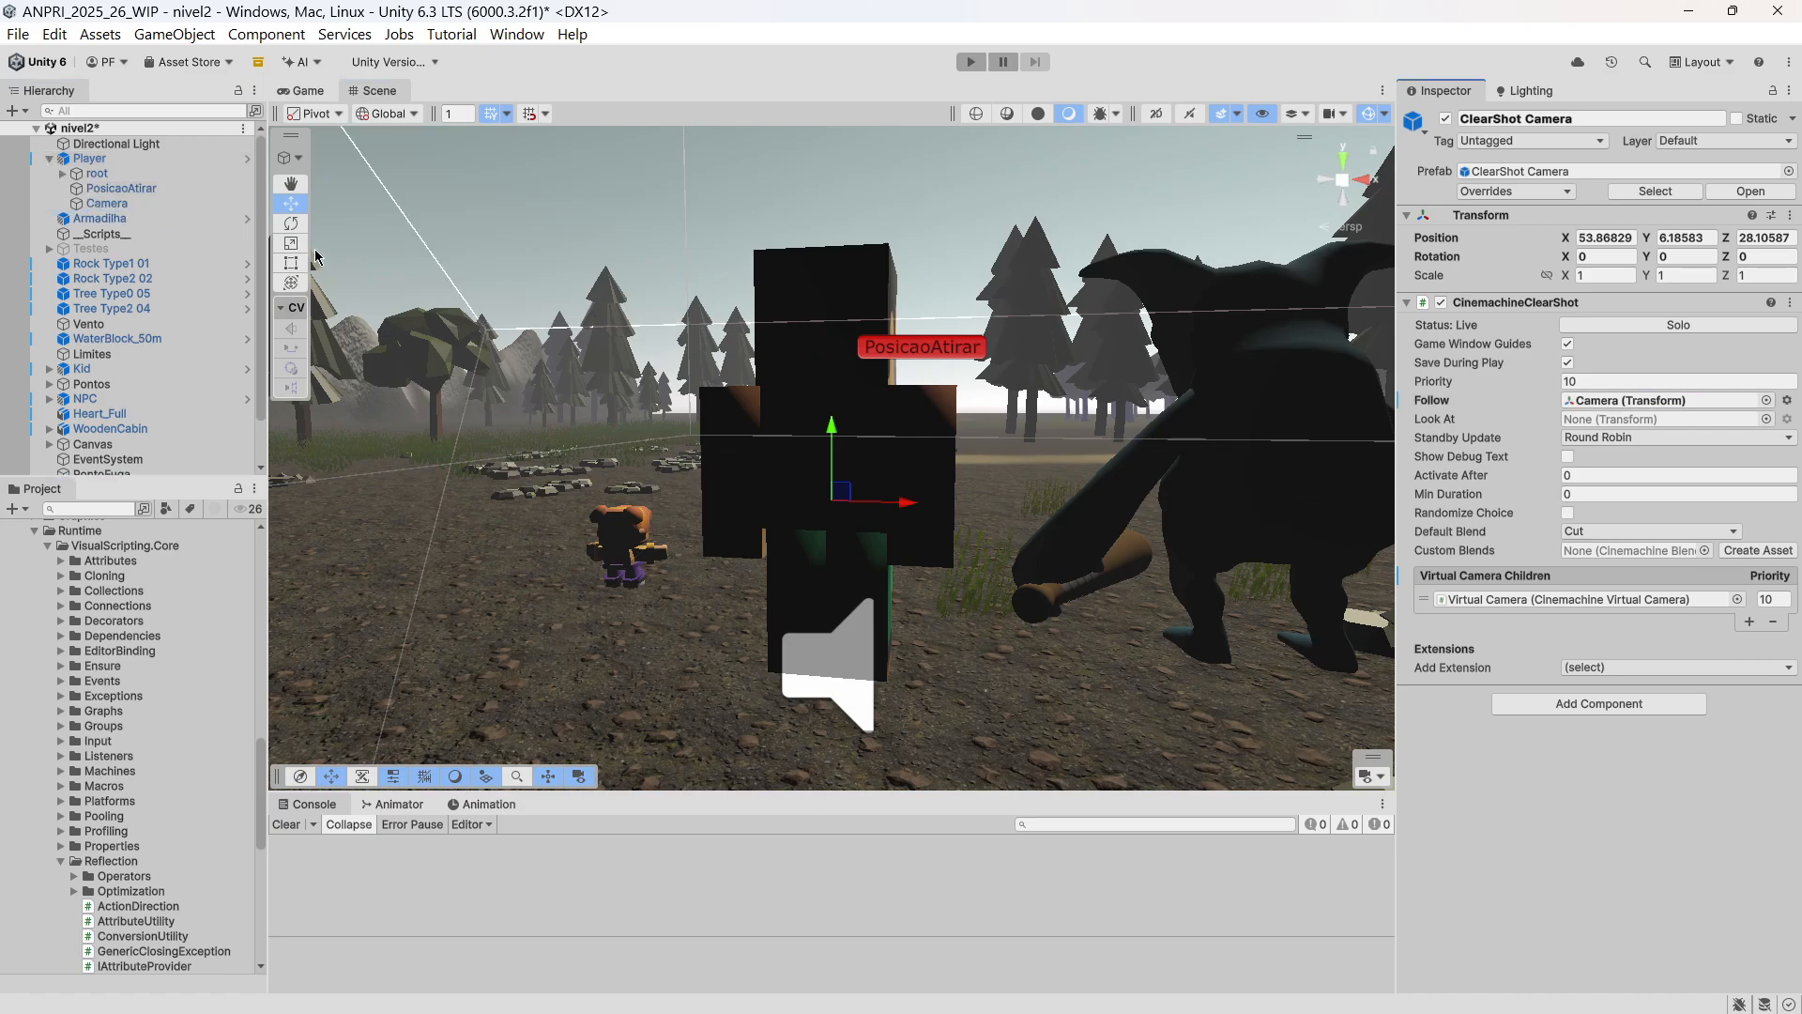
{"action": "left_click_drag", "start_coordinate": [106, 203], "coordinate": [1613, 424]}
Check the Body settings, including the follow offset, of the Virtual Camera under the ClearShot Camera.
{"action": "scroll", "coordinate": [150, 376], "scroll_direction": "down", "scroll_amount": 3}
{"action": "left_click", "coordinate": [49, 467]}
{"action": "left_click", "coordinate": [161, 468]}
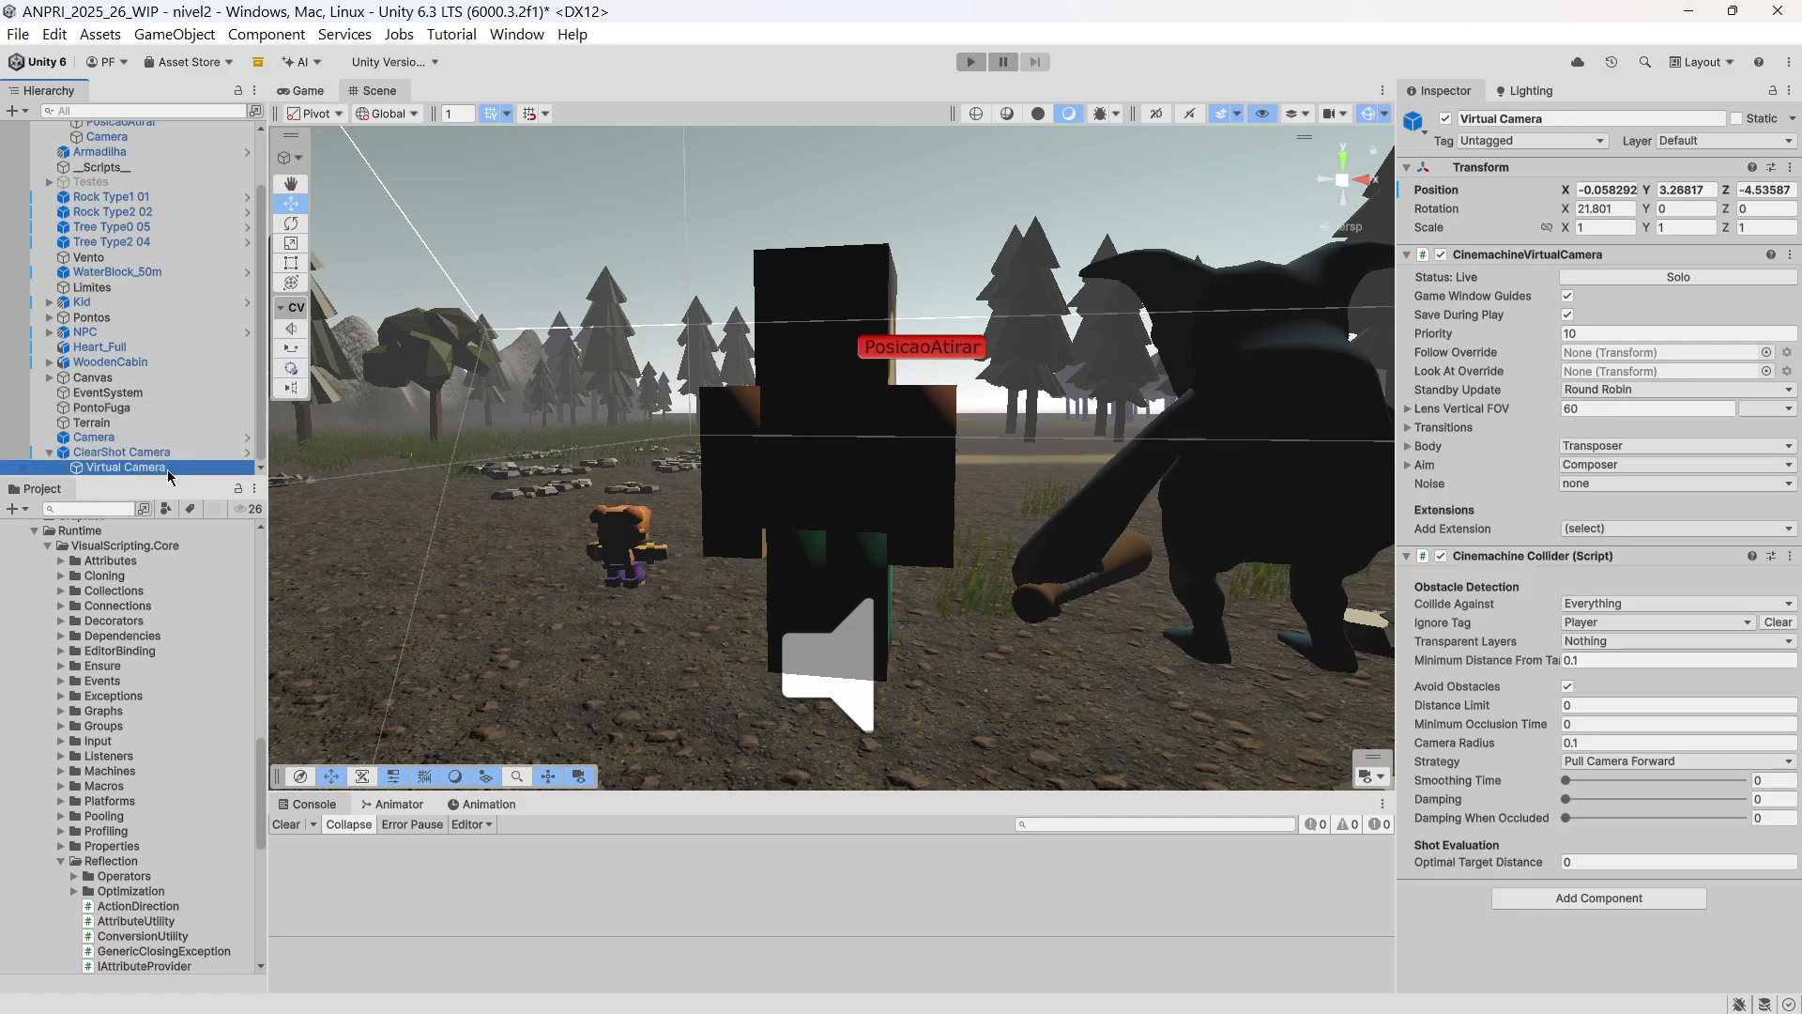
{"action": "left_click", "coordinate": [1428, 447]}
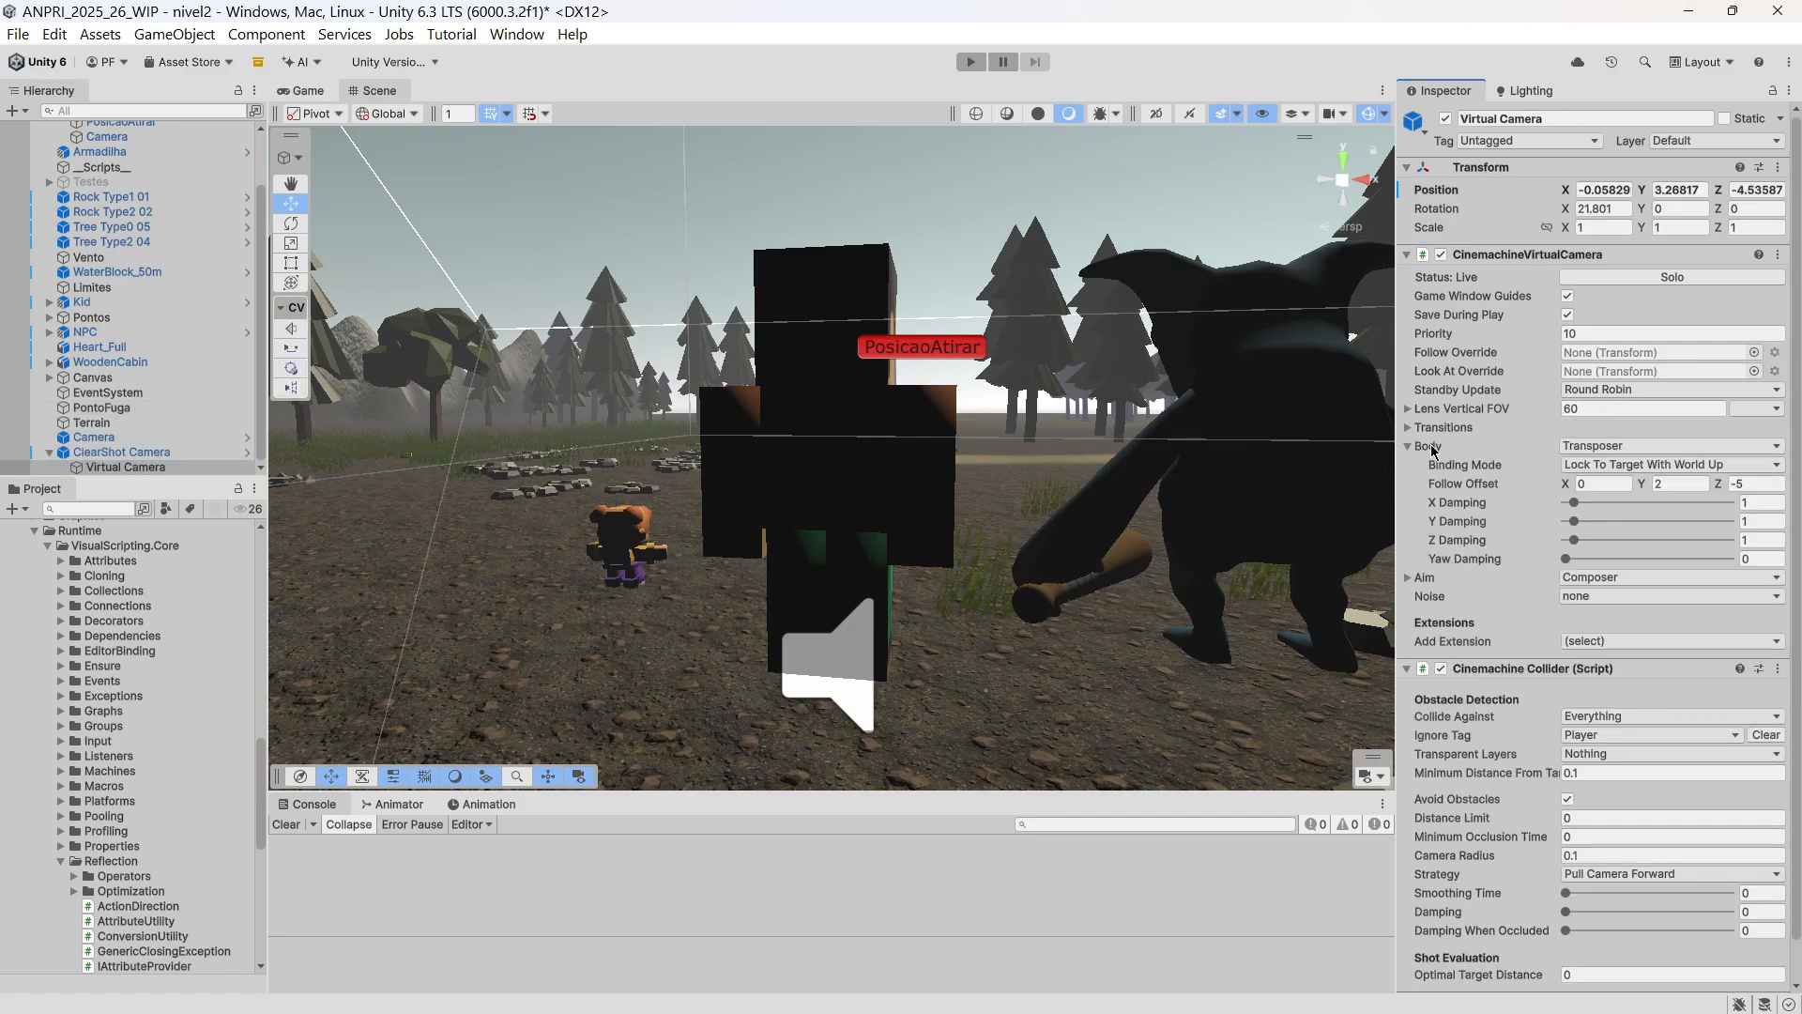
Play-test nivel2 by walking the Player around the trees and rocks to check the camera following, and end the test.
{"action": "left_click", "coordinate": [970, 62]}
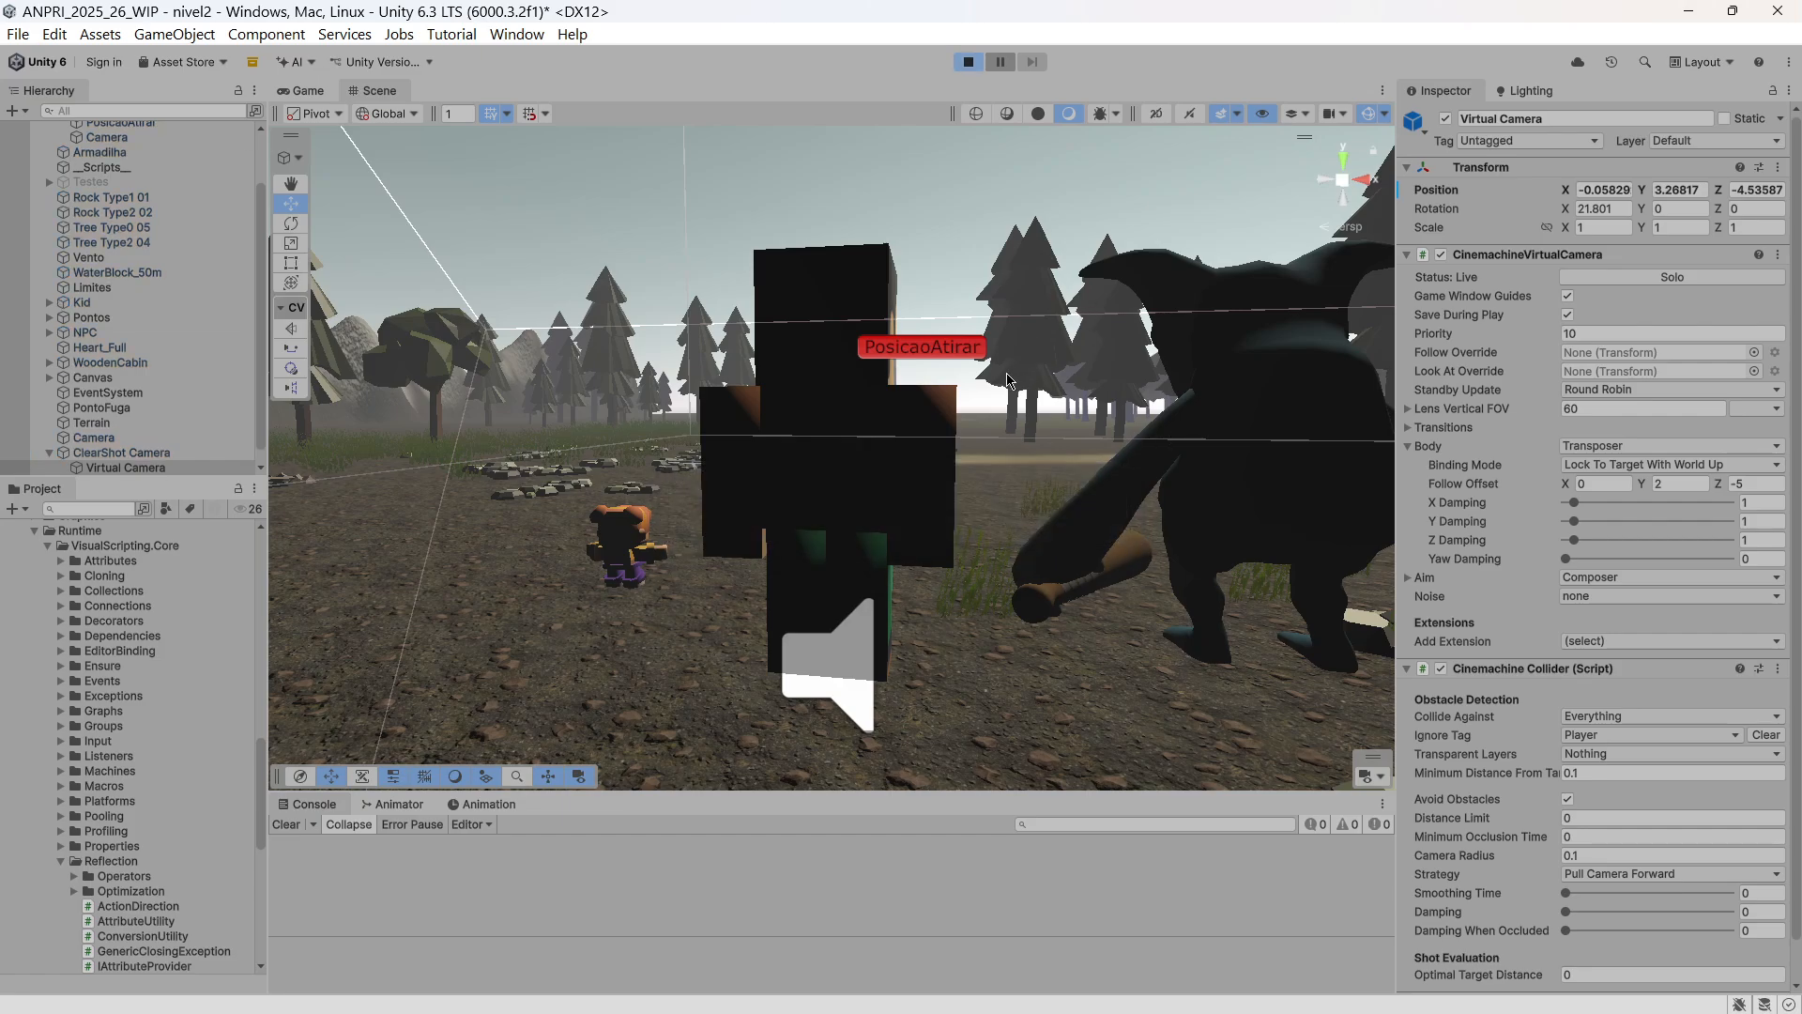
{"action": "key", "text": "w"}
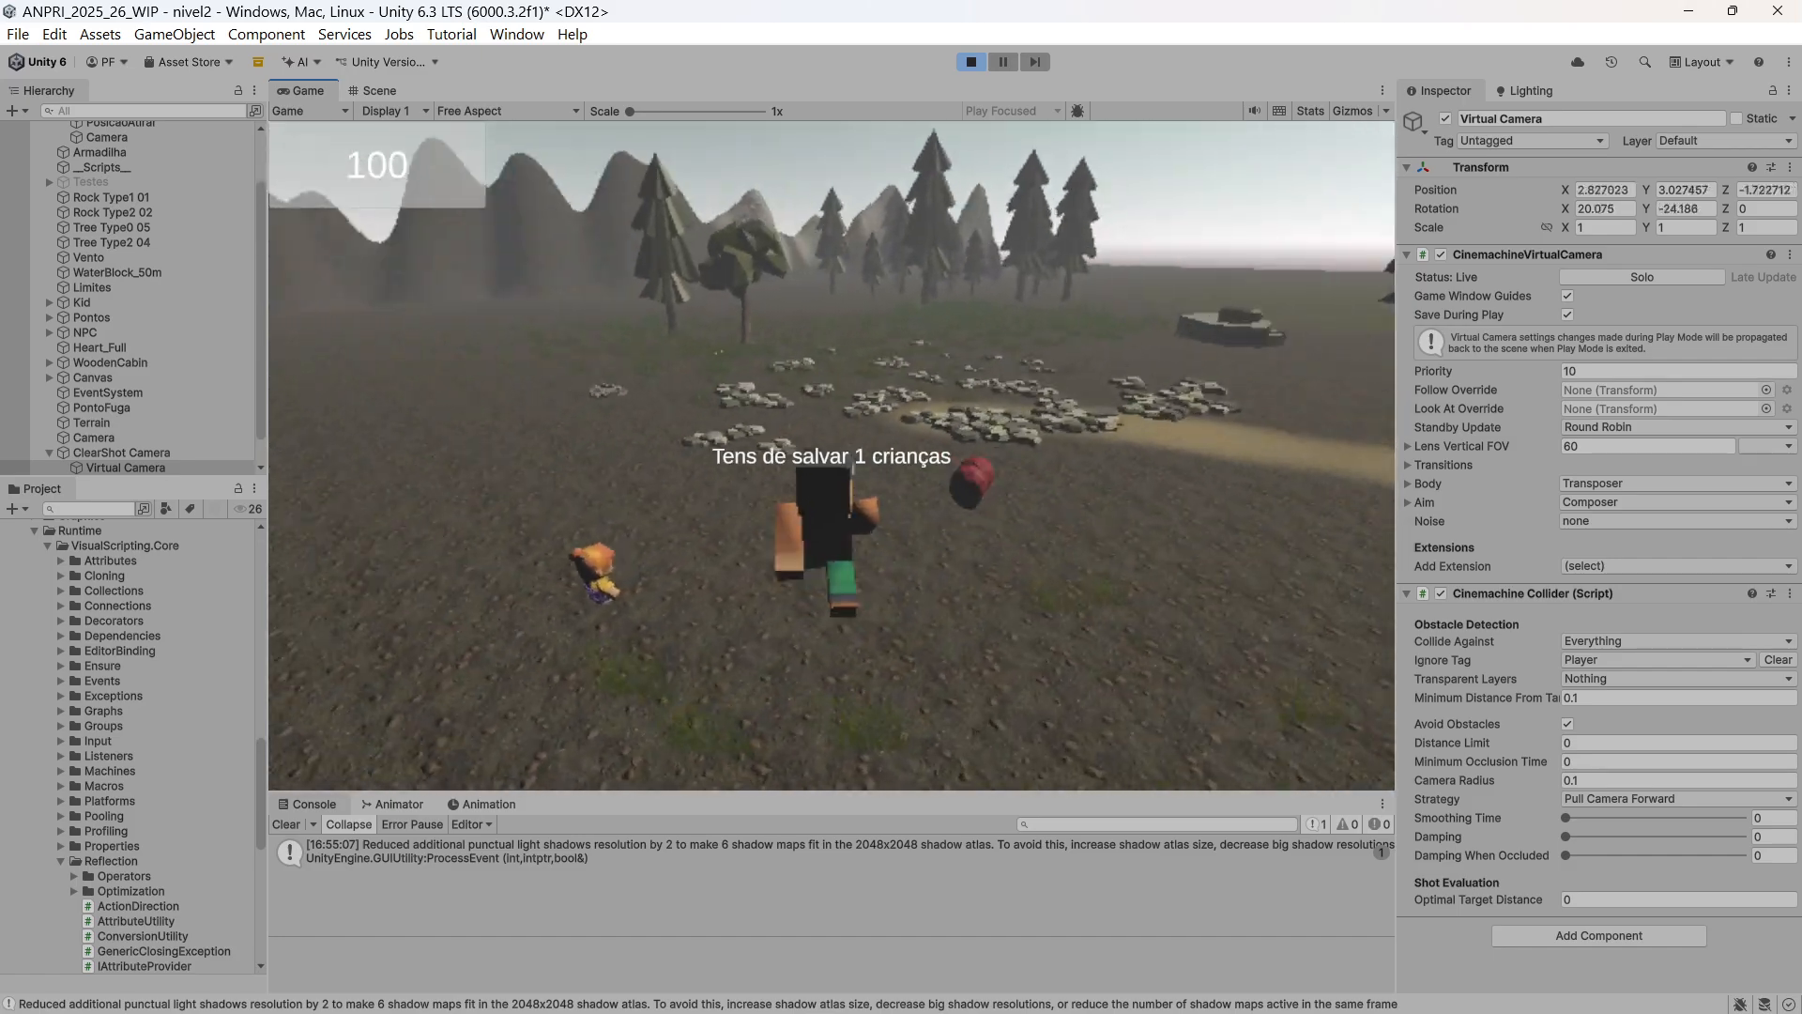
{"action": "key", "text": "w"}
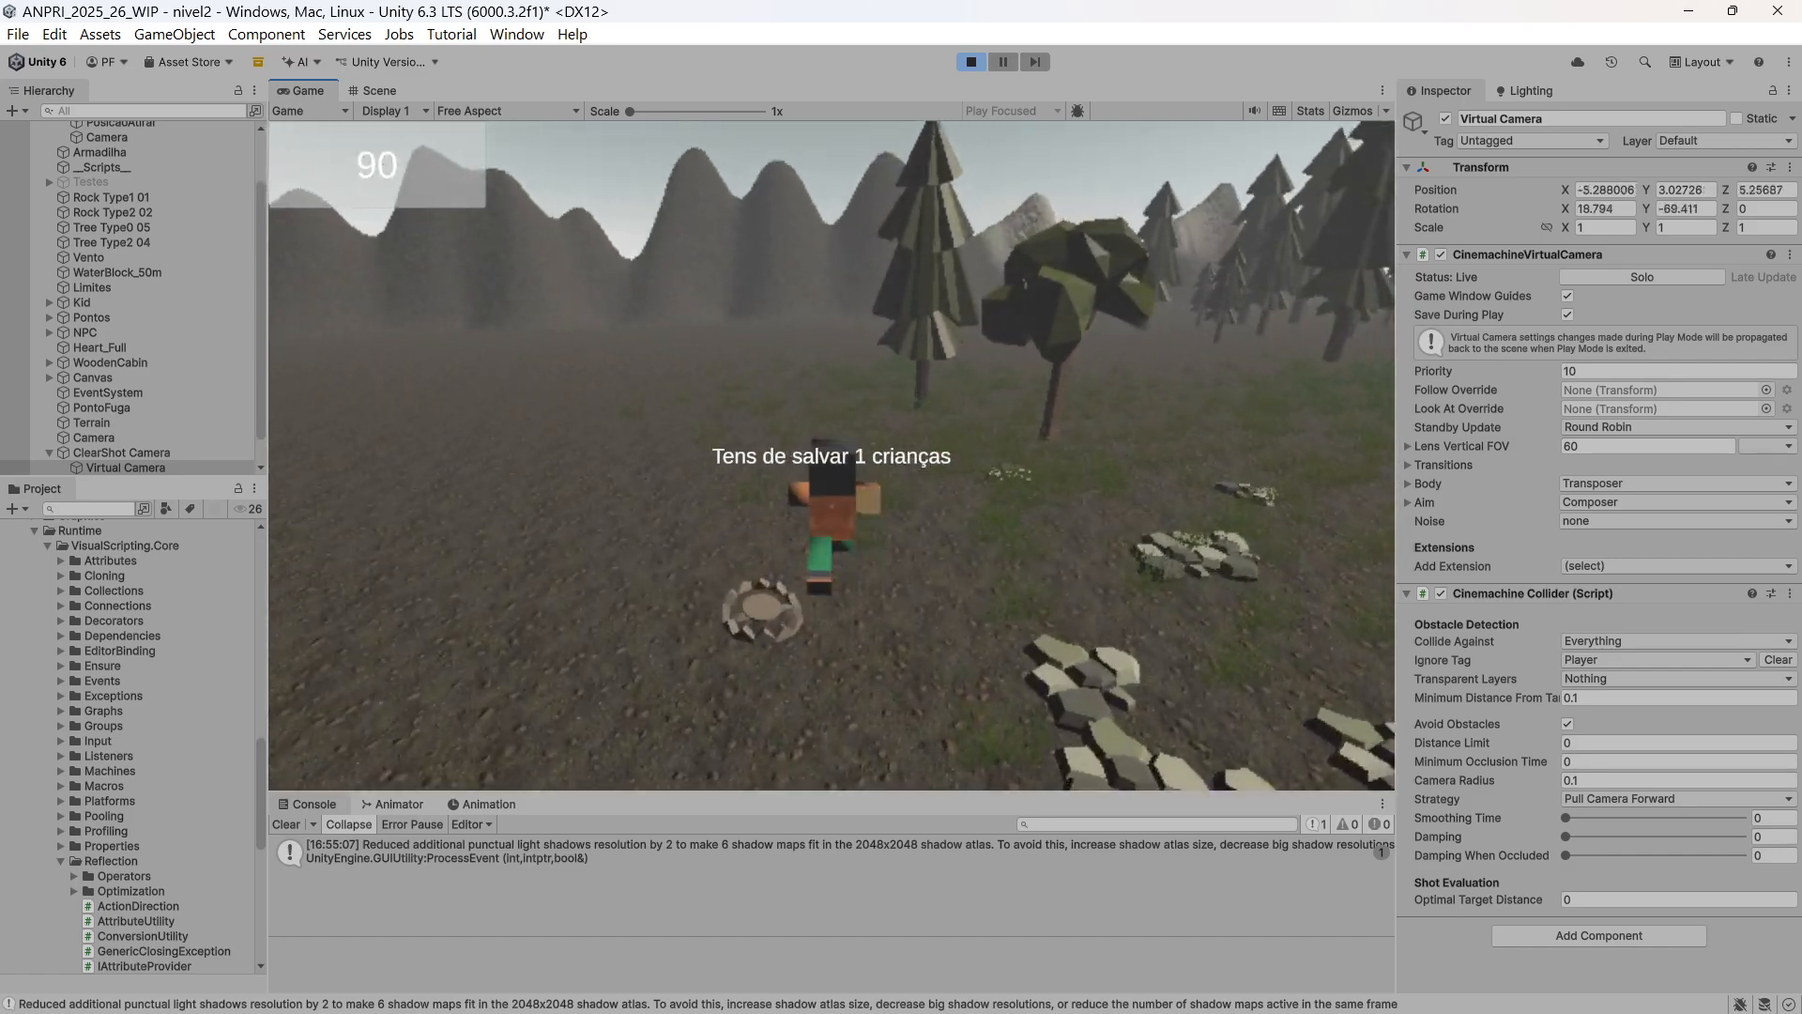
{"action": "key", "text": "w"}
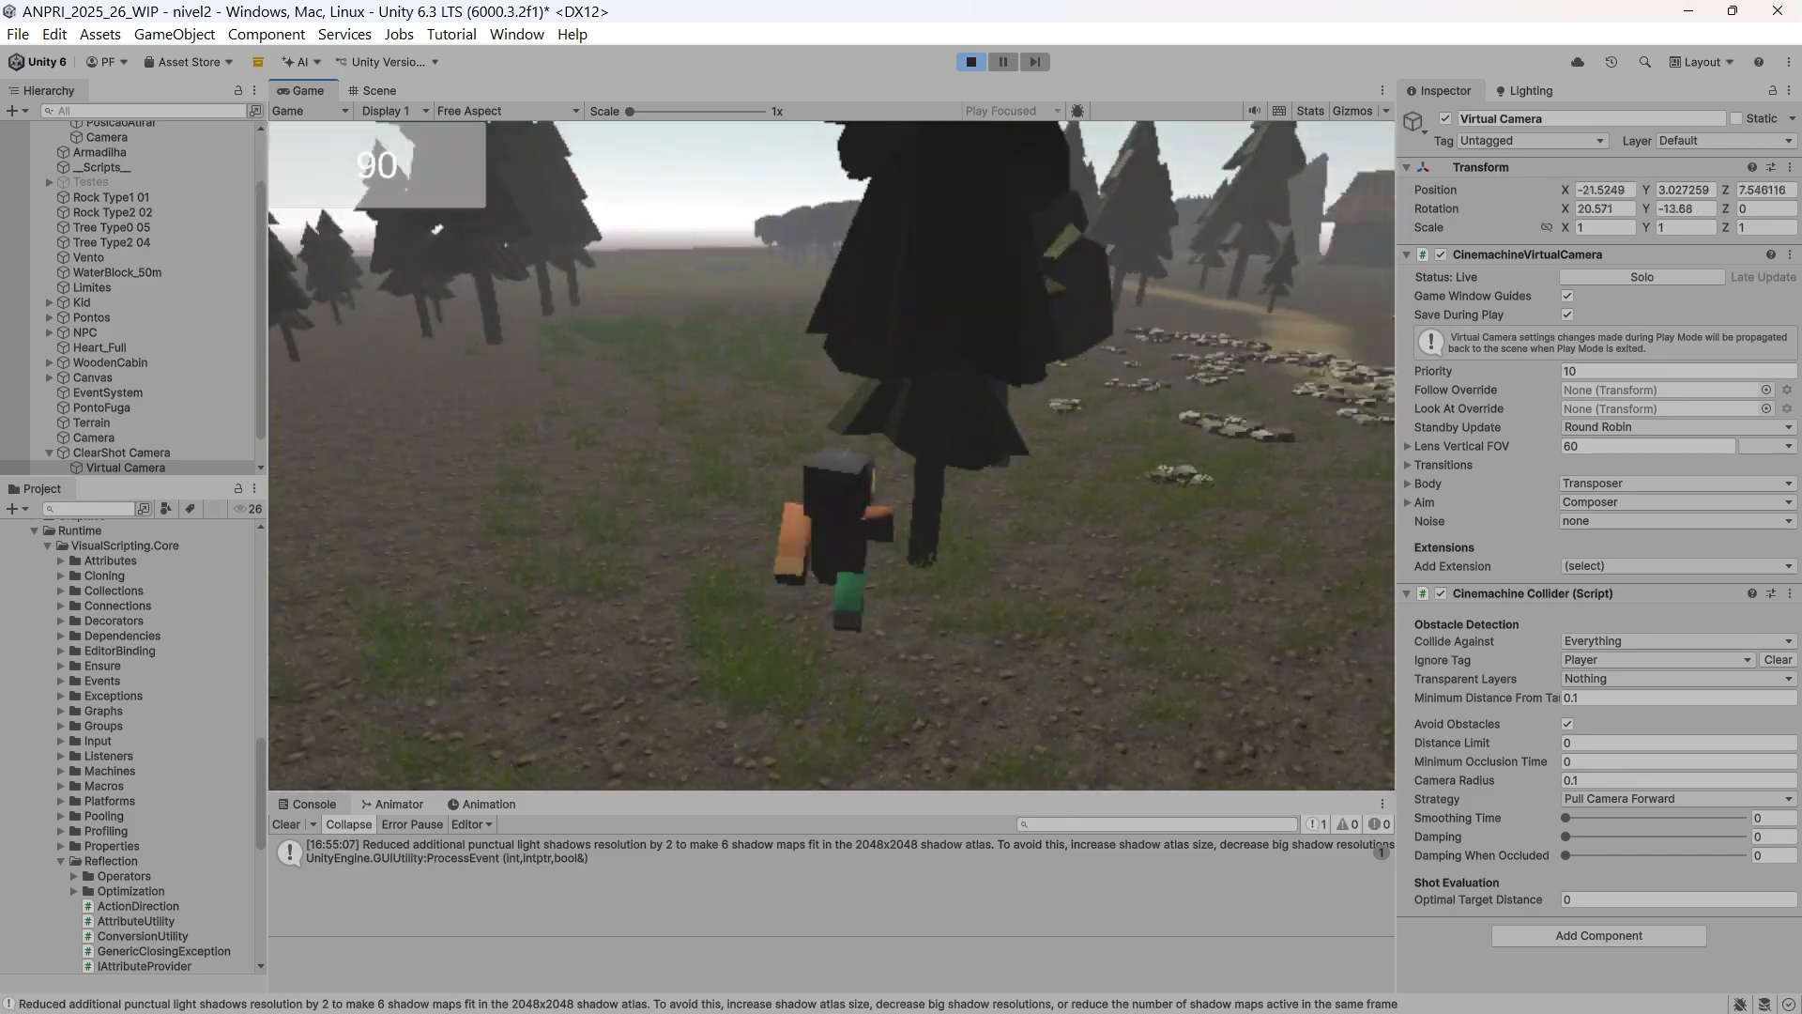
{"action": "key", "text": "w"}
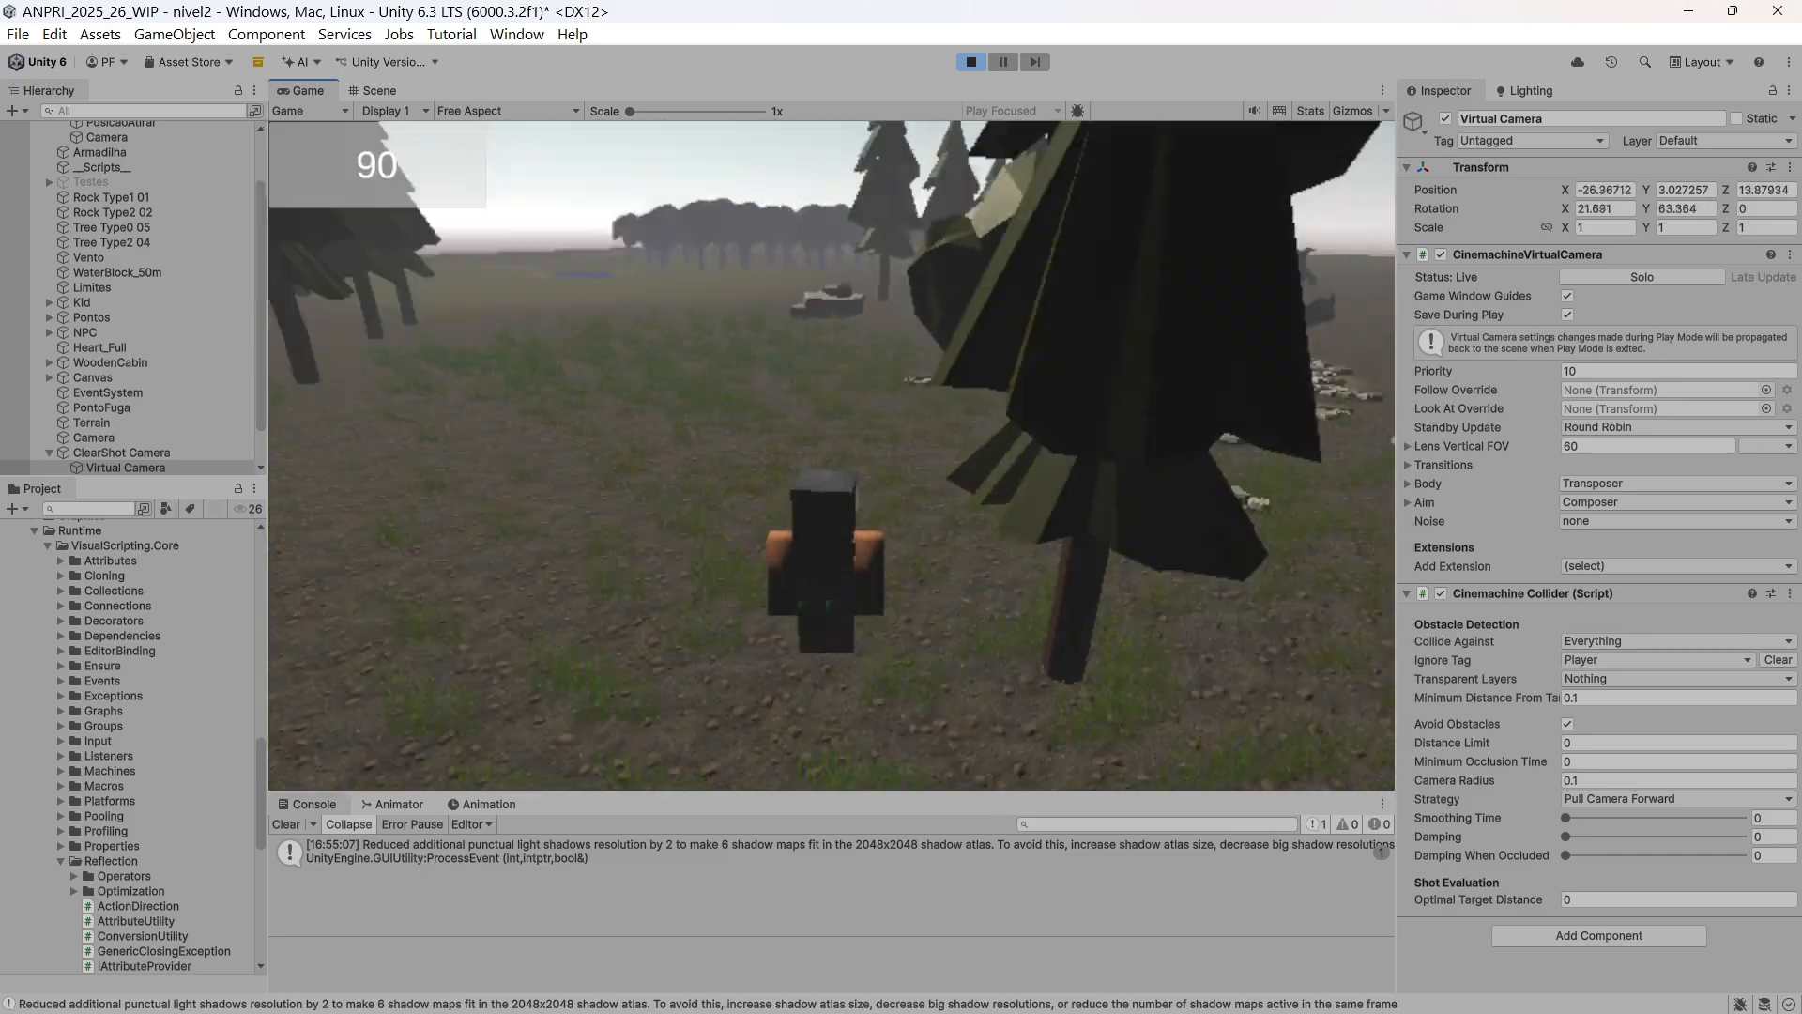
{"action": "key", "text": "w"}
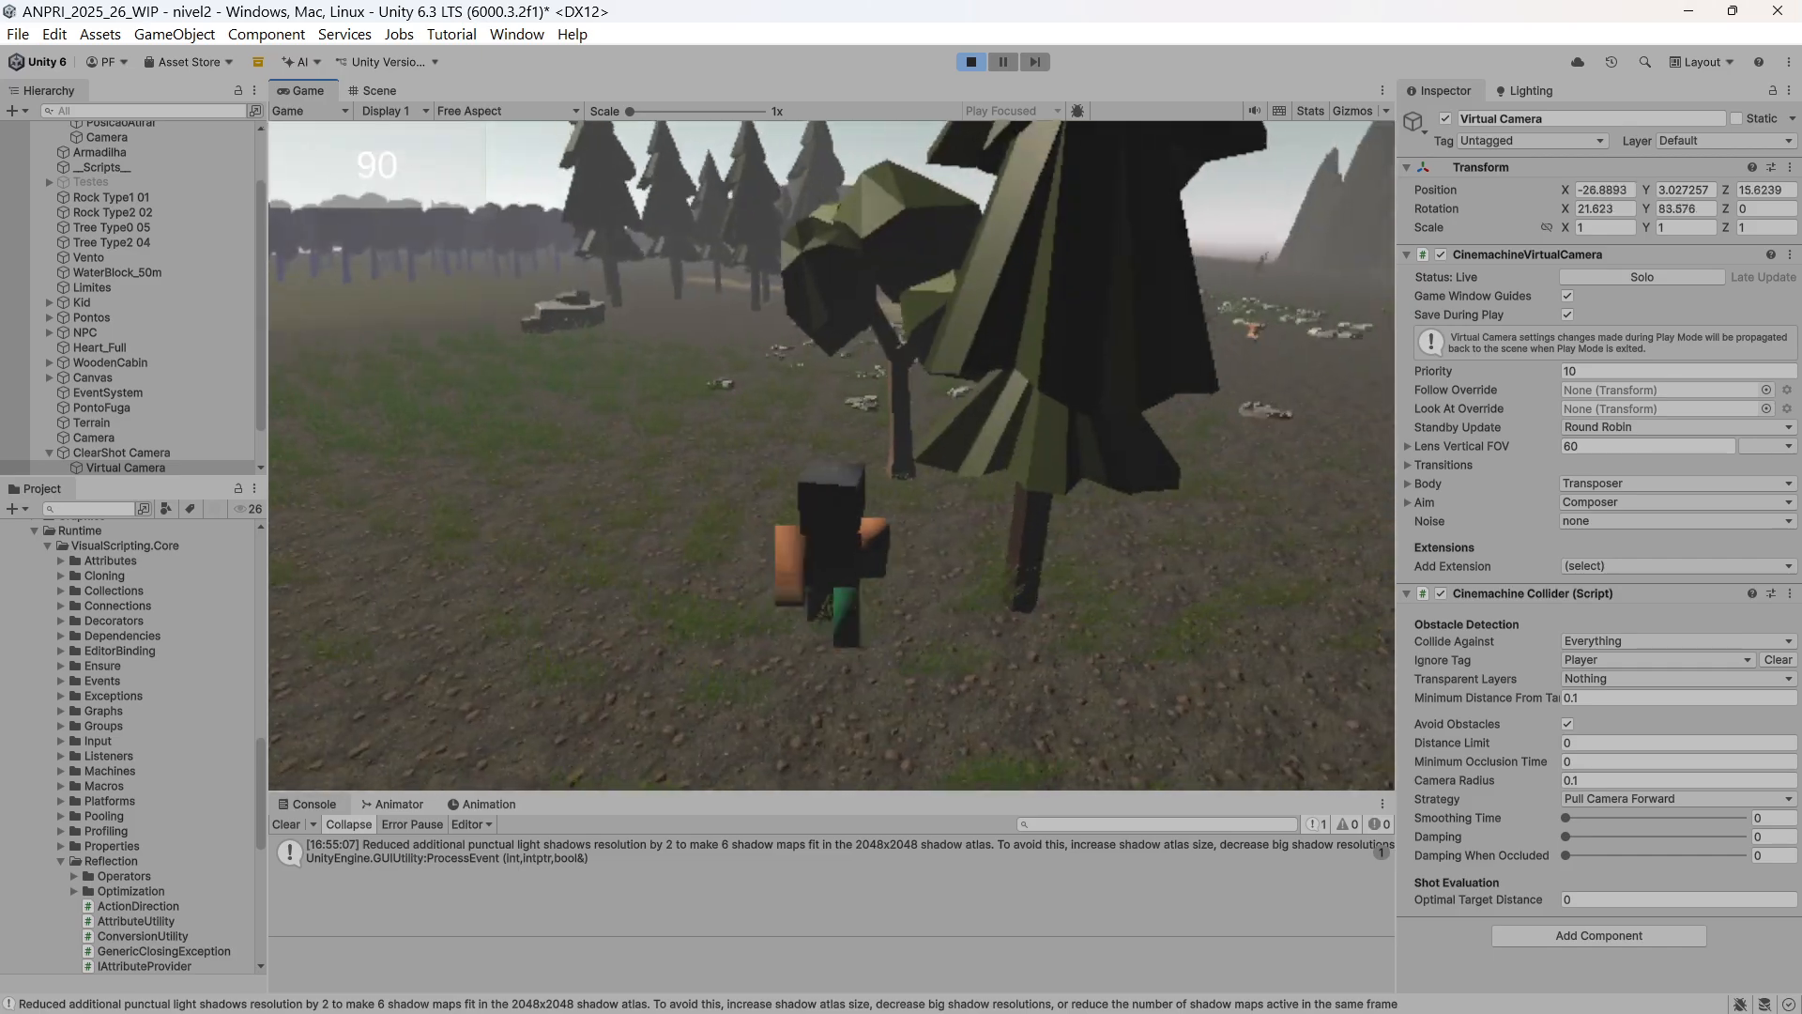
{"action": "key", "text": "w"}
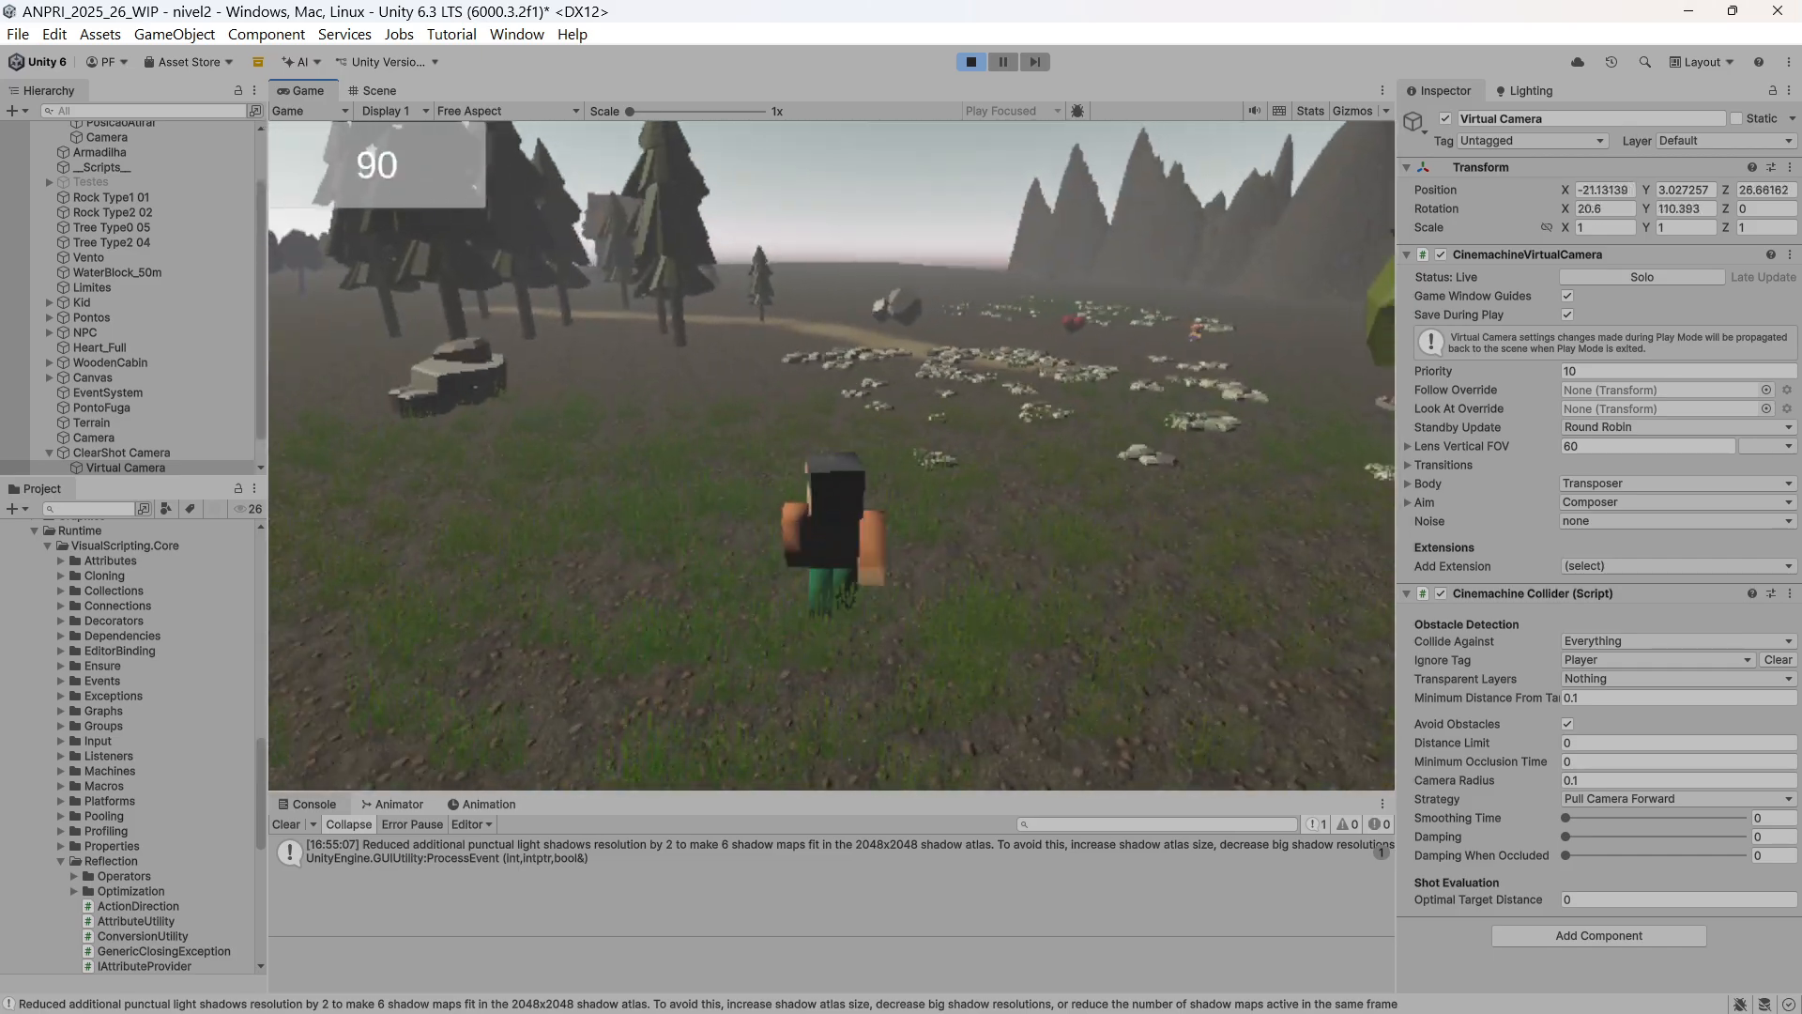
{"action": "key", "text": "w"}
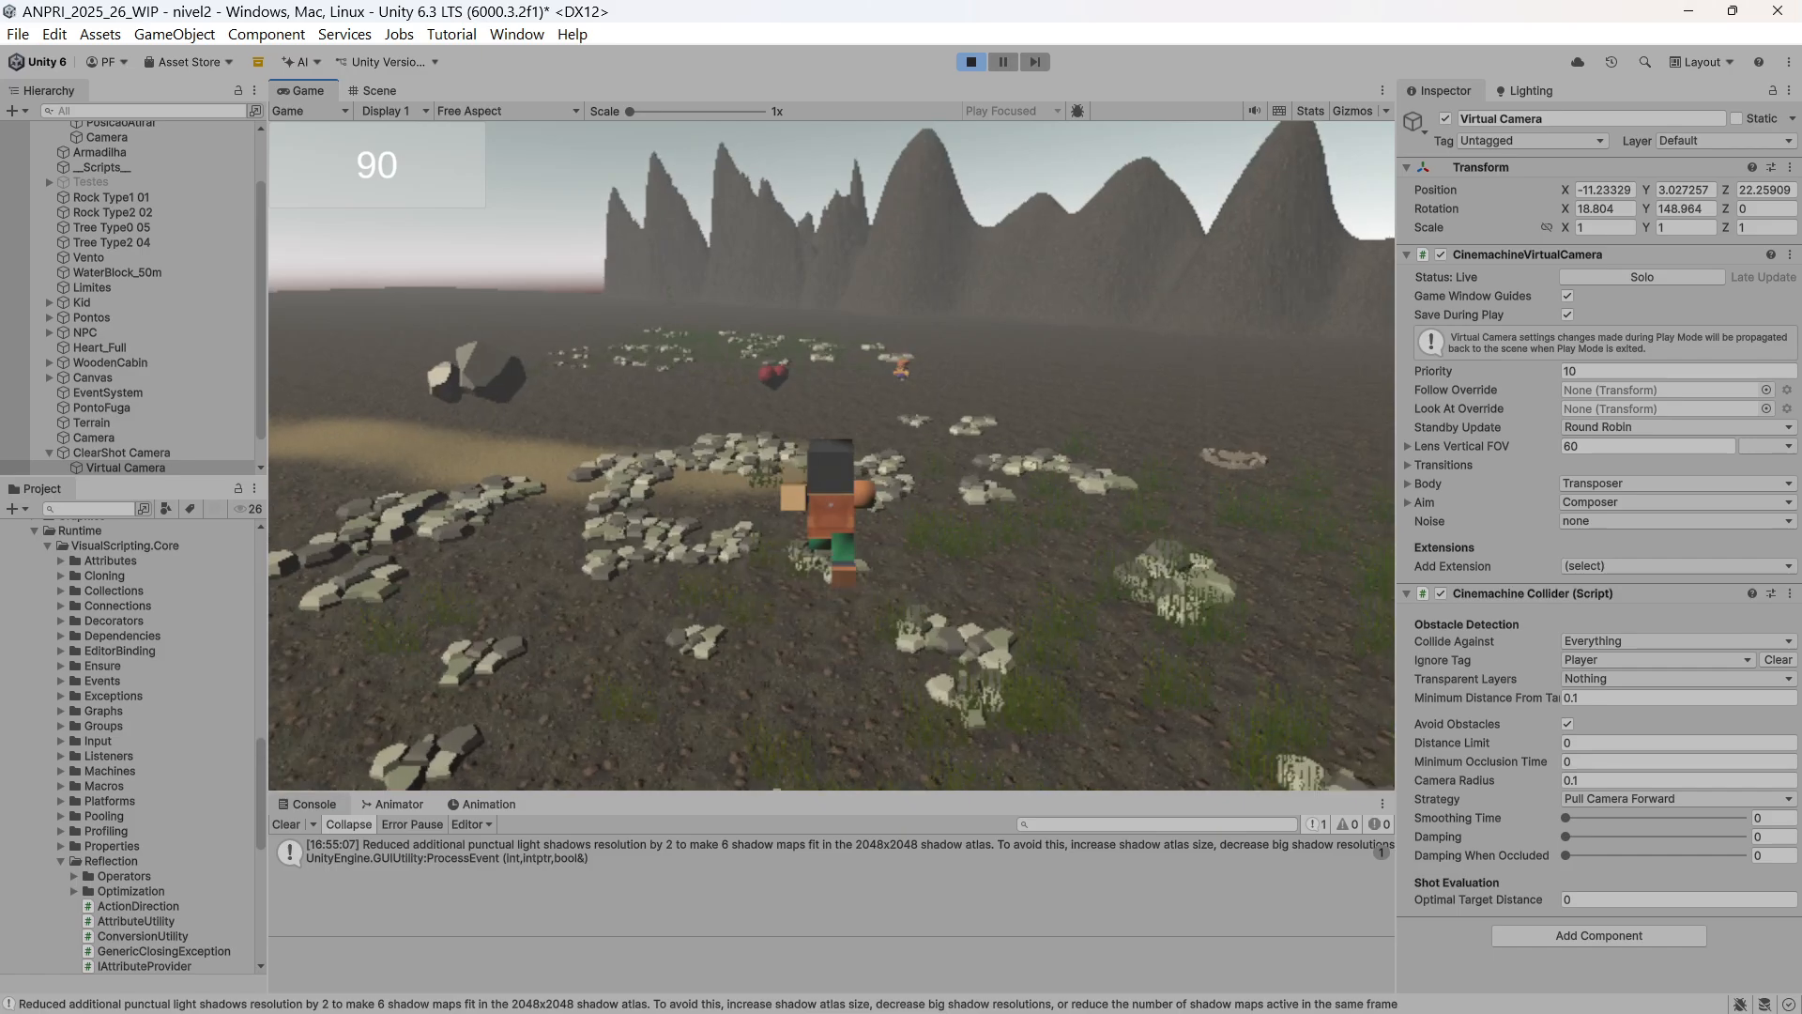
{"action": "key", "text": "w"}
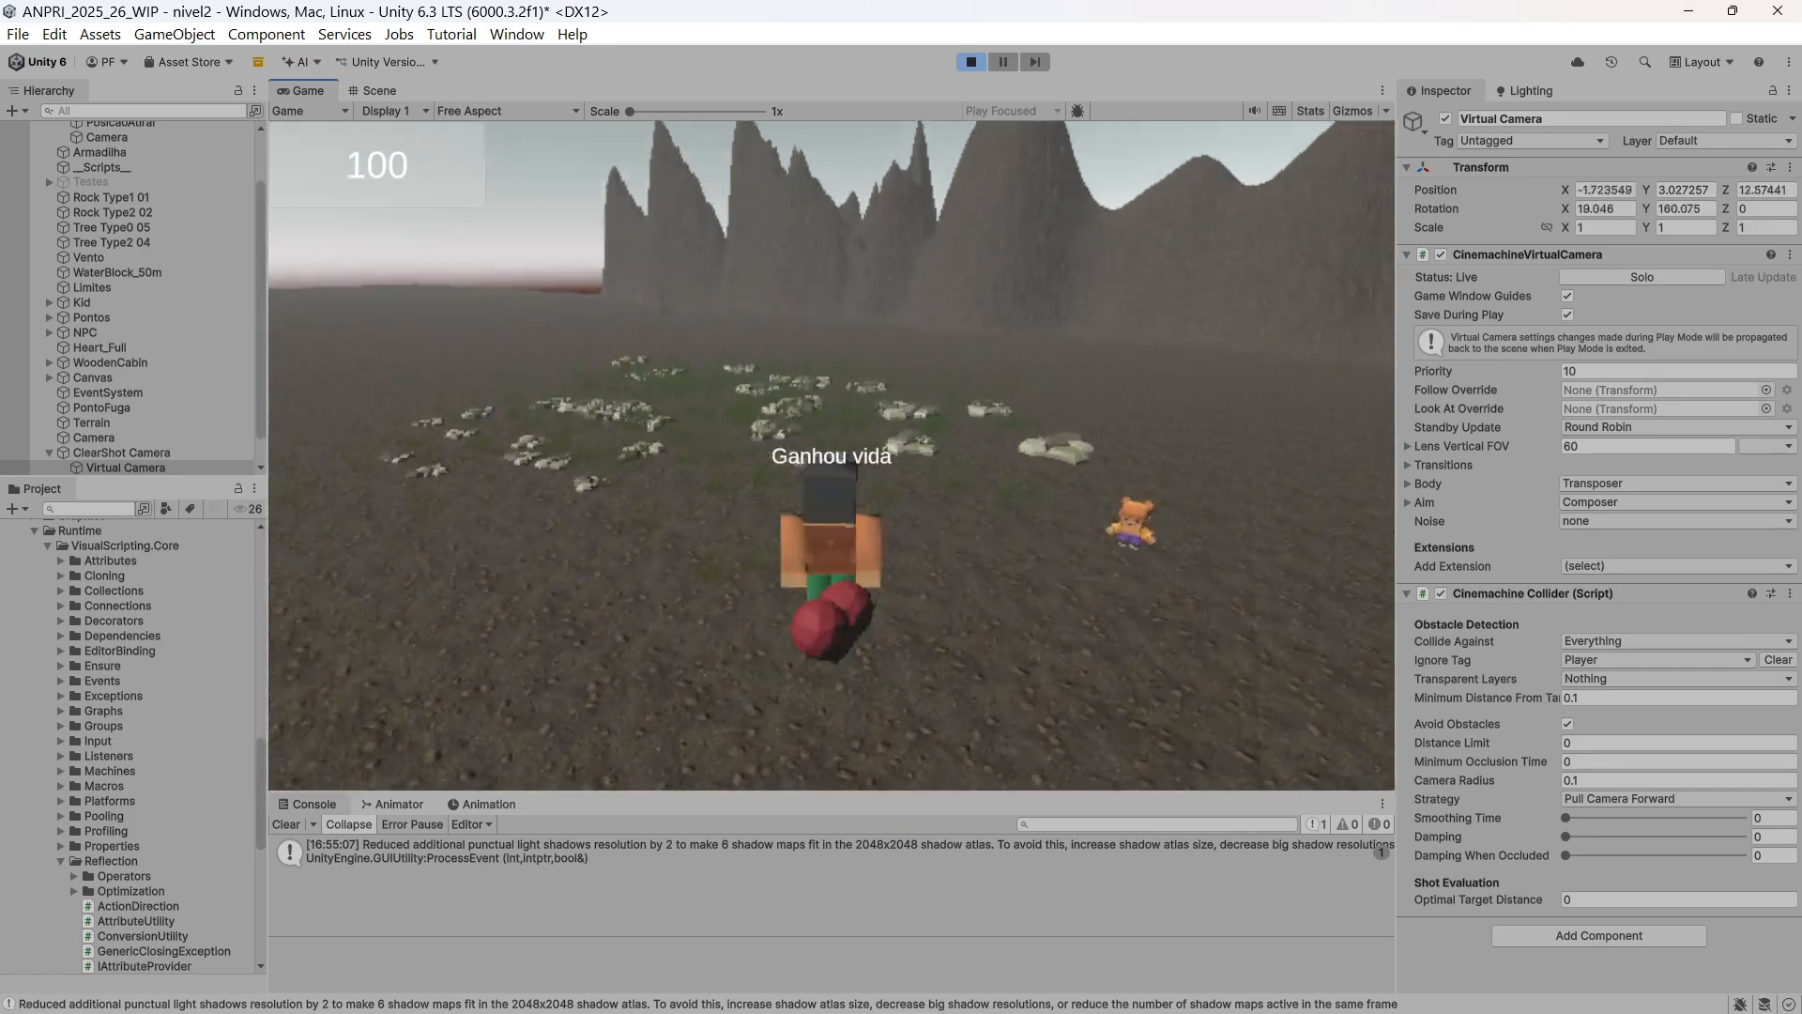
{"action": "key", "text": "Escape"}
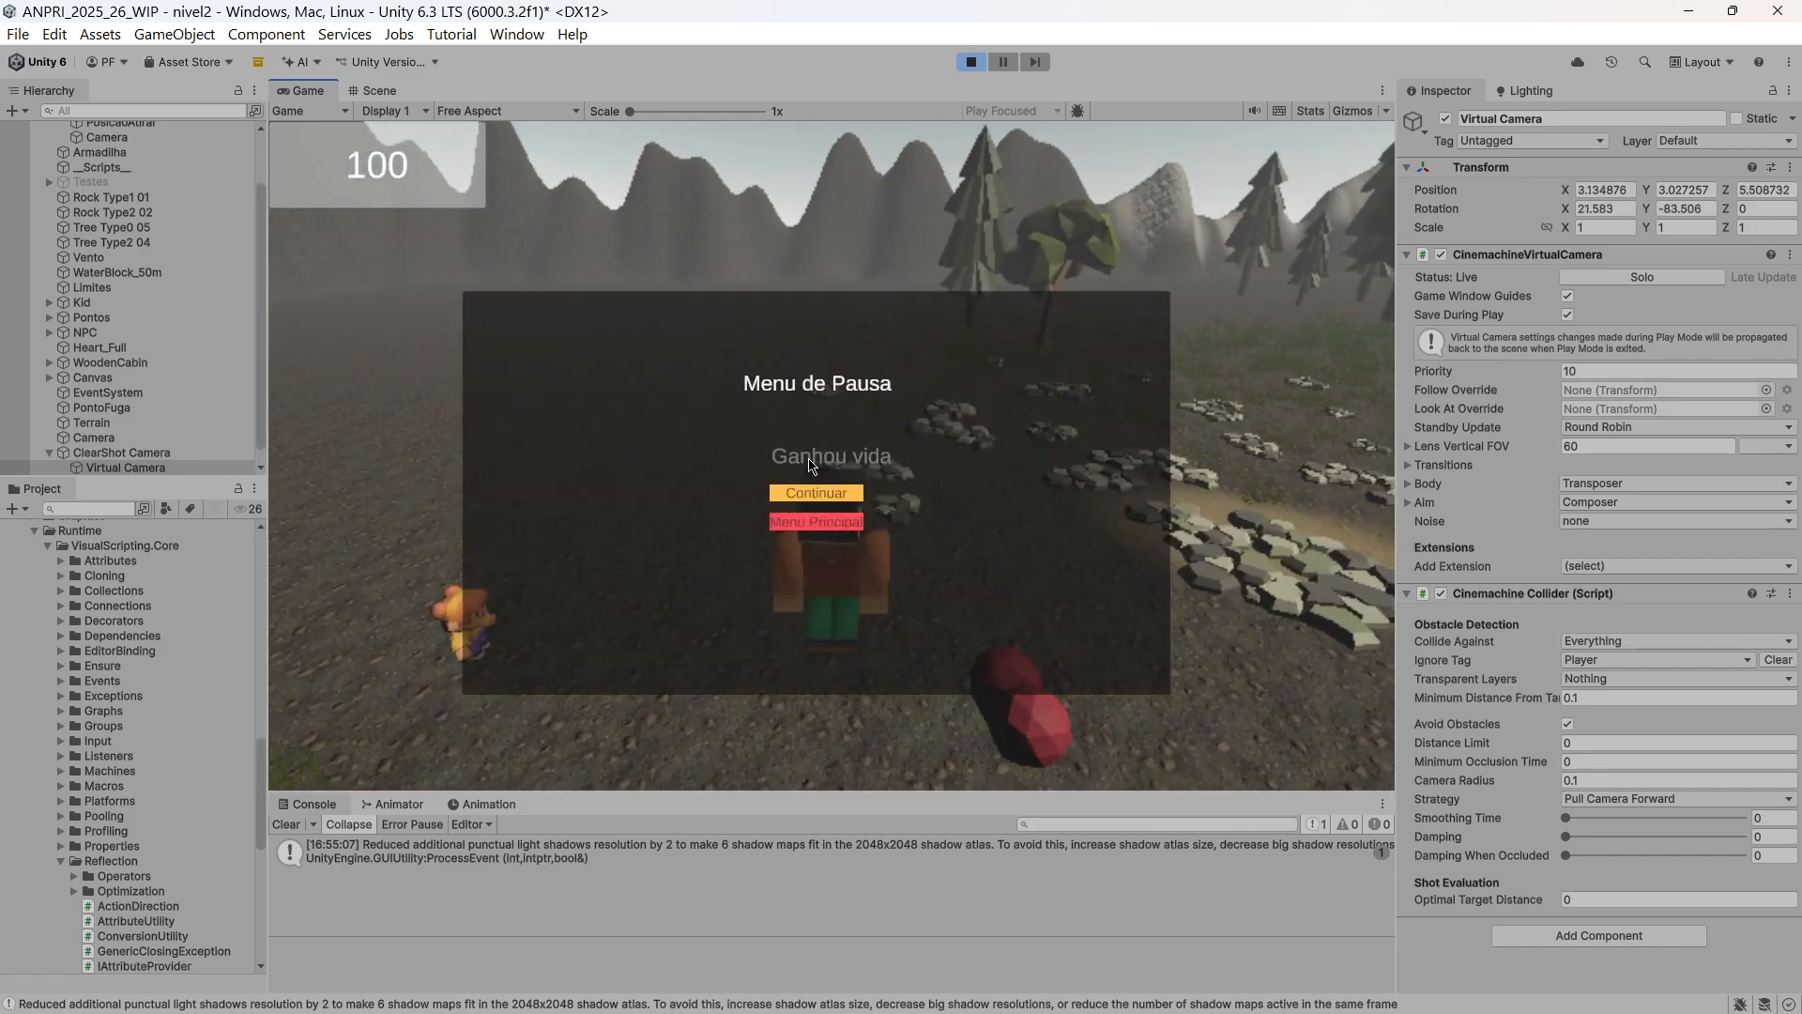
{"action": "left_click", "coordinate": [970, 62]}
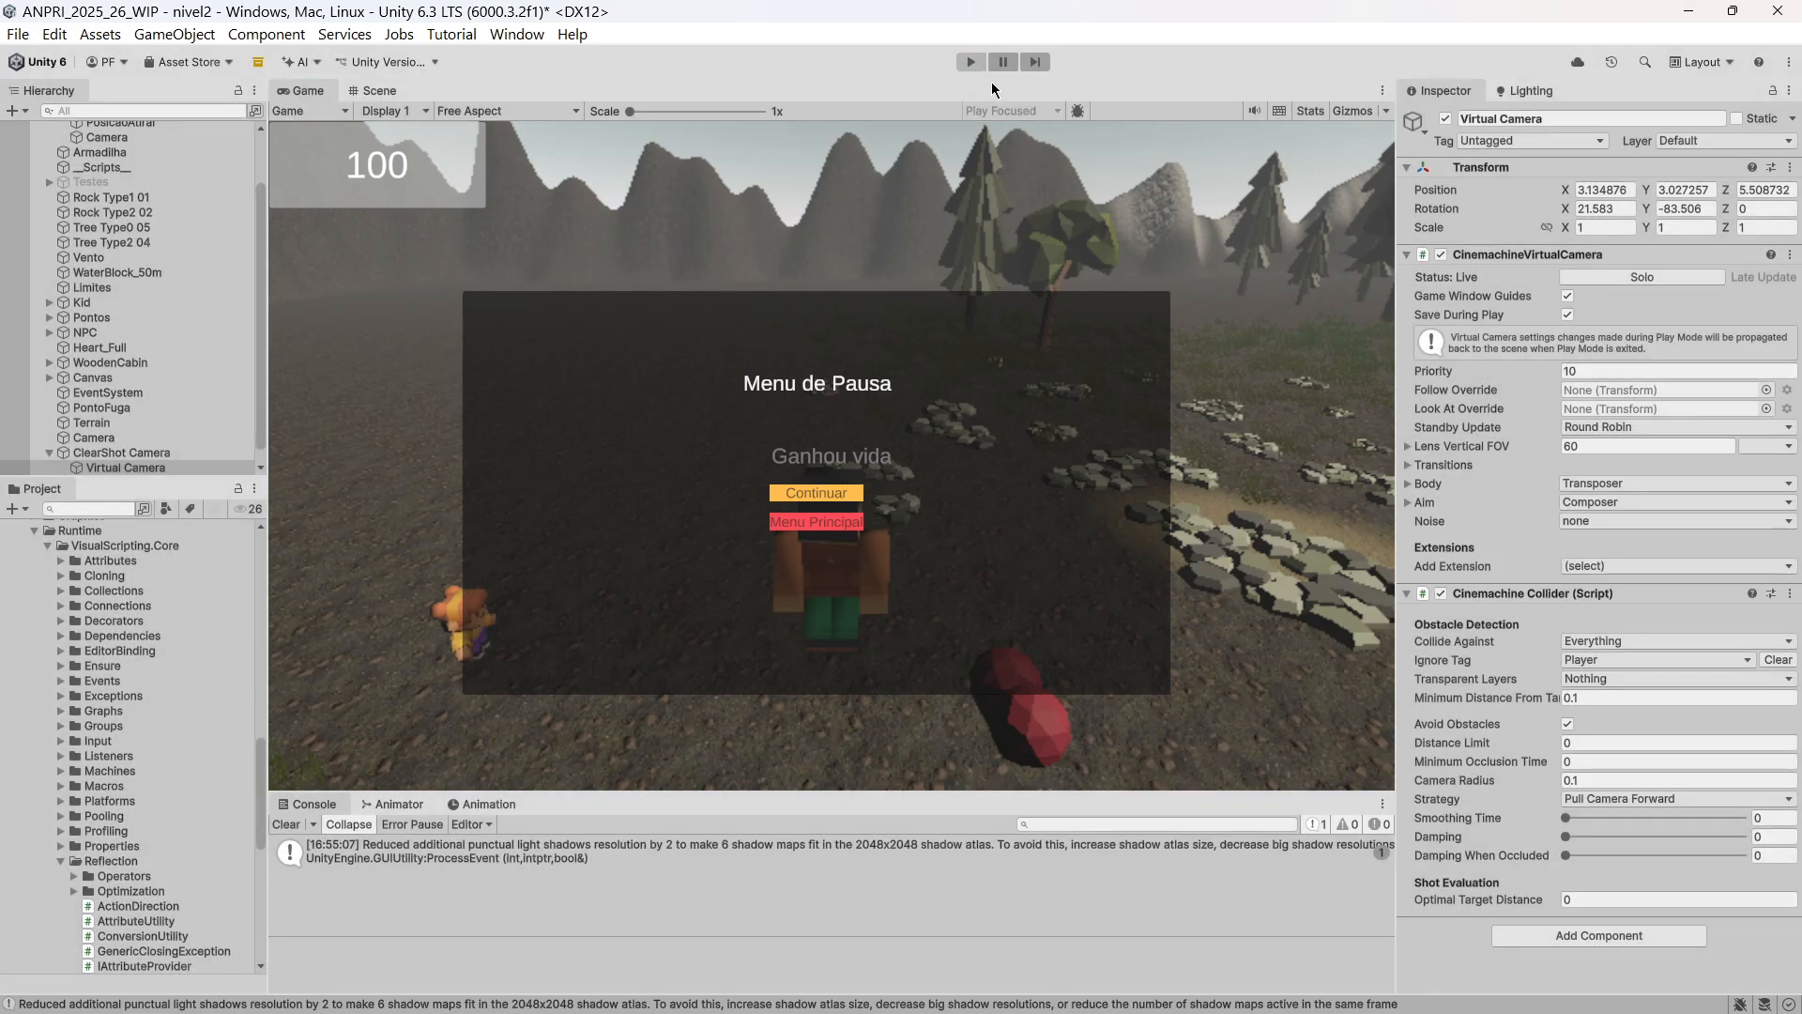